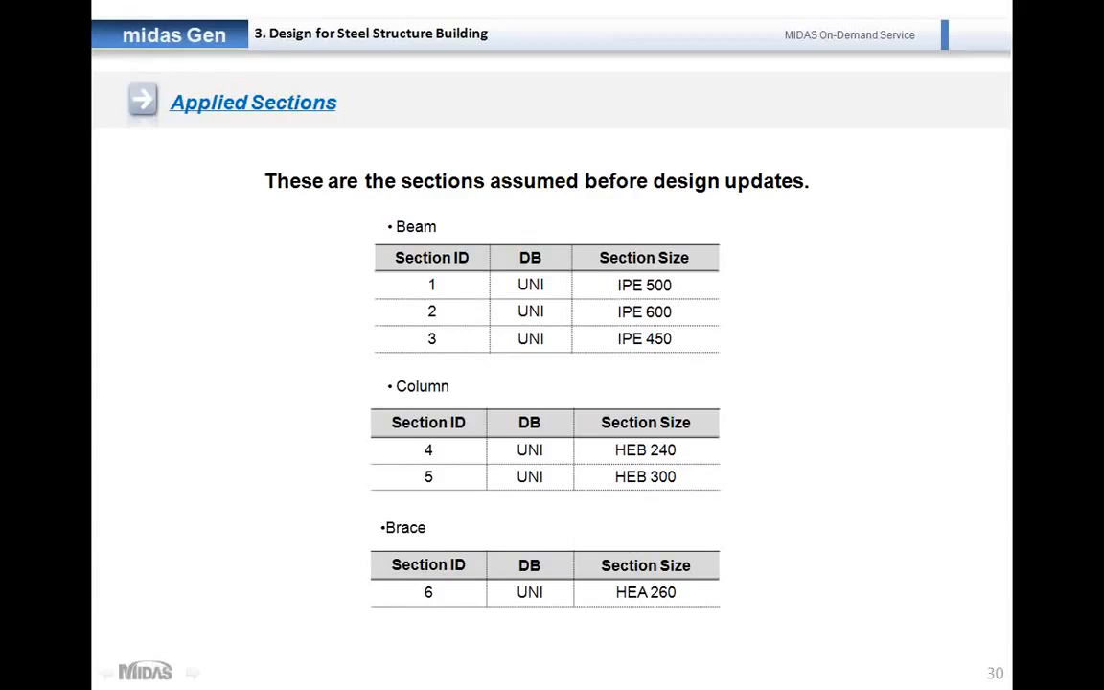
Step: Leave the slide show and switch to midas Gen, restored to a smaller window over the desktop
key(alt+Tab)
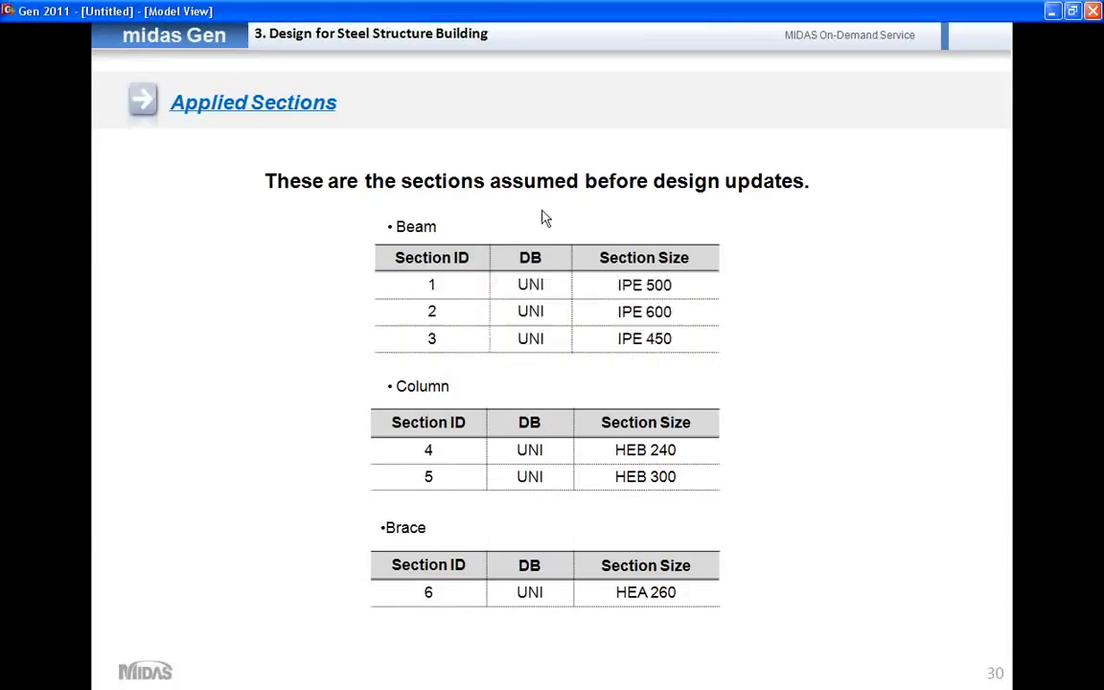
key(alt+Tab)
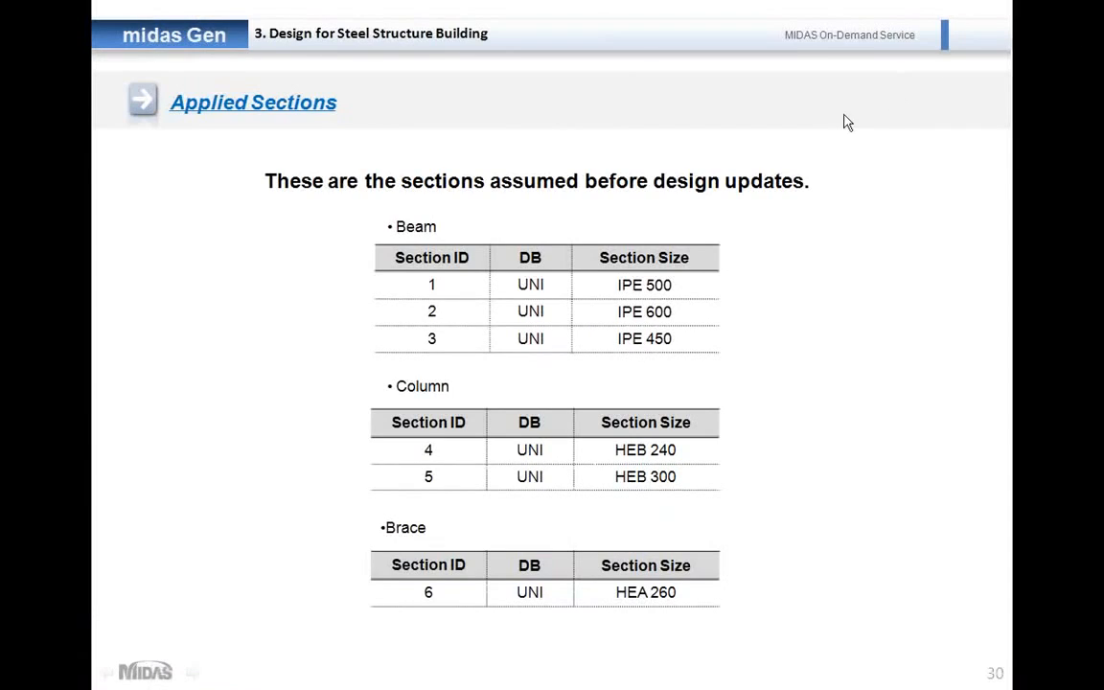
key(Escape)
key(super+d)
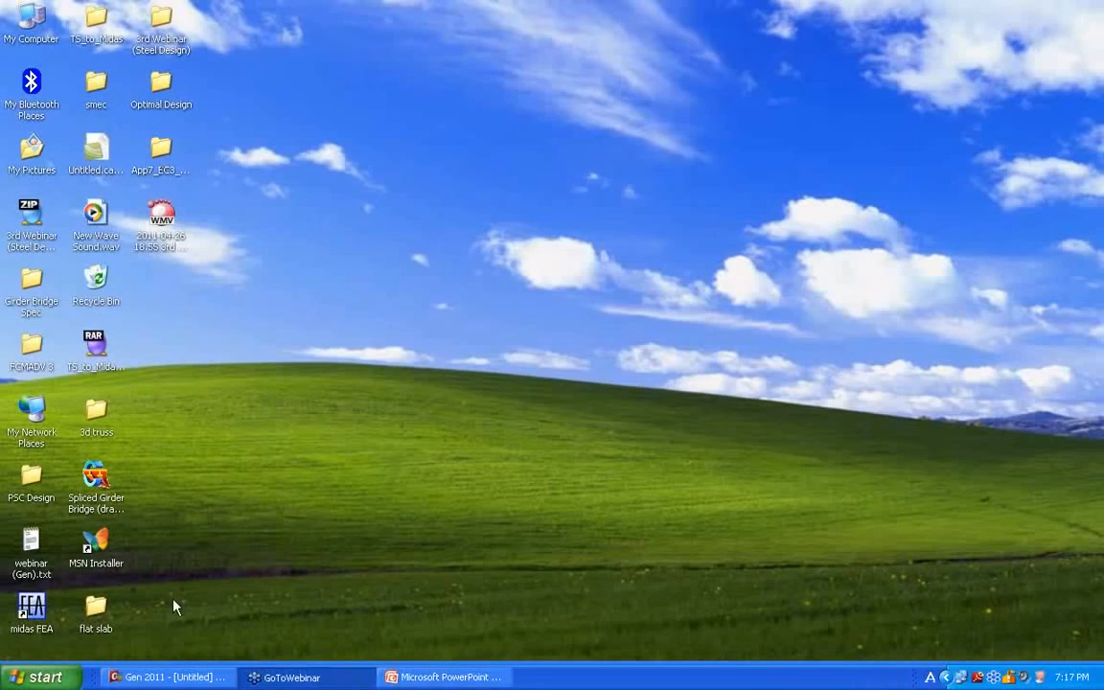
click(167, 677)
double_click(392, 8)
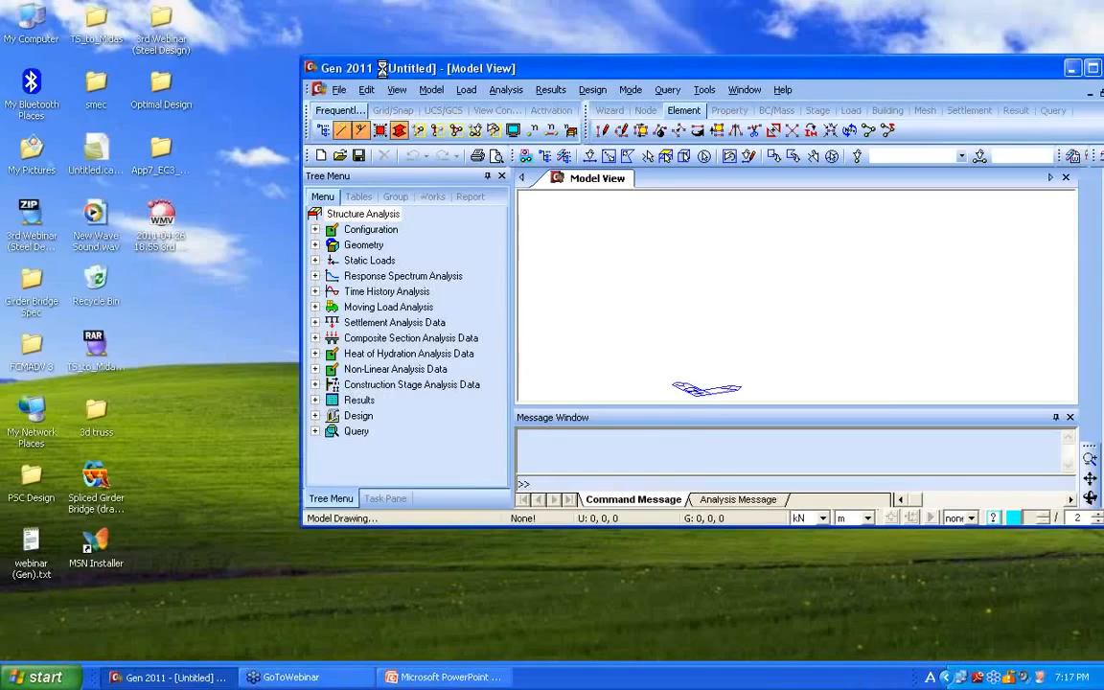
Step: Load App7_EC3 design_start model.mgb from the App7_EC3_Design desktop folder into midas Gen and maximize its window
double_click(160, 19)
click(690, 158)
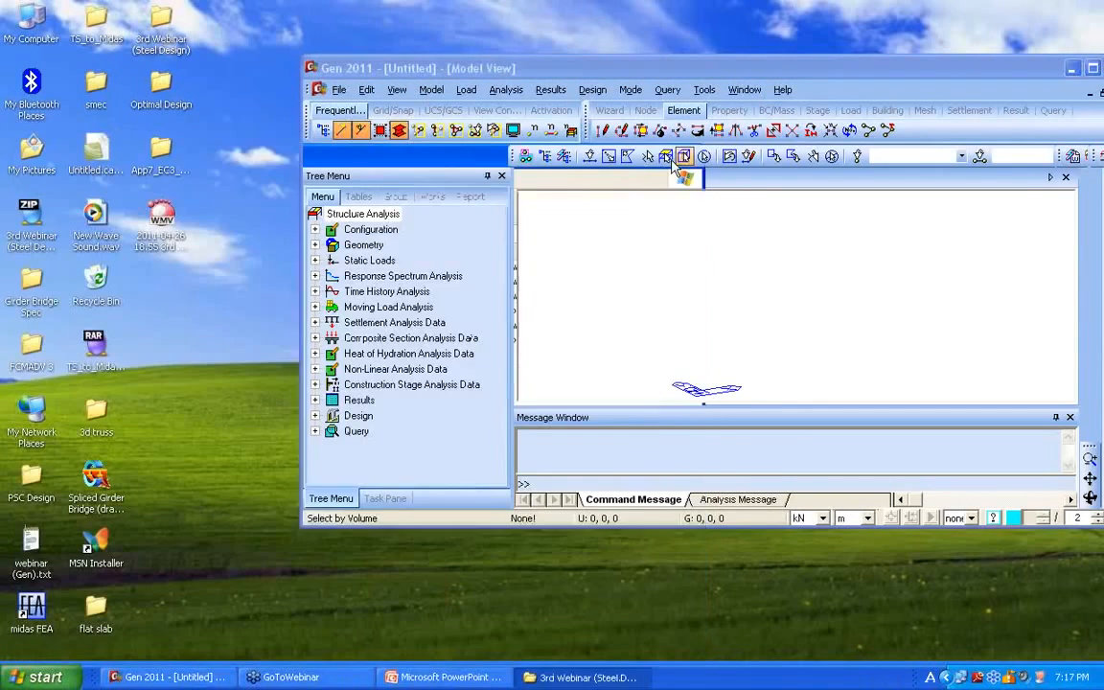
double_click(162, 154)
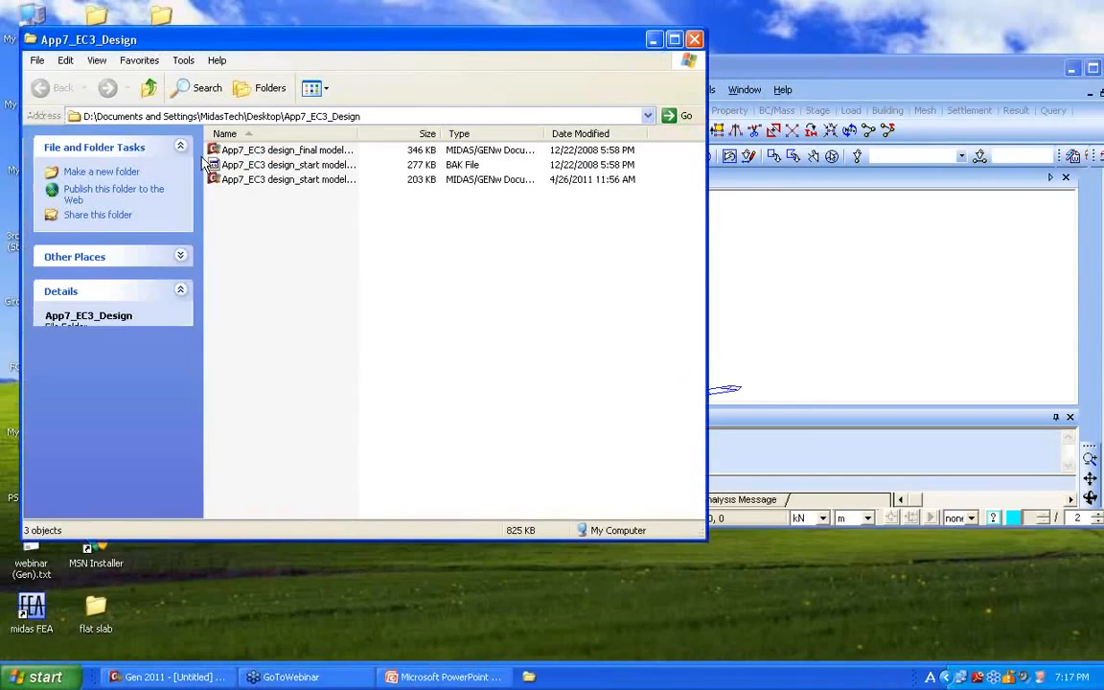
click(287, 179)
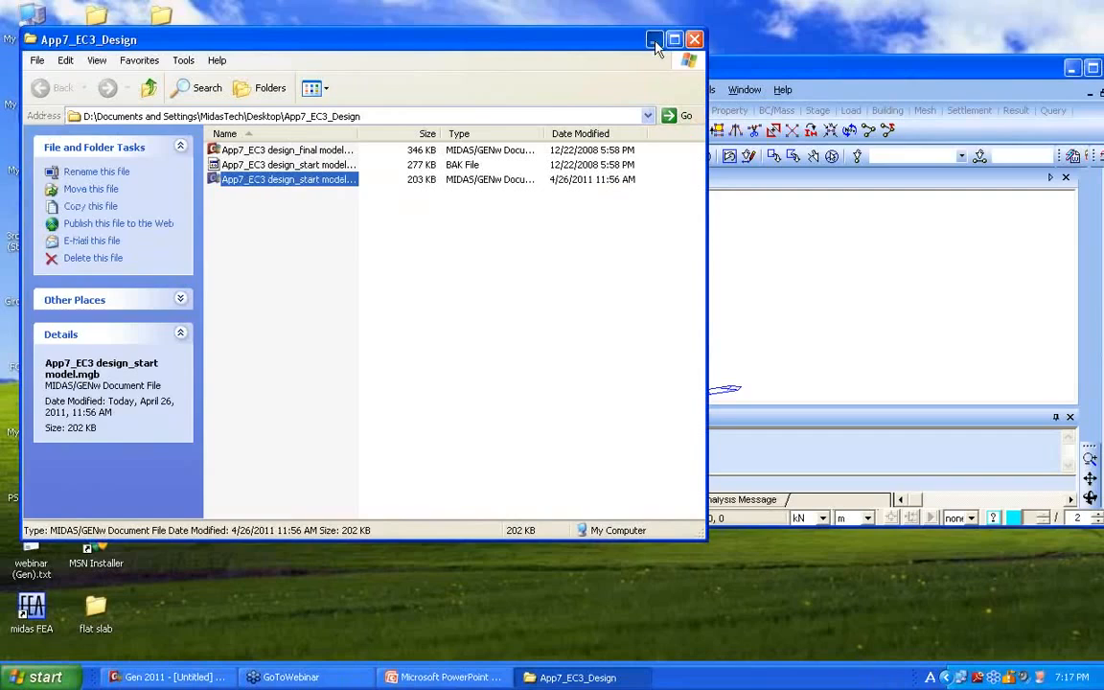
click(654, 40)
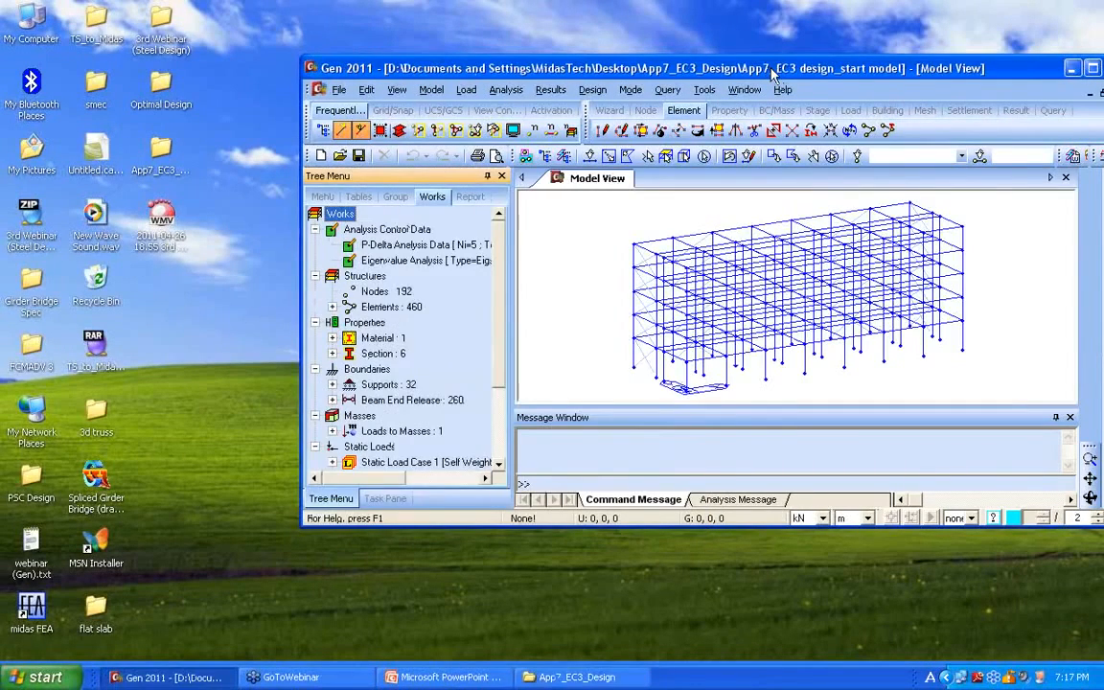
drag(775, 69, 474, 10)
double_click(475, 10)
Step: Show the frame members with their actual section shapes in hidden view, fitted in the isometric view
key(ctrl+e)
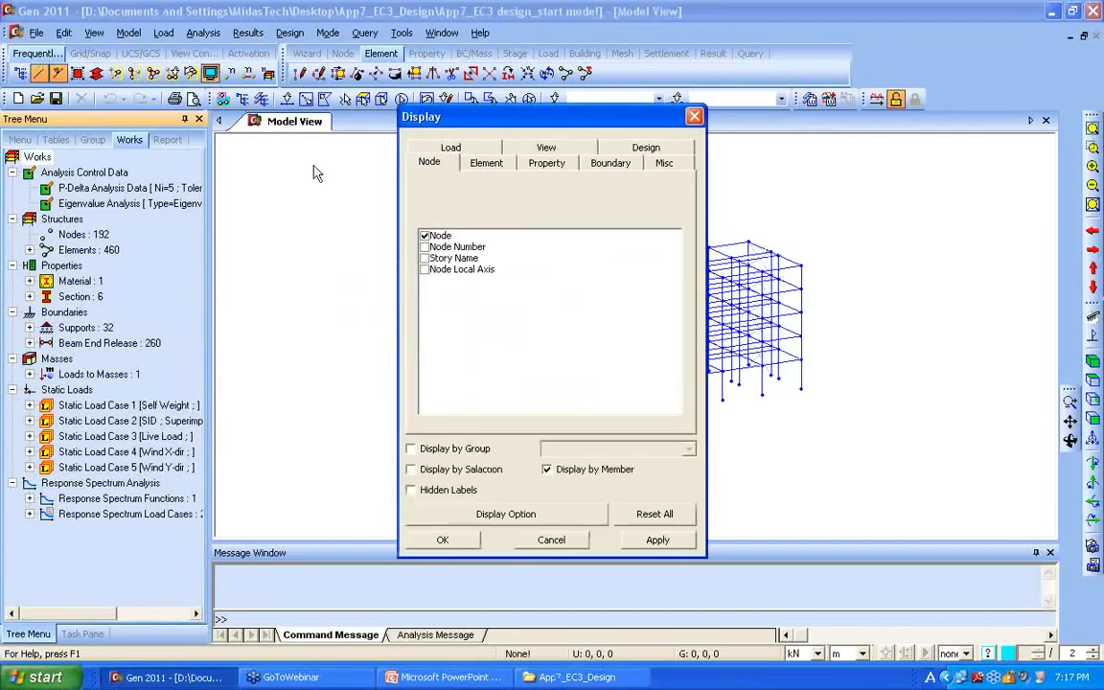
click(442, 539)
key(ctrl+h)
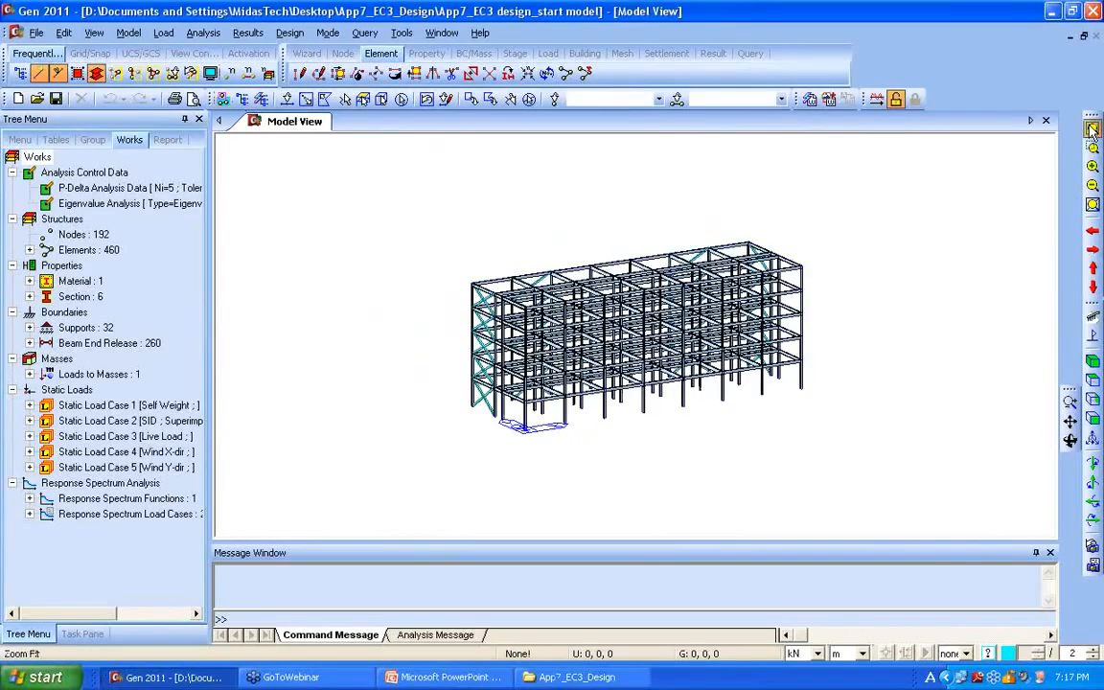
key(ctrl+f)
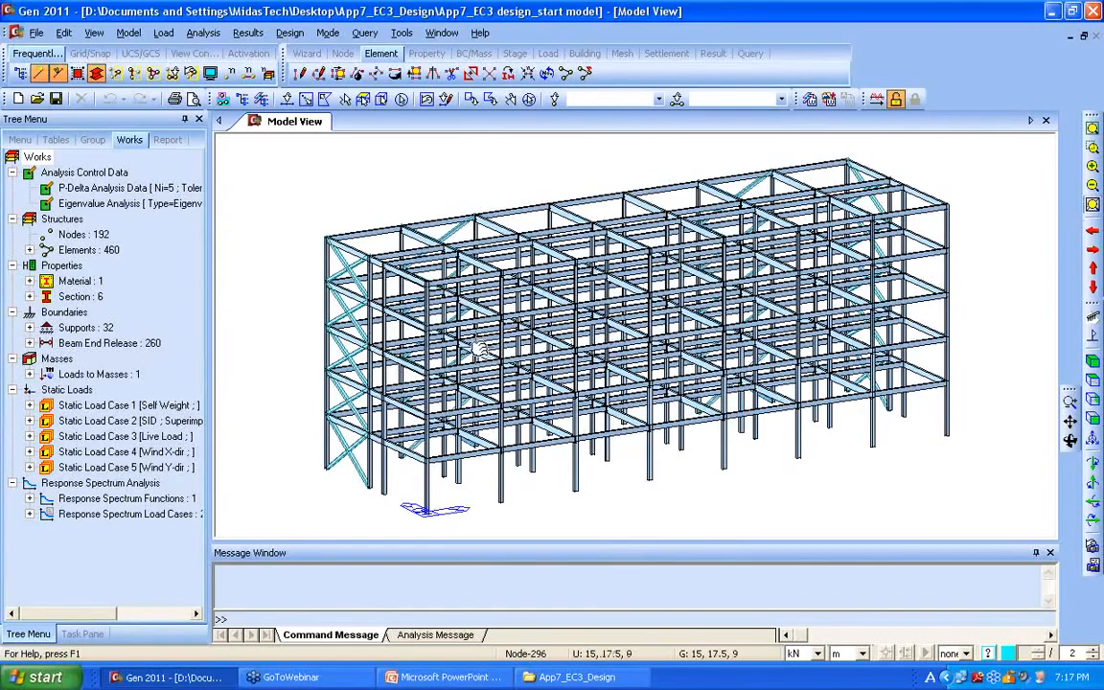
drag(434, 310, 336, 363)
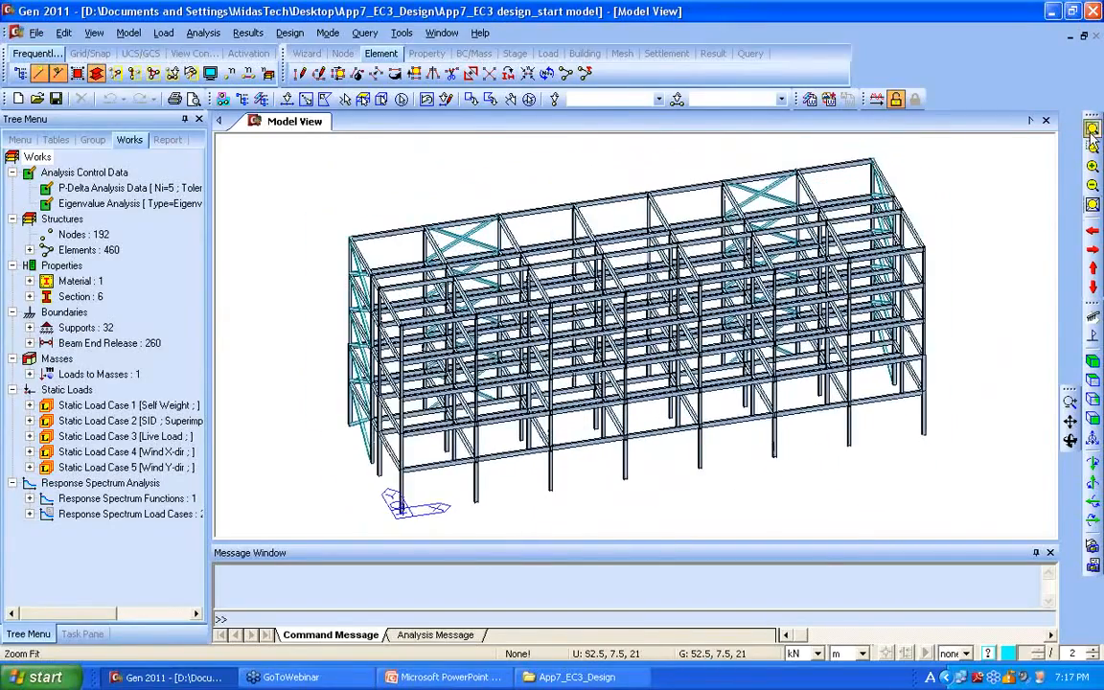
click(1092, 362)
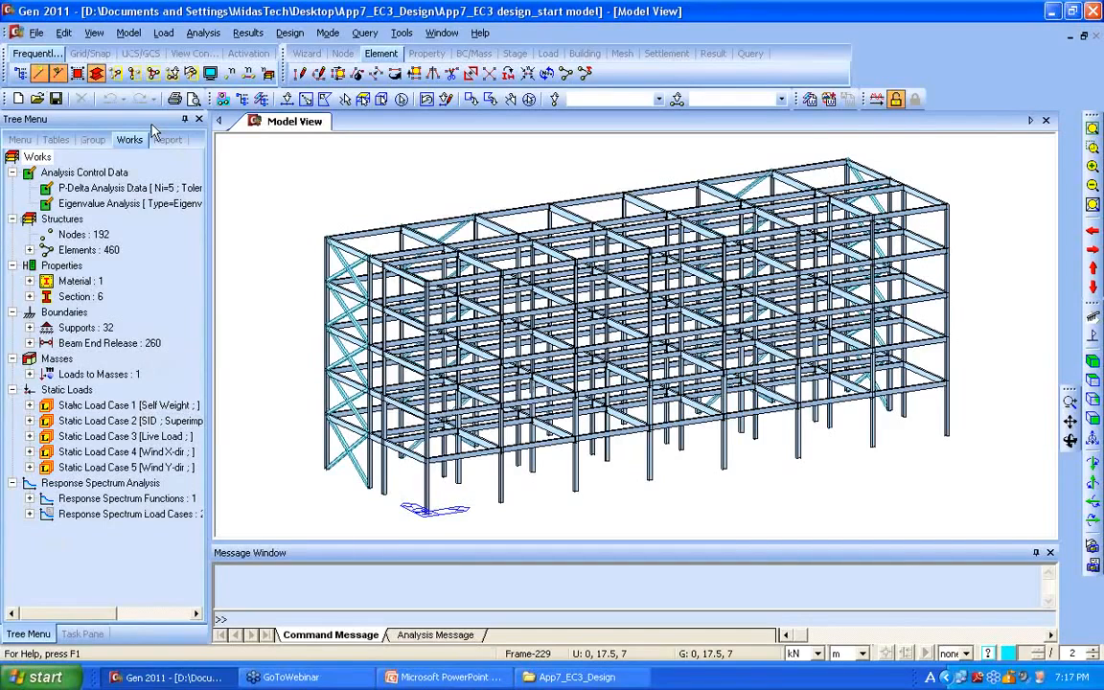
Step: Examine the loads defined in the five static load cases and the response spectrum function
click(30, 406)
click(111, 422)
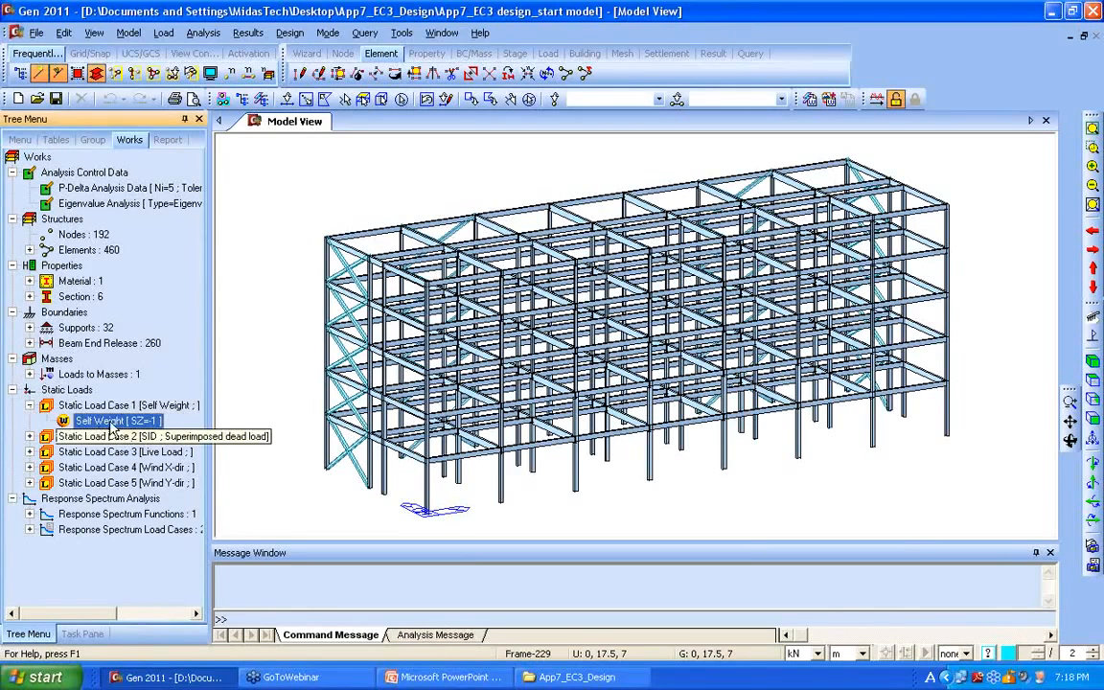
click(30, 436)
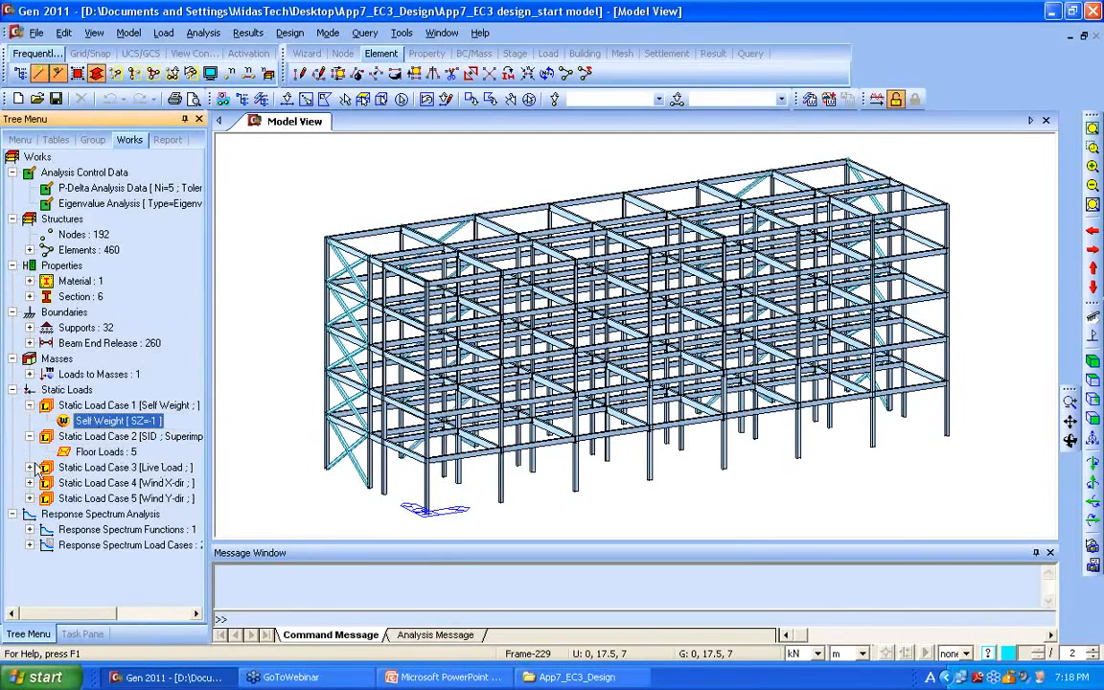
click(31, 467)
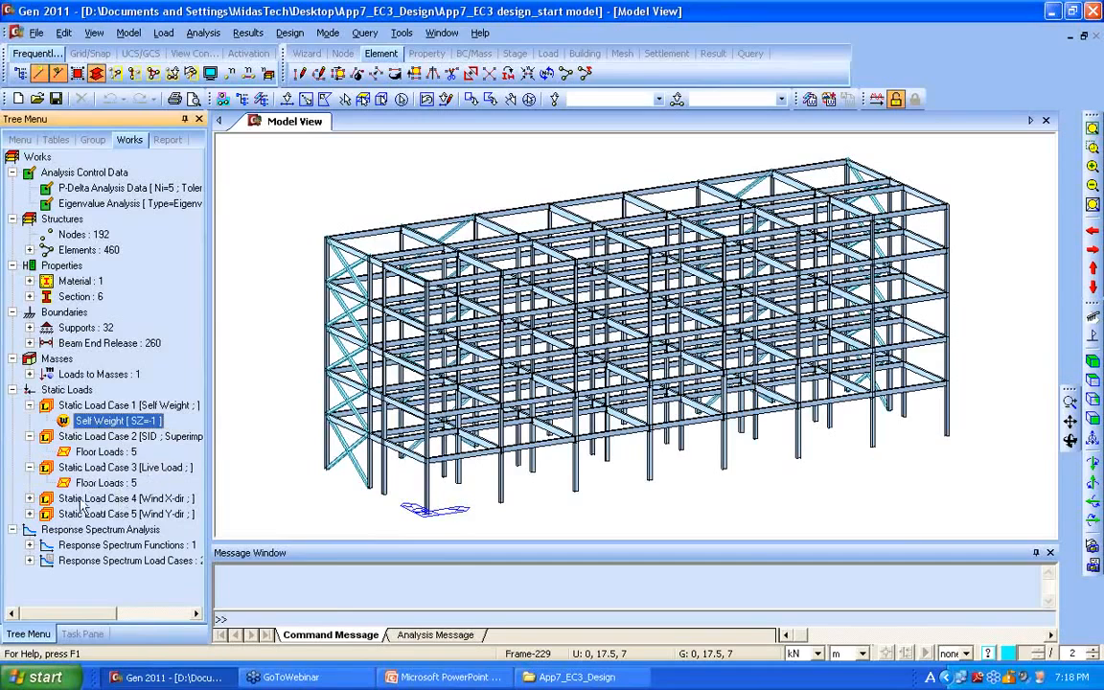
click(30, 499)
click(30, 529)
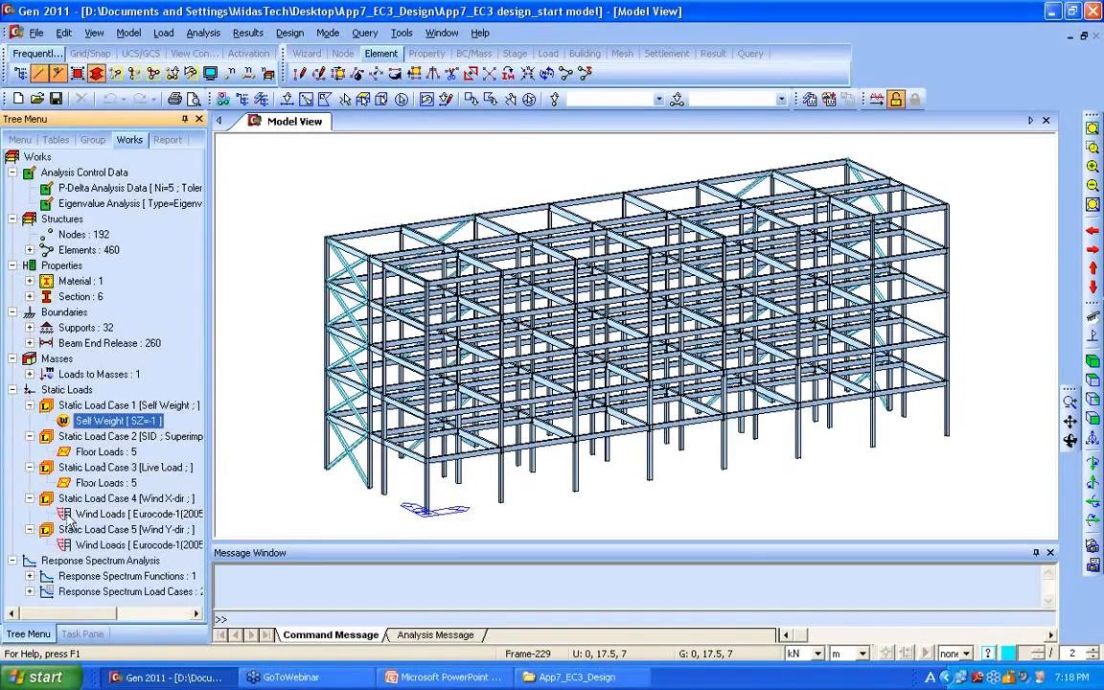
click(30, 576)
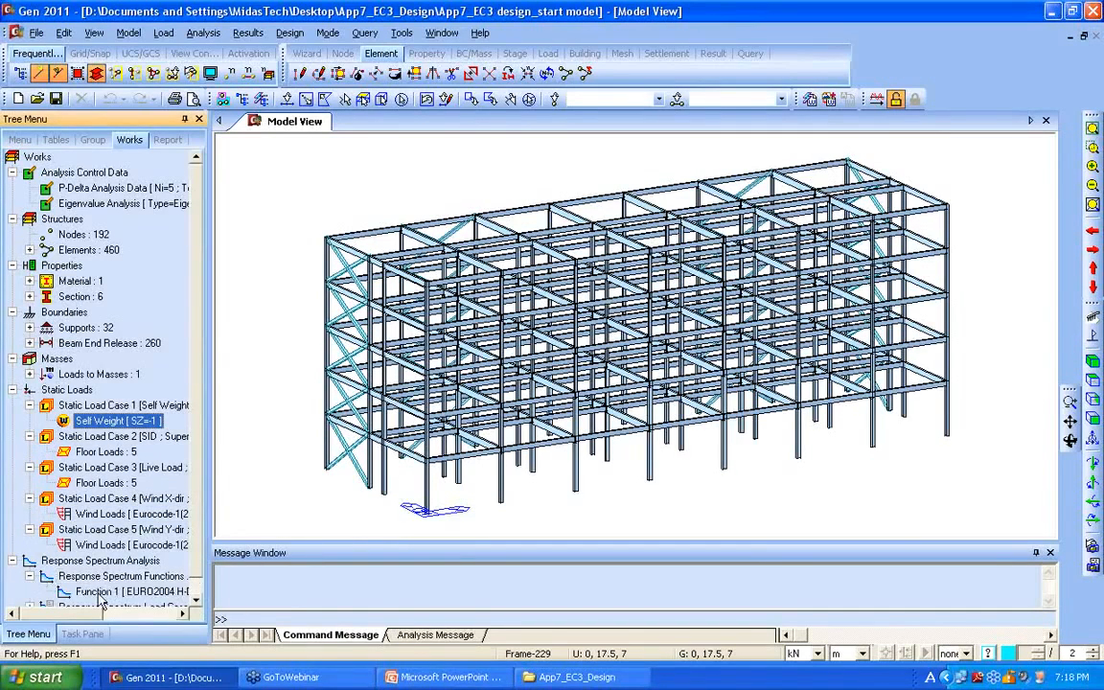
click(30, 561)
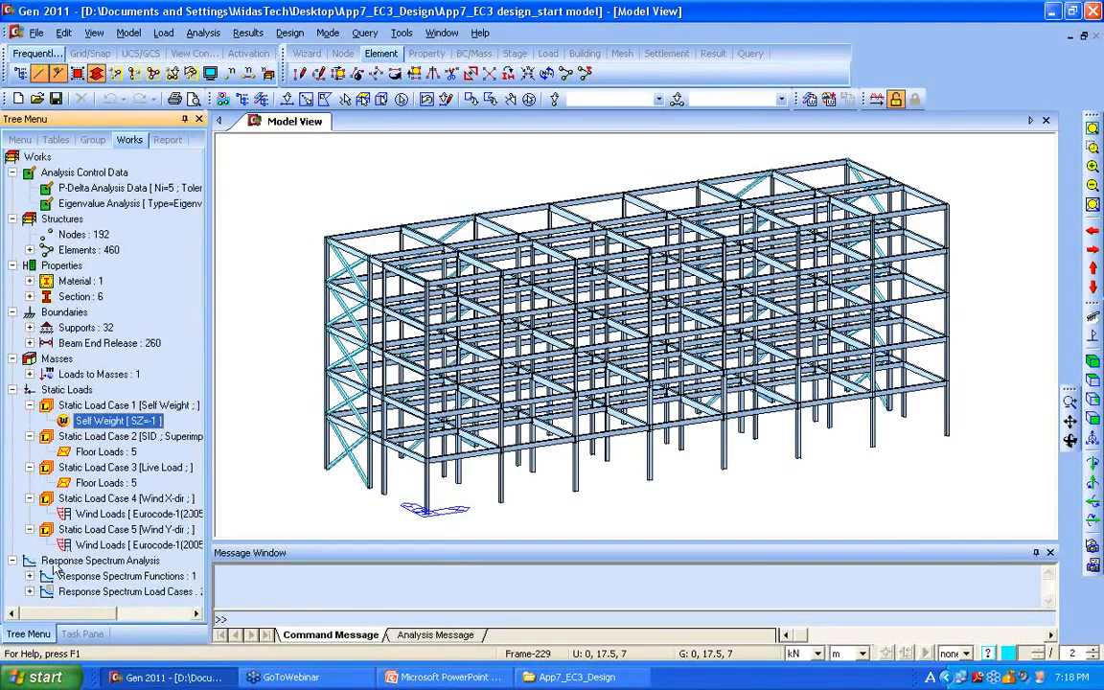
click(30, 530)
click(30, 499)
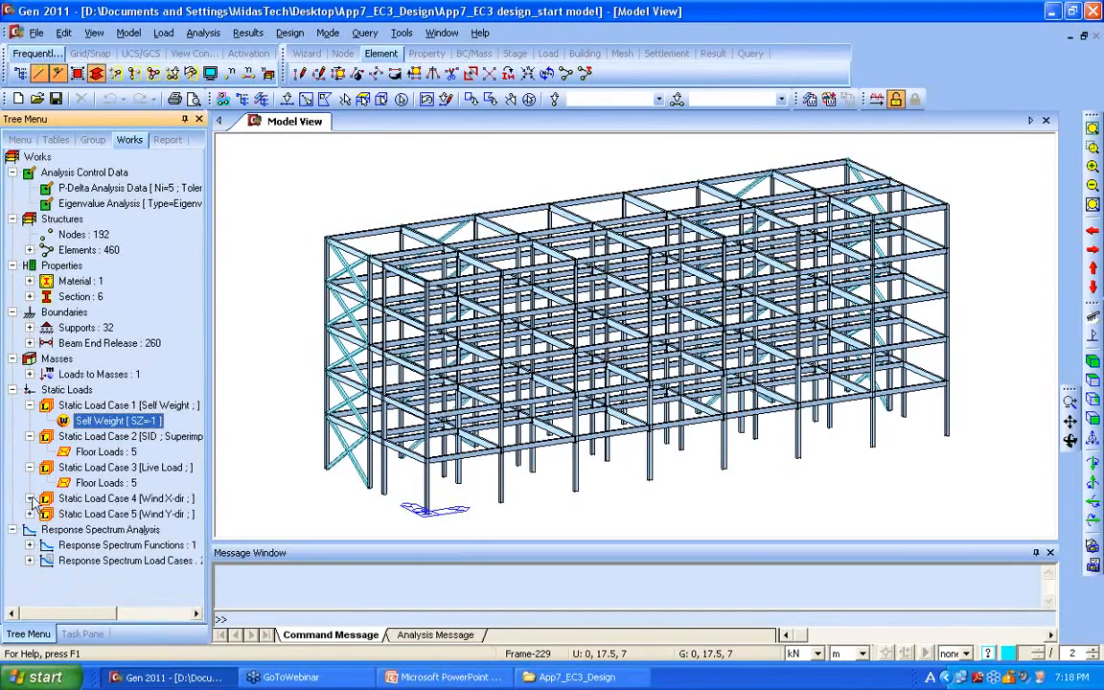
click(29, 467)
click(29, 436)
click(29, 406)
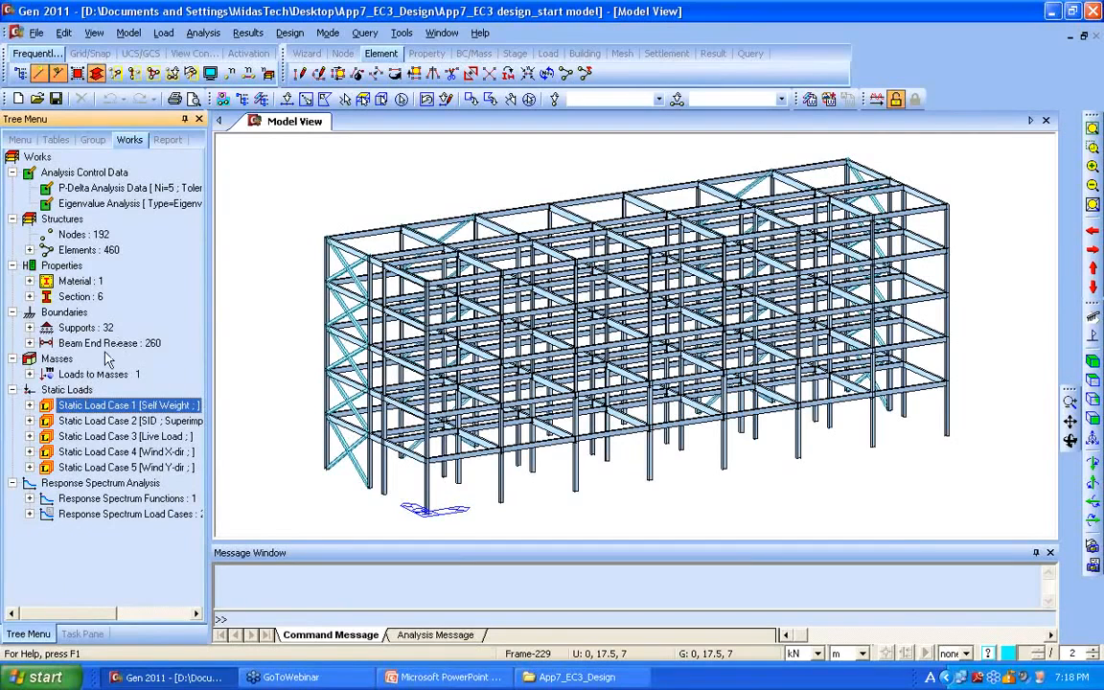
Step: Display the Type 1 supports on the model to check their locations, and hide them again
click(30, 327)
click(96, 342)
right_click(106, 344)
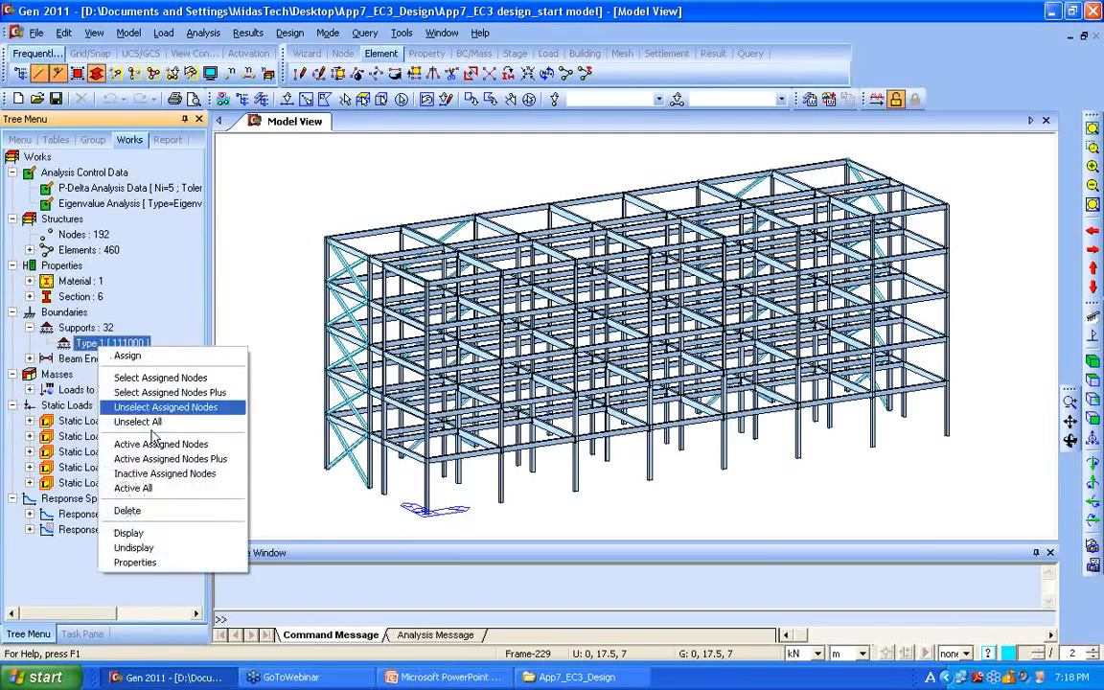
click(161, 533)
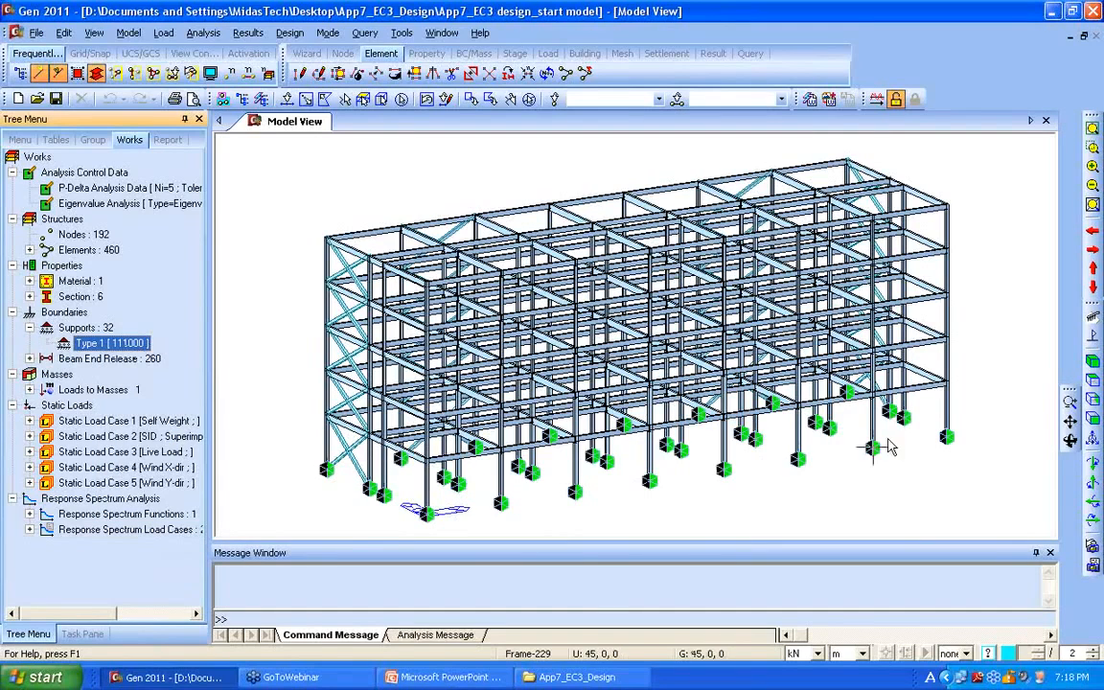
right_click(112, 342)
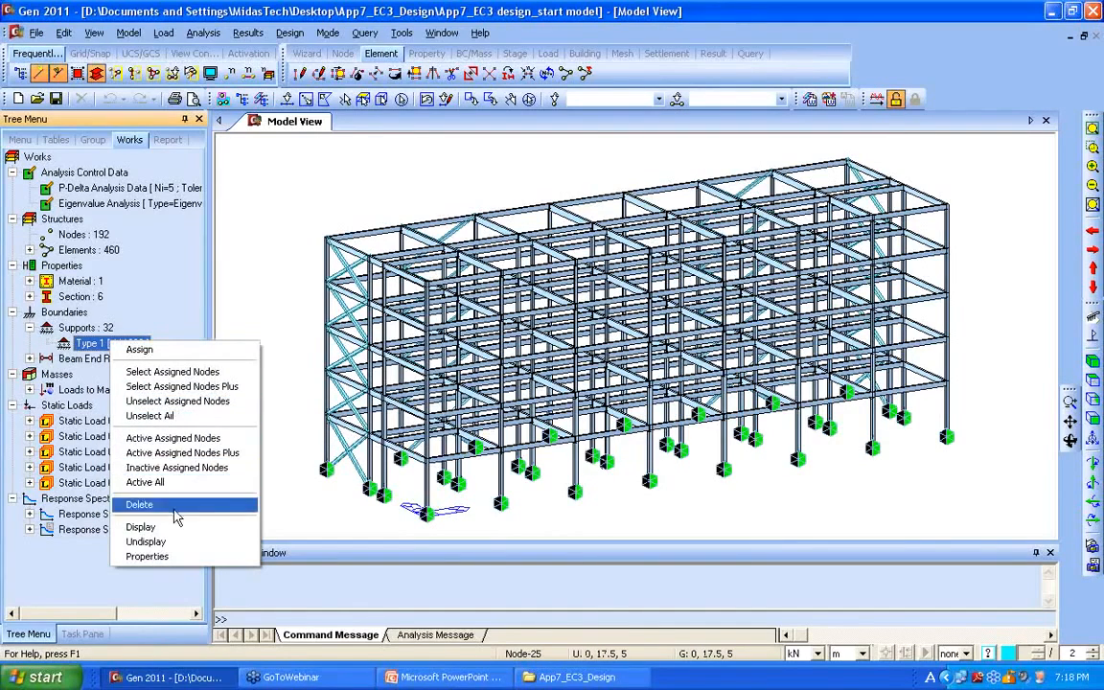
click(159, 541)
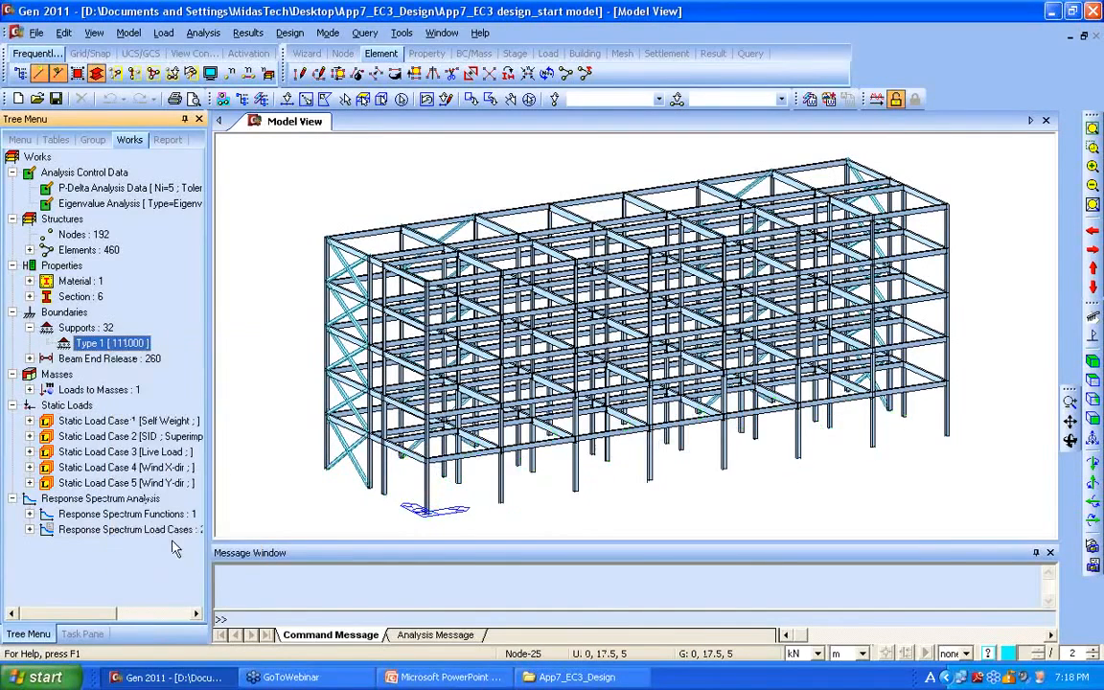
click(29, 327)
Step: Display the Type 1 beam end releases, inspect them closely at the upper corner of the frame, and hide them again
click(29, 343)
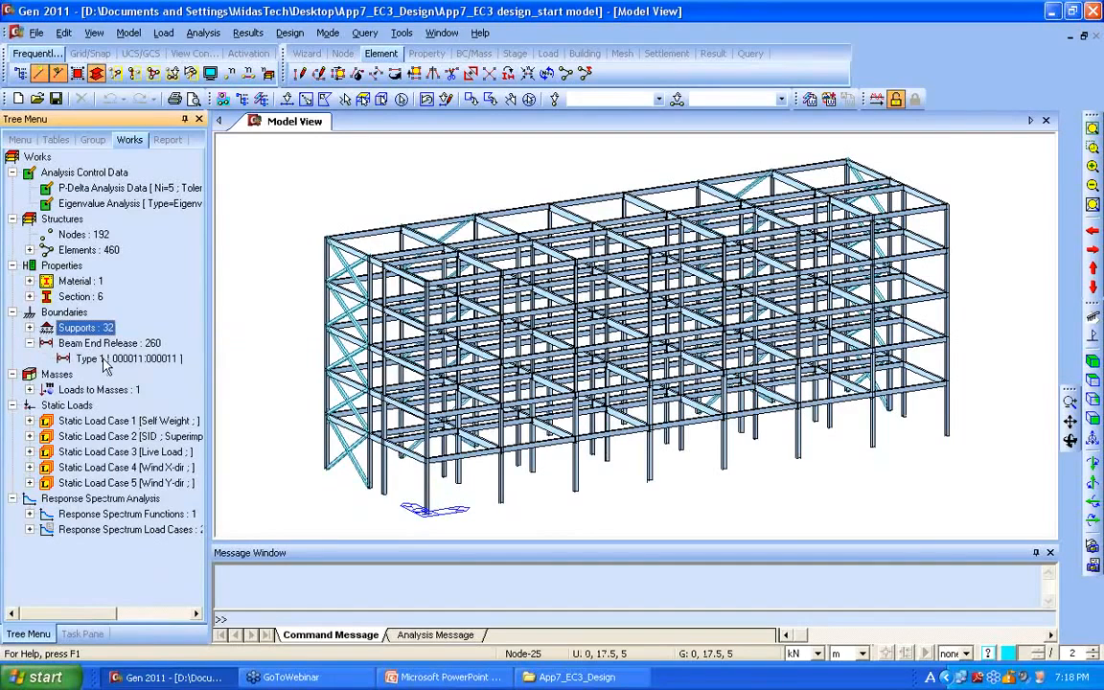
click(105, 360)
right_click(105, 361)
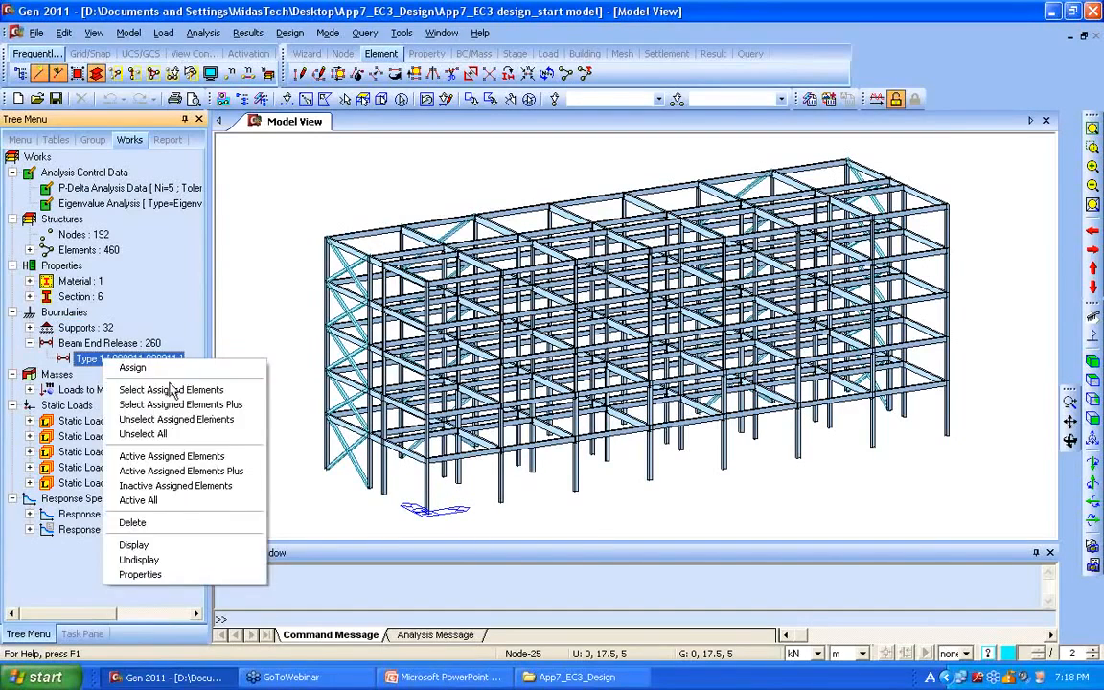
click(165, 541)
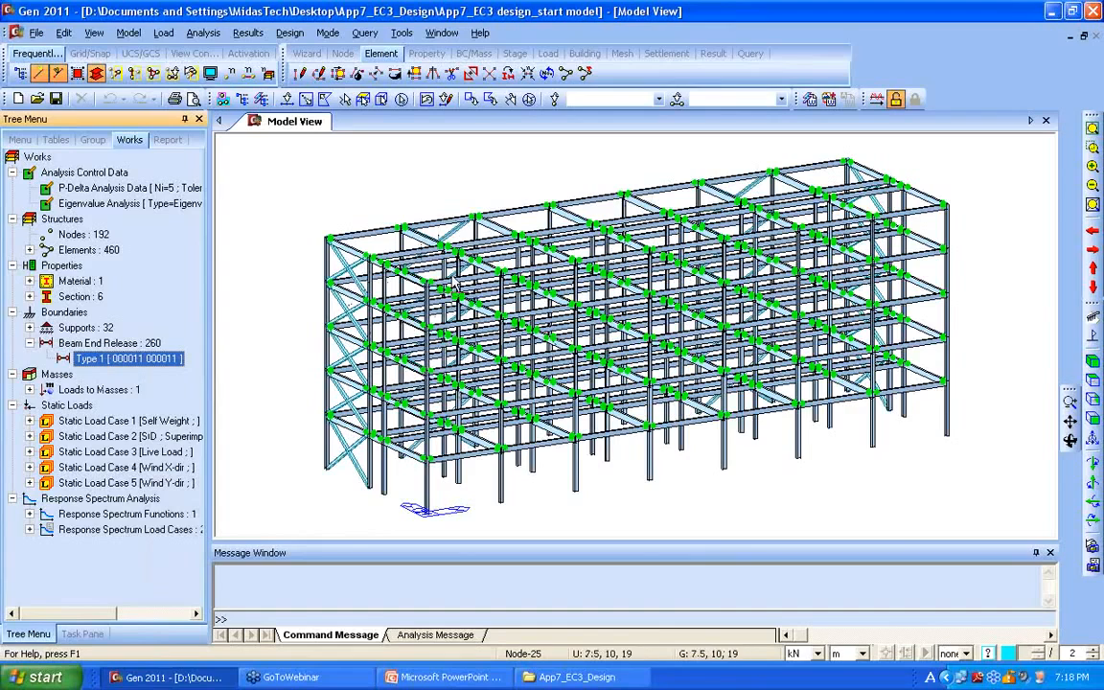
click(1093, 147)
drag(326, 218, 451, 332)
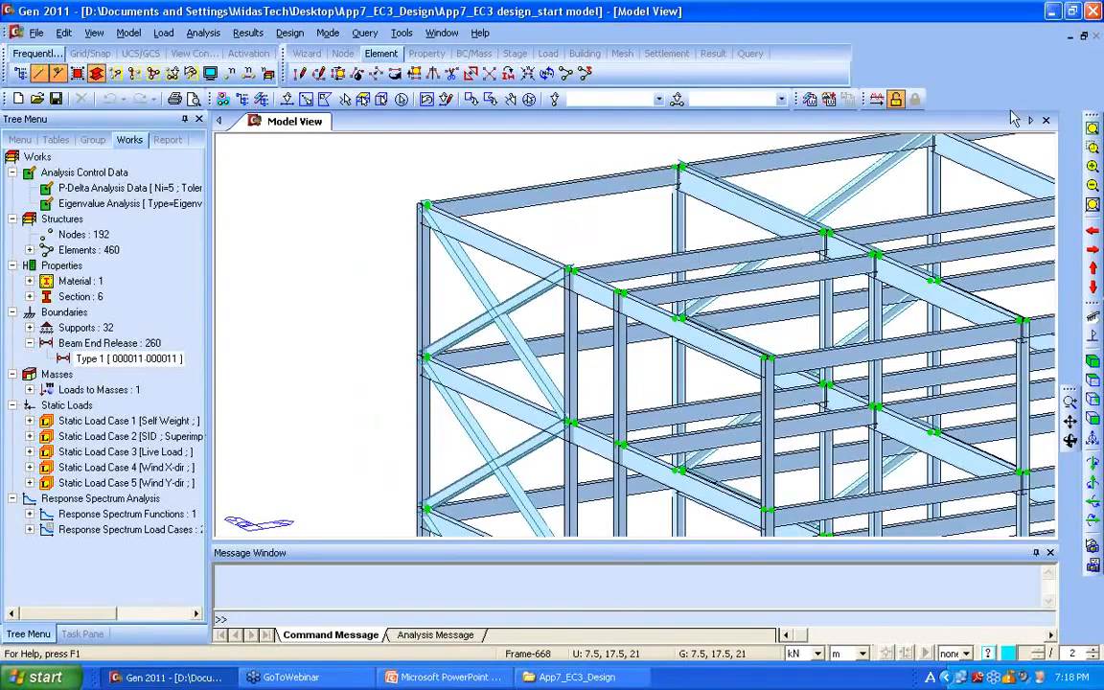
click(1093, 127)
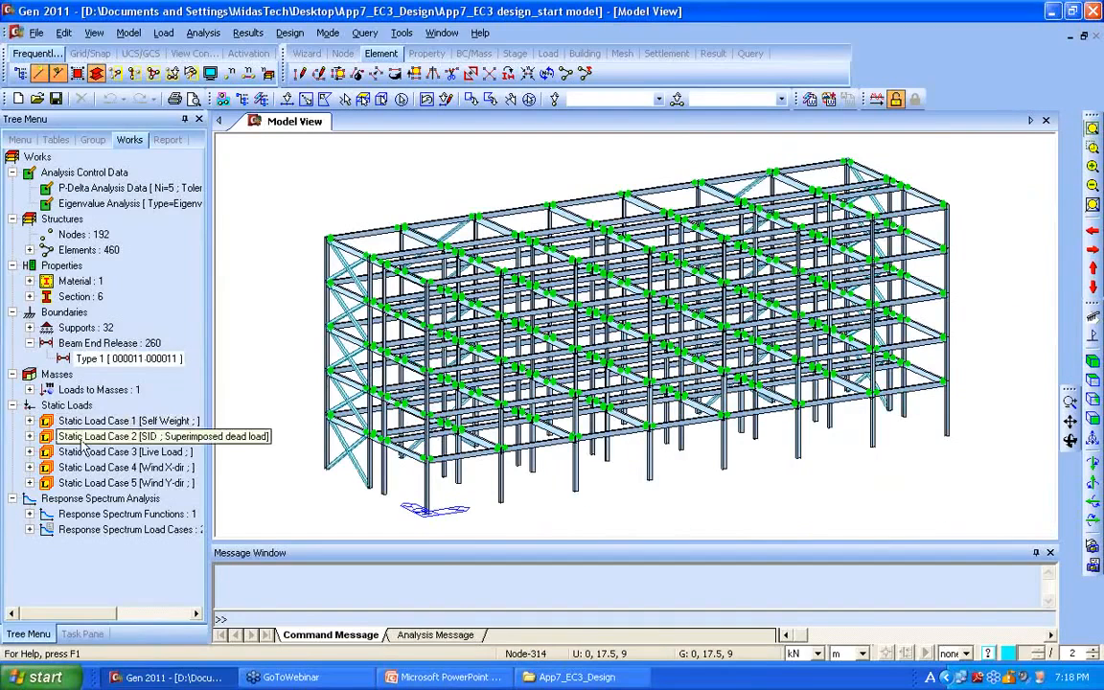
right_click(110, 358)
click(188, 572)
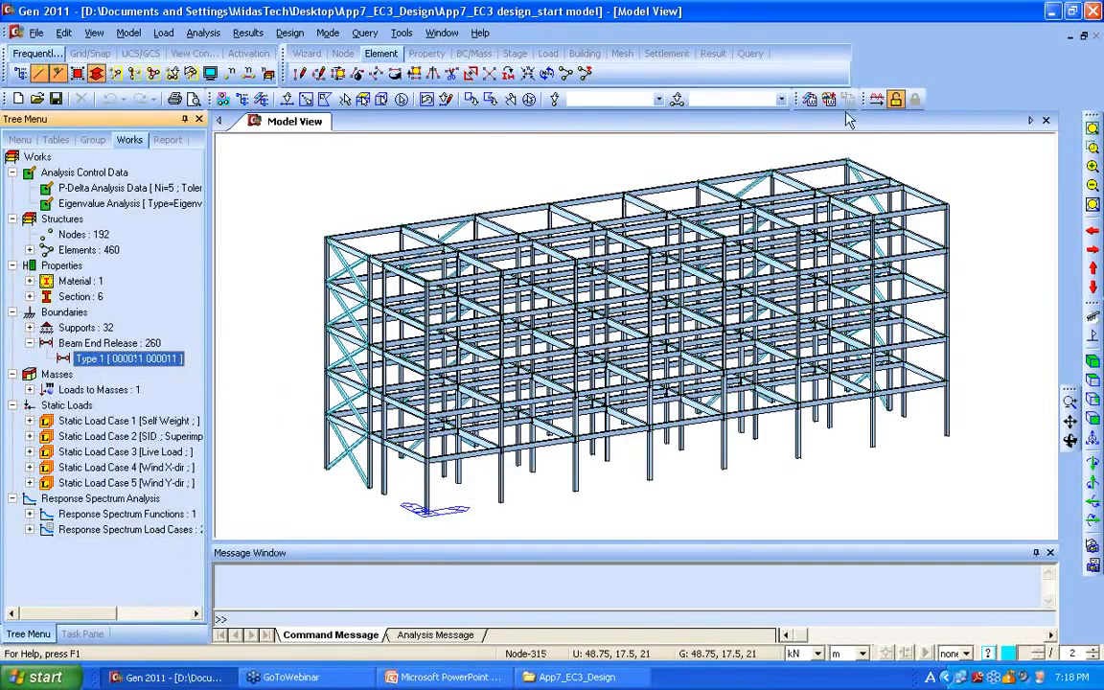
Step: Run the analysis of the steel frame model and open the displacement contour results
click(875, 99)
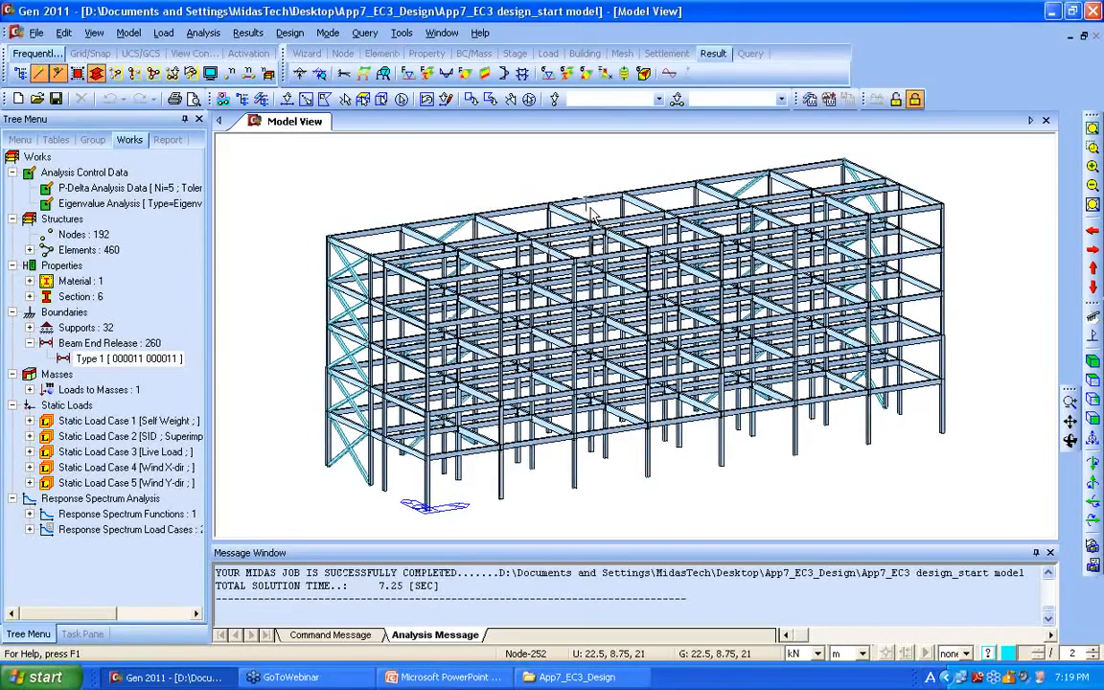
click(247, 33)
mouse_move(270, 136)
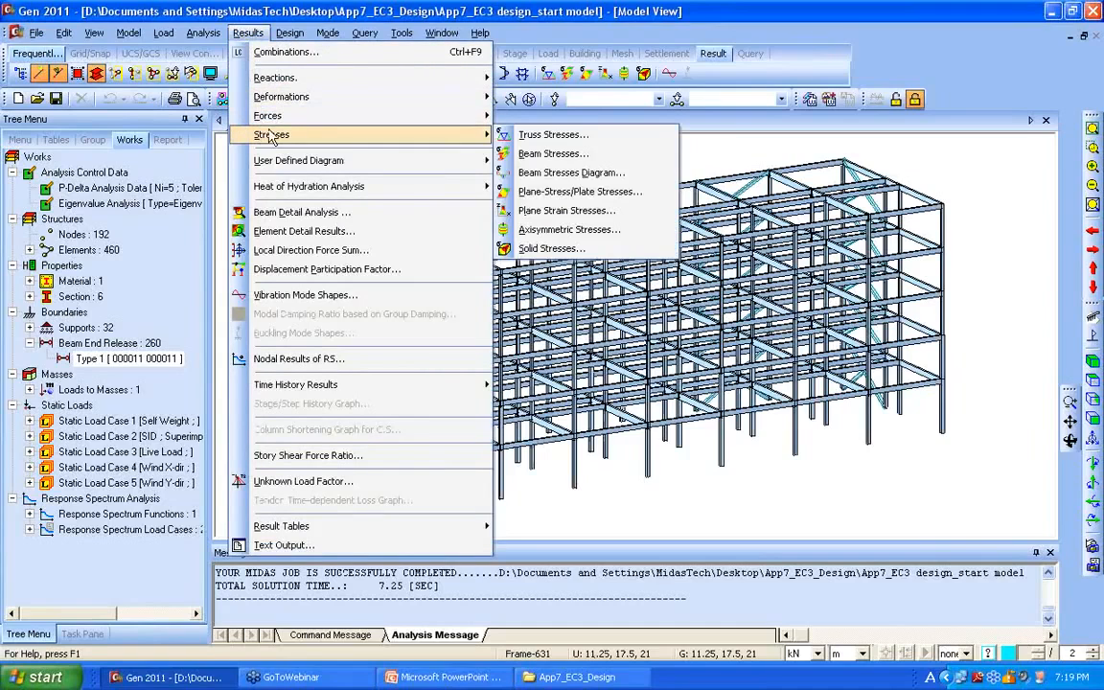
mouse_move(312, 100)
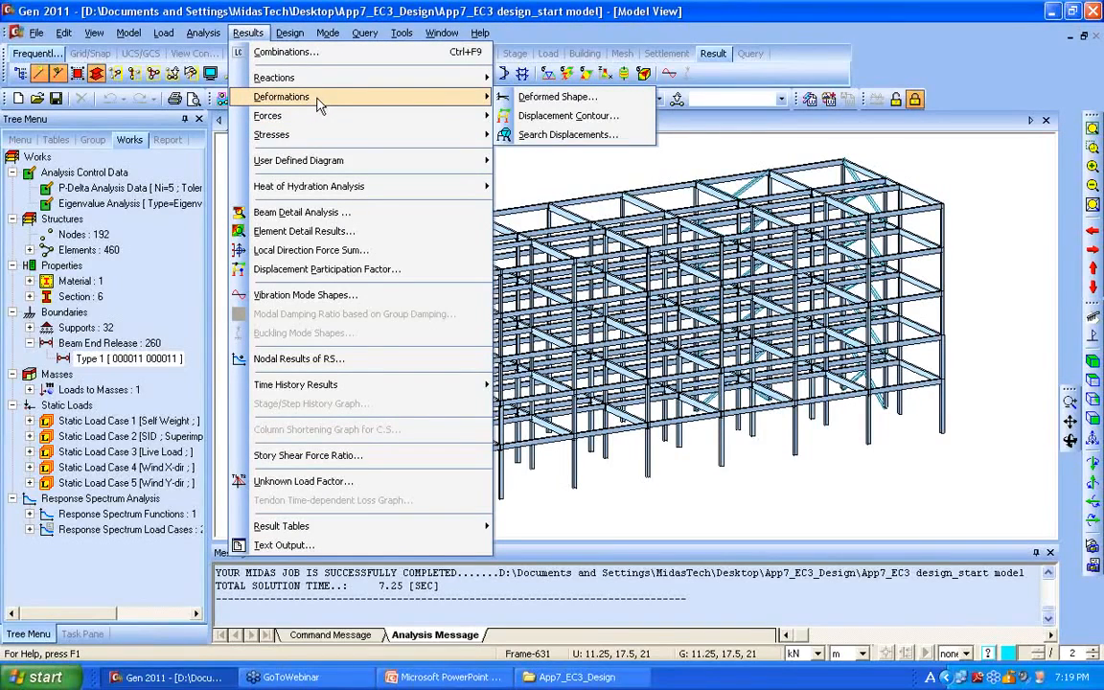
click(566, 117)
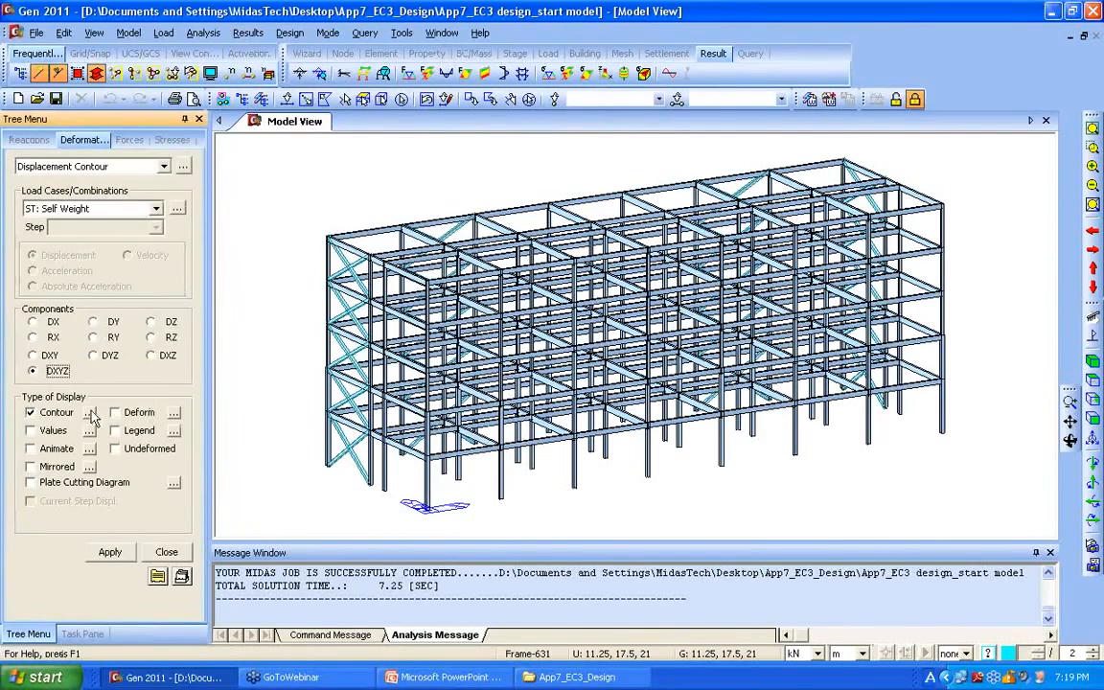
Step: Display the DXYZ displacement contour for the Self Weight load case with the deformed shape and legend
click(130, 414)
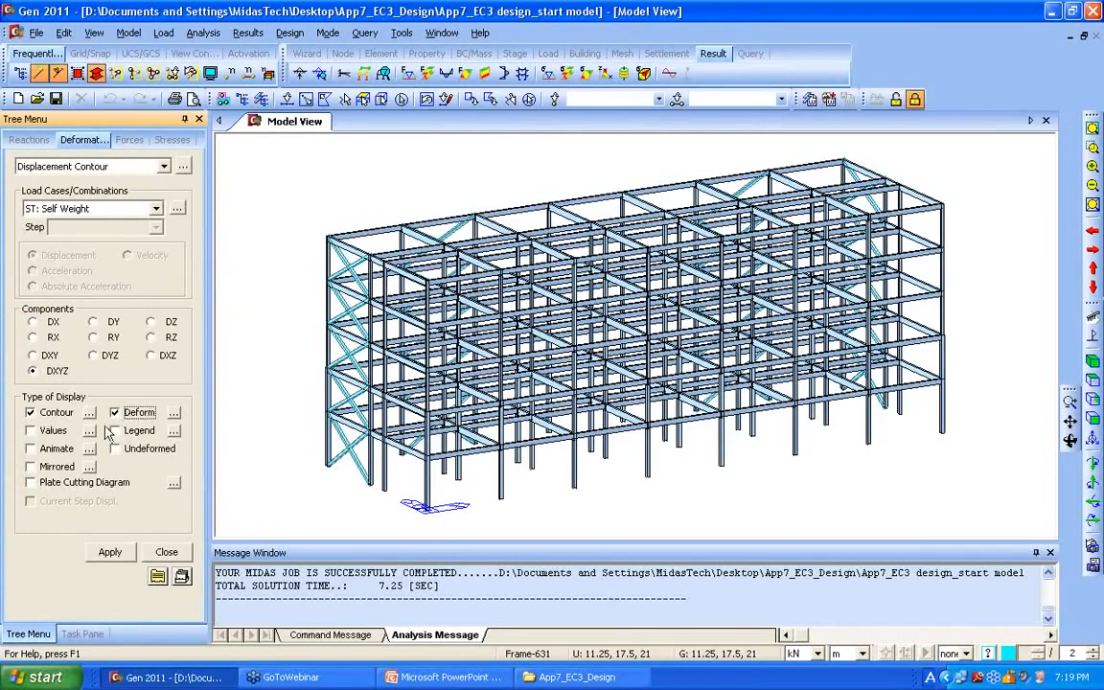
click(89, 413)
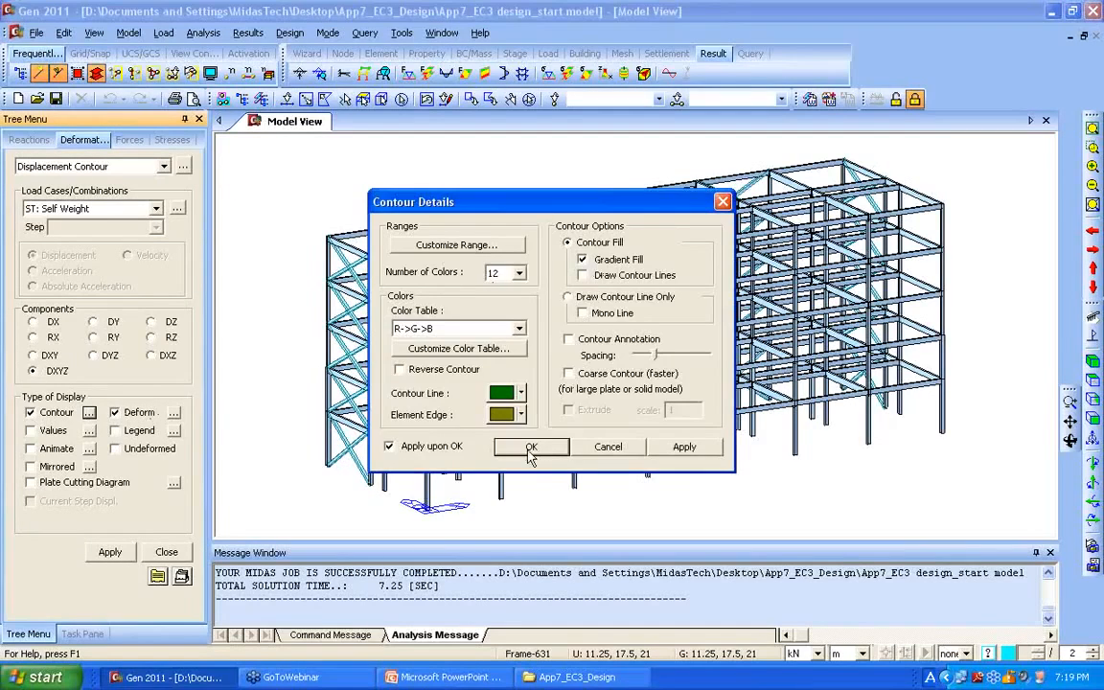
key(Return)
click(114, 430)
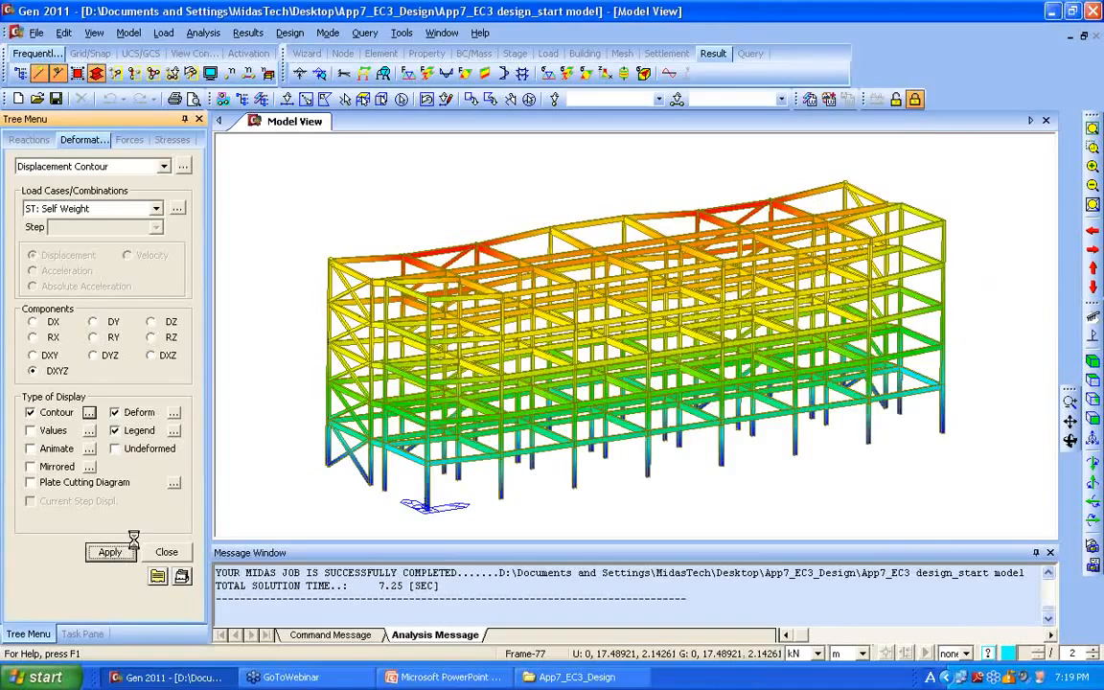
click(110, 552)
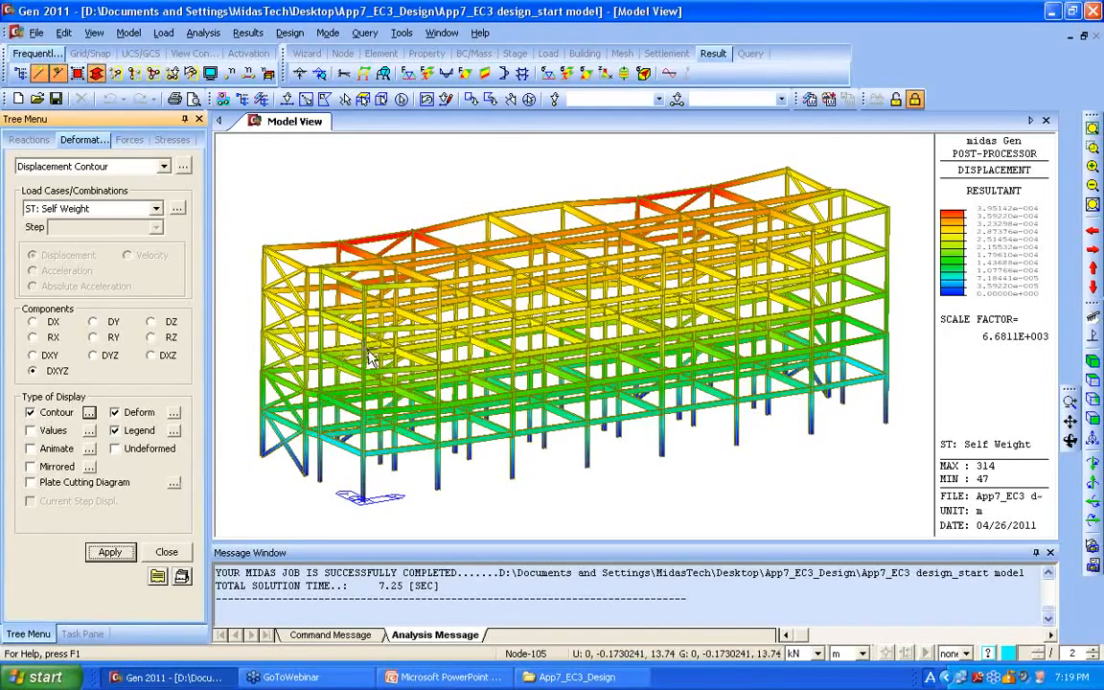
Step: Display the My beam diagram for Self Weight over the whole frame with 5 Points and Line Fill
click(130, 140)
click(120, 165)
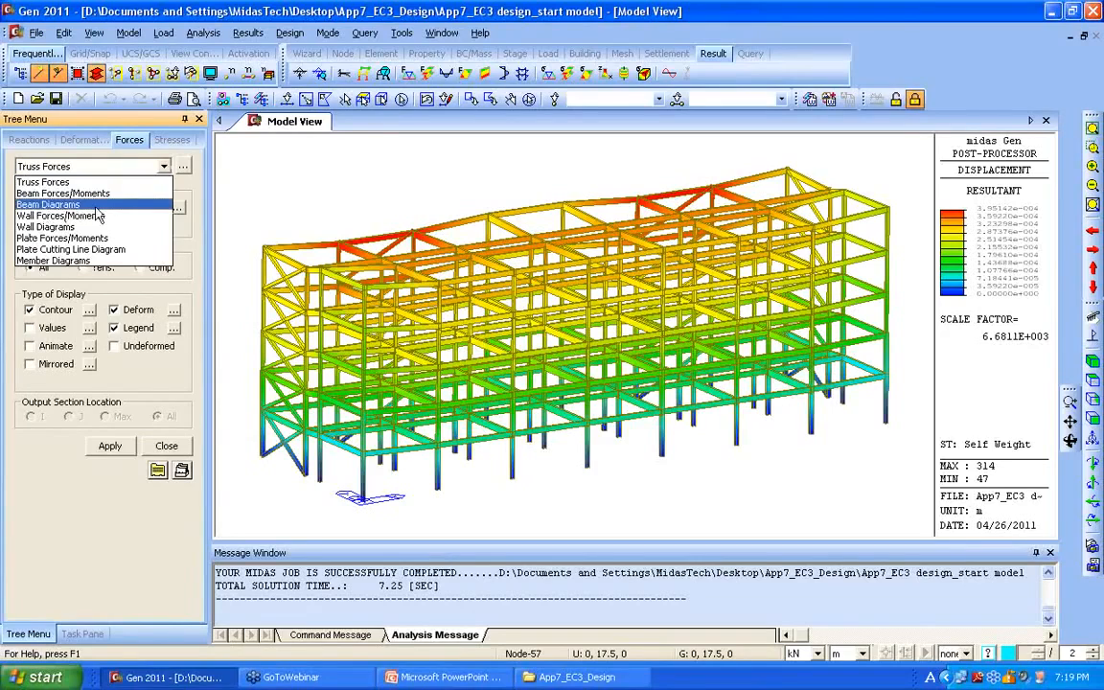
click(95, 205)
scroll(194, 457, down, 1)
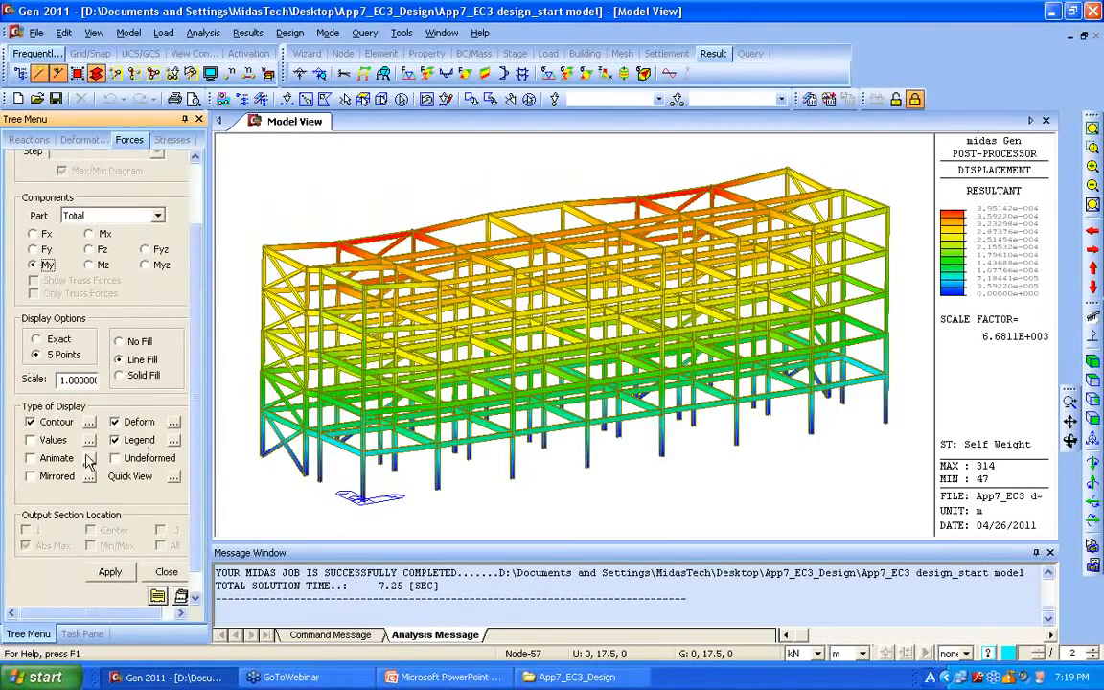
click(110, 572)
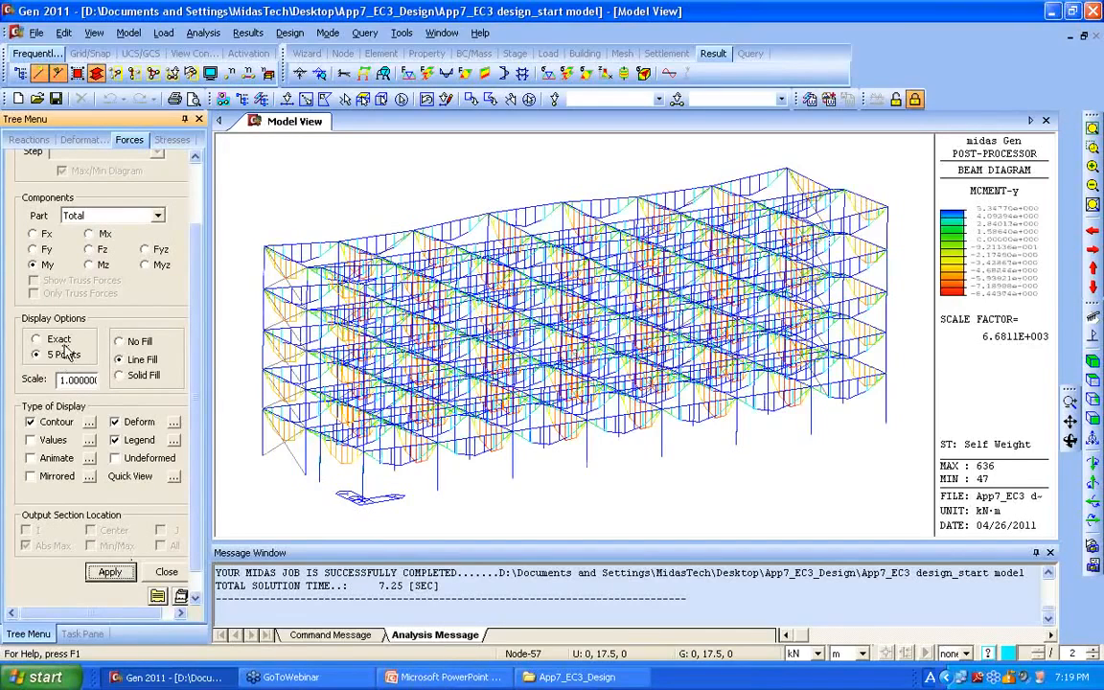
Step: Redraw the moment diagram with Solid Fill on the undeflected frame by turning off the Deform display
click(120, 376)
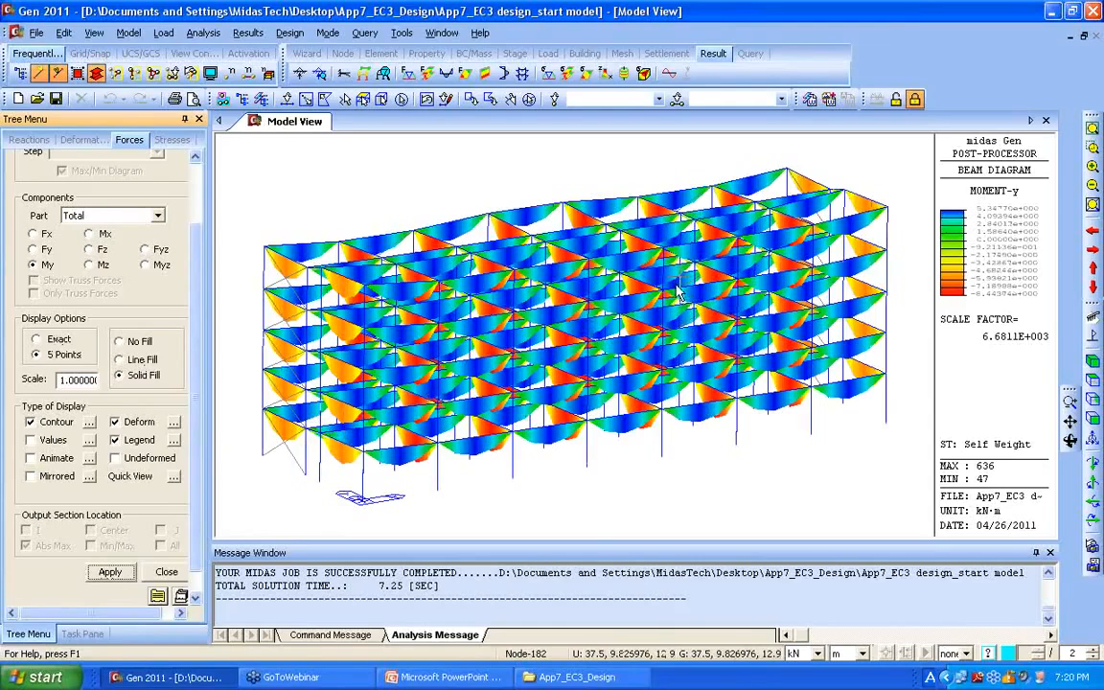
click(114, 422)
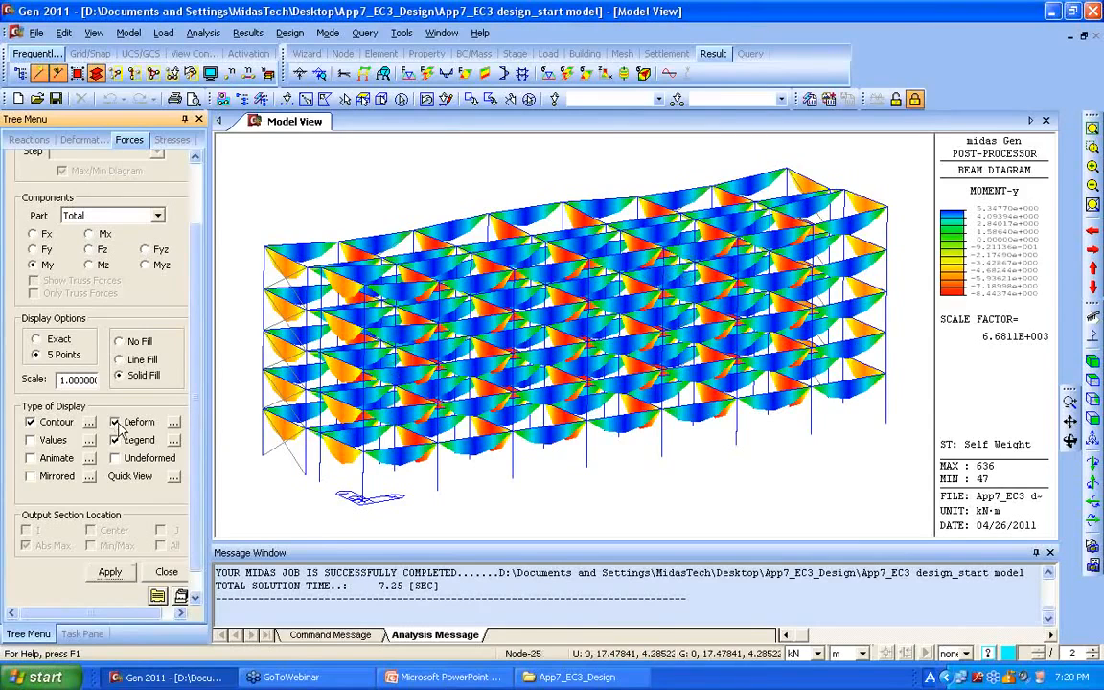
click(109, 573)
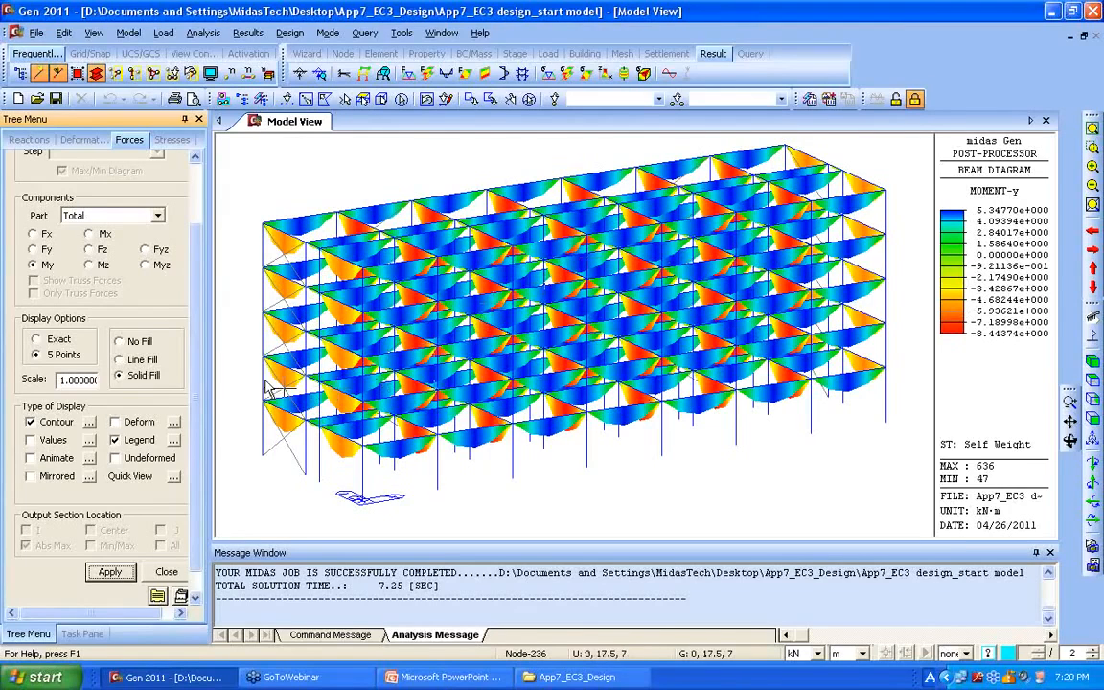
Step: Display the Fz beam diagram and inspect the shear forces closely at the upper corner of the frame
click(88, 249)
click(110, 574)
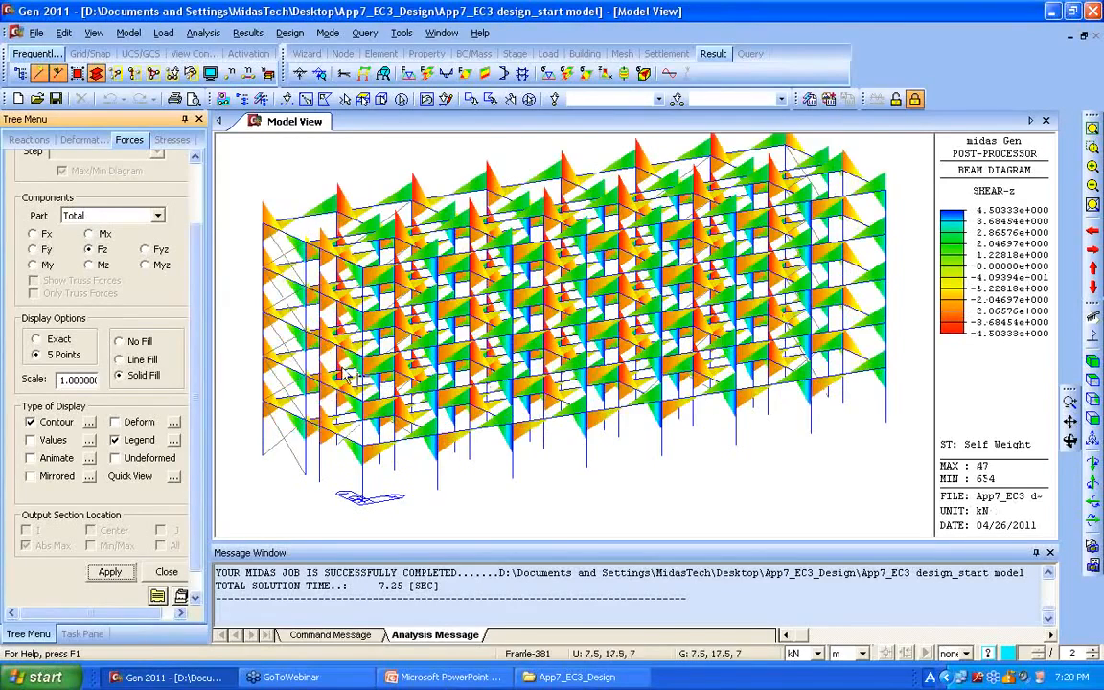
click(1092, 146)
drag(251, 197, 380, 343)
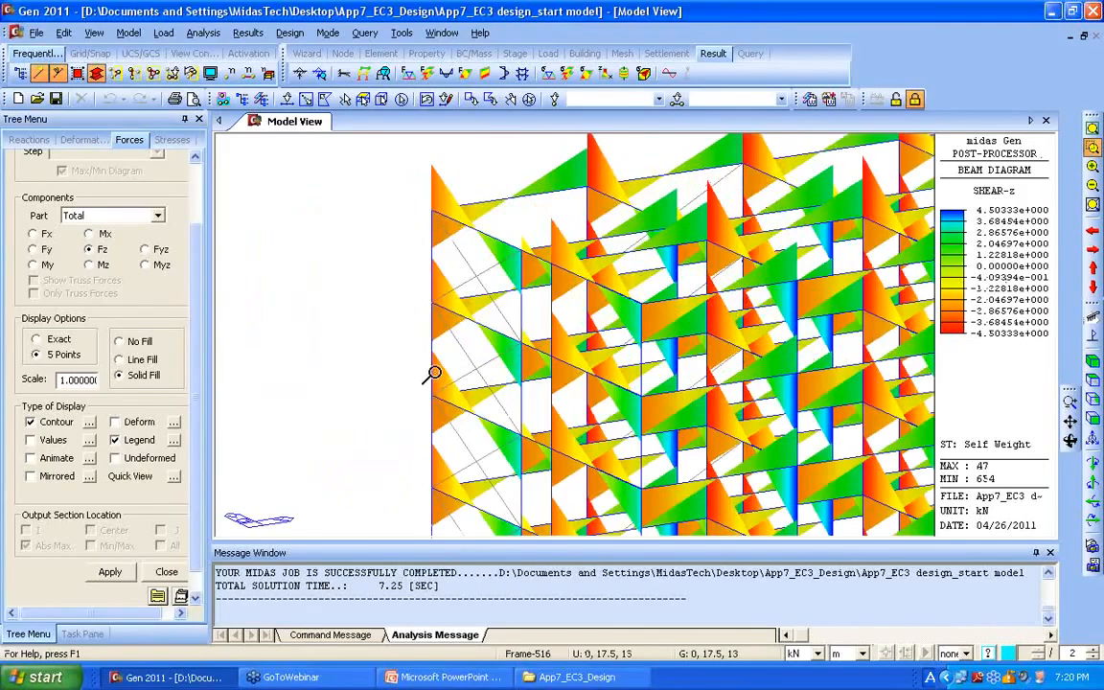
click(1092, 128)
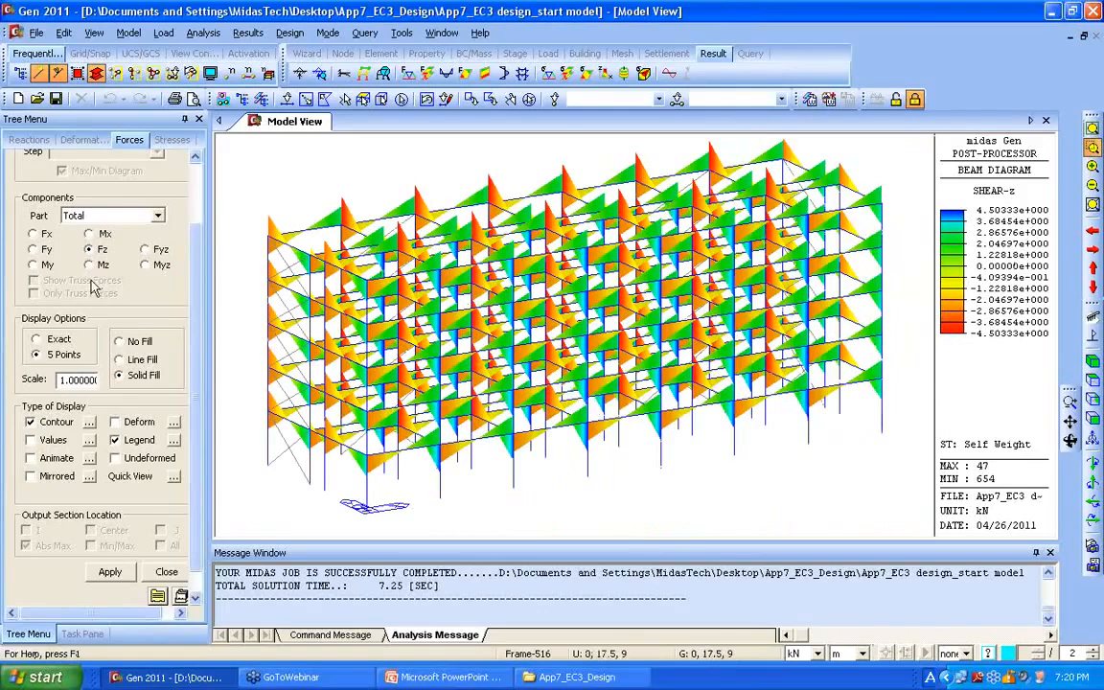
Step: Display the My beam diagram again for the whole frame, using the Exact display option
click(48, 265)
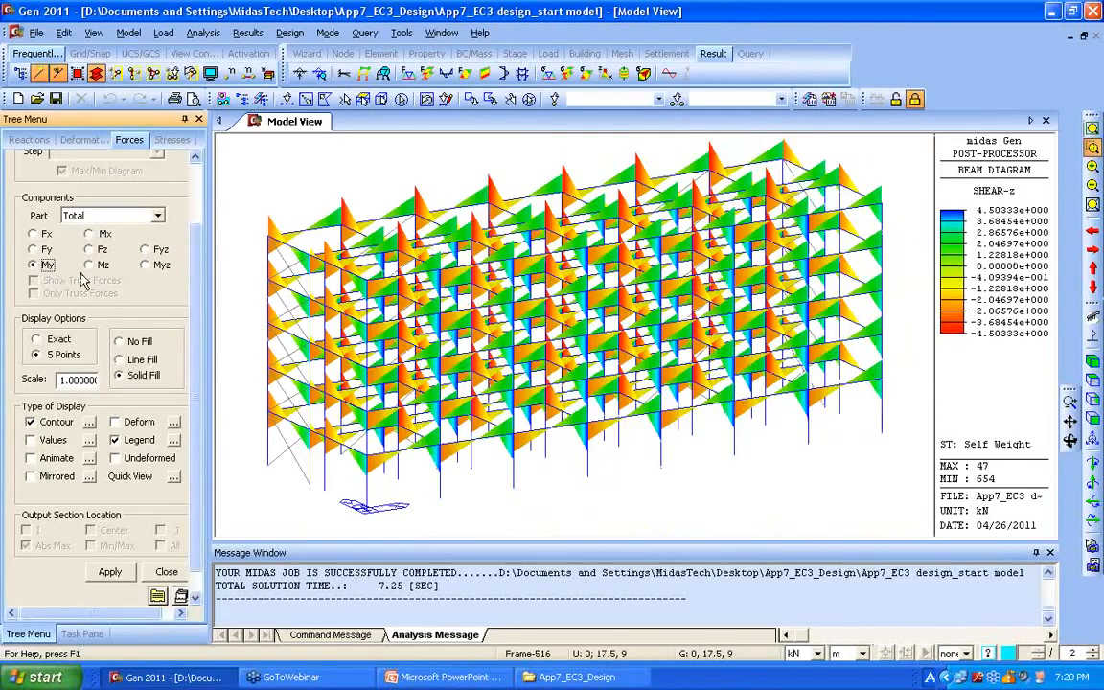
click(56, 340)
click(110, 572)
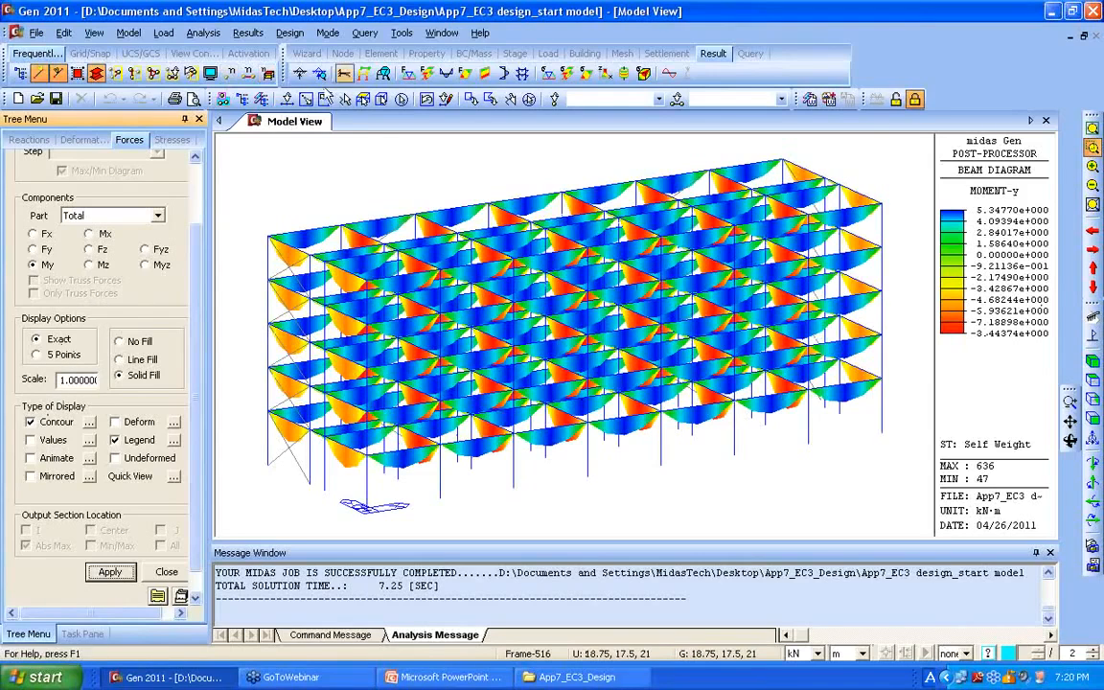
Step: Isolate the single beam element 639 and view its My moment diagram straight from the side
click(287, 98)
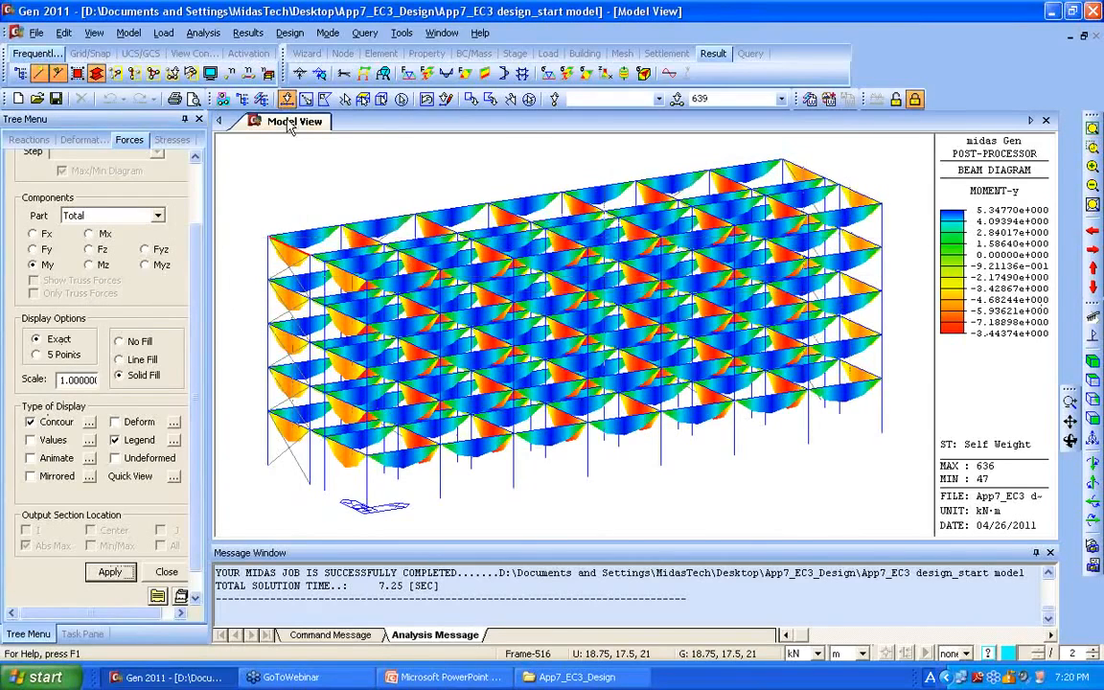
click(113, 73)
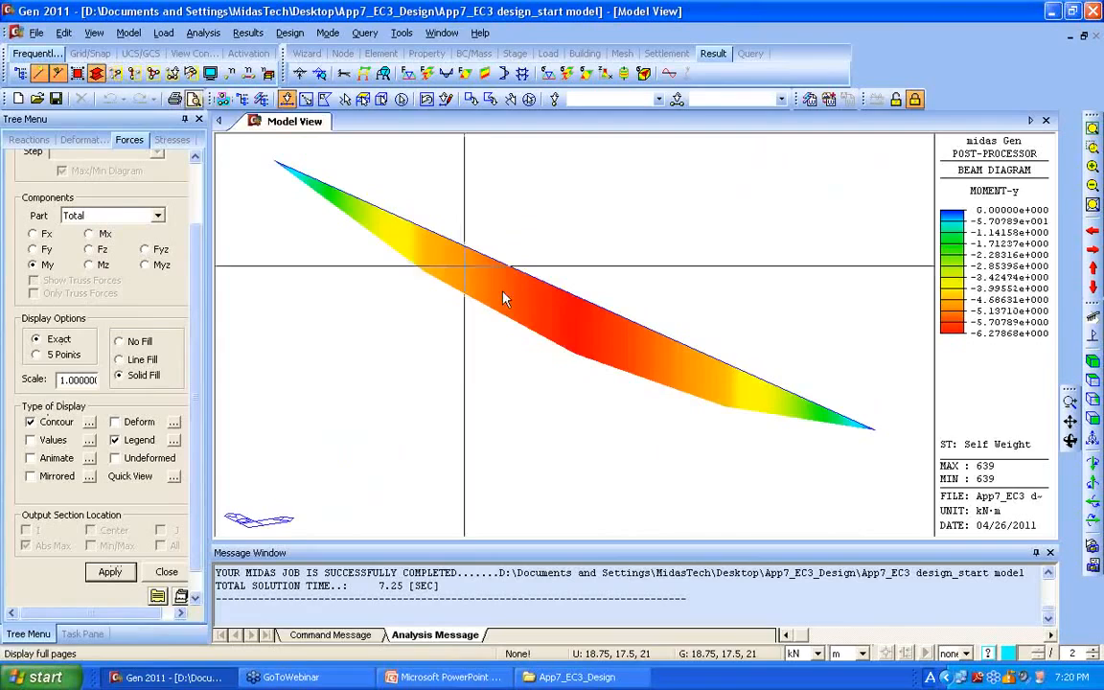
click(1092, 401)
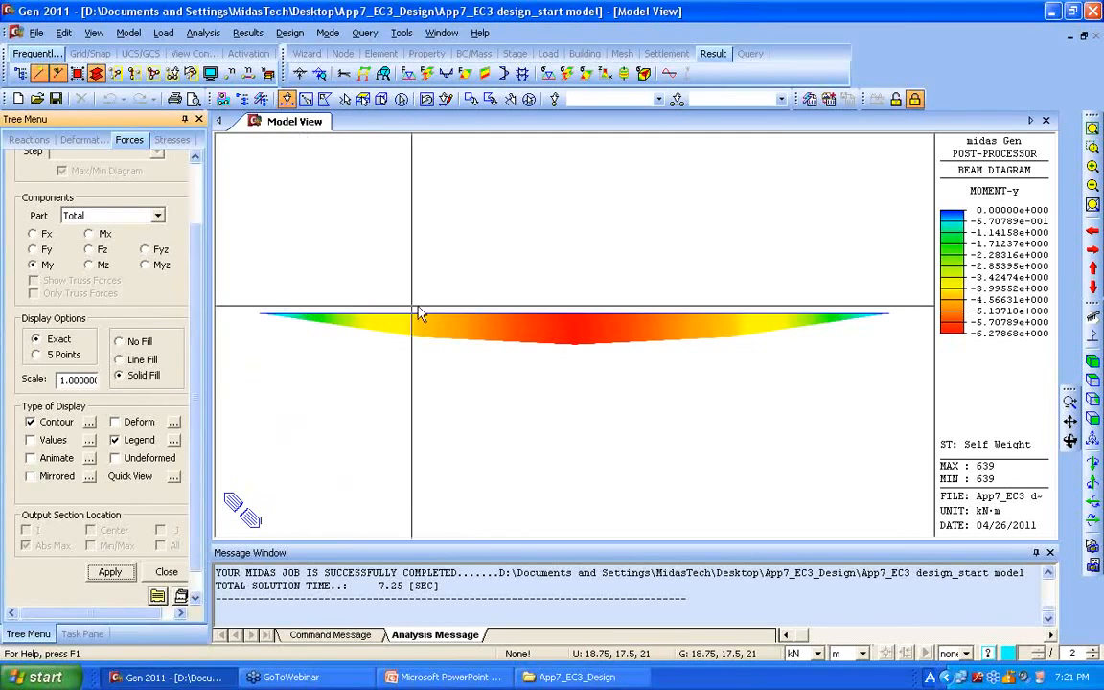
Step: Compare the beam's moment diagram drawn with the 5 Points option against the Exact option
click(64, 355)
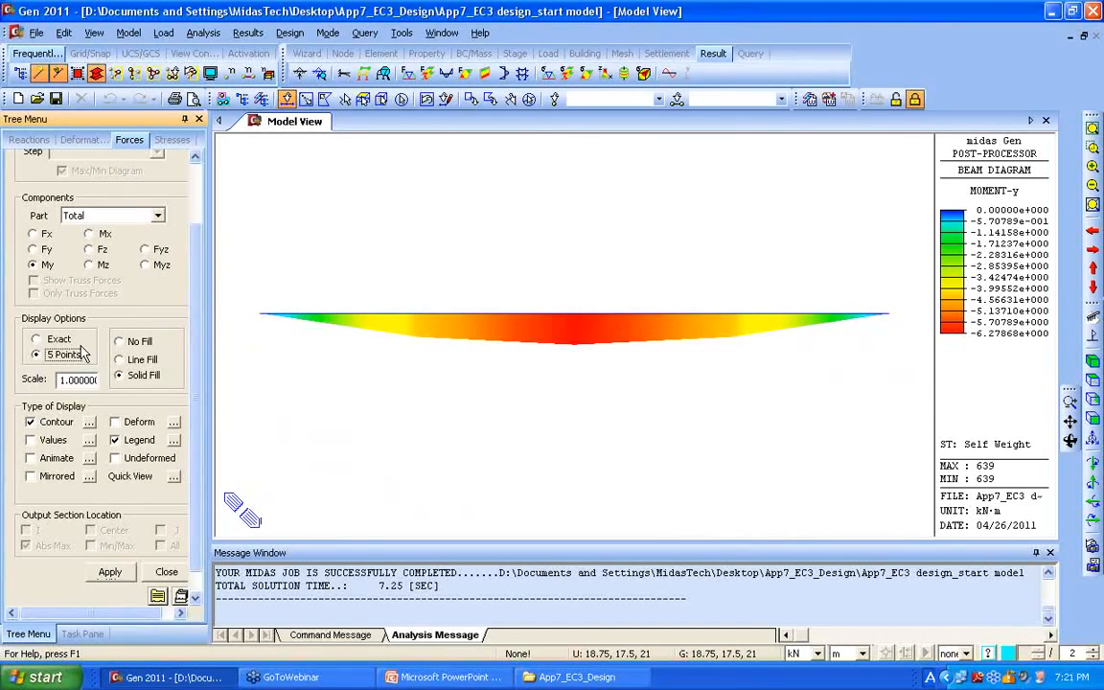
click(119, 573)
click(53, 339)
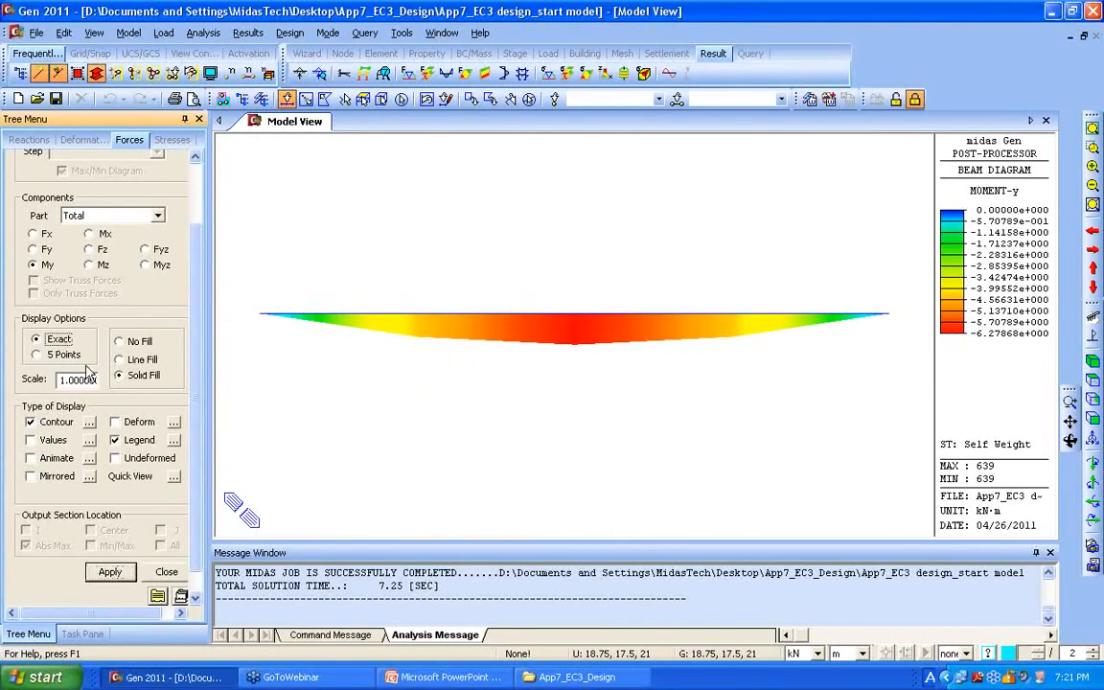
click(114, 573)
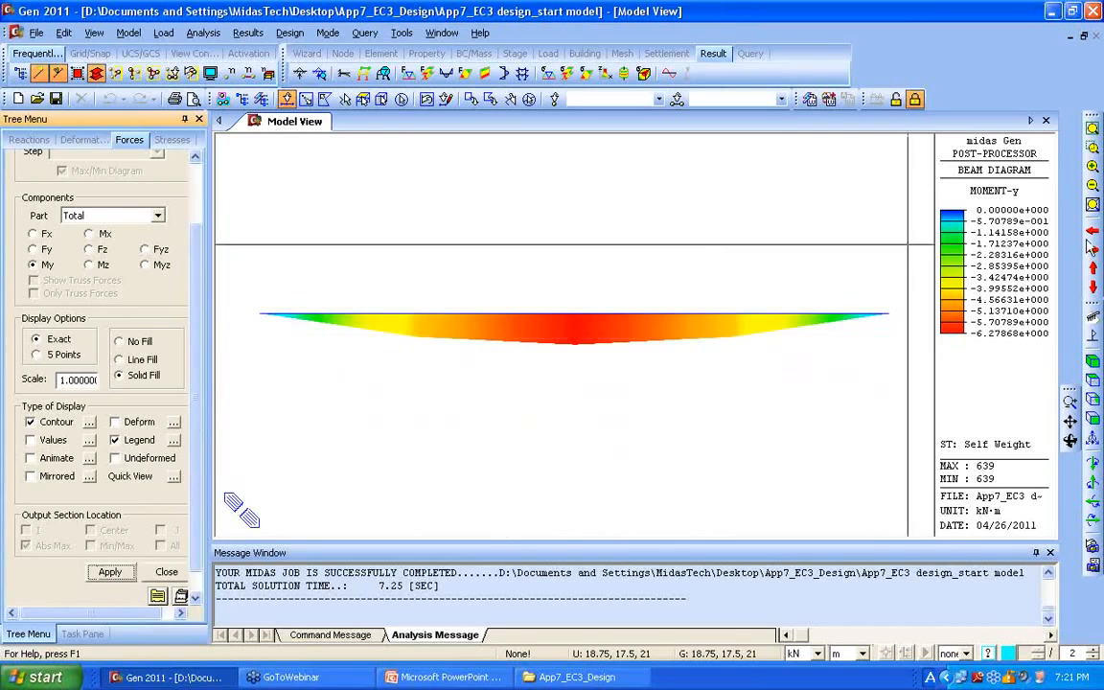
Step: Restore the isometric view, reactivate all elements and clear the result display back to the initial model view
click(1094, 362)
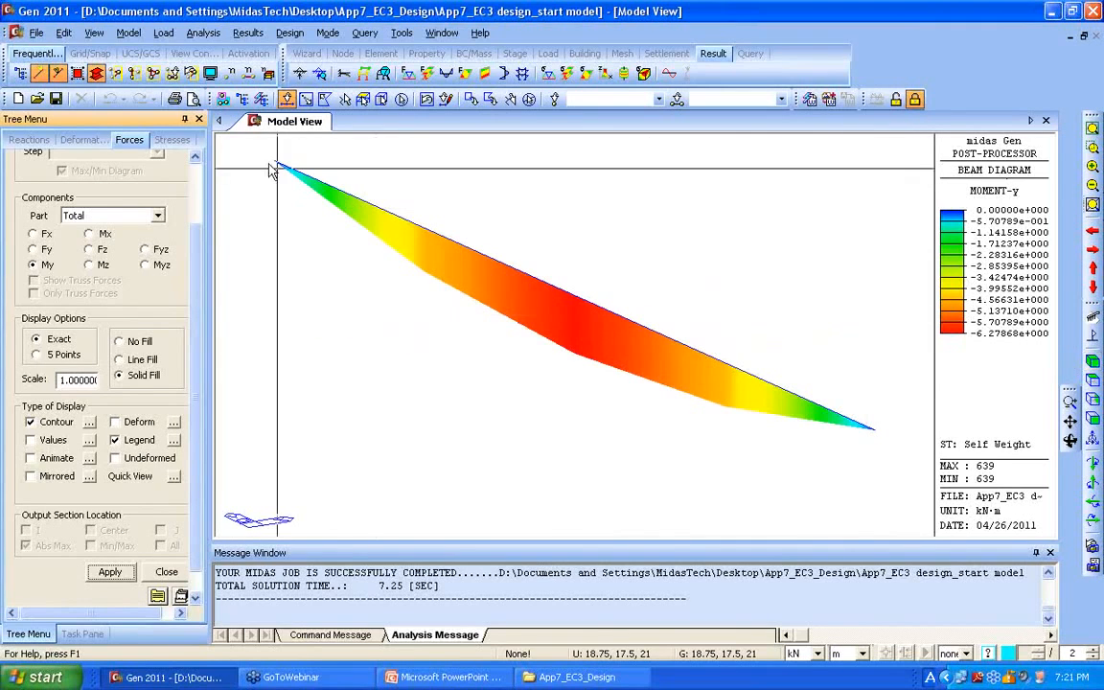
click(154, 74)
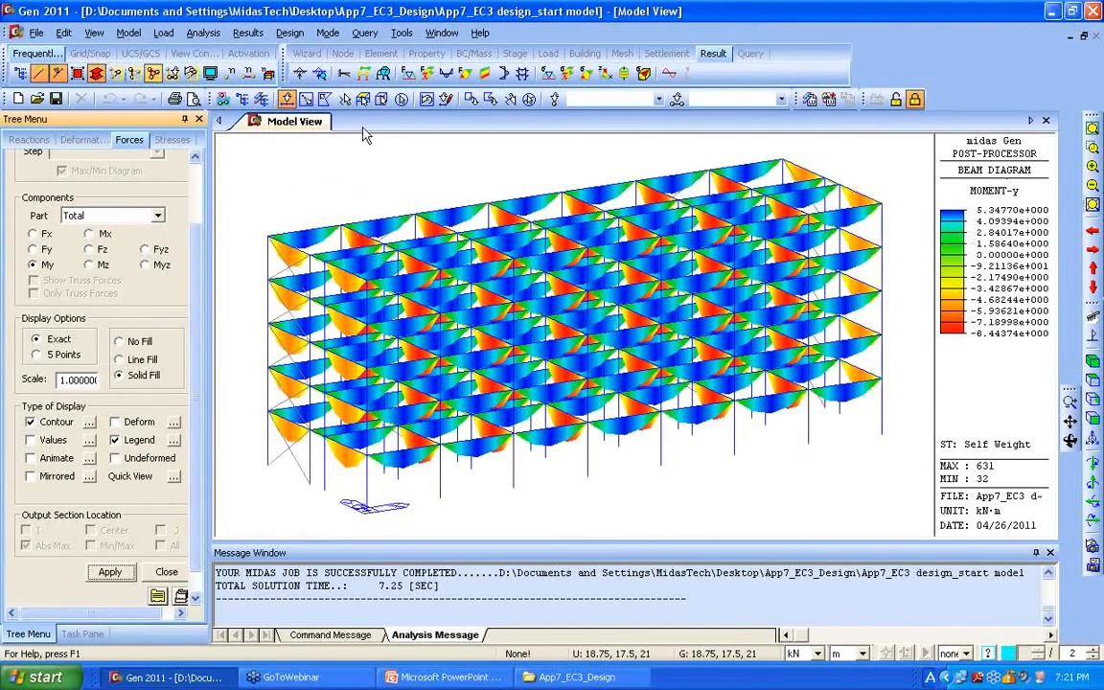
click(1093, 338)
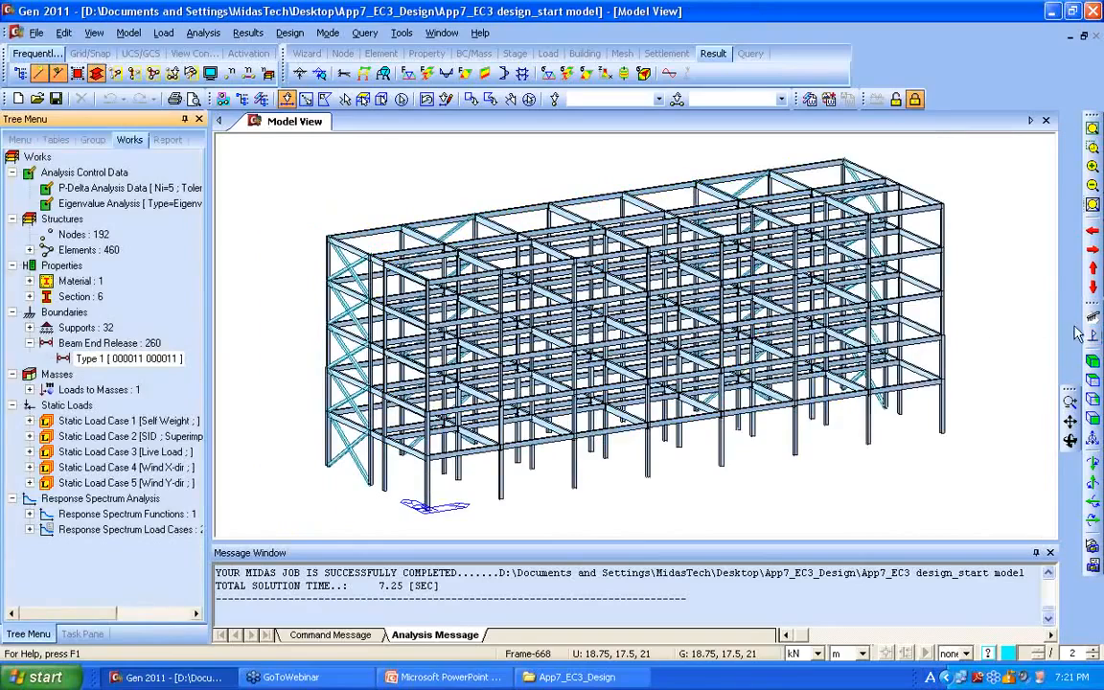
Step: Open the Quick View beam force detail diagram for Self Weight My and place it clear of the model
click(247, 33)
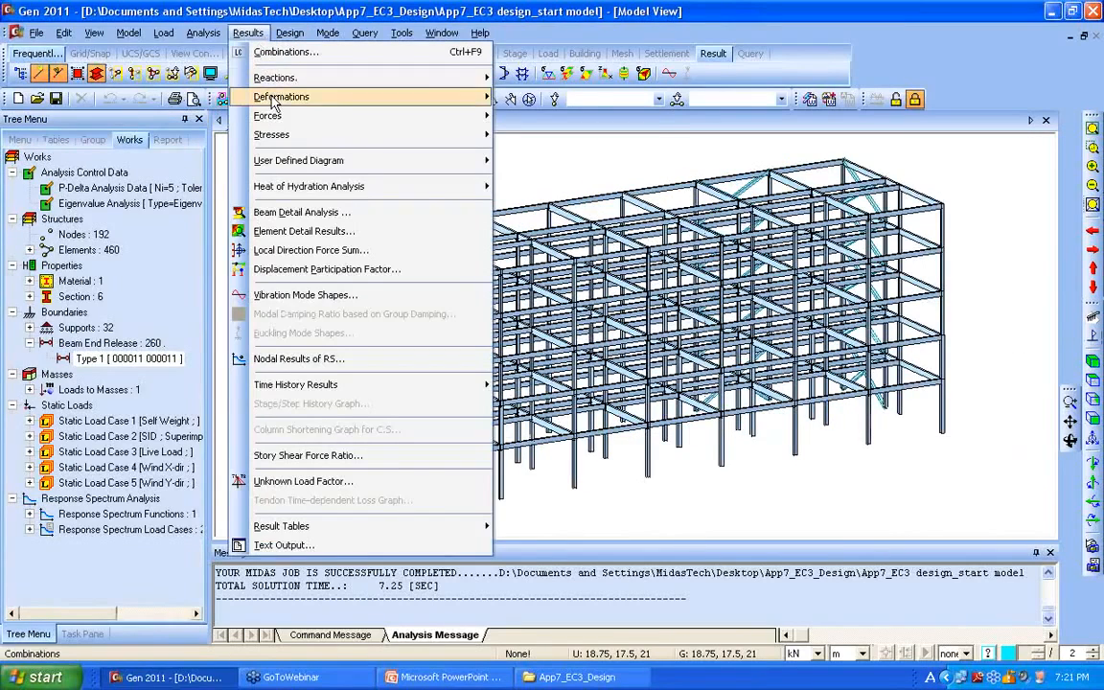
mouse_move(328, 119)
click(556, 154)
scroll(192, 494, down, 3)
click(173, 452)
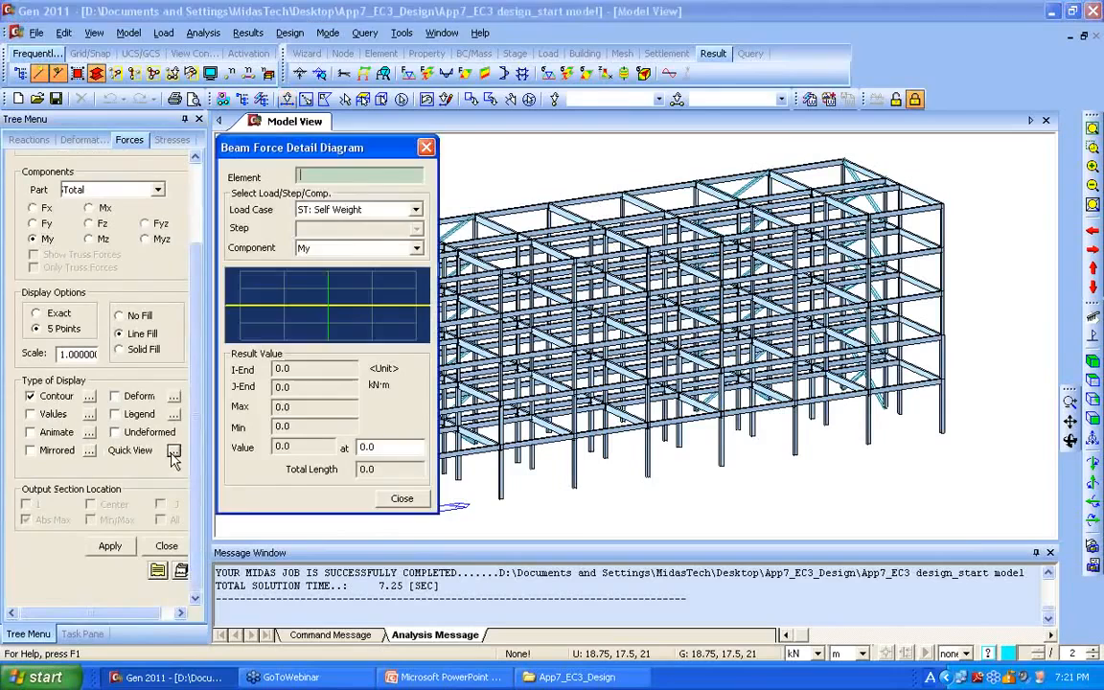
drag(319, 144, 144, 142)
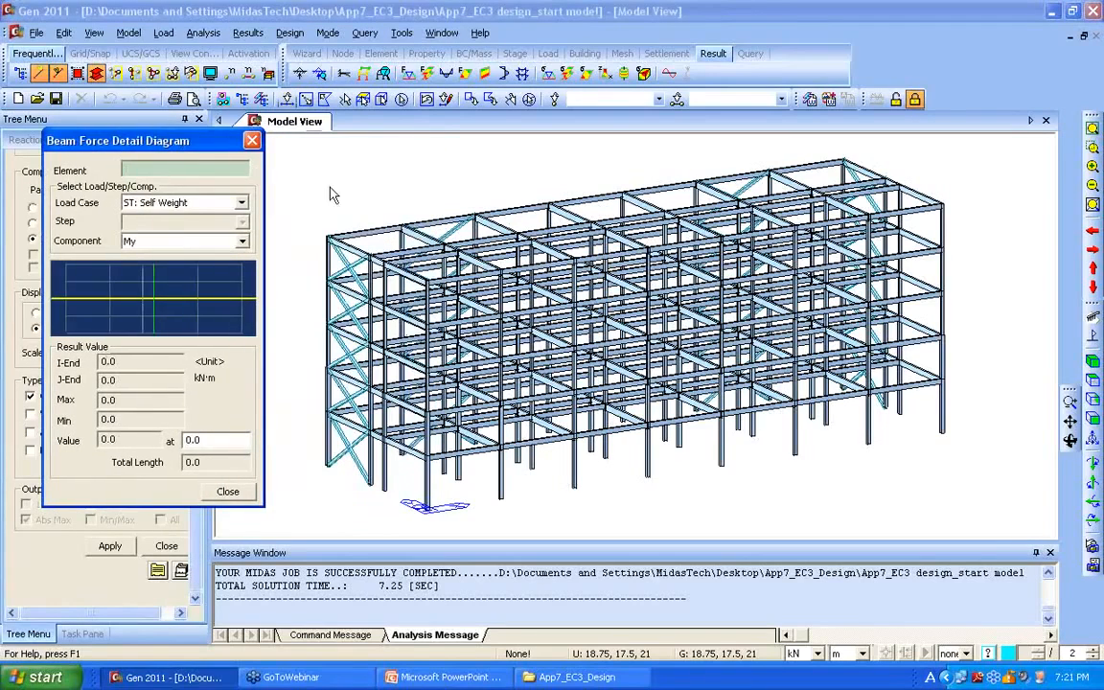
Step: Inspect the detailed My diagrams of a roof beam, a column and an end-frame beam, and try a brace member
click(390, 221)
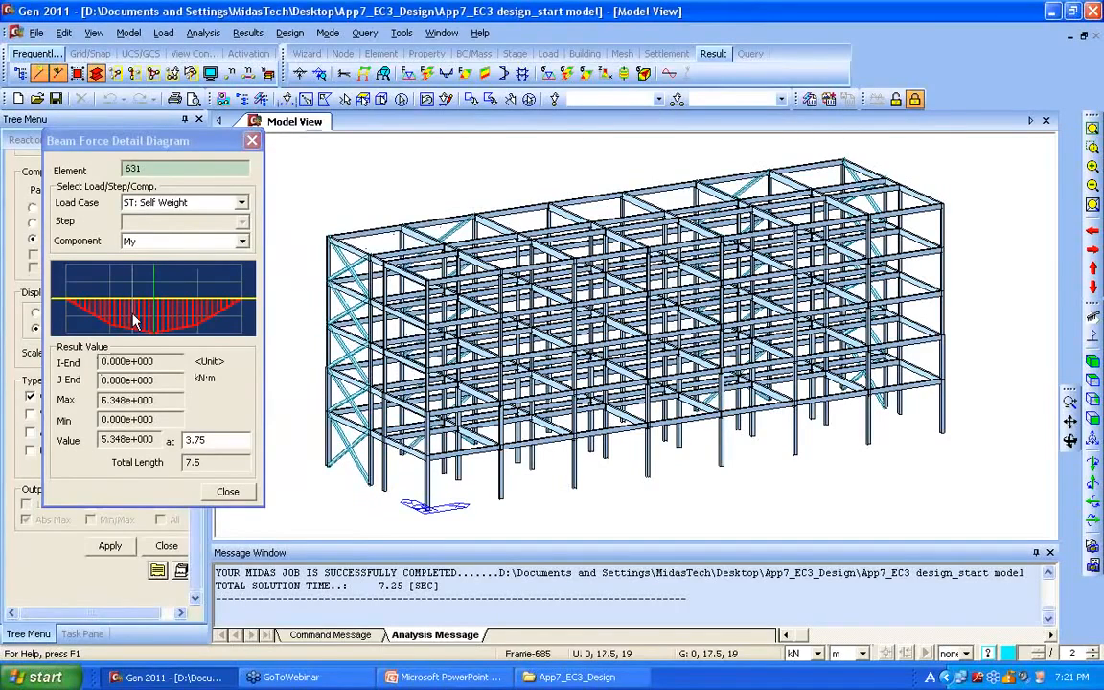
click(415, 285)
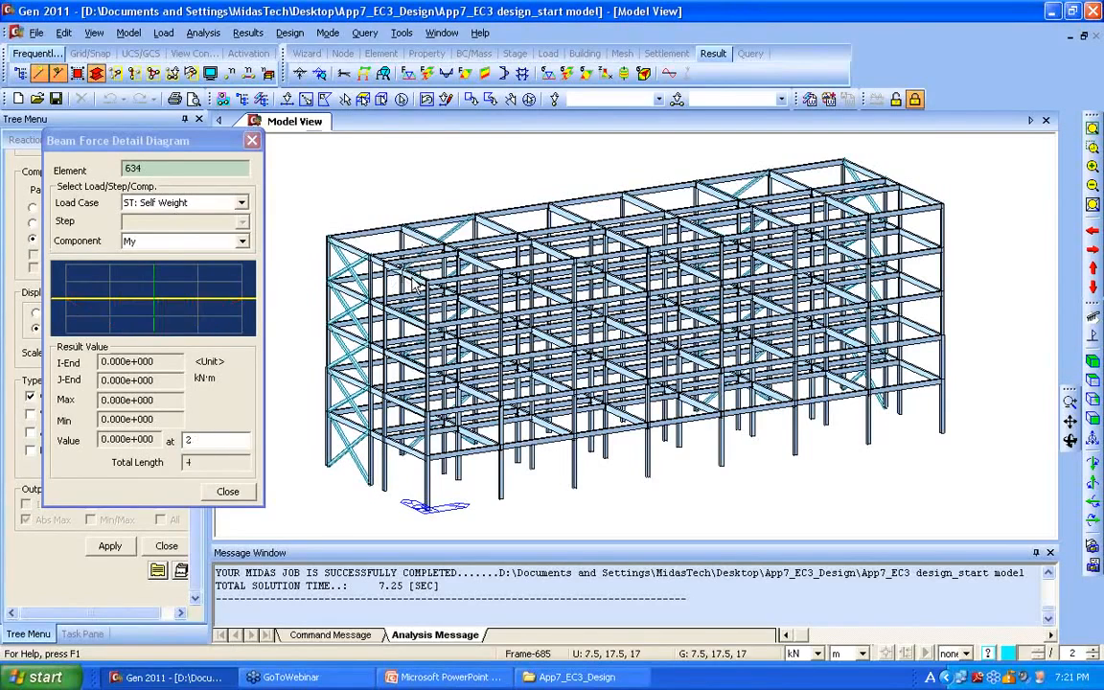
click(366, 330)
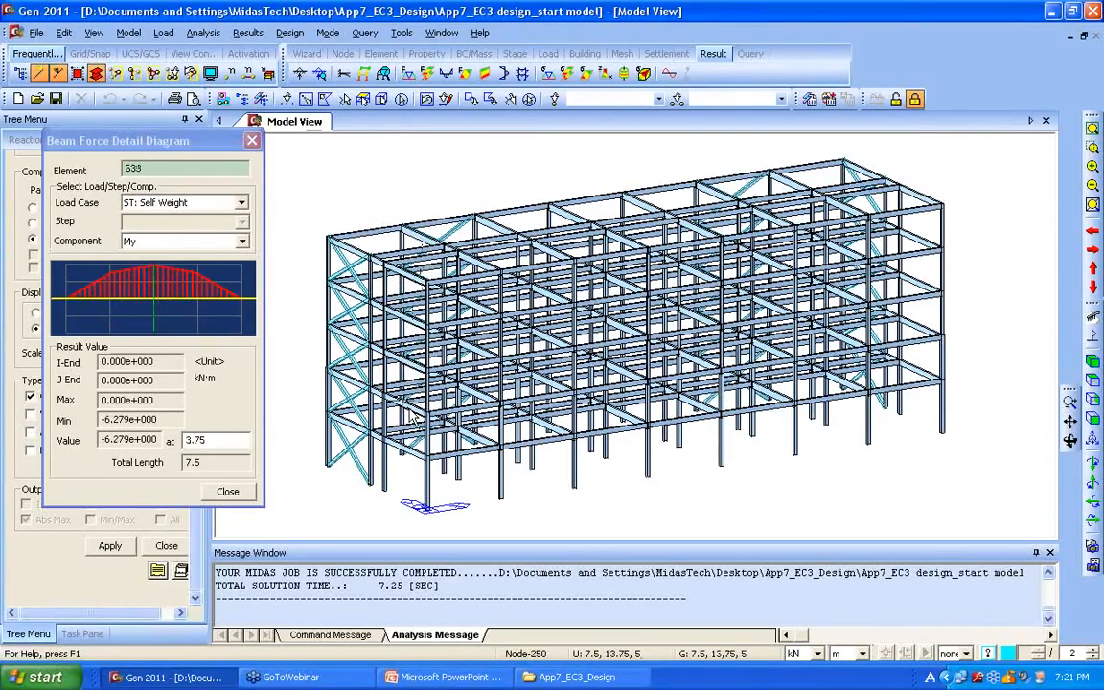
click(349, 414)
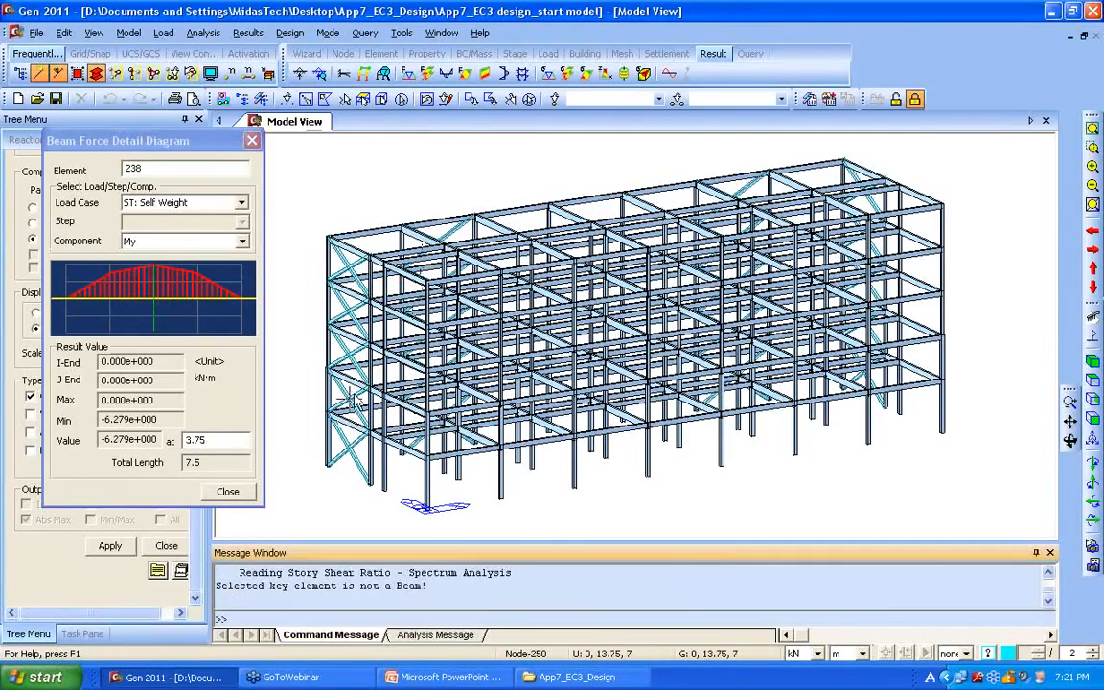
Step: Inspect the detailed My diagrams of further beams, then close the beam force detail diagram and the beam diagram settings
click(451, 227)
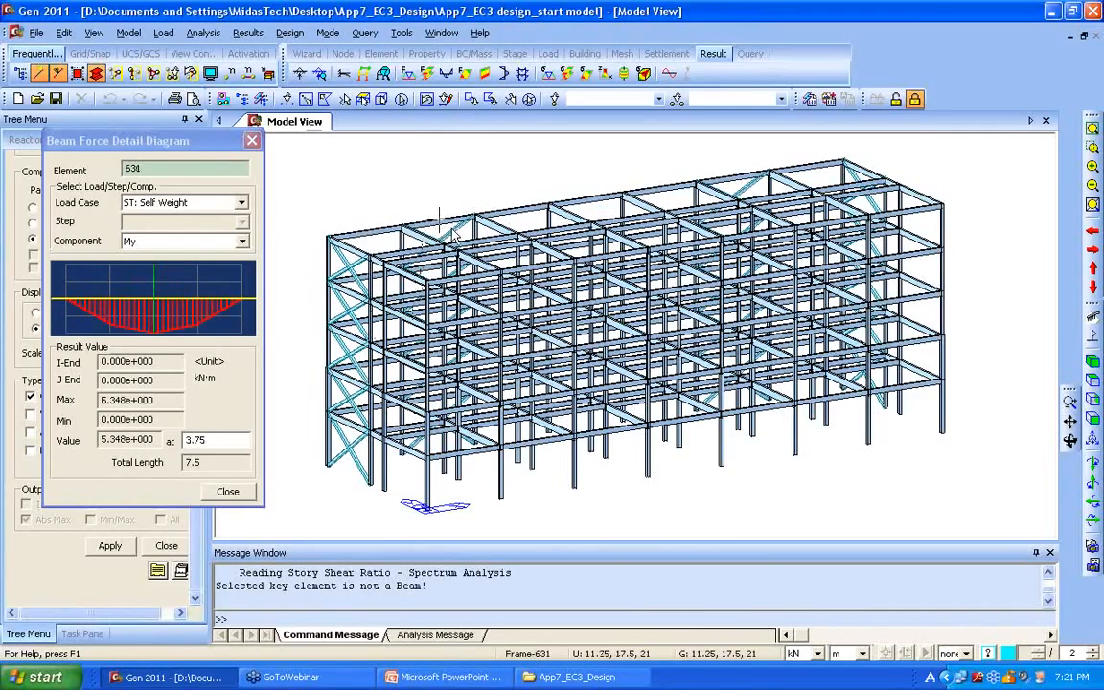
click(392, 275)
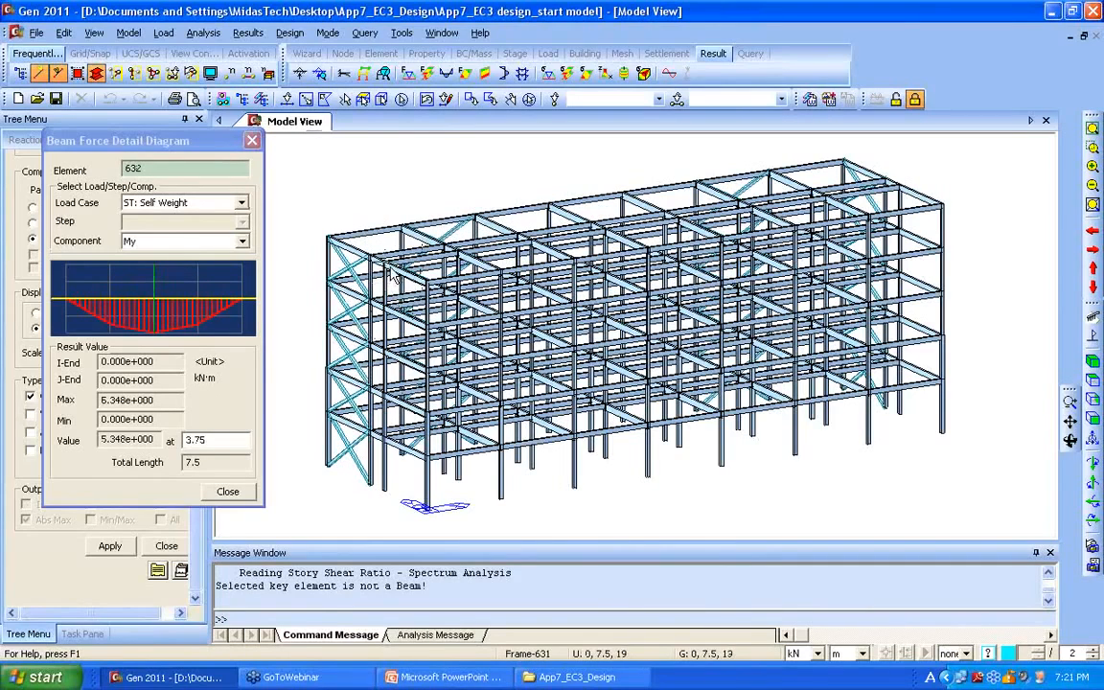
click(324, 235)
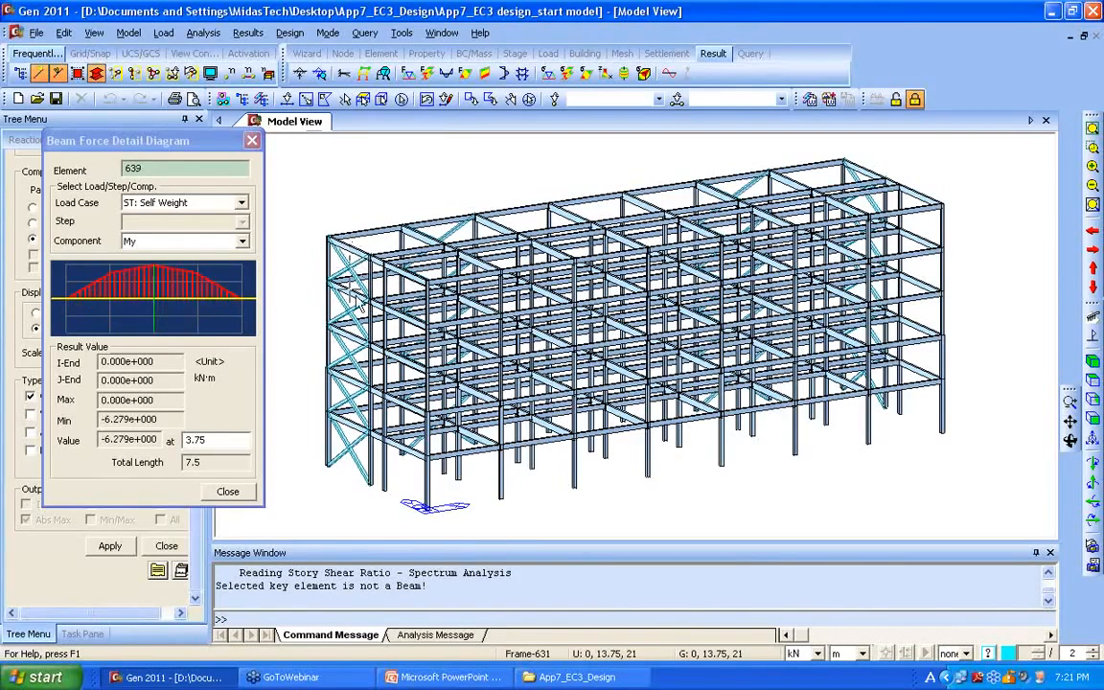
click(253, 141)
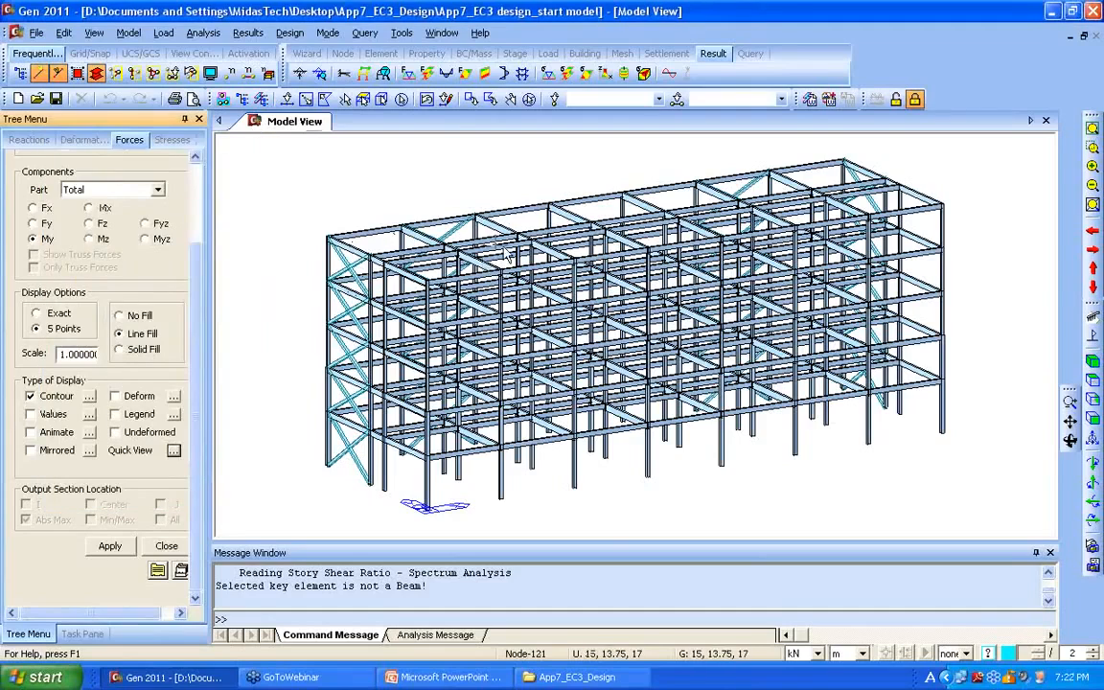
click(168, 547)
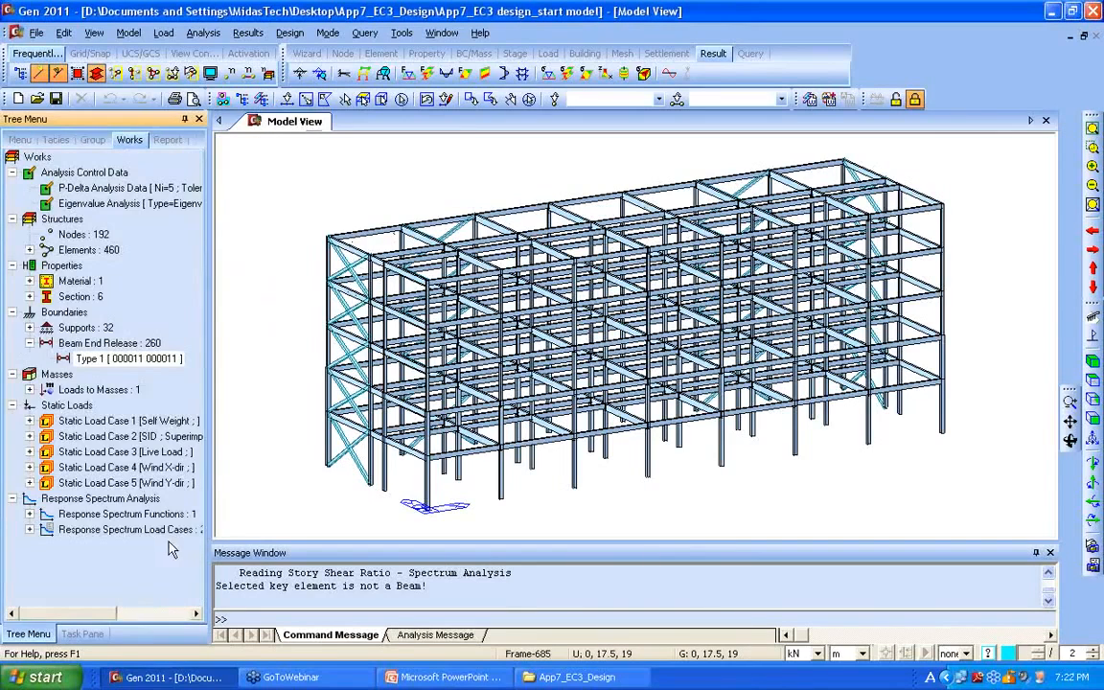
Step: Set the steel design code to Eurocode3:05, without treating all beams and girders as laterally braced
click(291, 34)
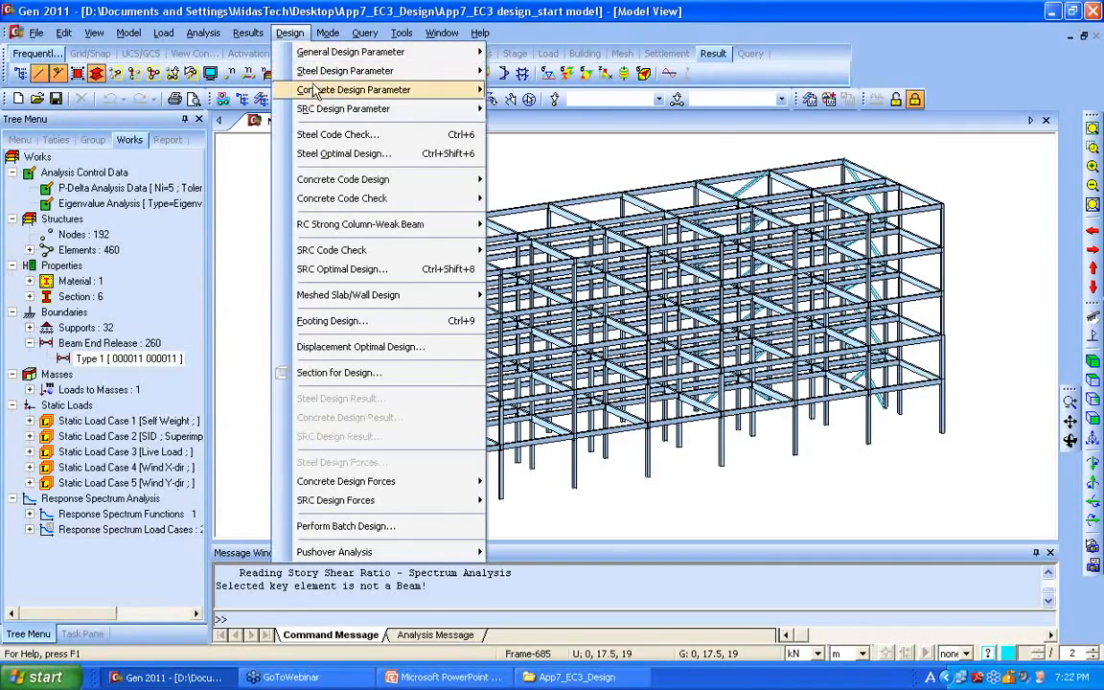
mouse_move(329, 76)
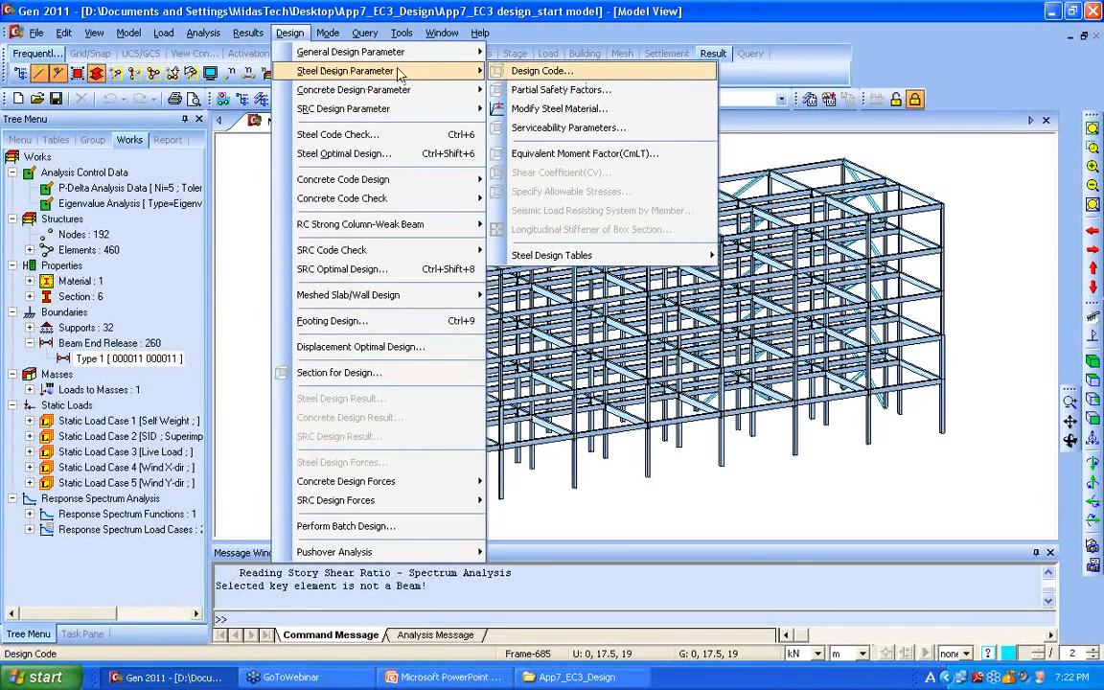
click(592, 77)
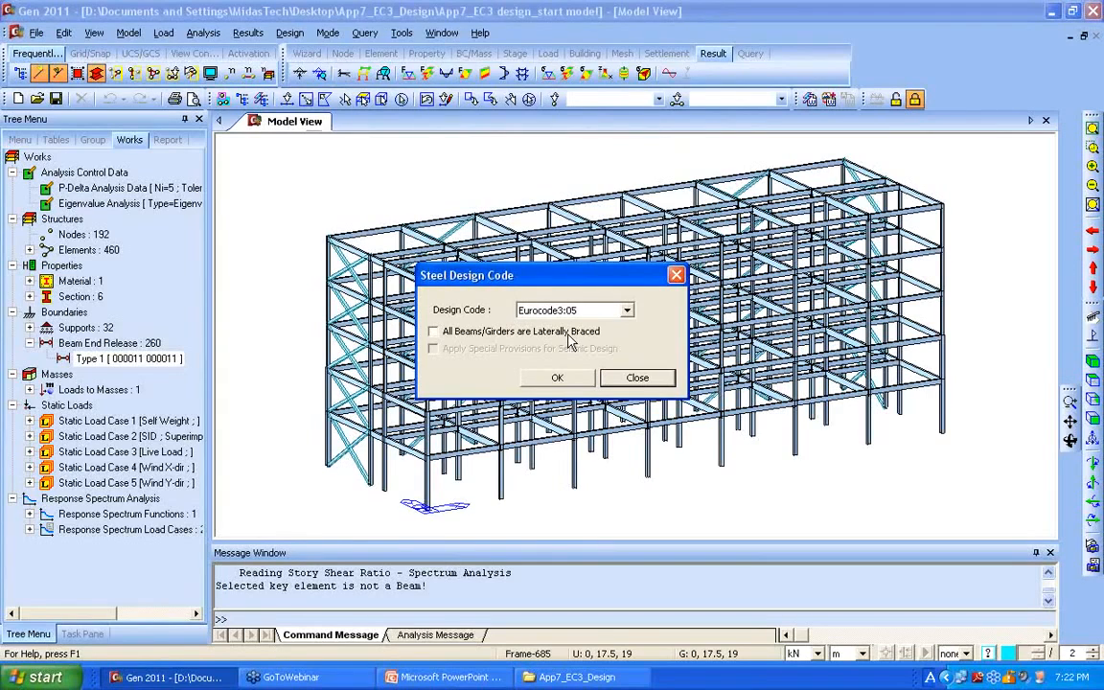
click(628, 313)
click(625, 313)
click(625, 313)
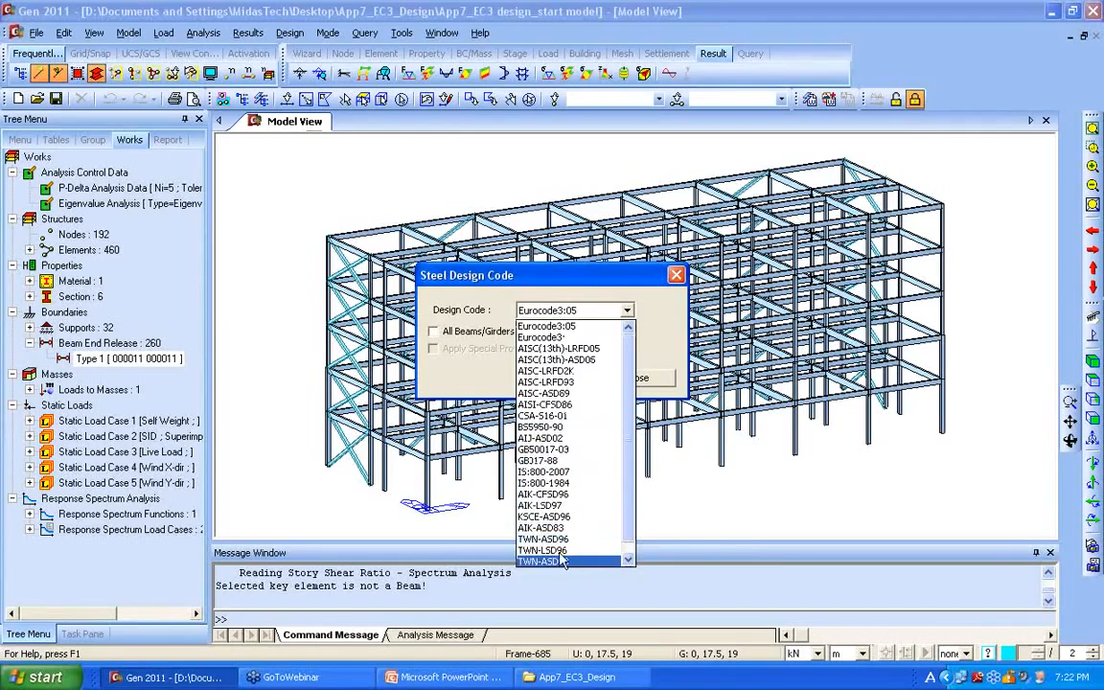
click(546, 326)
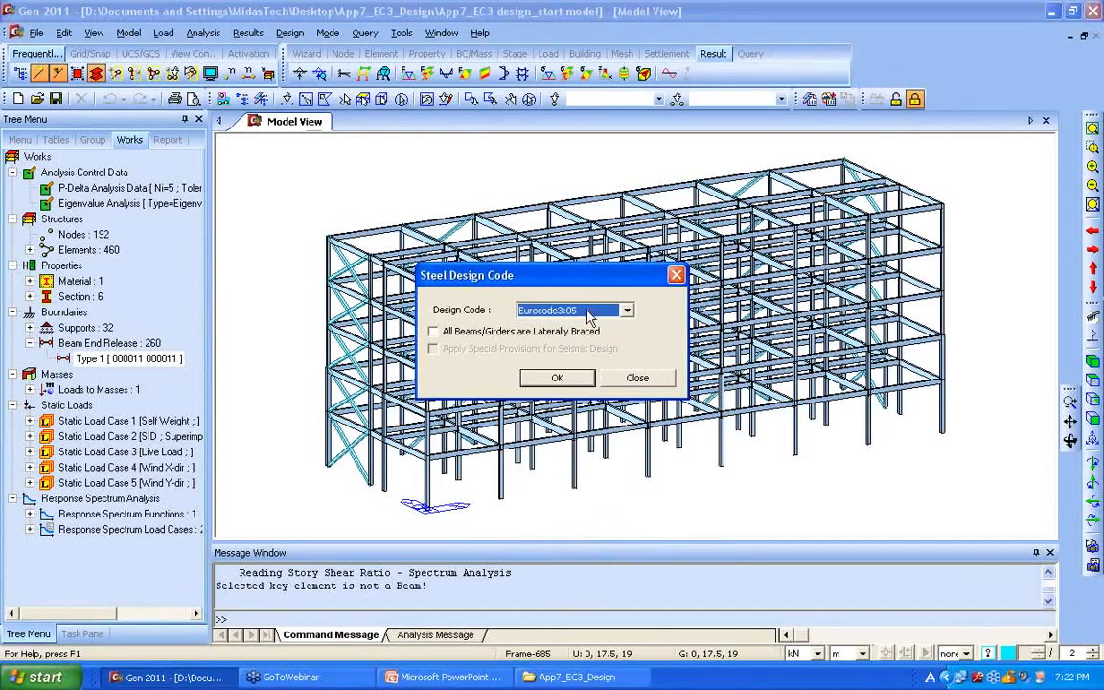
click(557, 376)
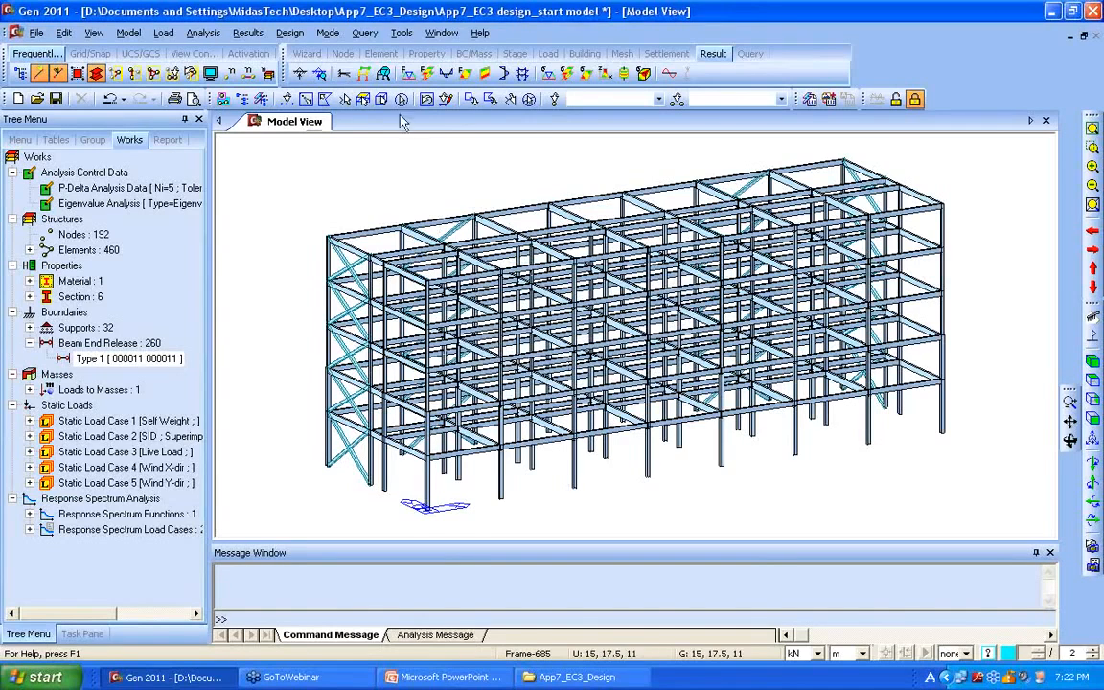
Step: Open the load combinations and look through the General, Steel Design and Concrete Design lists
click(290, 33)
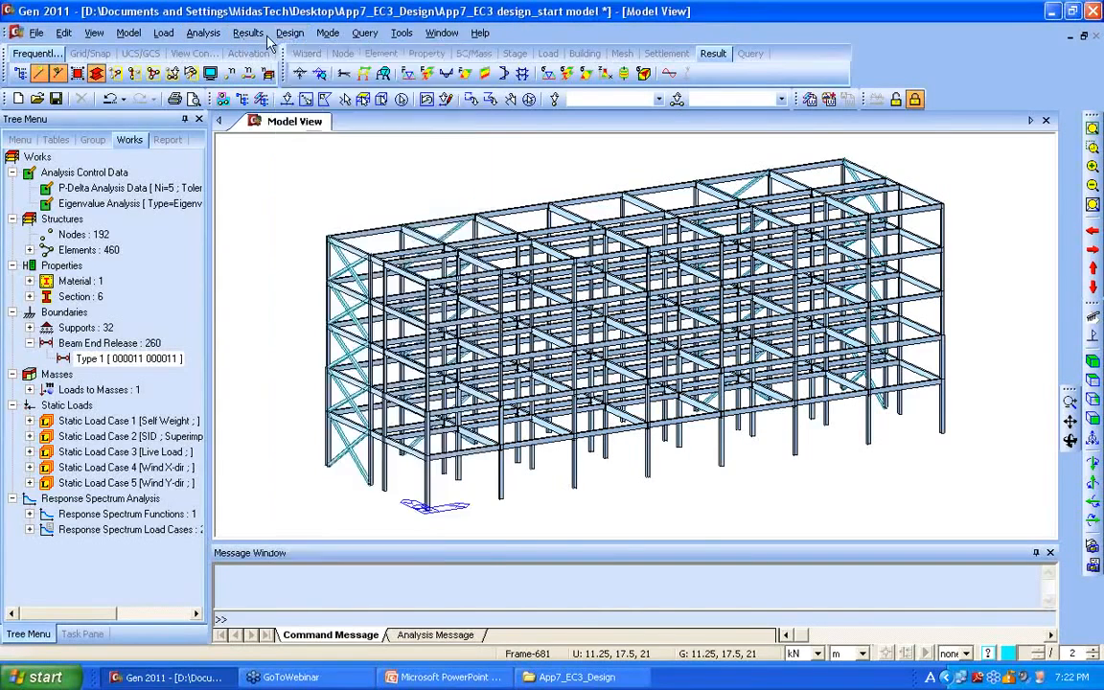
click(264, 48)
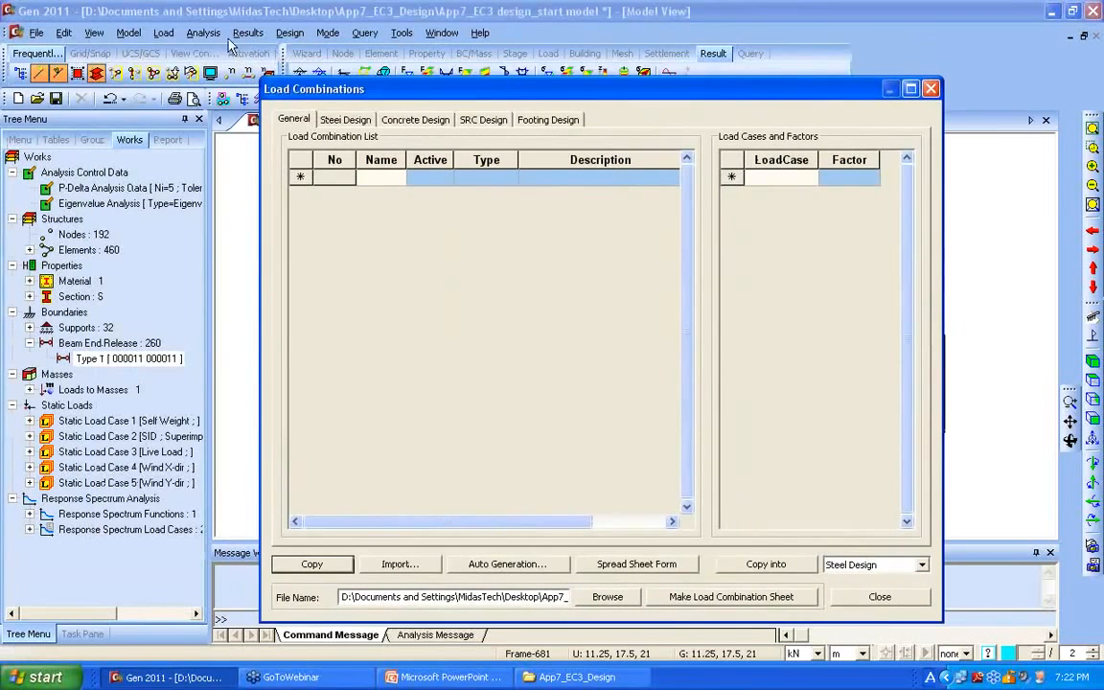
click(247, 33)
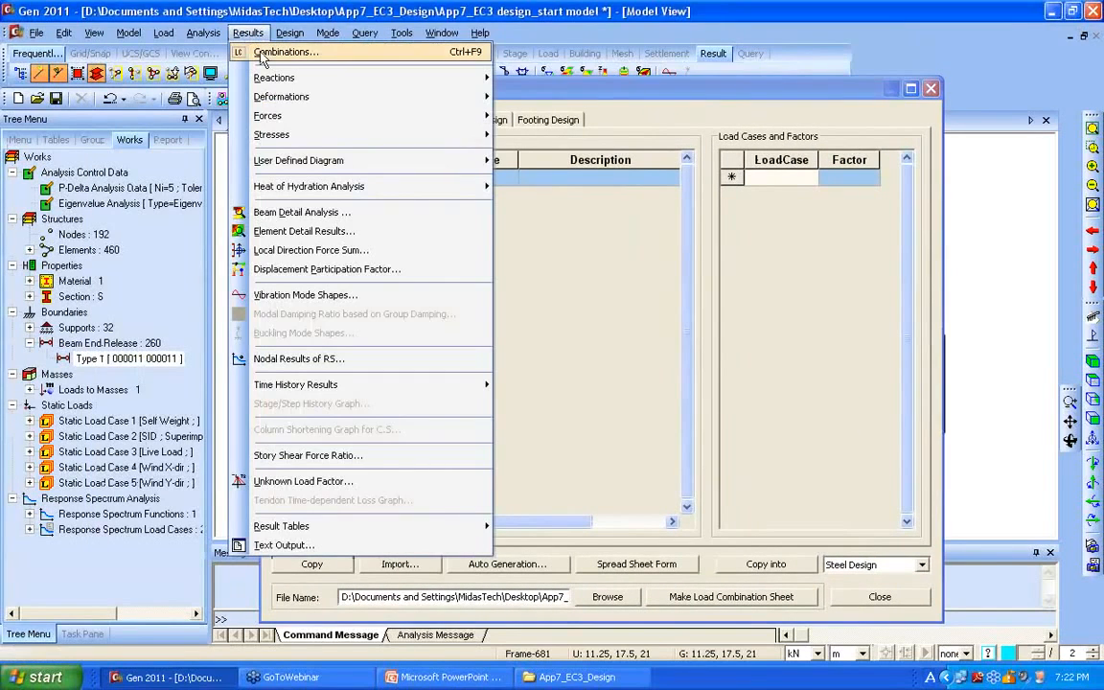
click(280, 49)
click(369, 91)
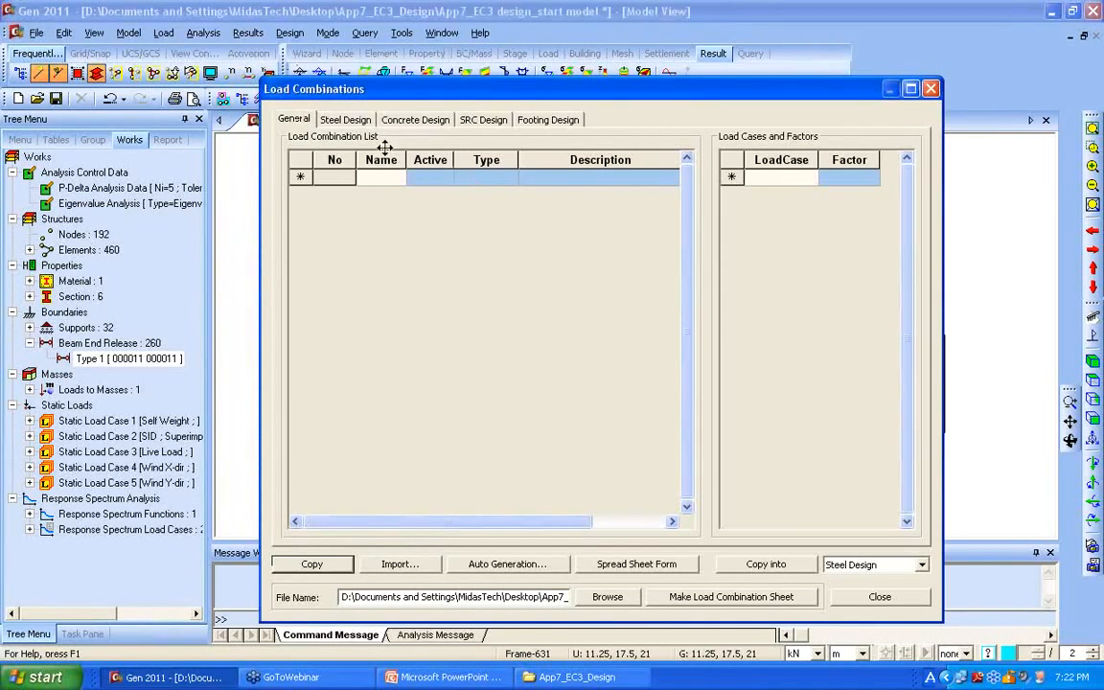
click(364, 124)
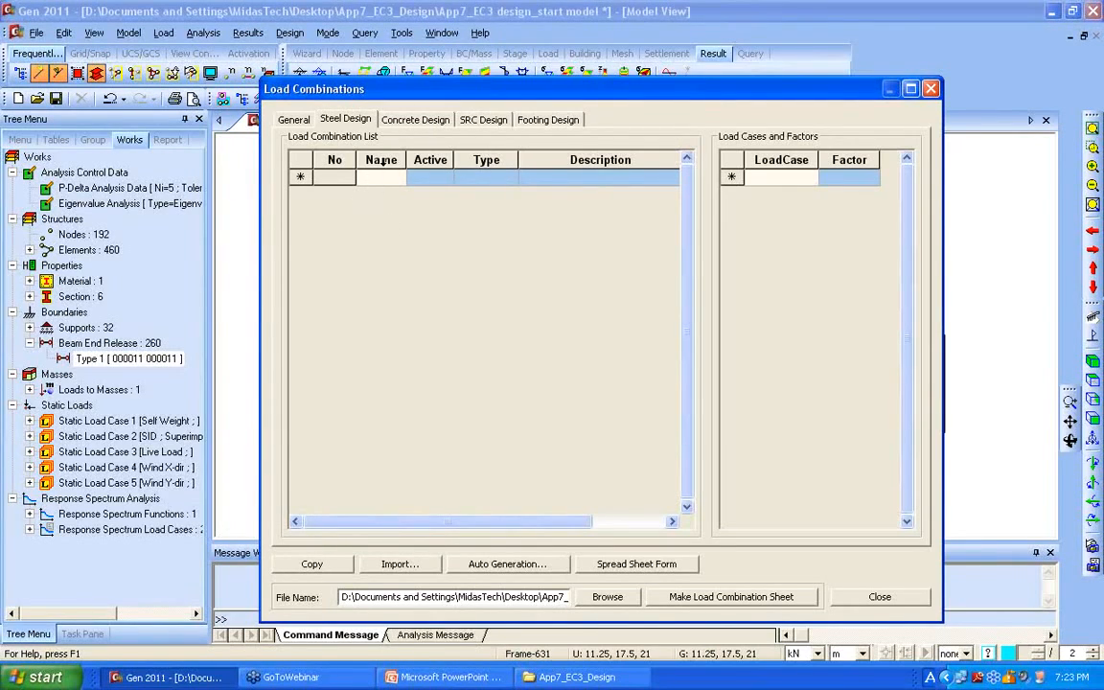
click(420, 121)
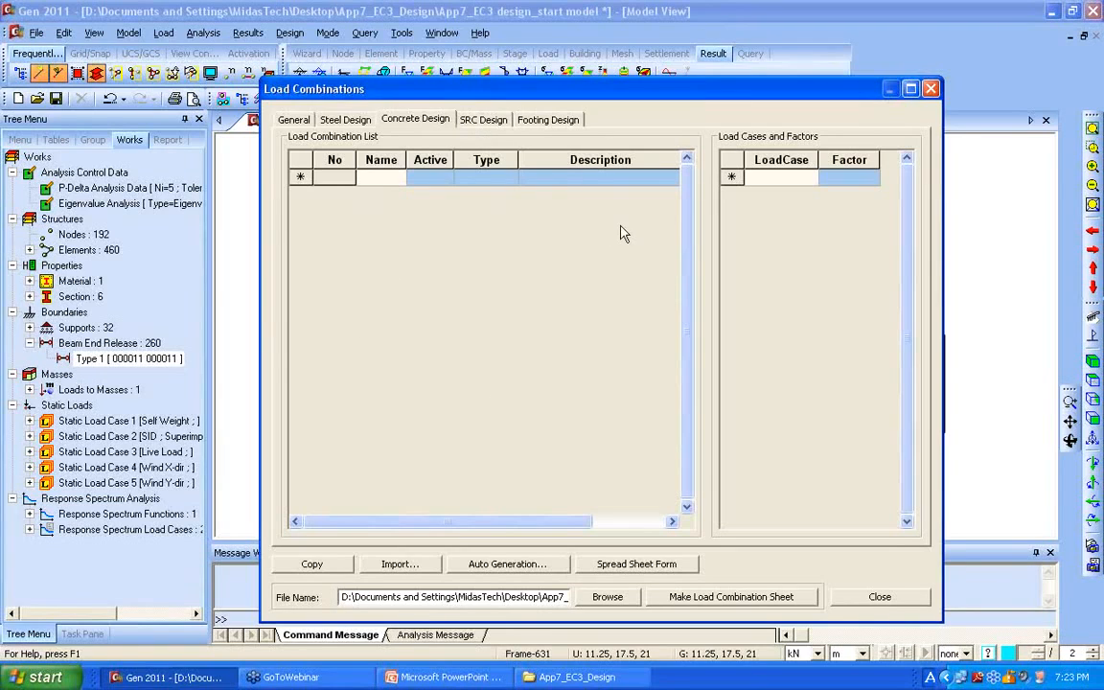
click(294, 121)
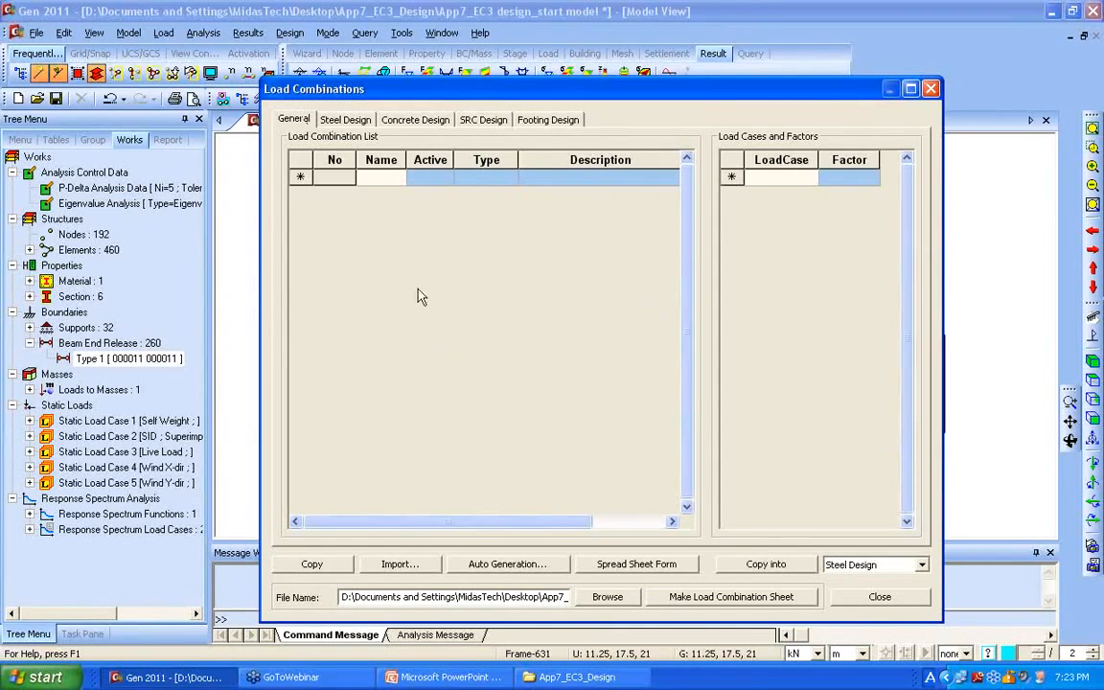
Step: Auto-generate the steel design load combinations to Eurocode3:05 with Gamma_G 1.4 and Gamma_Q 1.5
click(368, 122)
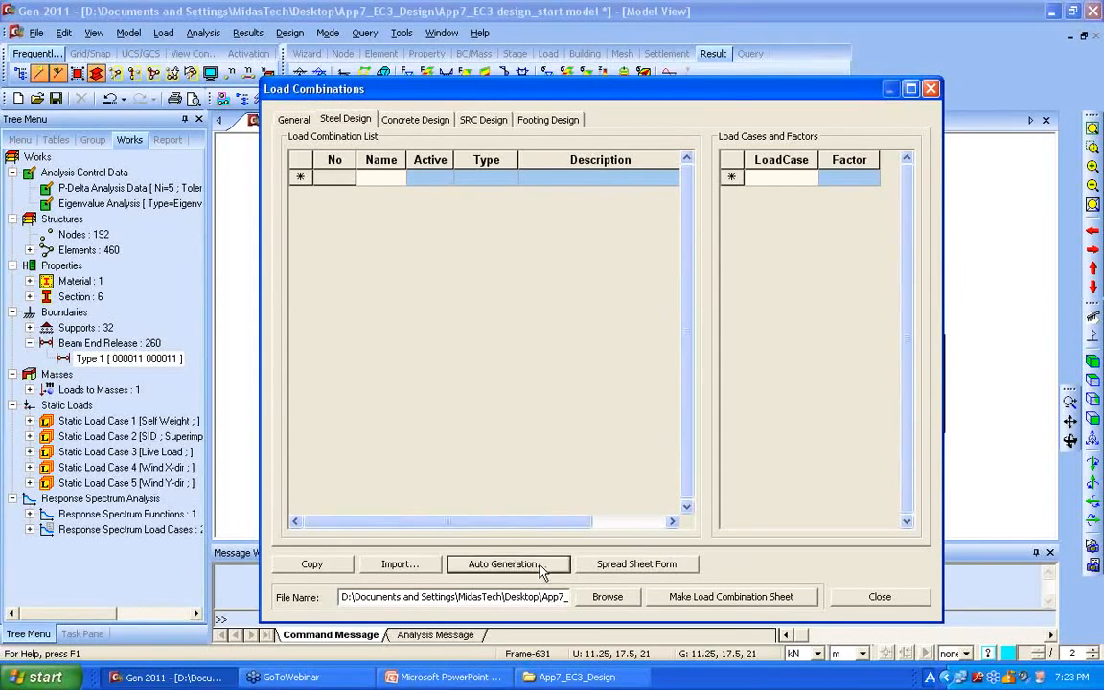
click(507, 564)
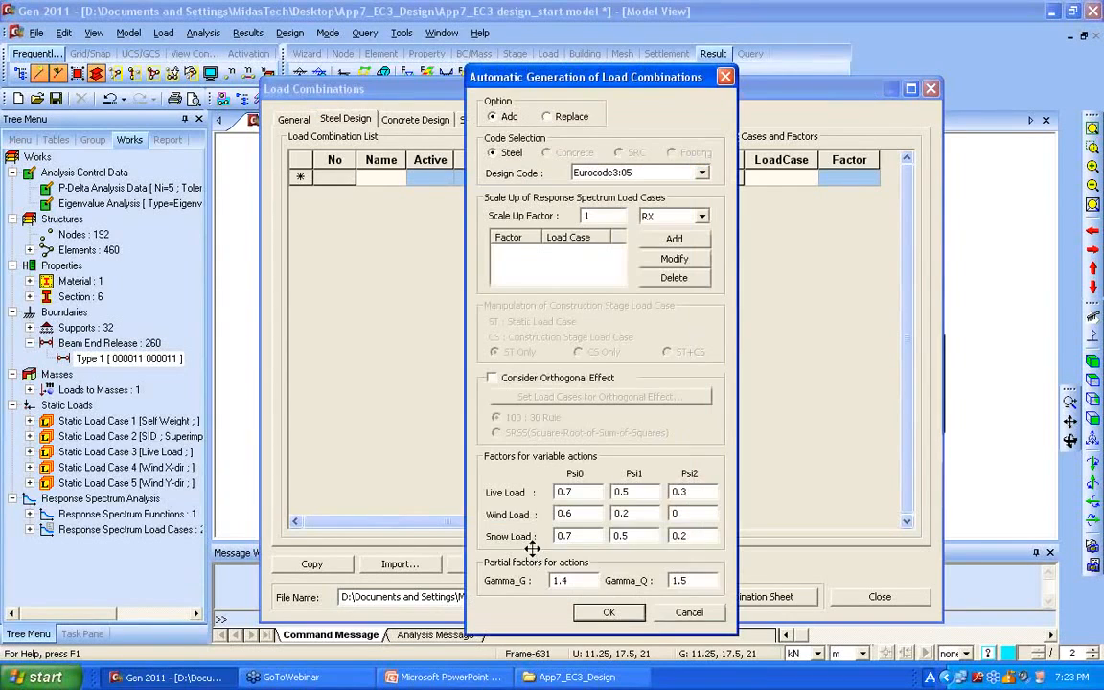
click(609, 612)
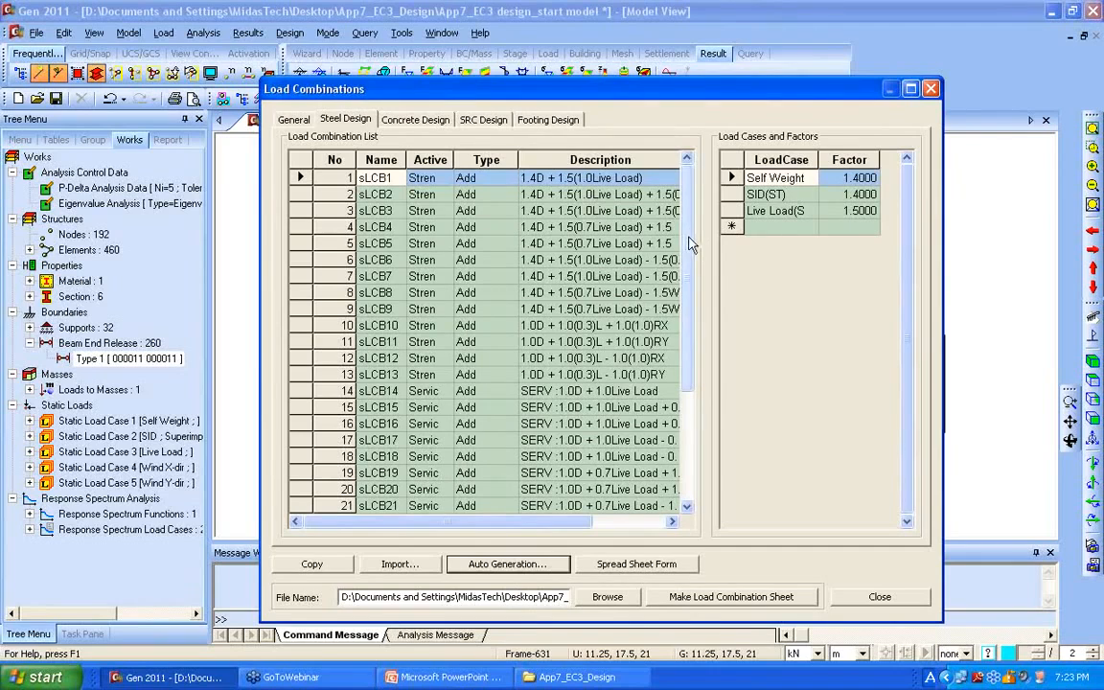
Step: Widen the Description column of the steel load combination list to read the combination formulas
drag(575, 522, 649, 501)
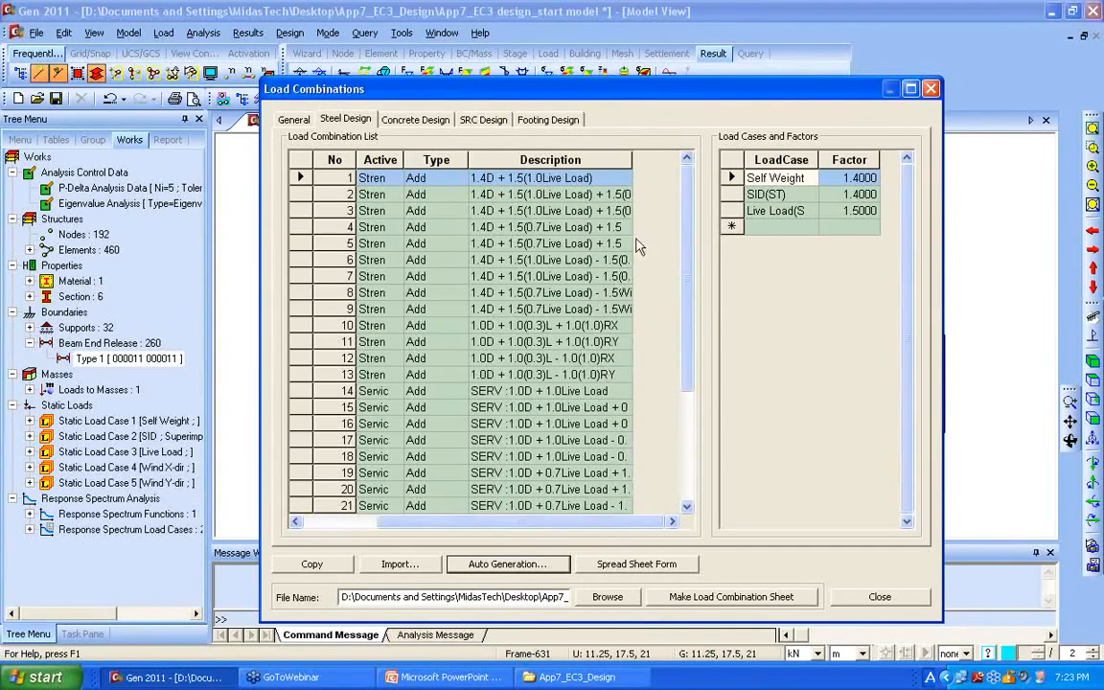
drag(631, 160, 674, 159)
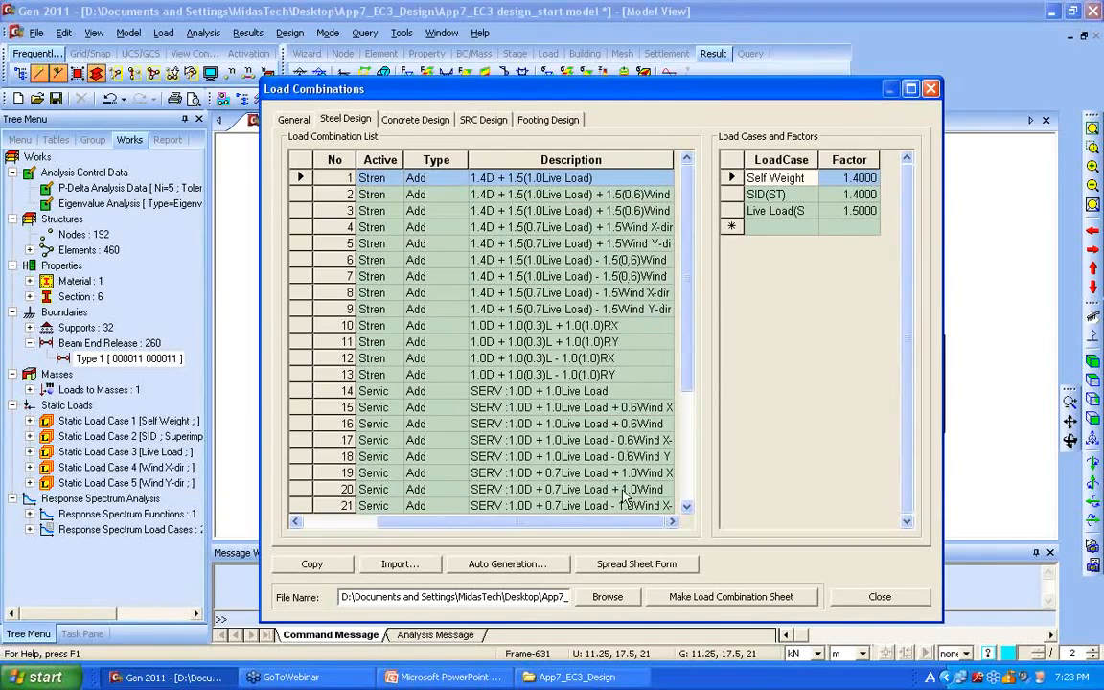
drag(536, 523, 456, 522)
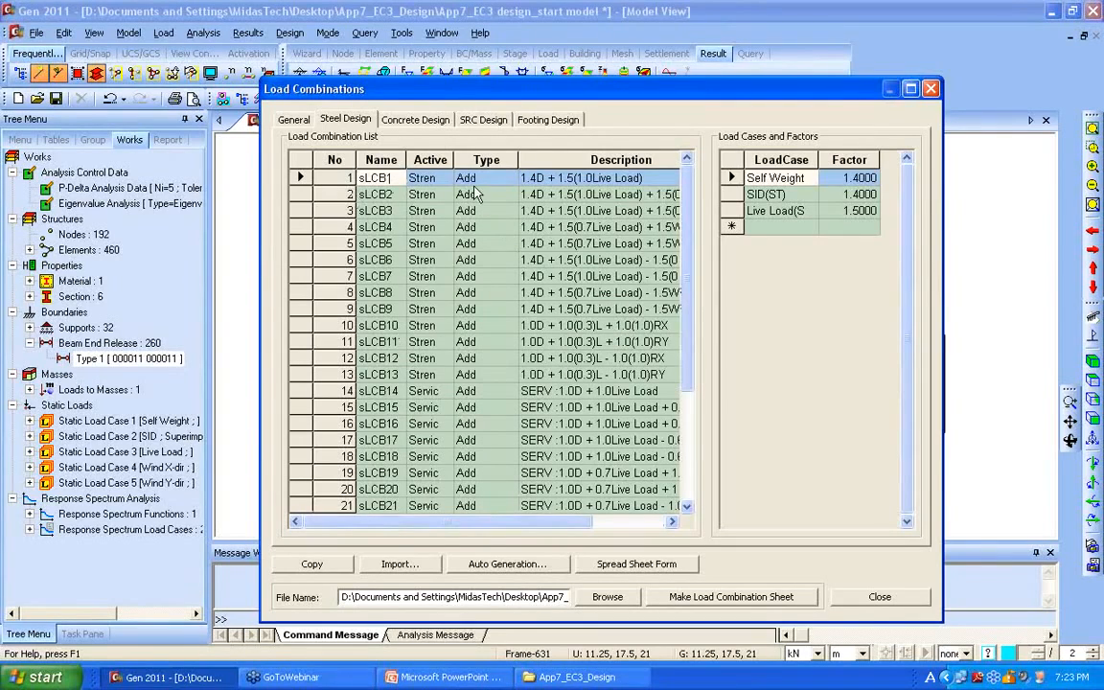
Step: Set the Self Weight factor of load combination sLCB1 to 1.45
click(862, 179)
drag(824, 178, 870, 195)
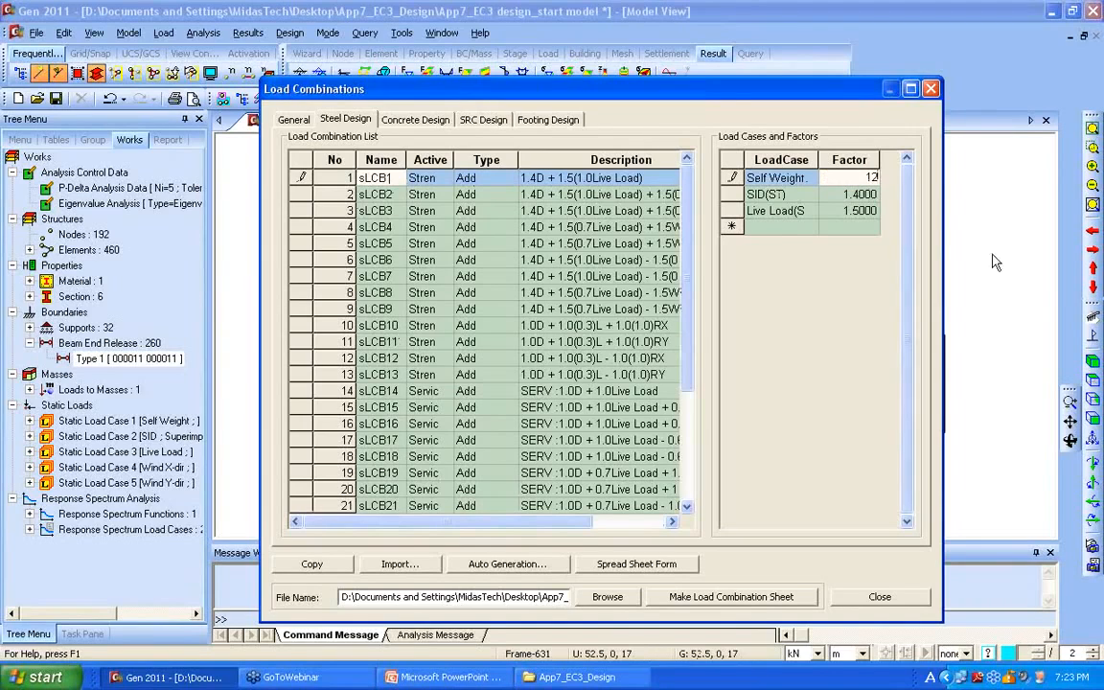
text(2)
click(778, 180)
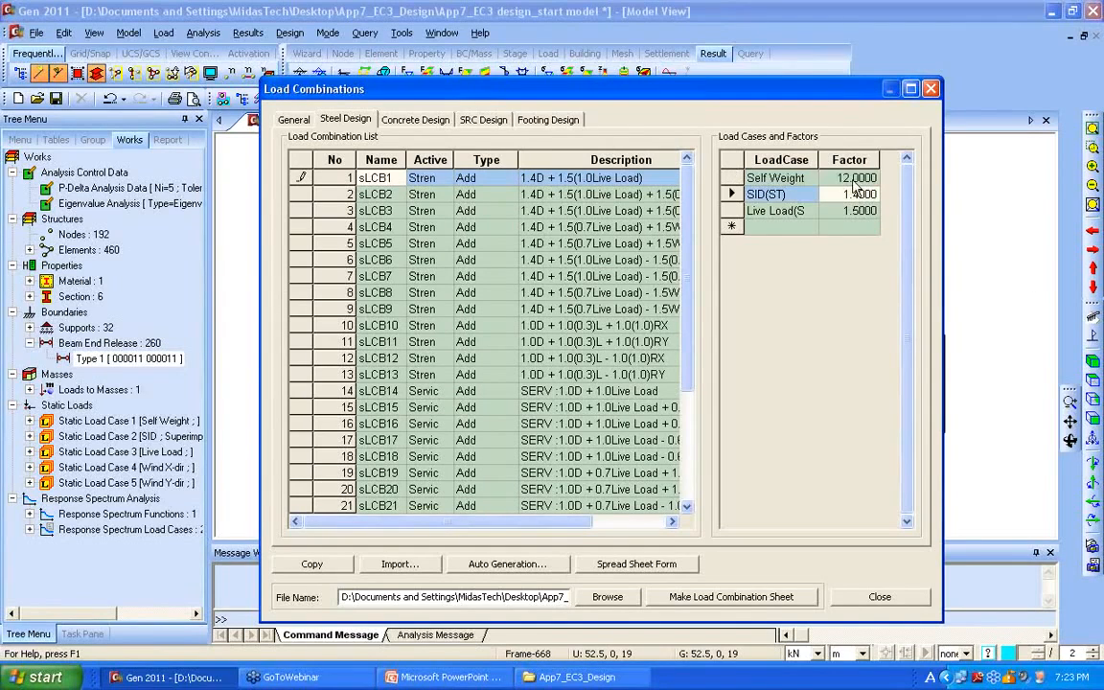
text(1.45)
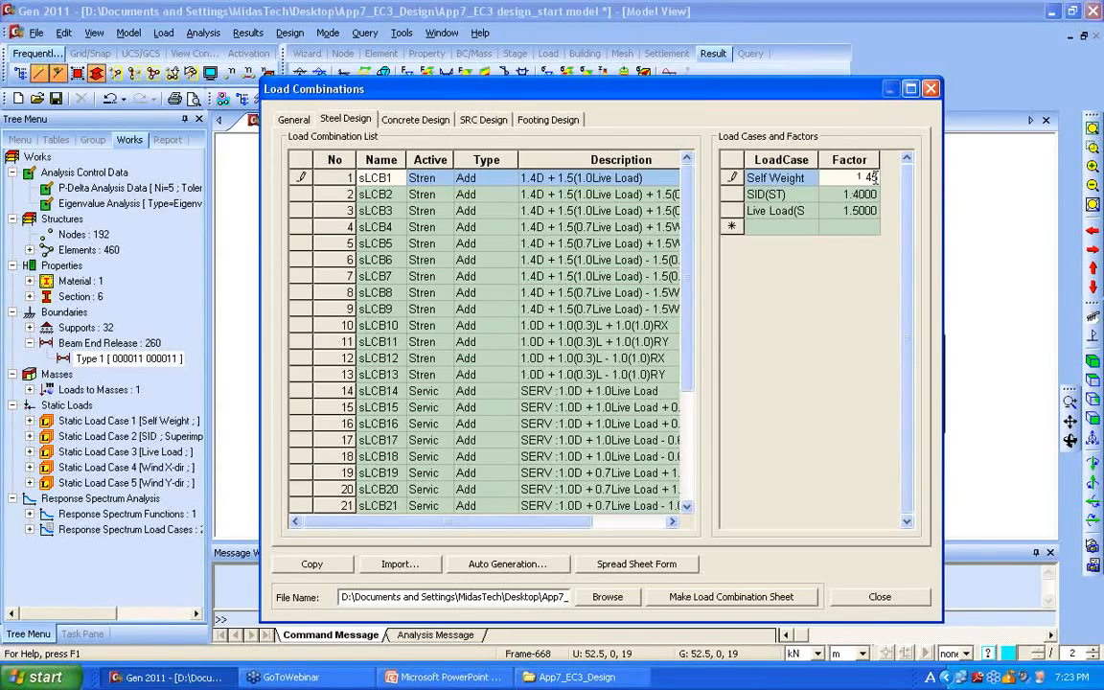
click(776, 210)
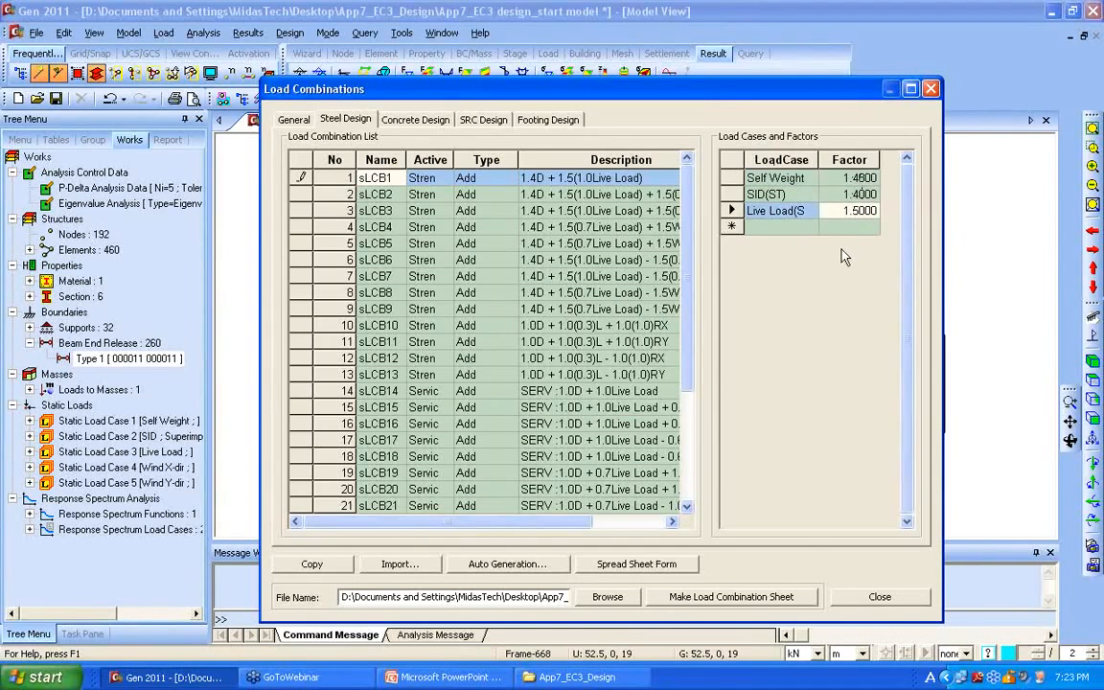
Step: Examine the steel load combinations in spreadsheet form with all visible rows selected, return to normal form and close the load combinations
click(644, 570)
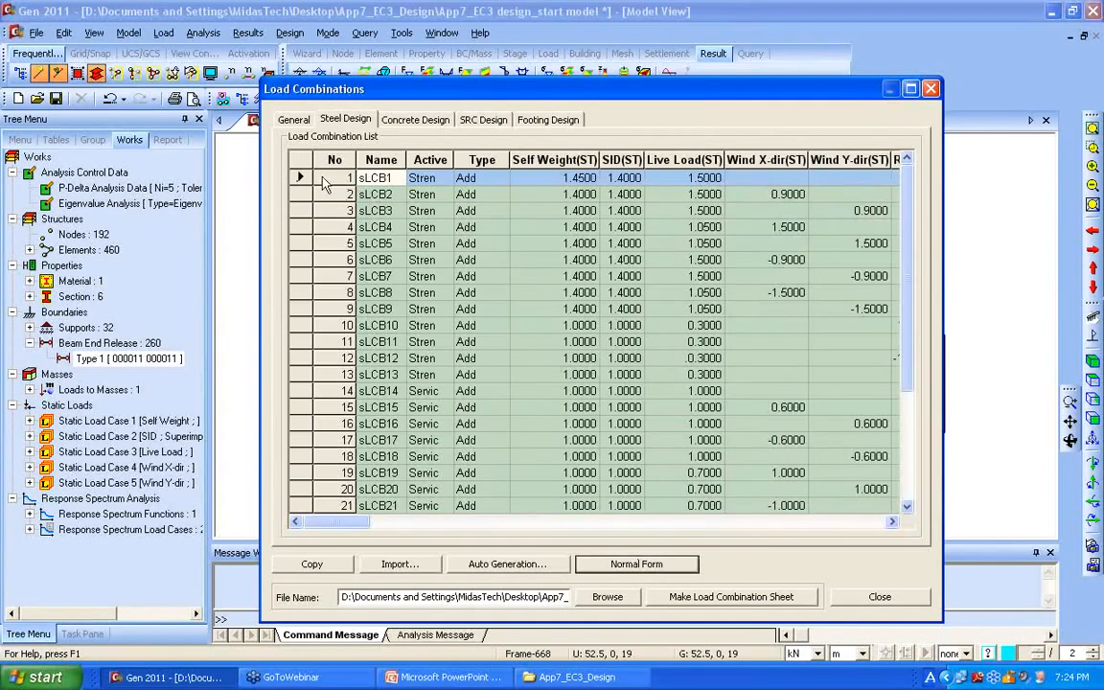
drag(330, 174, 880, 508)
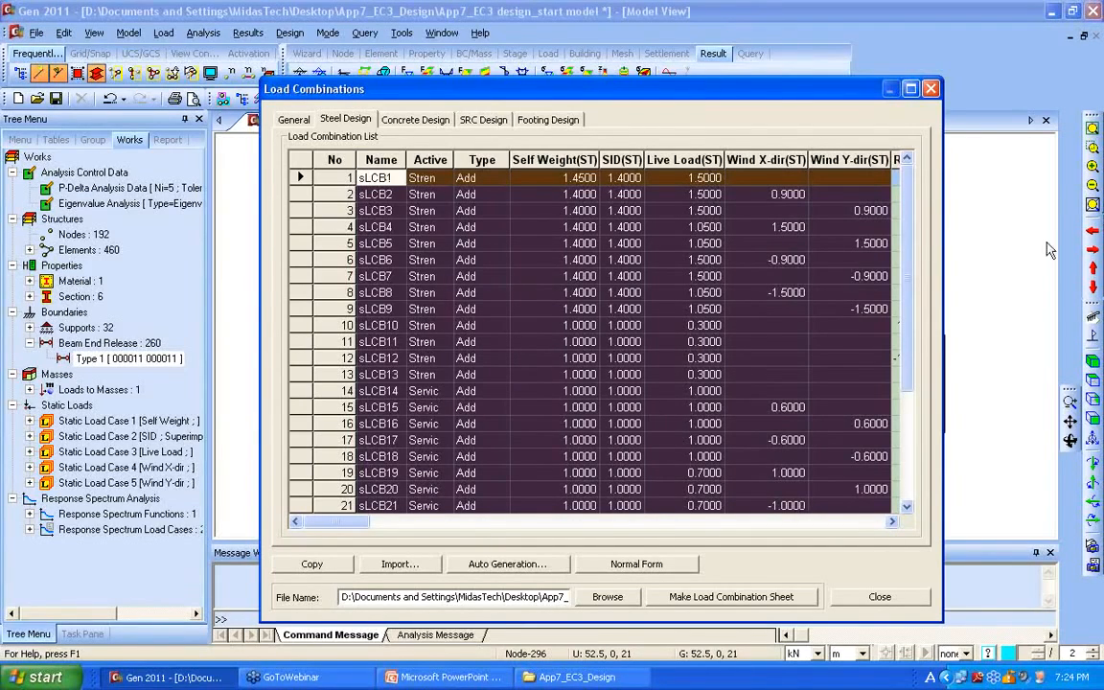
click(646, 568)
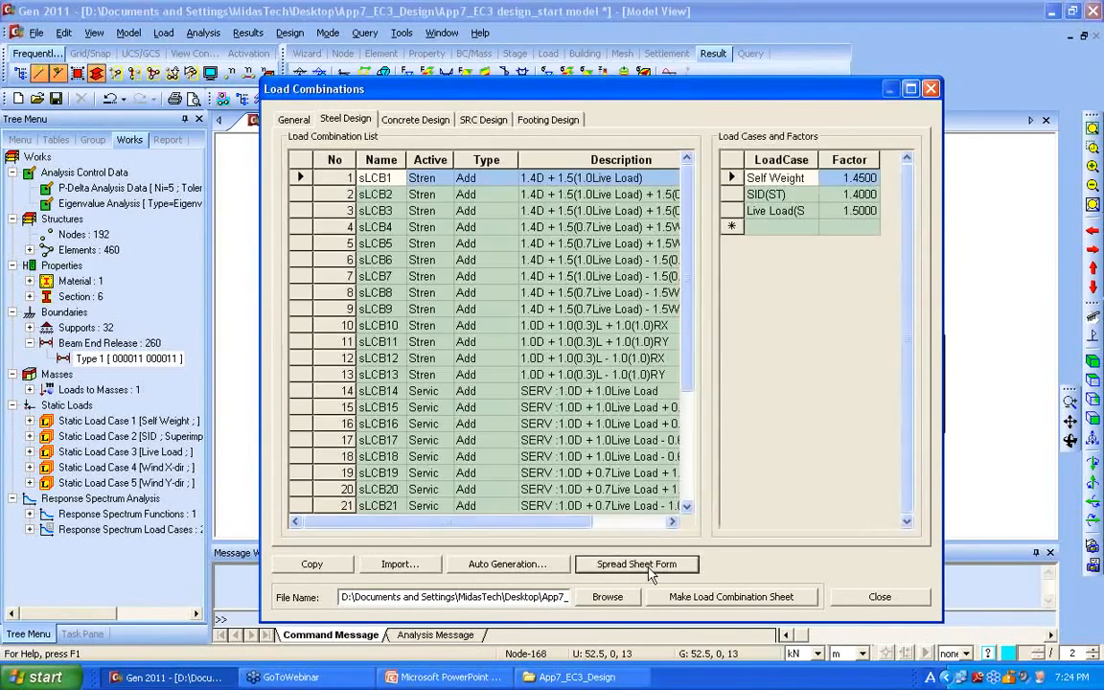
click(649, 572)
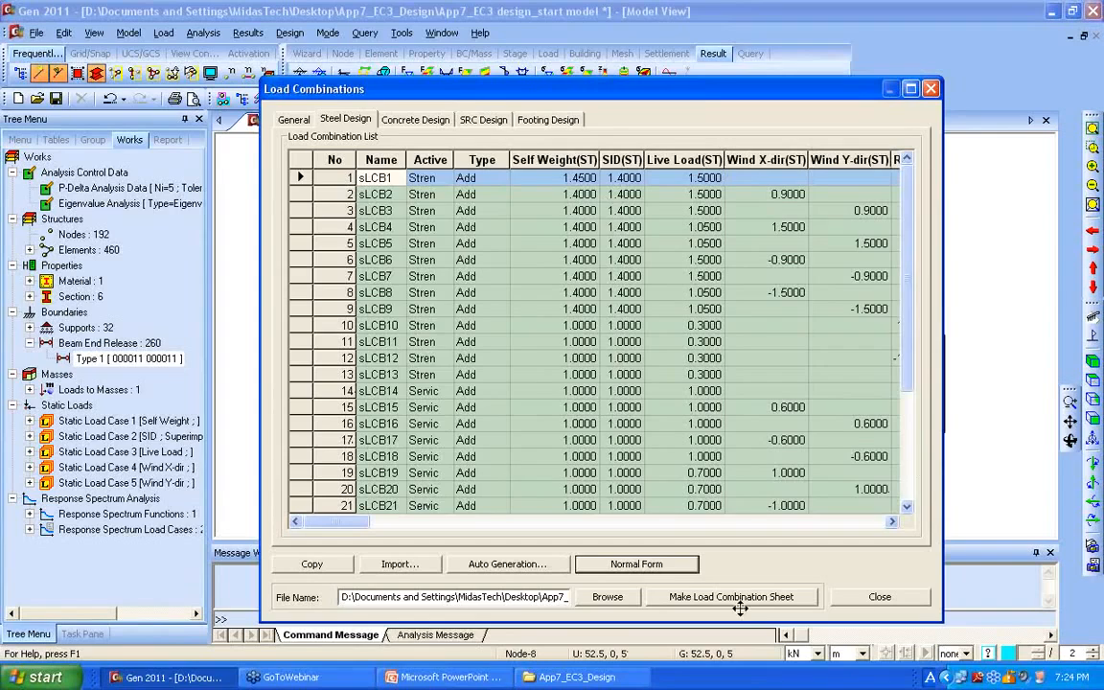
click(662, 567)
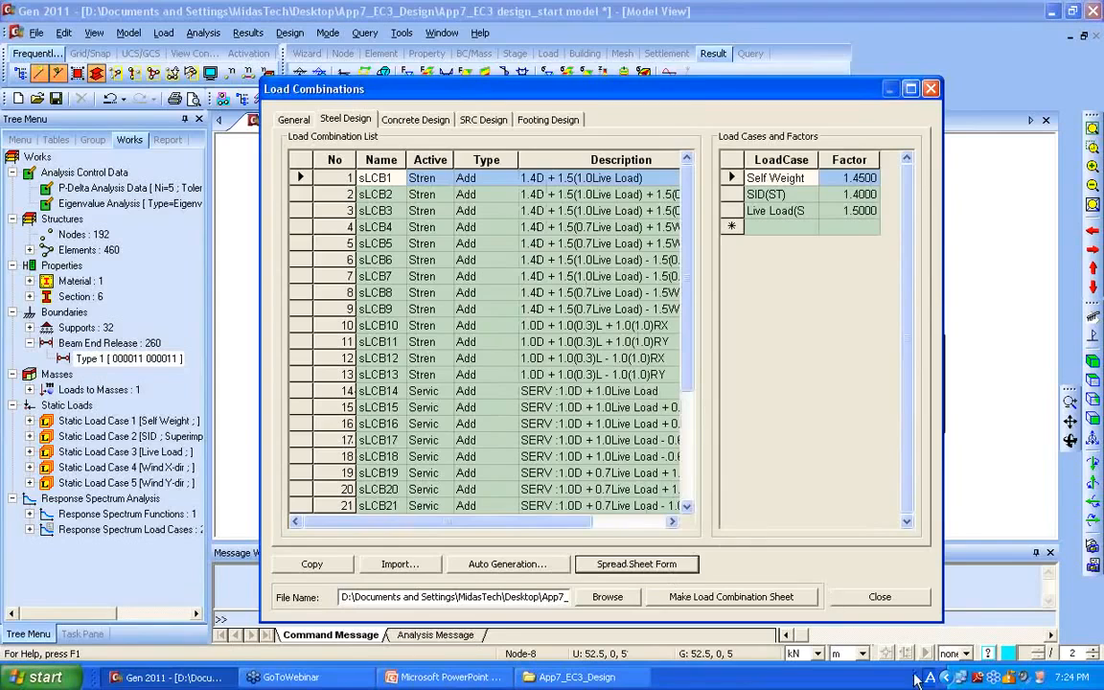
click(880, 597)
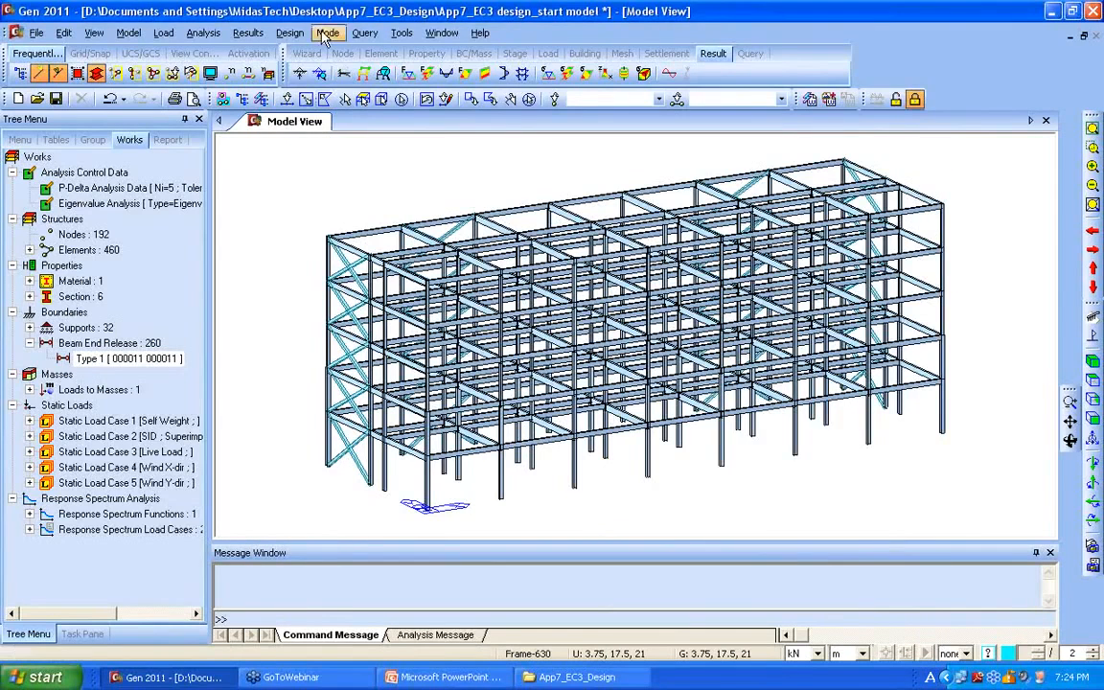
Step: Open the steel material modification for design, select the S275 material and examine the available material codes
click(291, 34)
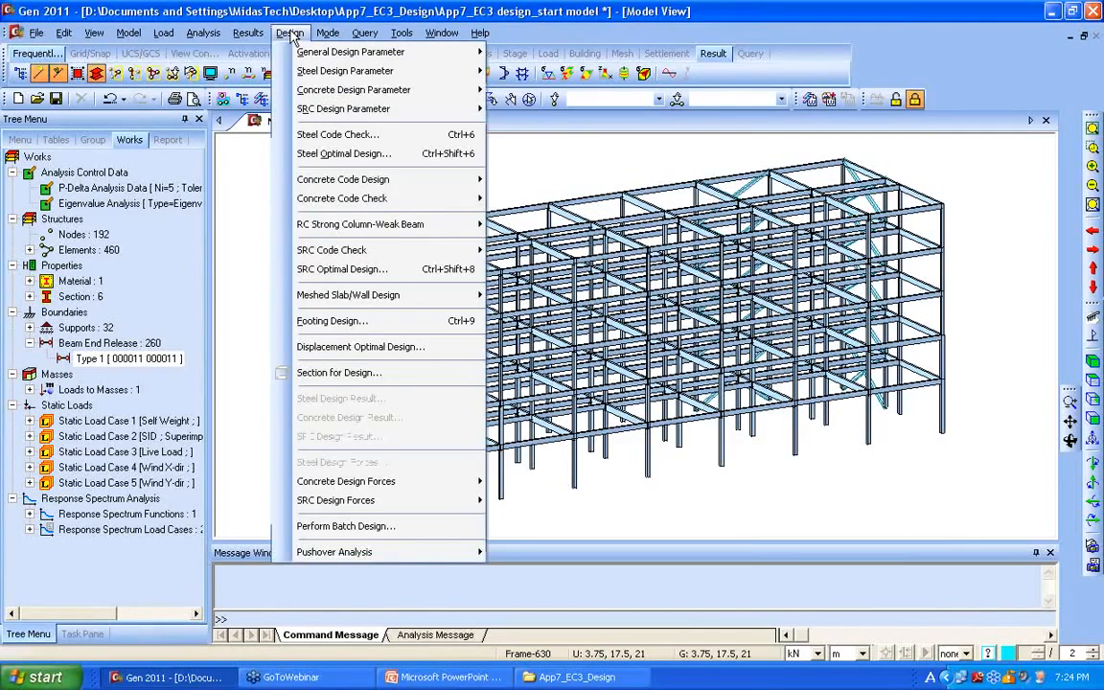
mouse_move(333, 78)
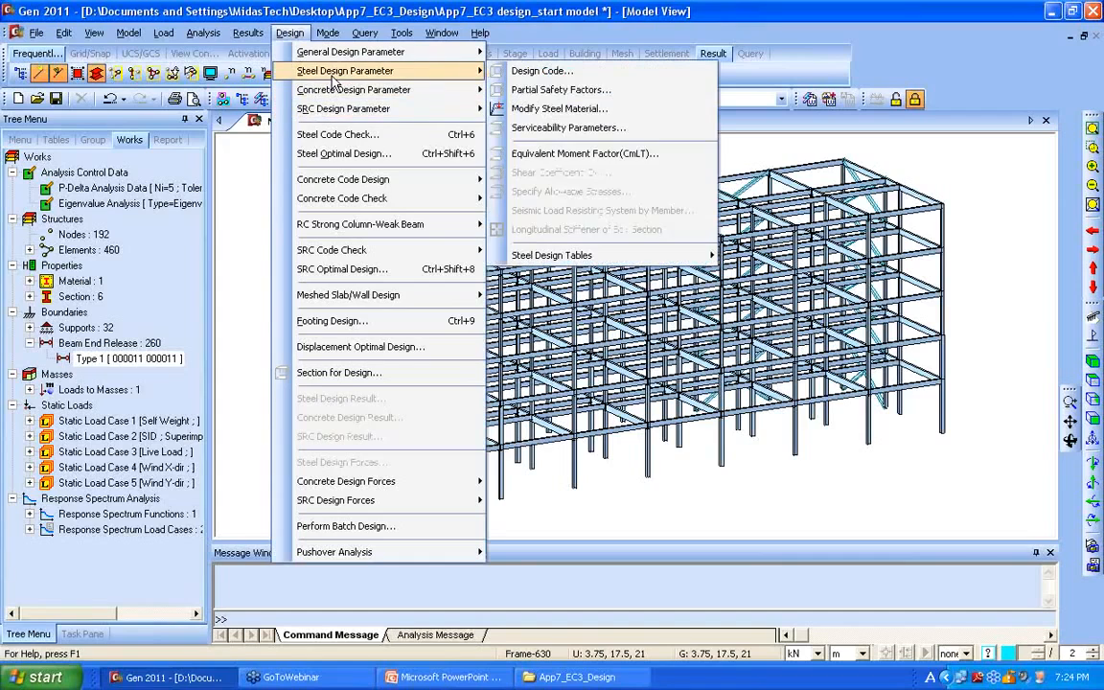
click(588, 112)
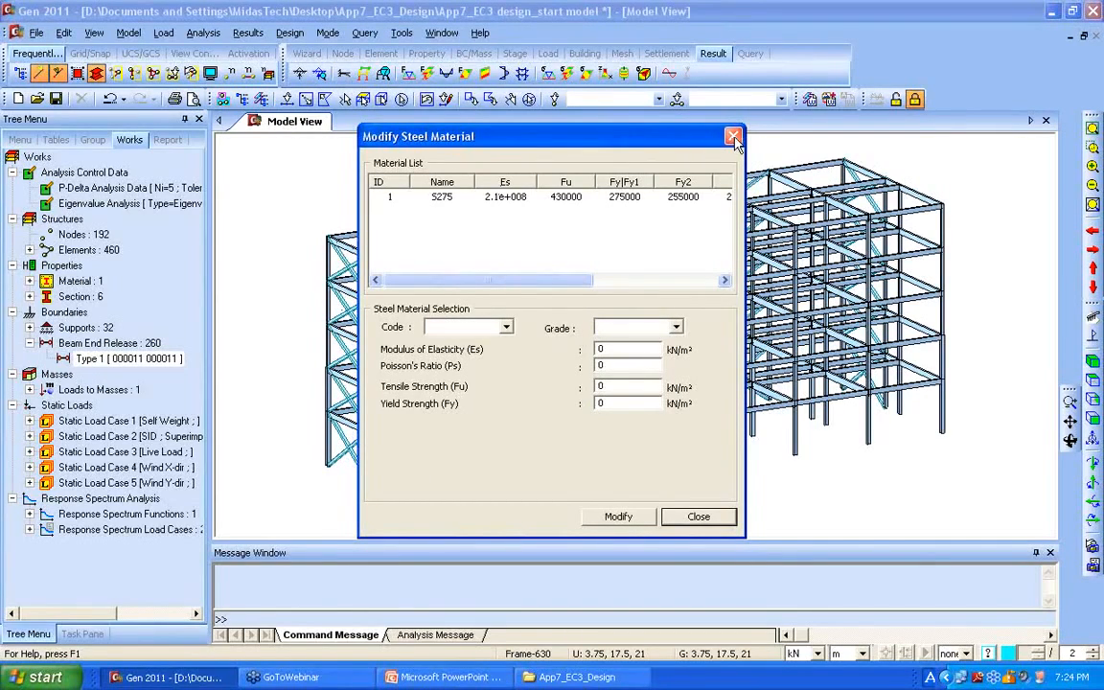
click(586, 196)
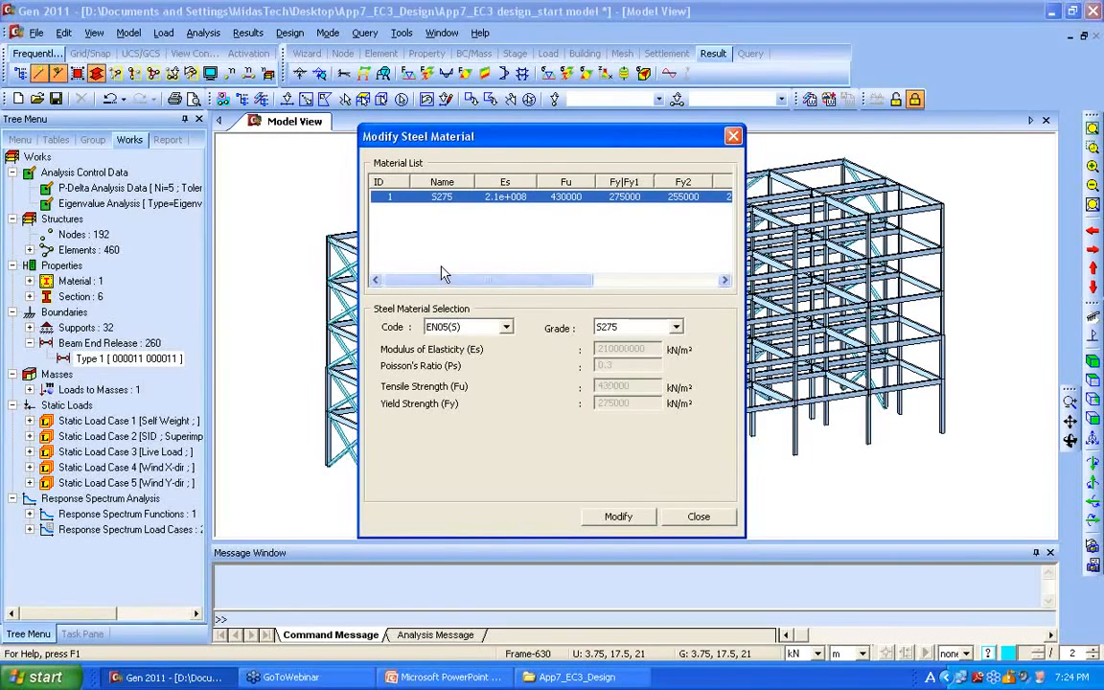
click(507, 328)
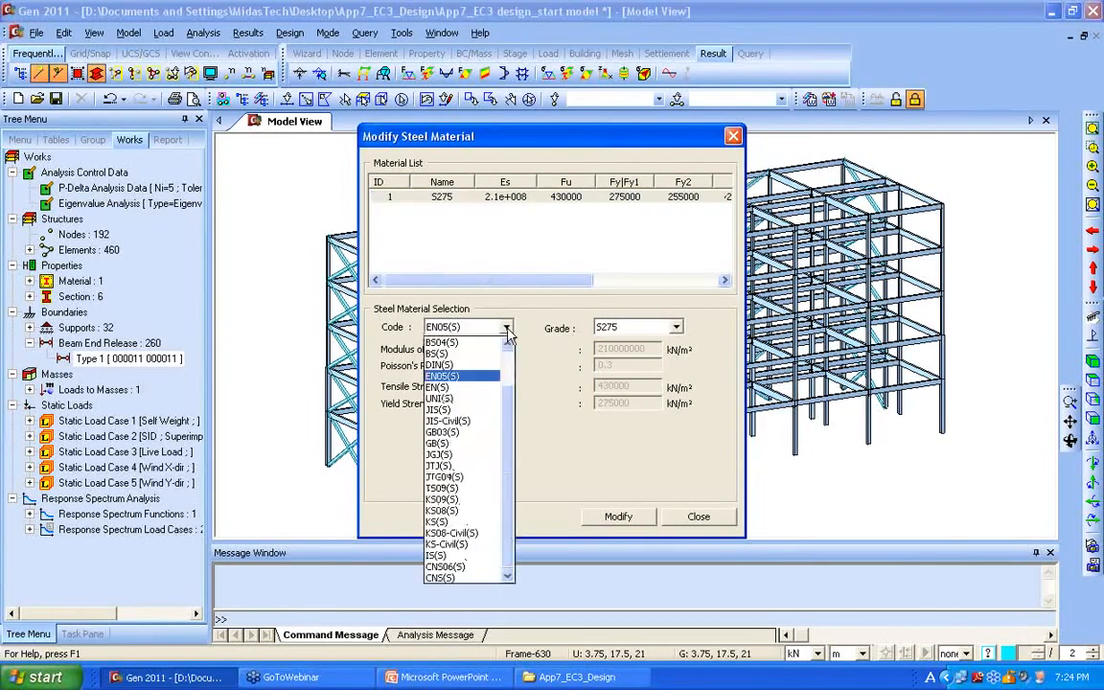
click(509, 329)
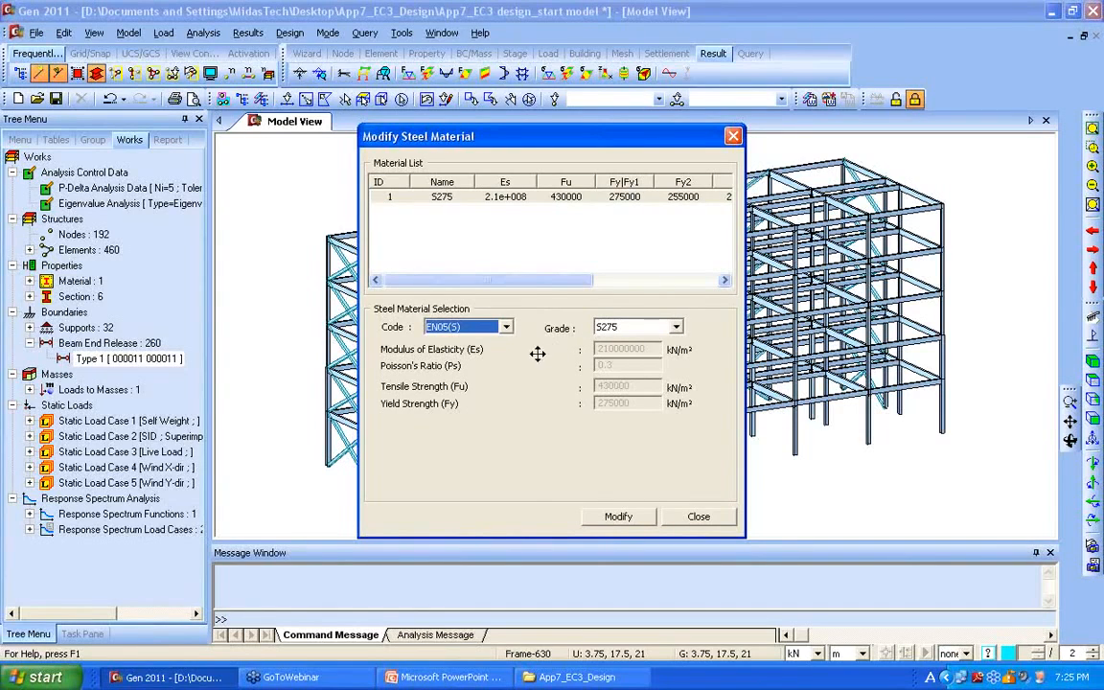
Step: Switch the S275 material's code to None to examine the user-defined property fields, and close without modifying the material
click(465, 327)
click(454, 343)
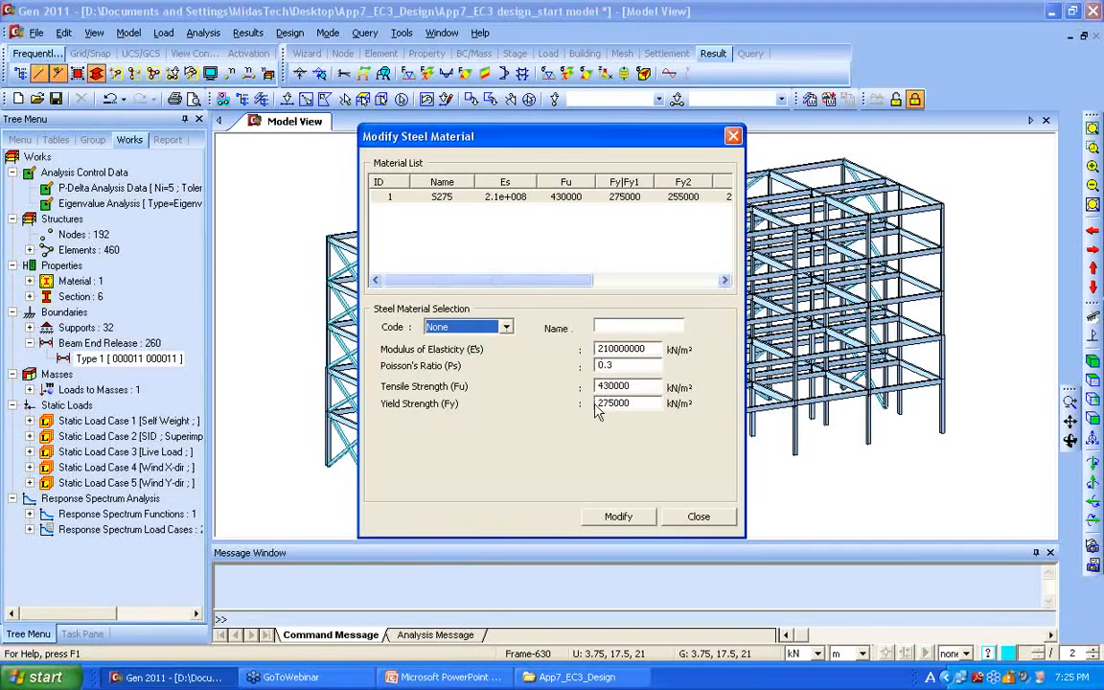
click(648, 350)
key(Tab)
key(Tab)
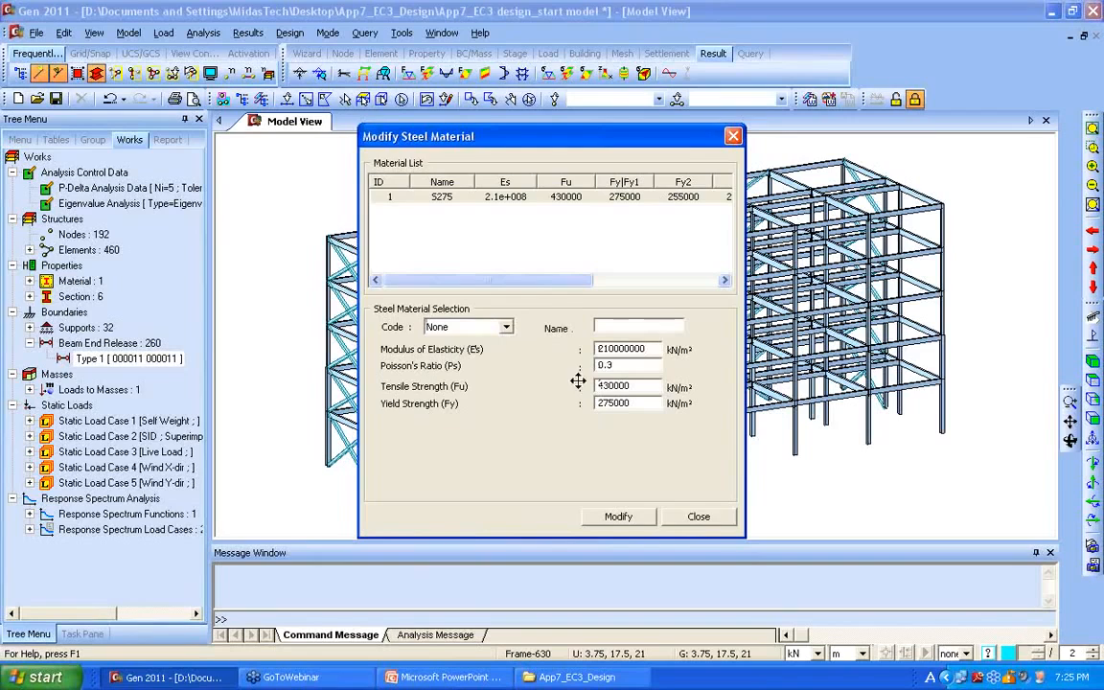
click(699, 516)
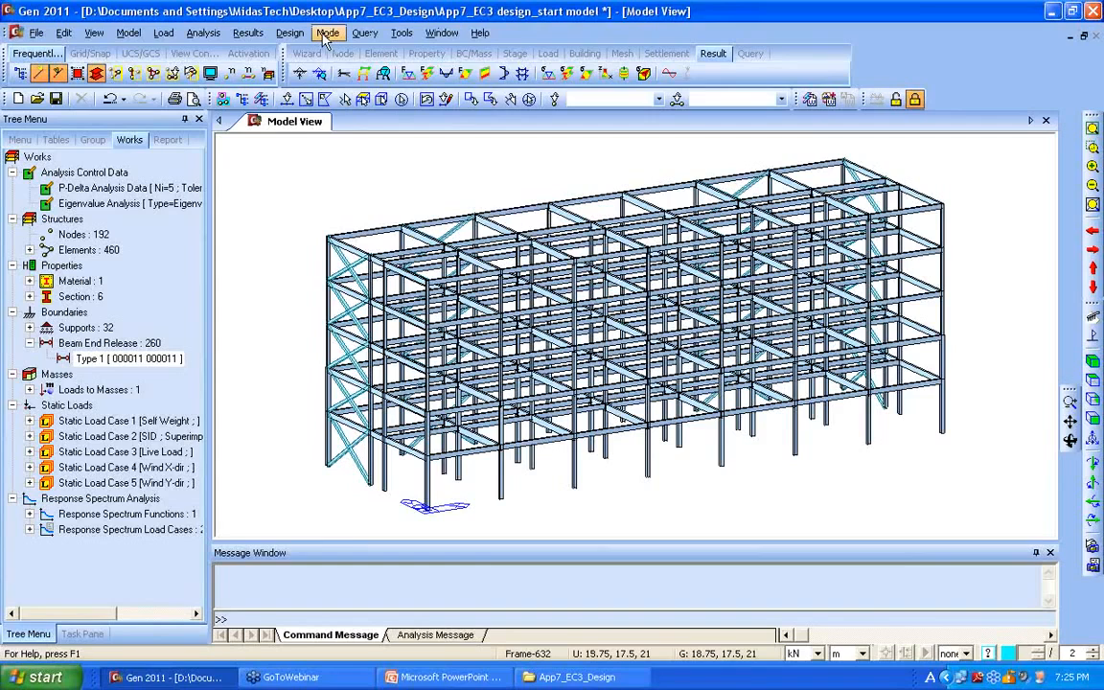
Step: Start the Unbraced Length (L,Lb) assignment and select all elements with sections IPE500 and IPE600
click(290, 33)
mouse_move(352, 75)
mouse_move(324, 56)
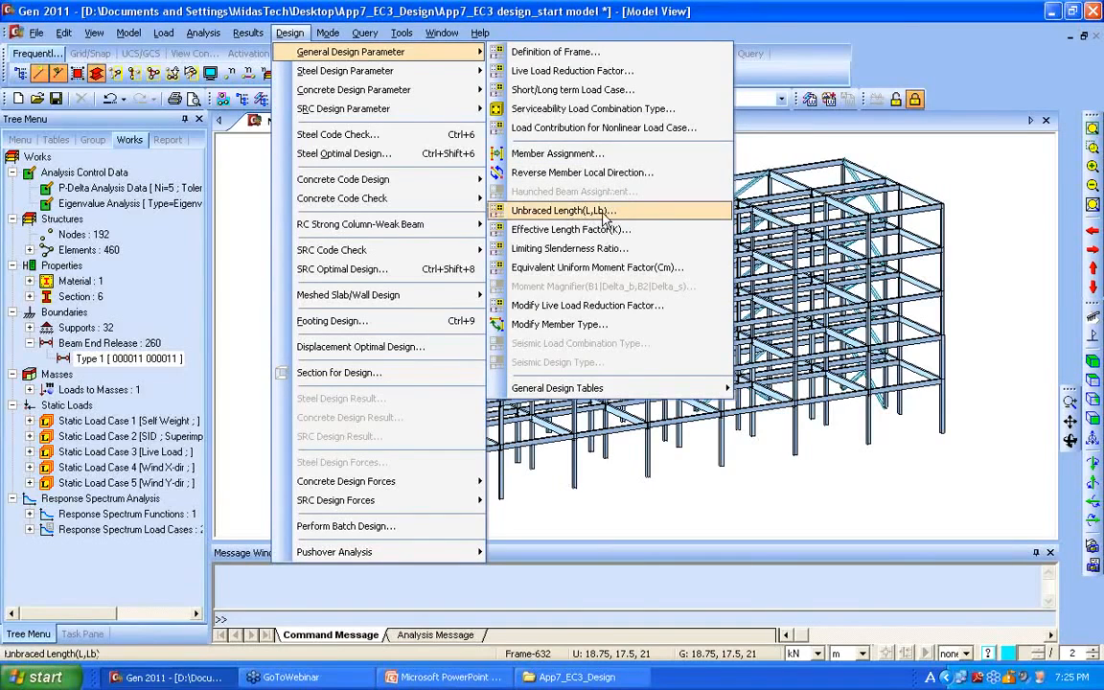
click(610, 213)
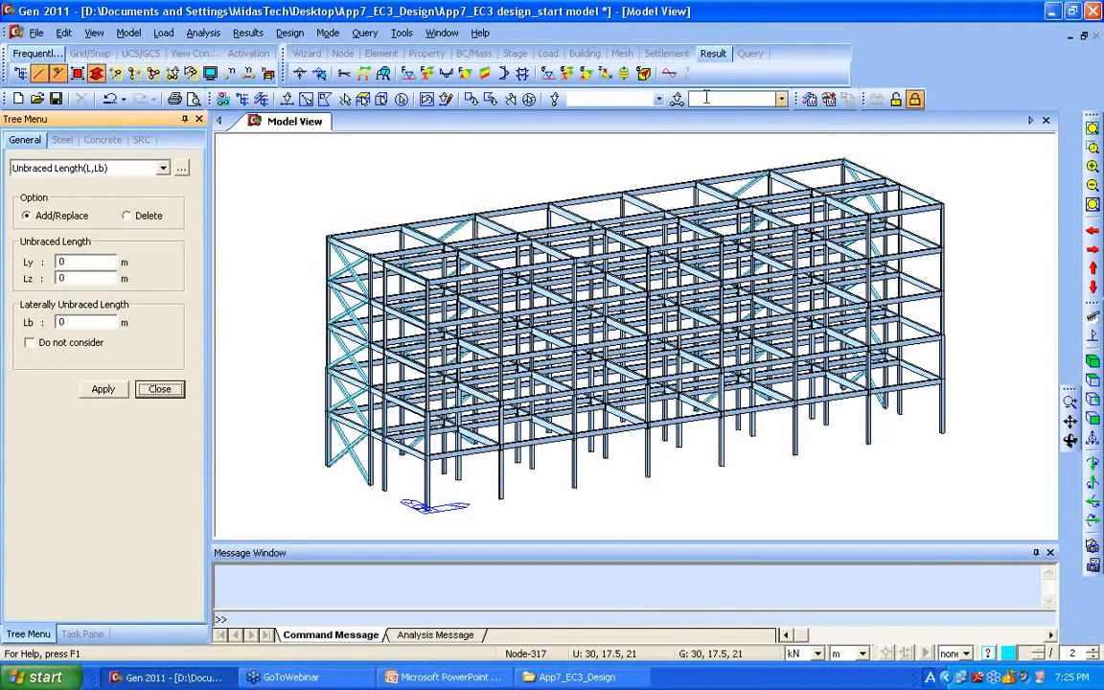
click(677, 101)
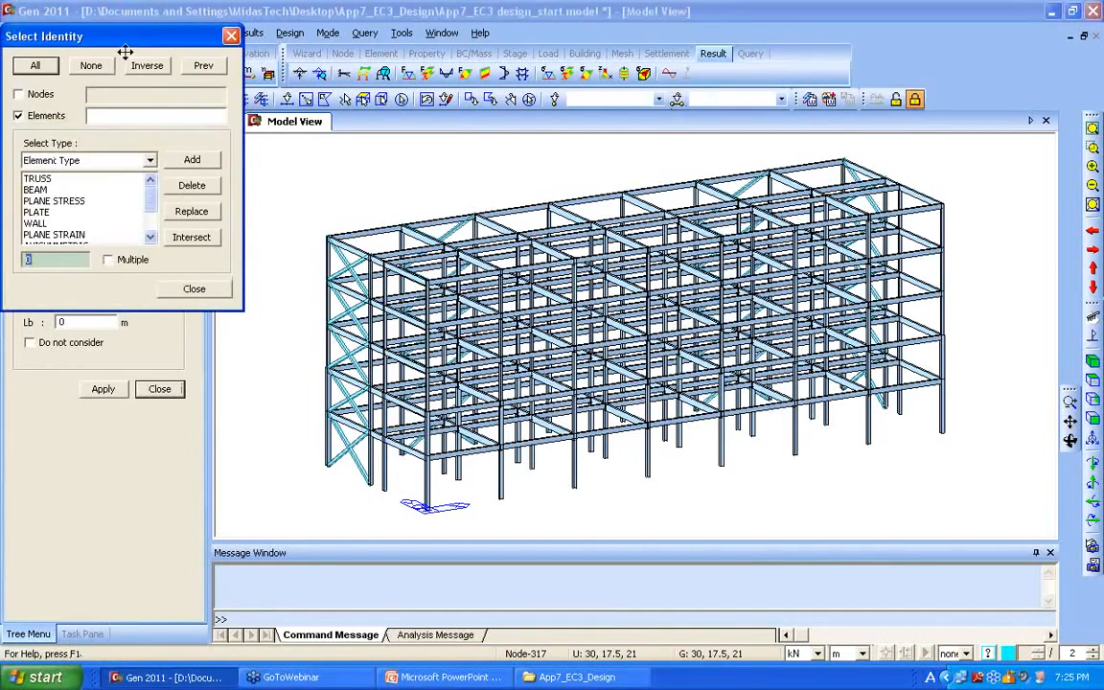
drag(141, 45, 381, 49)
click(355, 165)
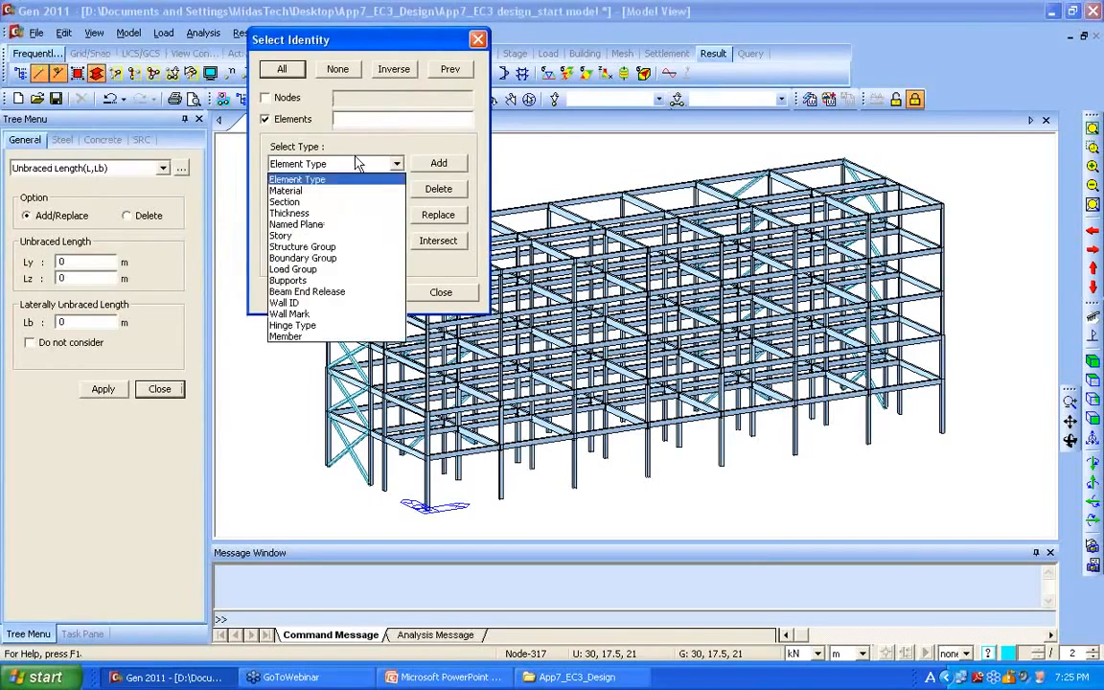
click(297, 188)
mouse_move(302, 182)
mouse_down()
mouse_move(319, 201)
mouse_move(304, 183)
mouse_move(309, 204)
mouse_move(293, 197)
mouse_up()
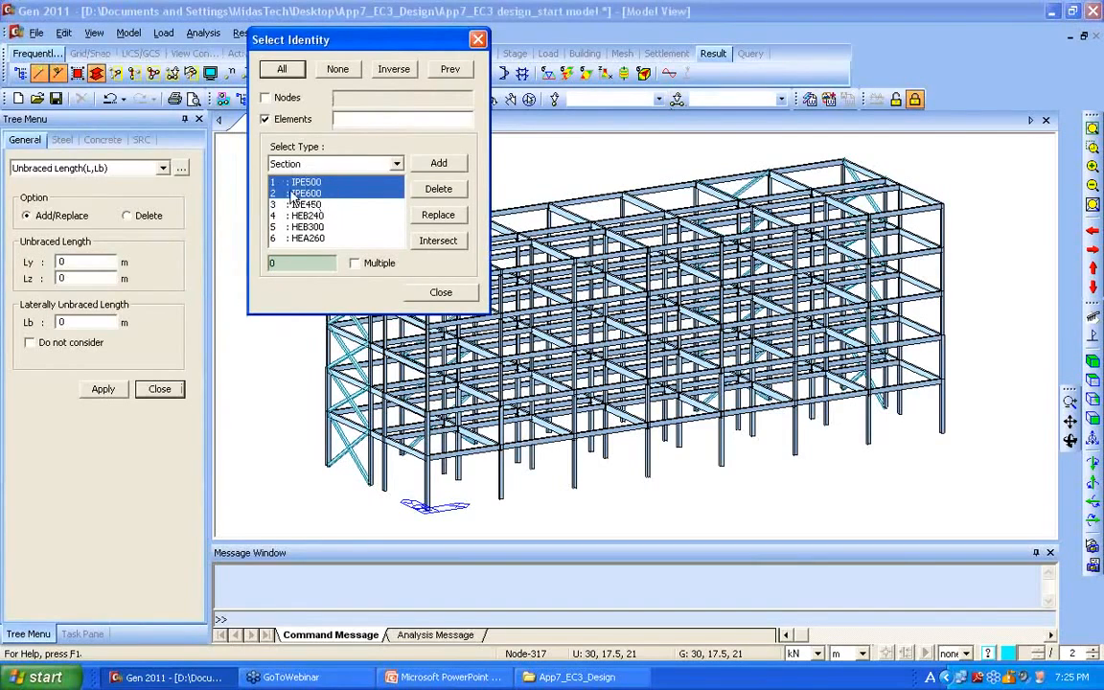
click(433, 165)
click(441, 292)
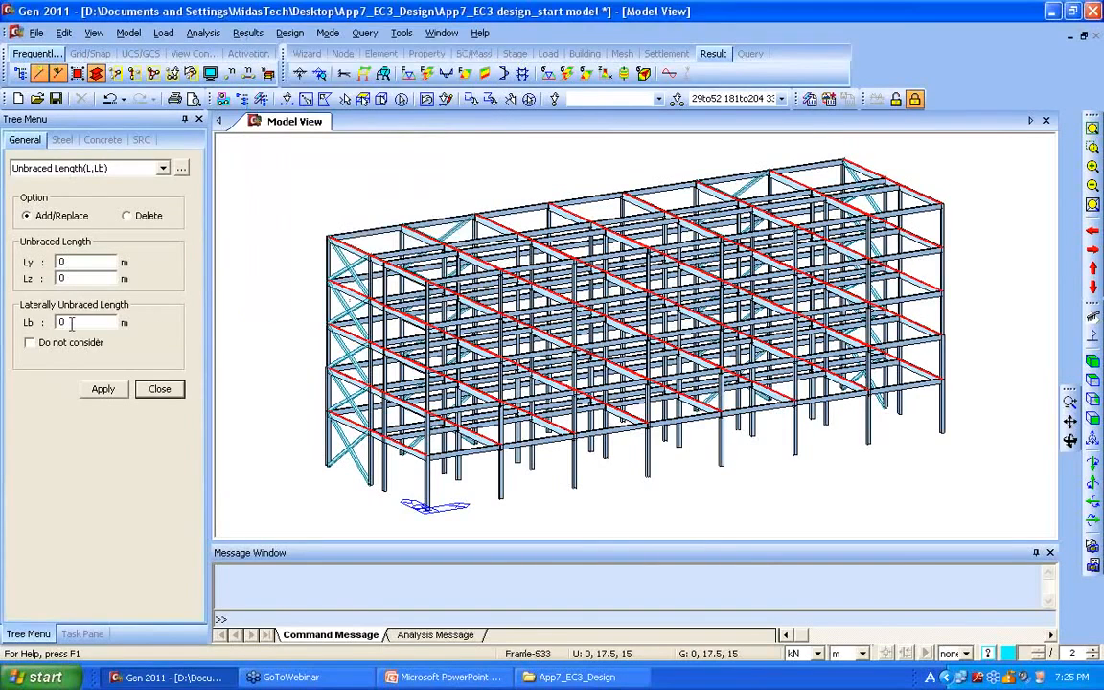
Step: Assign a laterally unbraced length Lb of 2.5 m to the selected beams, check the labels on the model and close the settings
double_click(72, 323)
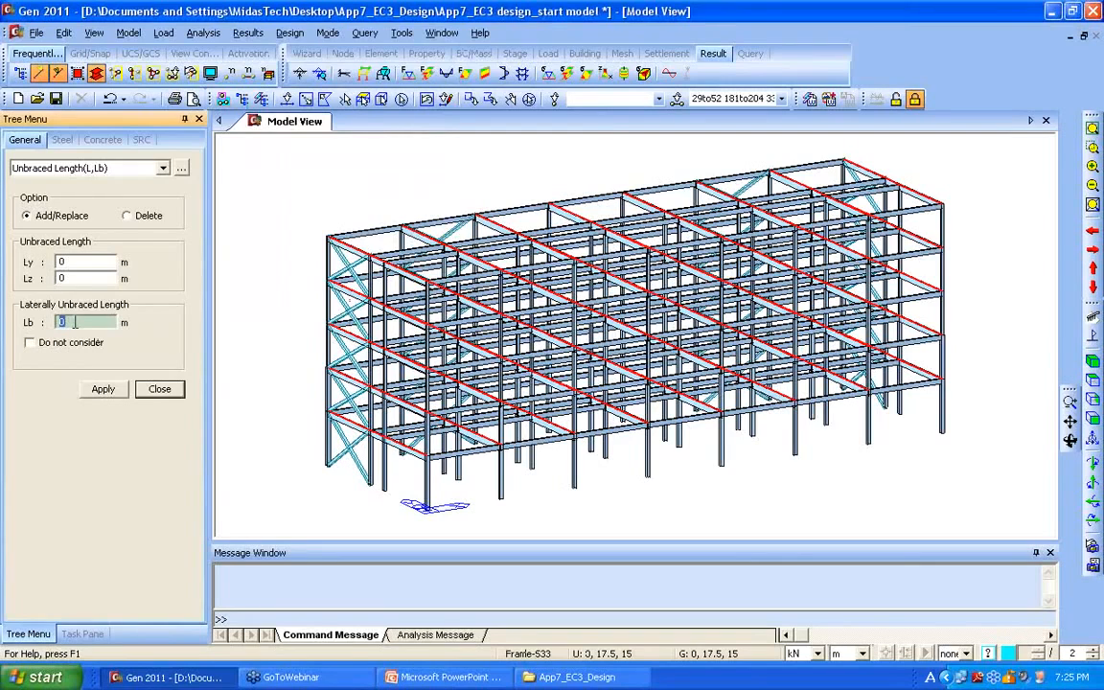
text(2.5)
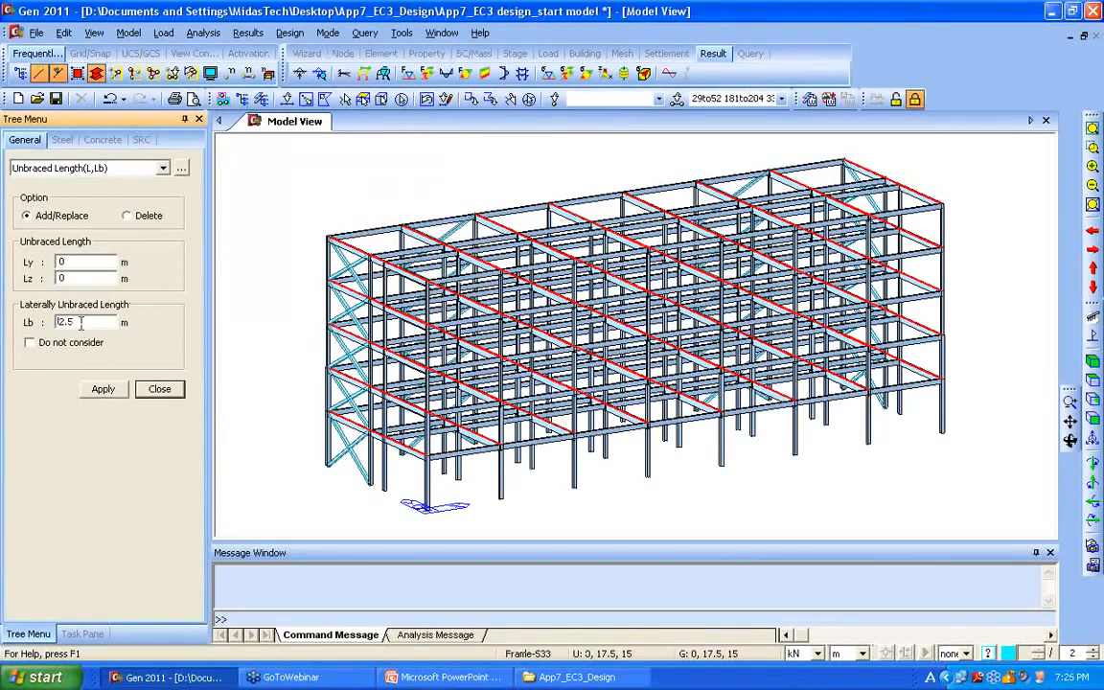
click(103, 390)
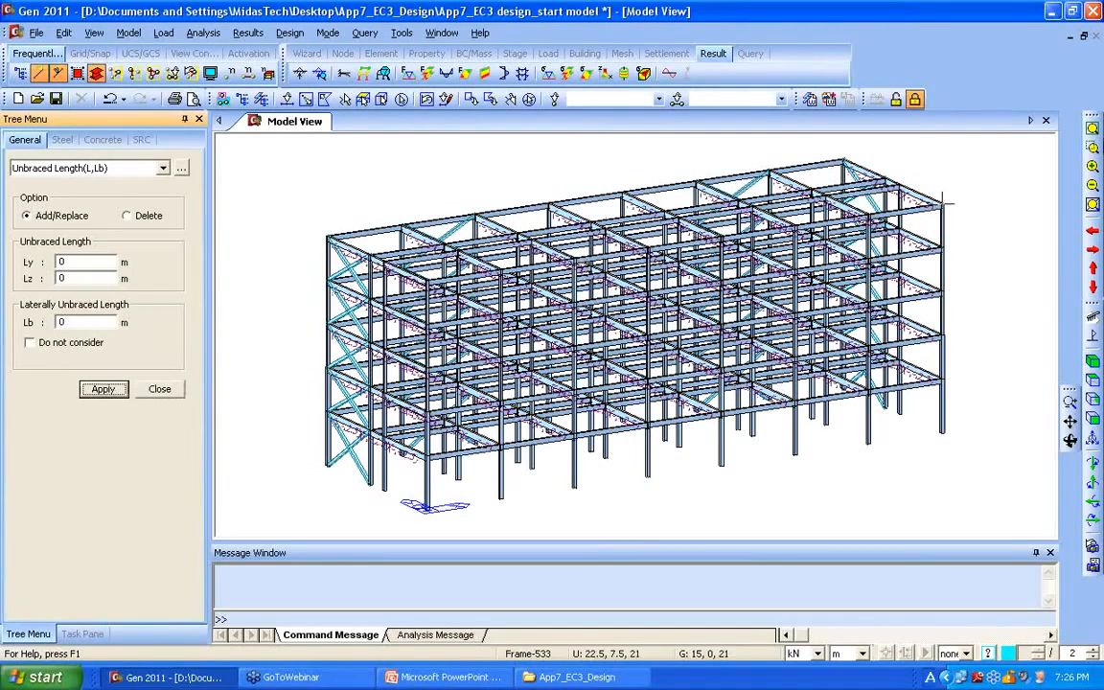
click(1092, 148)
drag(306, 209, 357, 271)
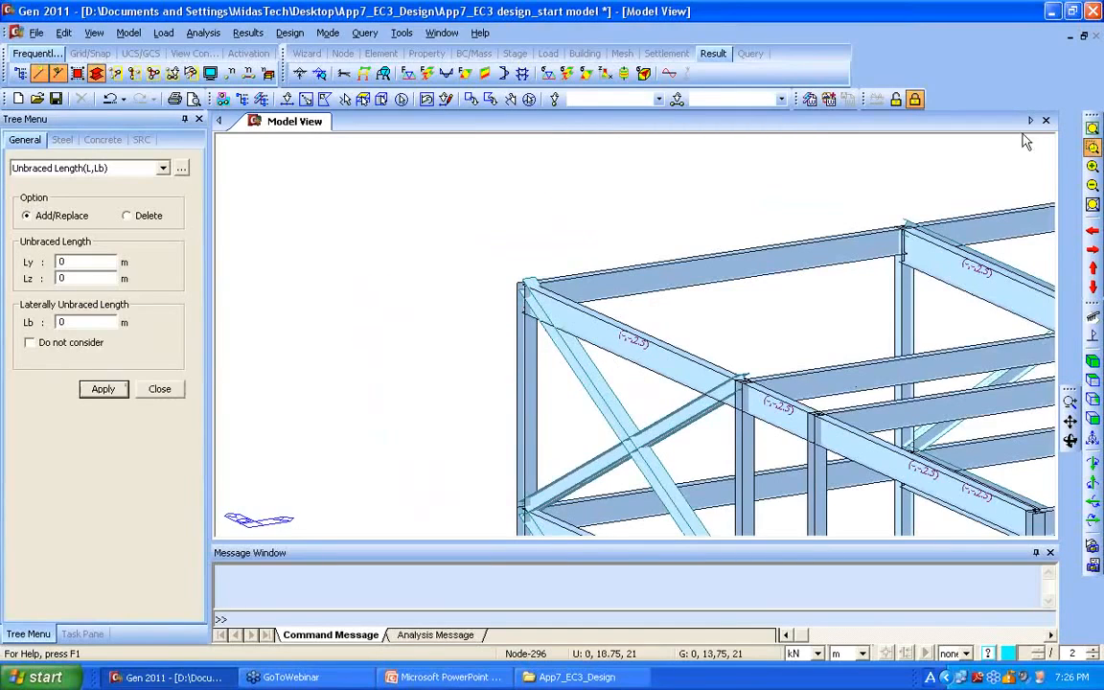
click(1094, 132)
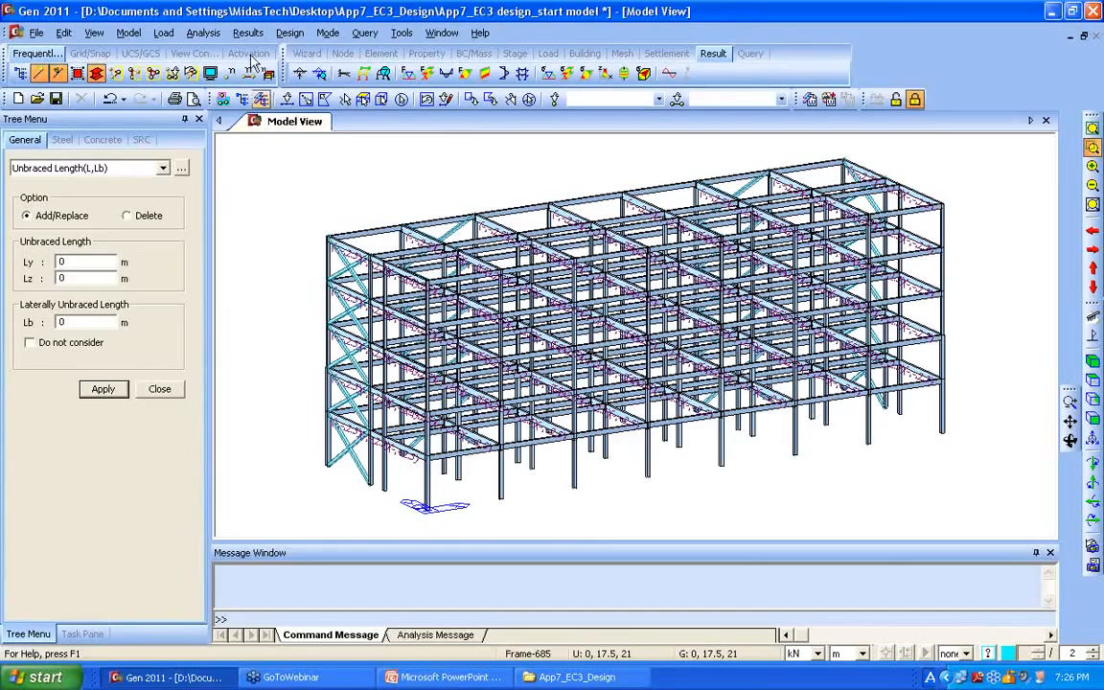
click(160, 390)
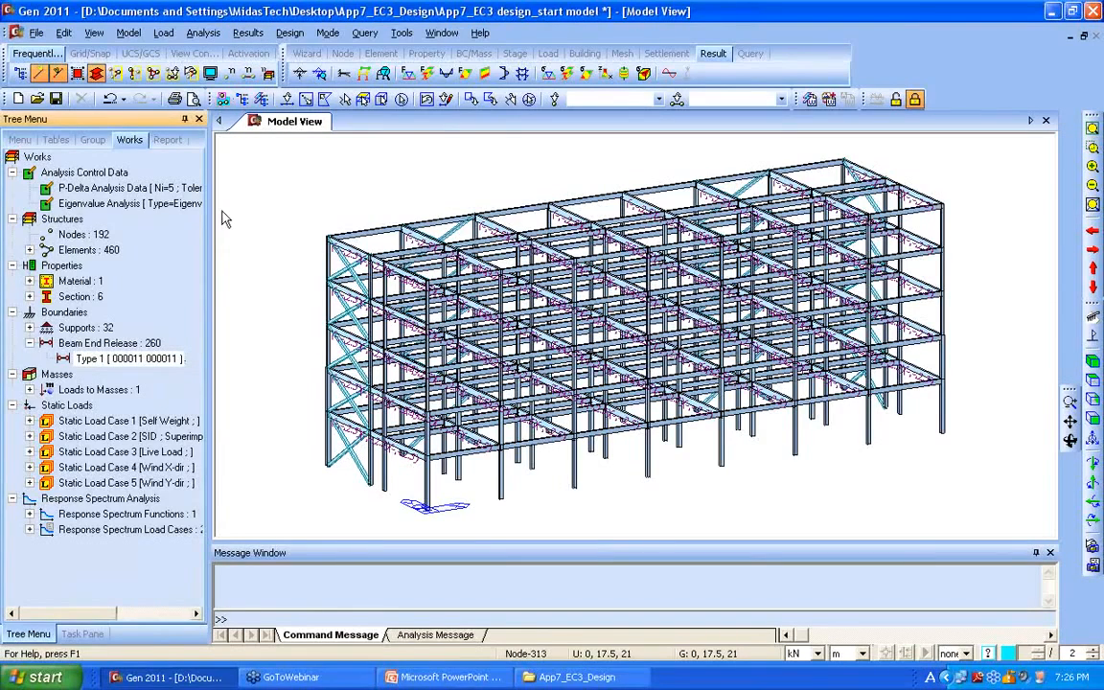
Step: Start the Equivalent Uniform Moment Factor (Cm) assignment and select all elements of type BEAM
click(290, 34)
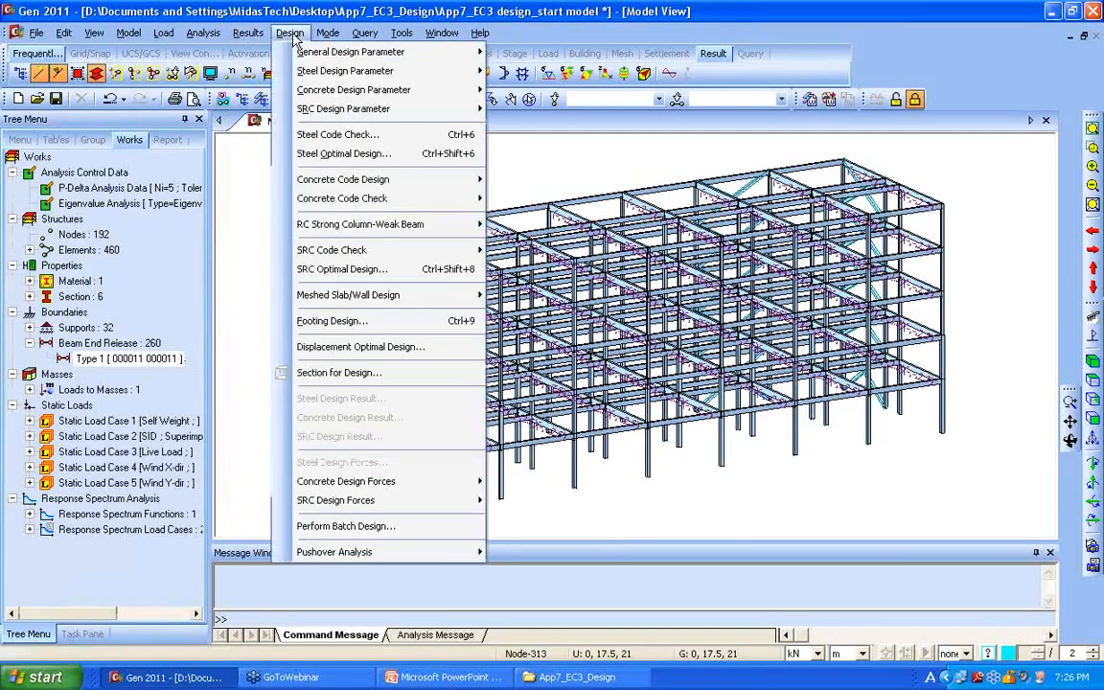
mouse_move(302, 57)
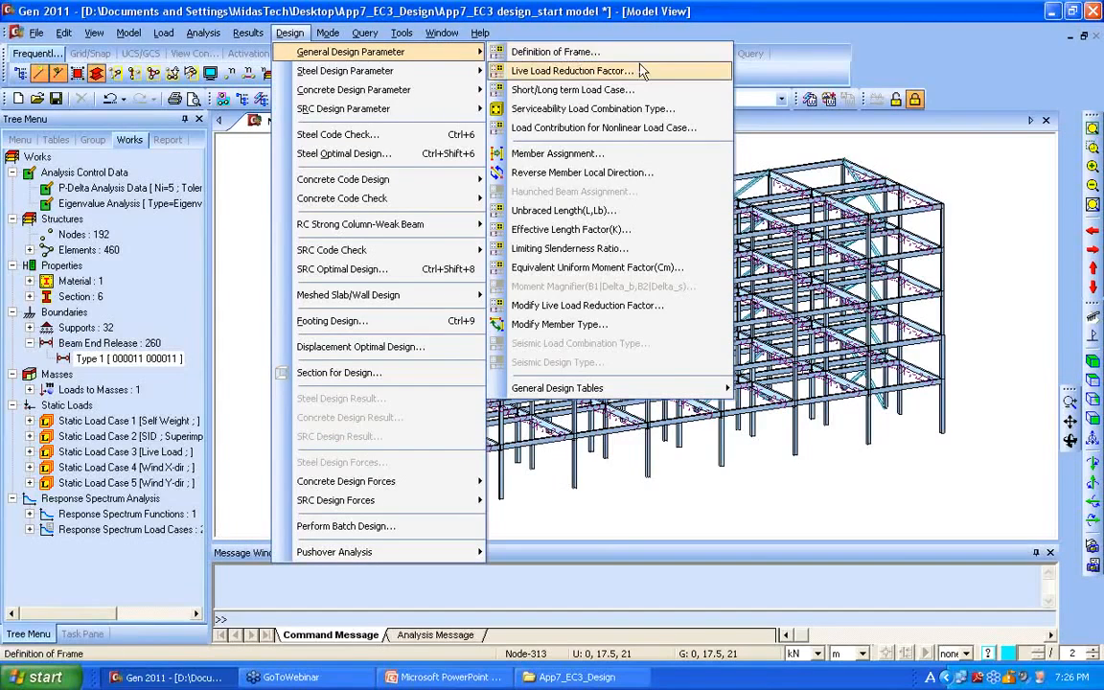
click(640, 277)
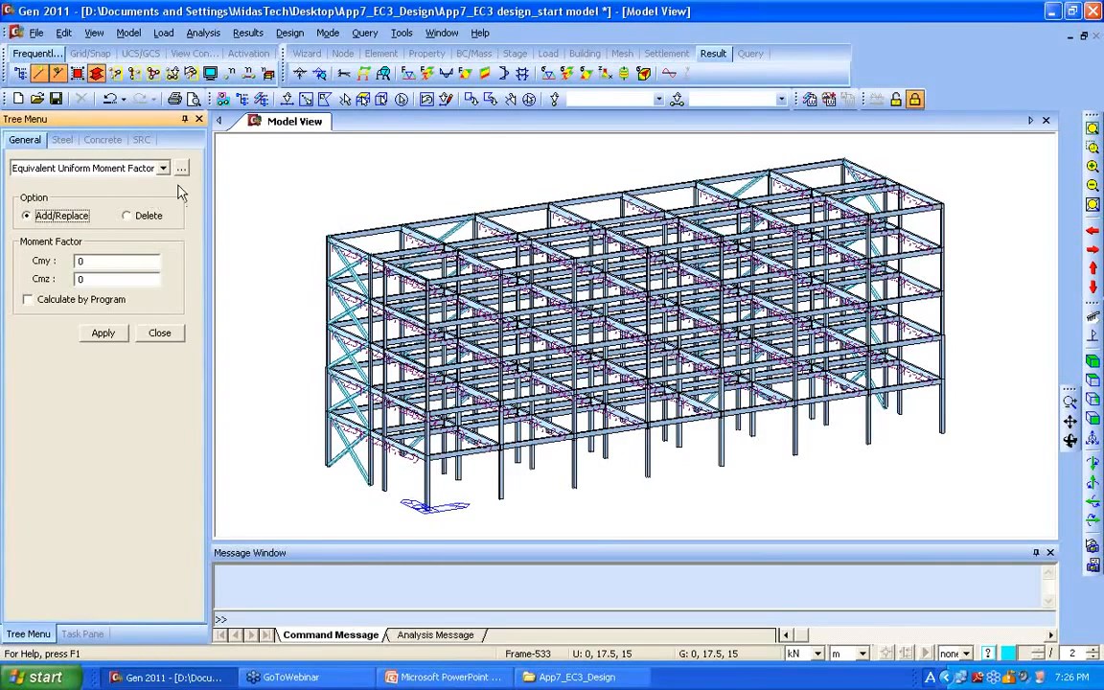
click(676, 100)
drag(109, 36, 287, 122)
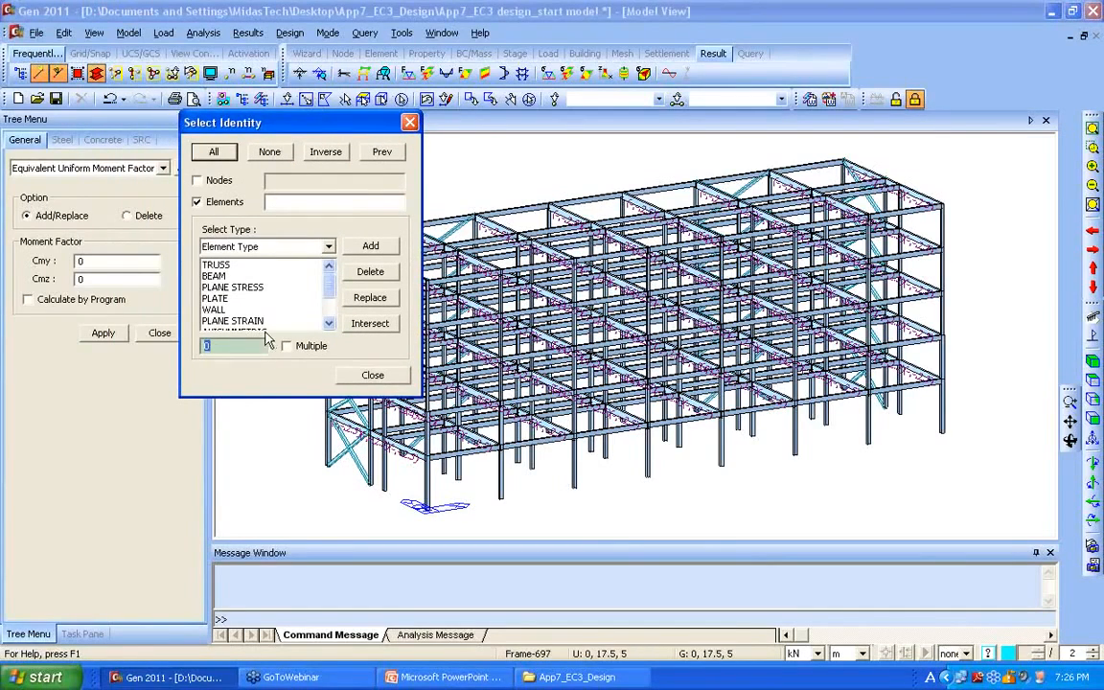
click(329, 246)
click(235, 259)
click(245, 277)
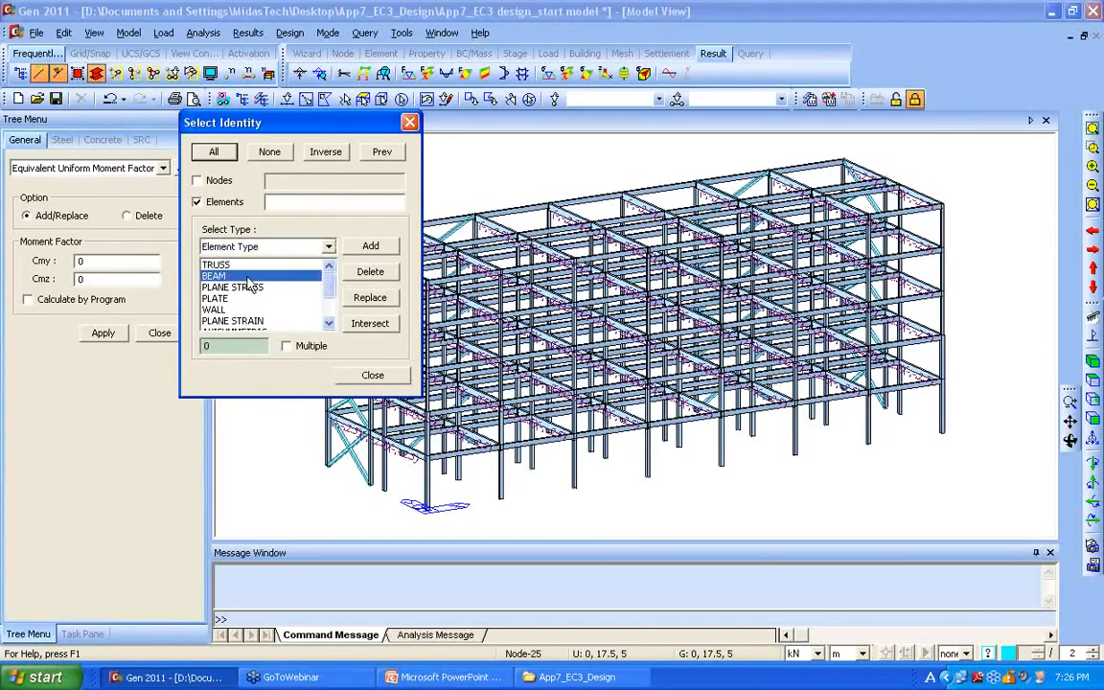
click(364, 245)
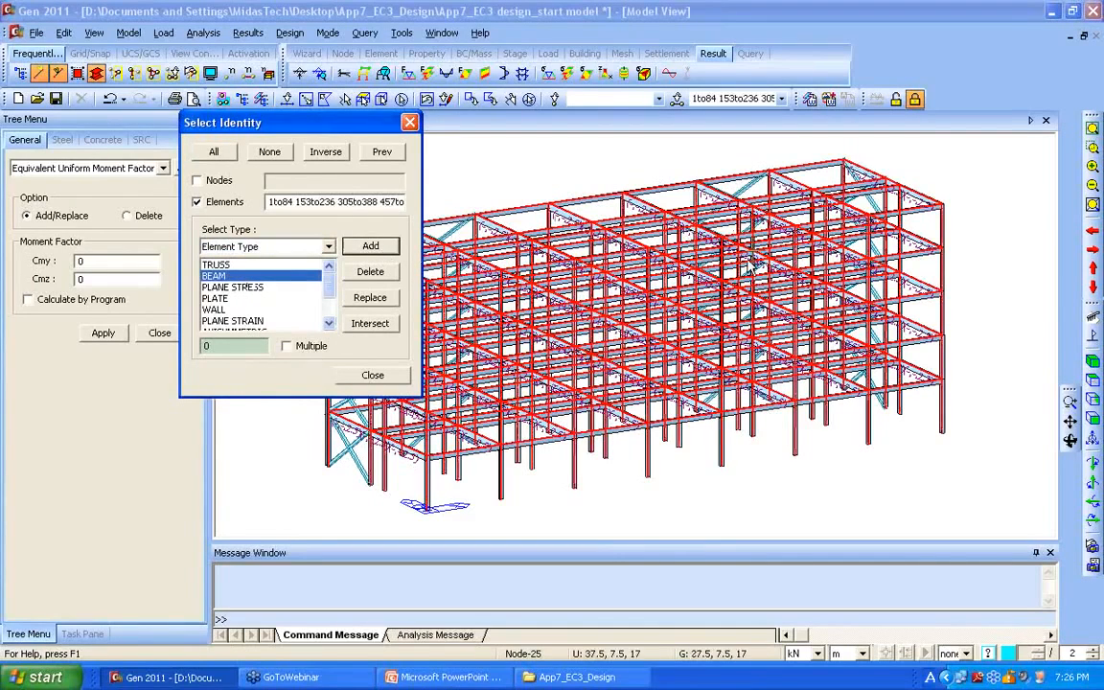
click(375, 376)
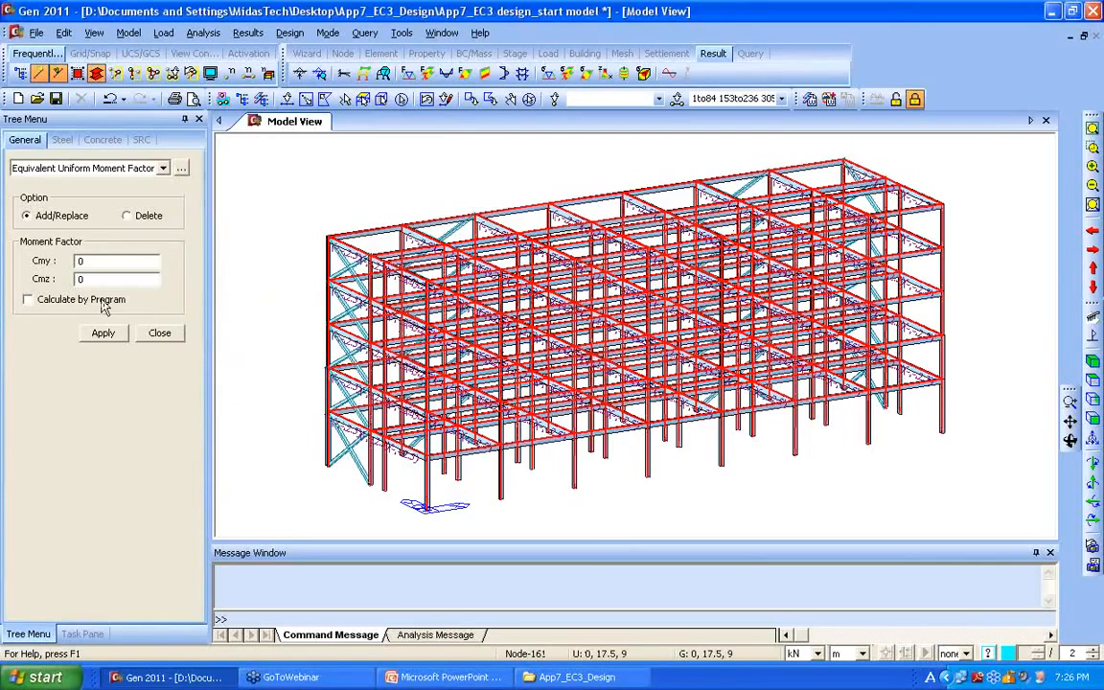
Step: Apply program-calculated equivalent uniform moment factors to the selected beam elements and check their labels on the model
click(55, 299)
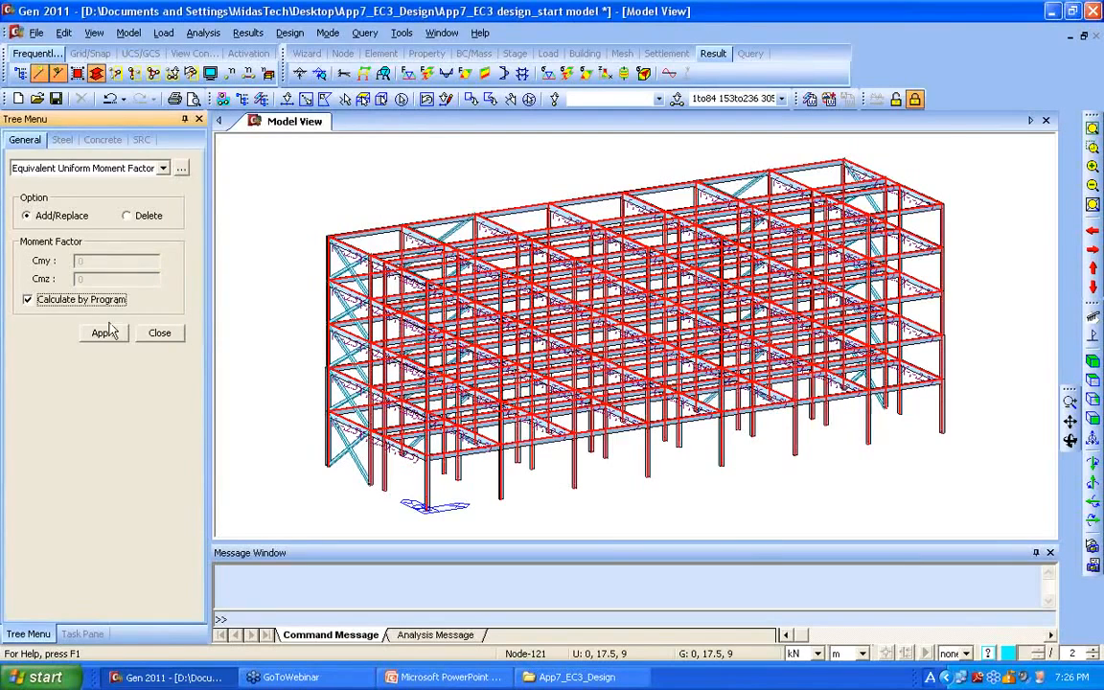
click(102, 336)
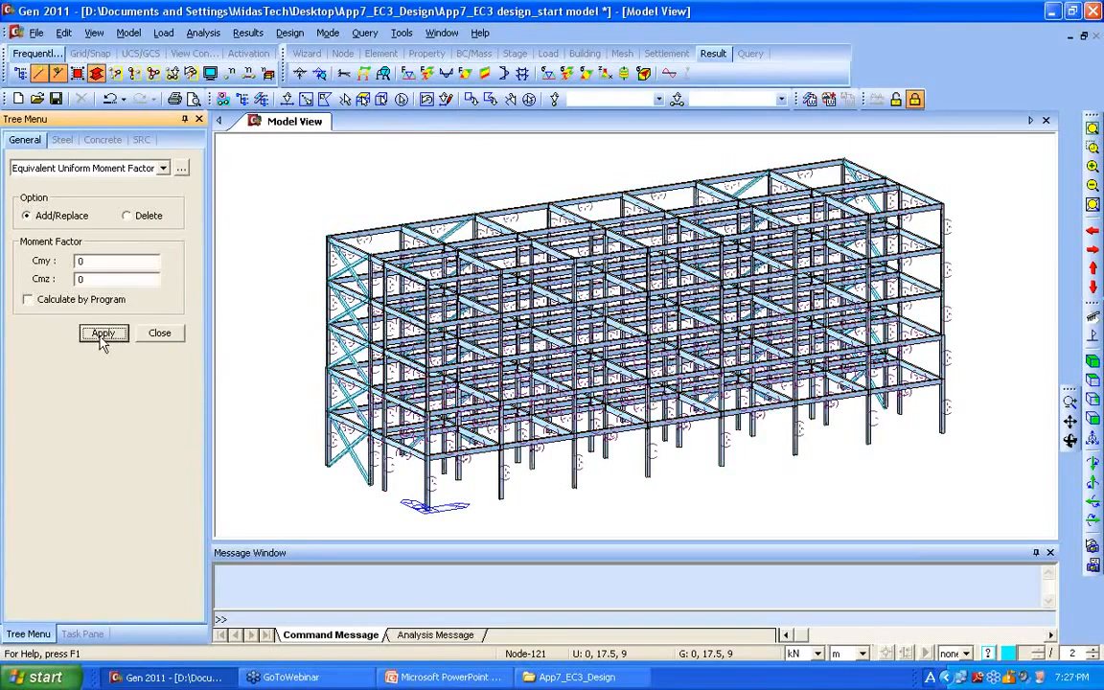
click(1093, 147)
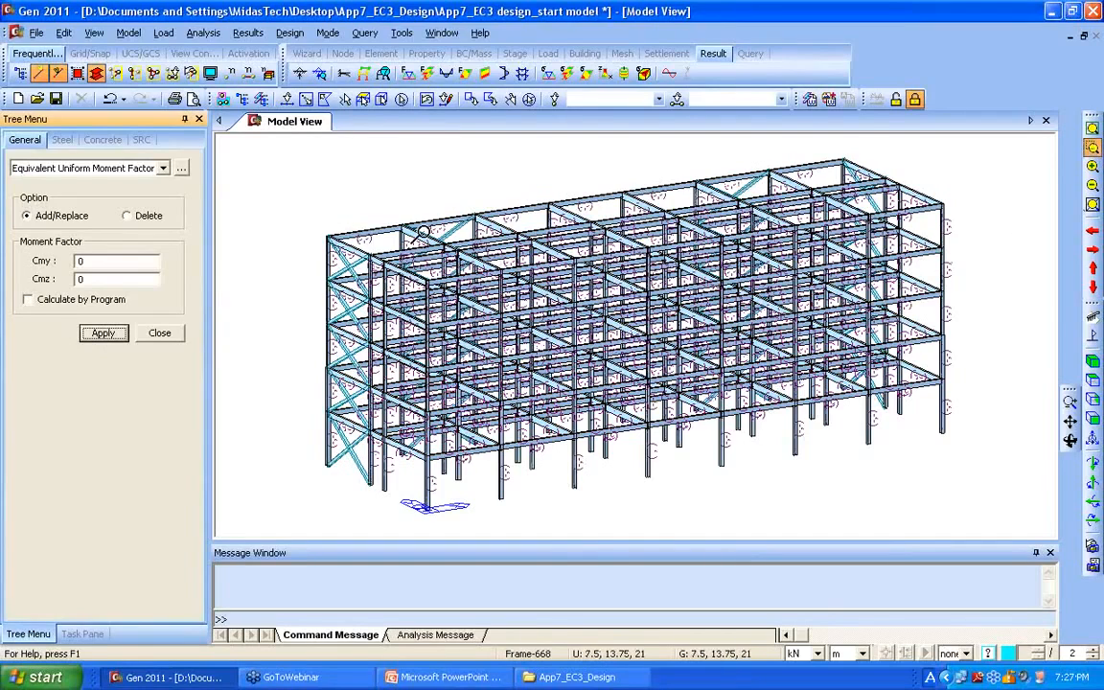
drag(292, 200, 428, 320)
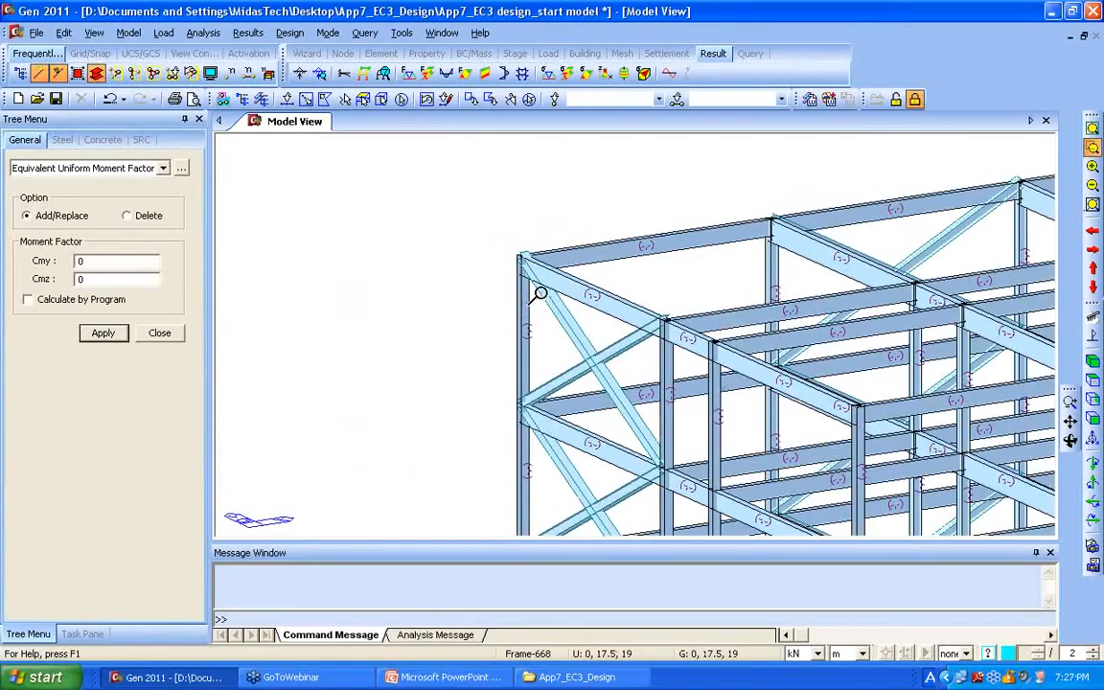
click(1093, 129)
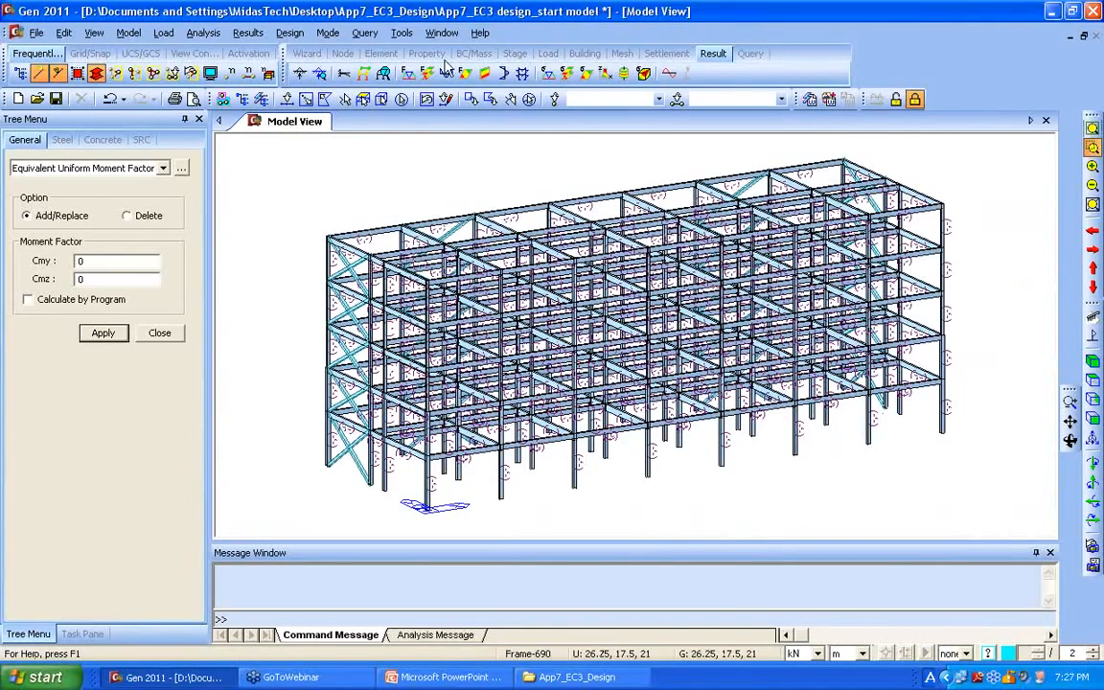
Step: Review the Eurocode3:05 partial safety factors for steel design, updating them by code before closing the settings
click(246, 32)
mouse_move(285, 35)
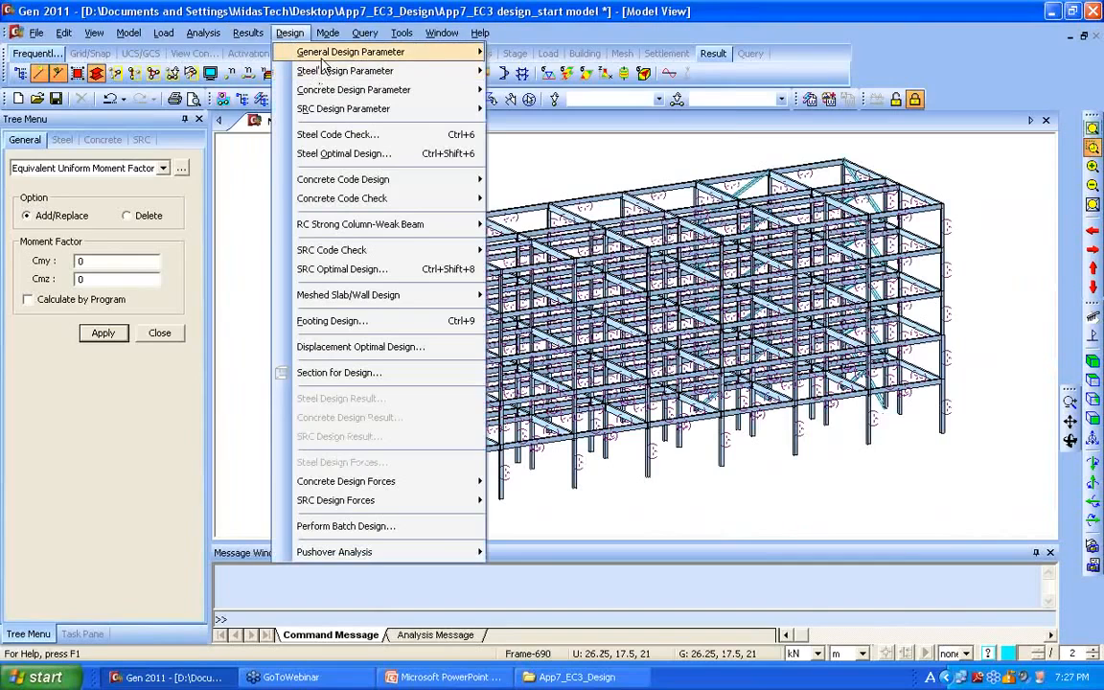
mouse_move(323, 57)
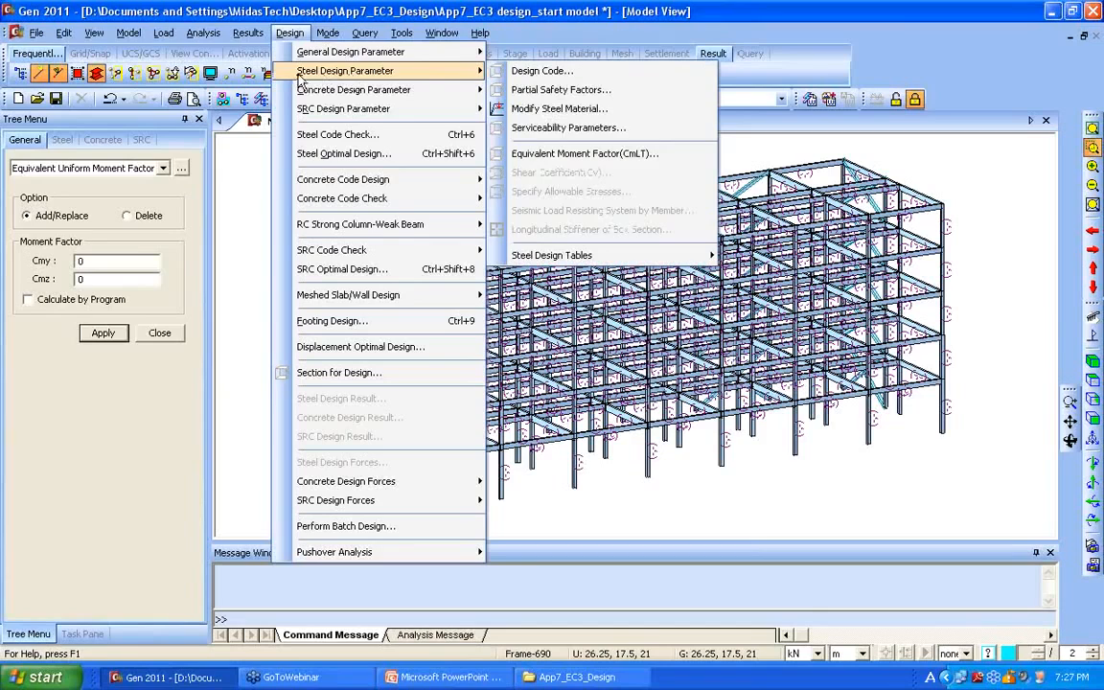
click(544, 90)
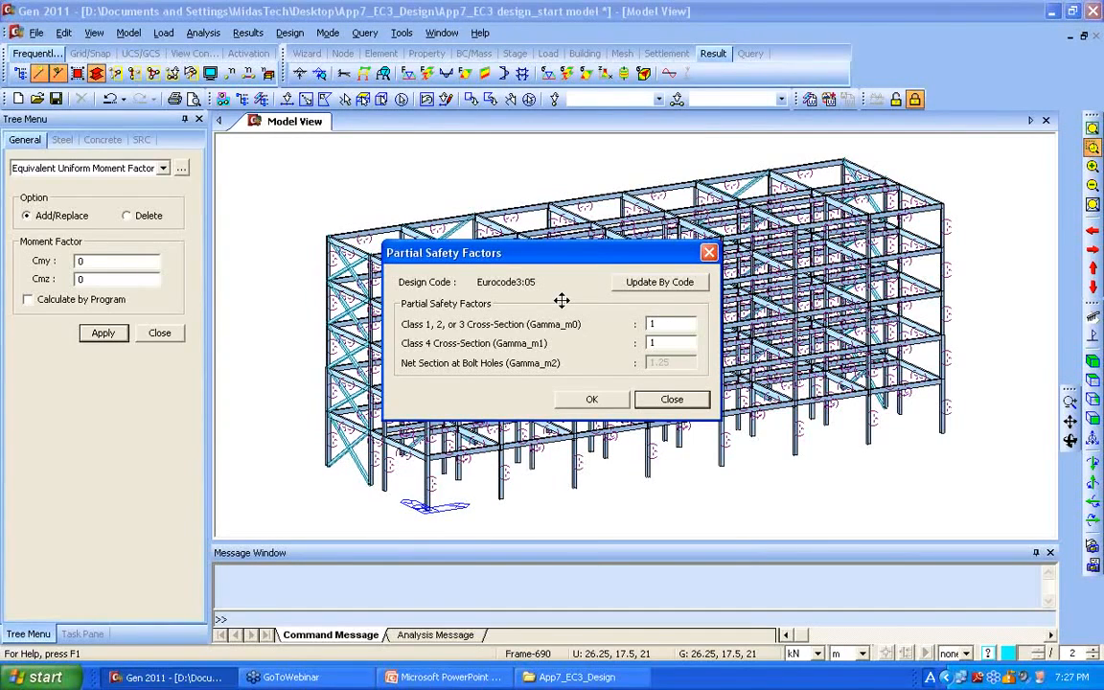
click(652, 282)
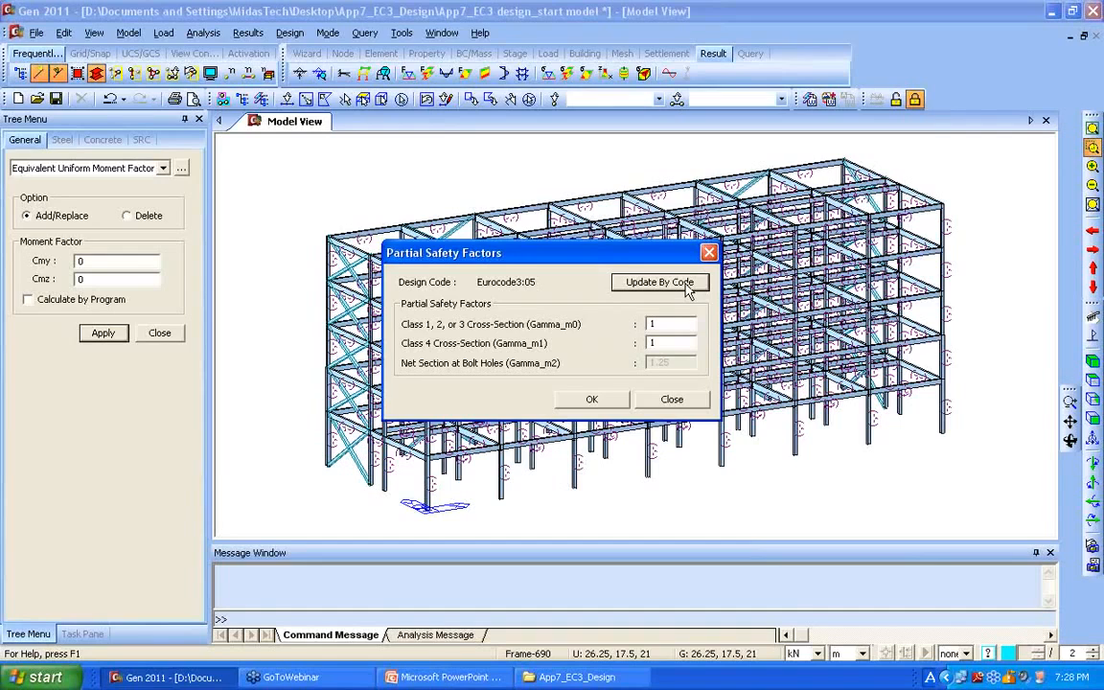
click(673, 401)
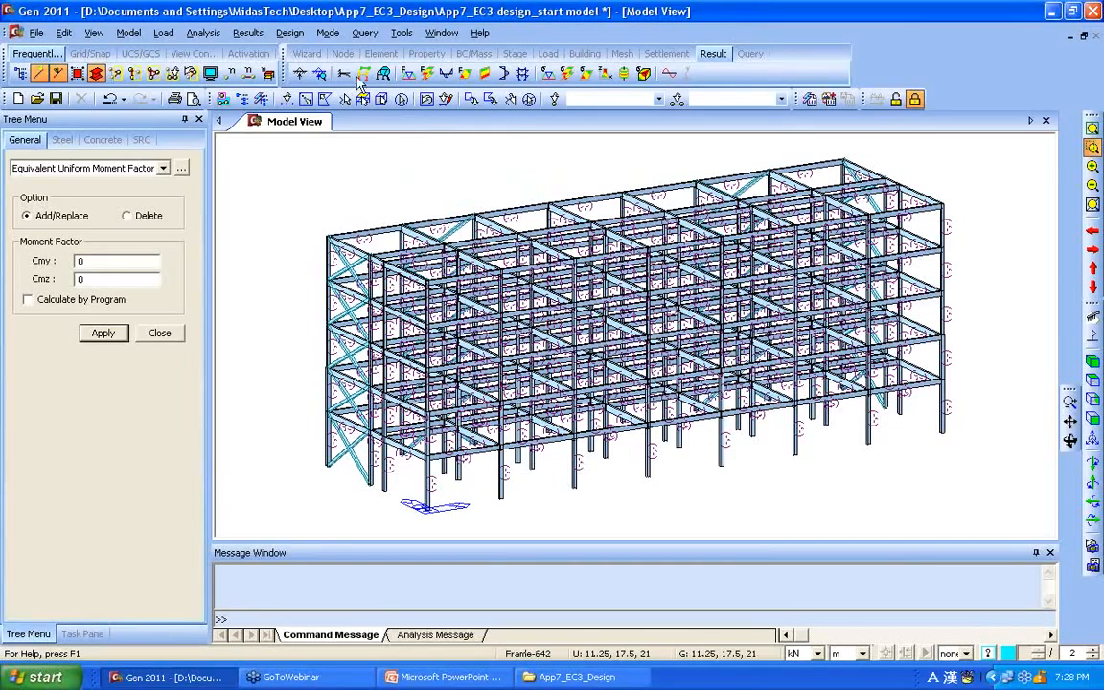
Step: Examine how the serviceability load combinations are grouped into quasi-permanent, frequent and characteristic types, and close the settings
click(290, 34)
mouse_move(308, 89)
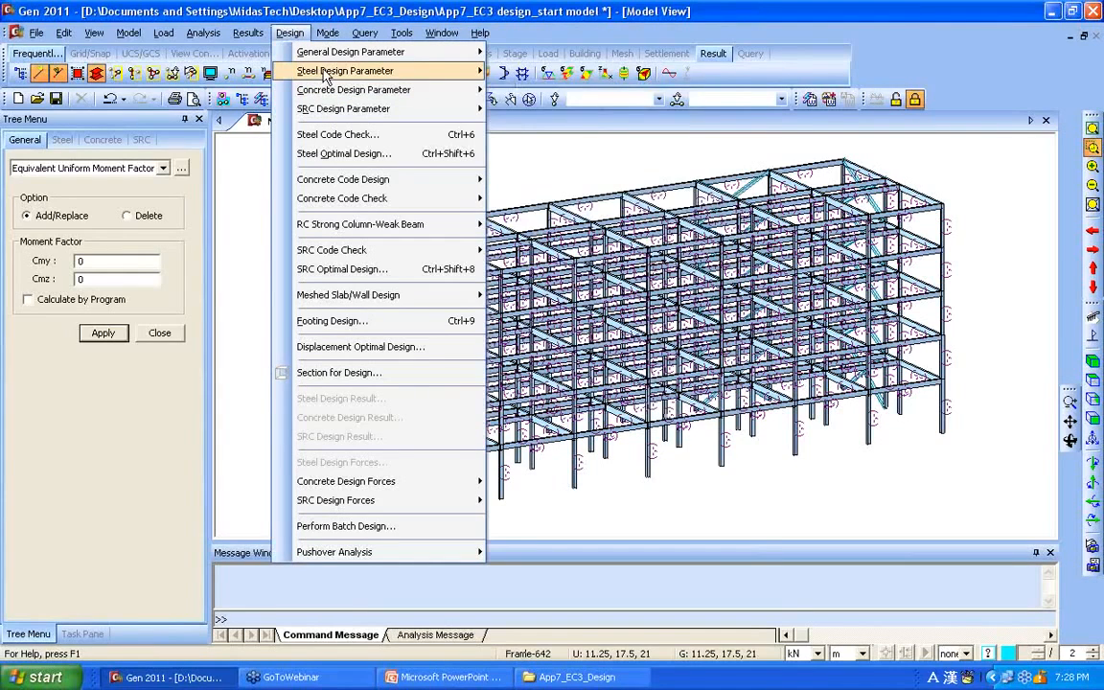
mouse_move(316, 56)
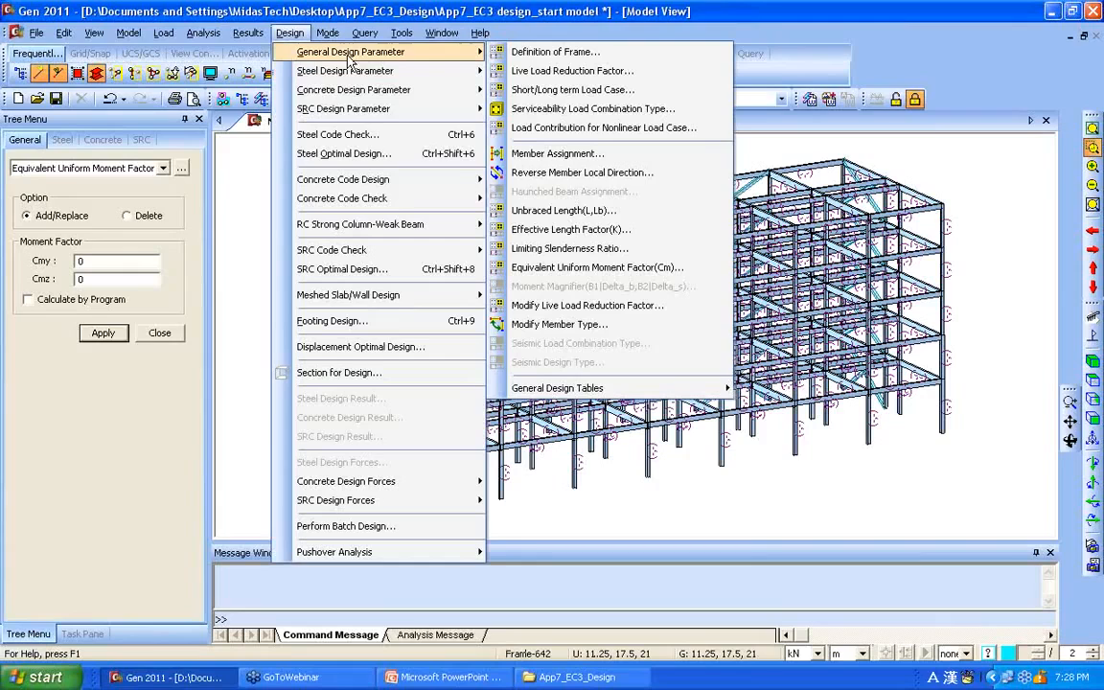
click(586, 116)
drag(541, 164, 540, 144)
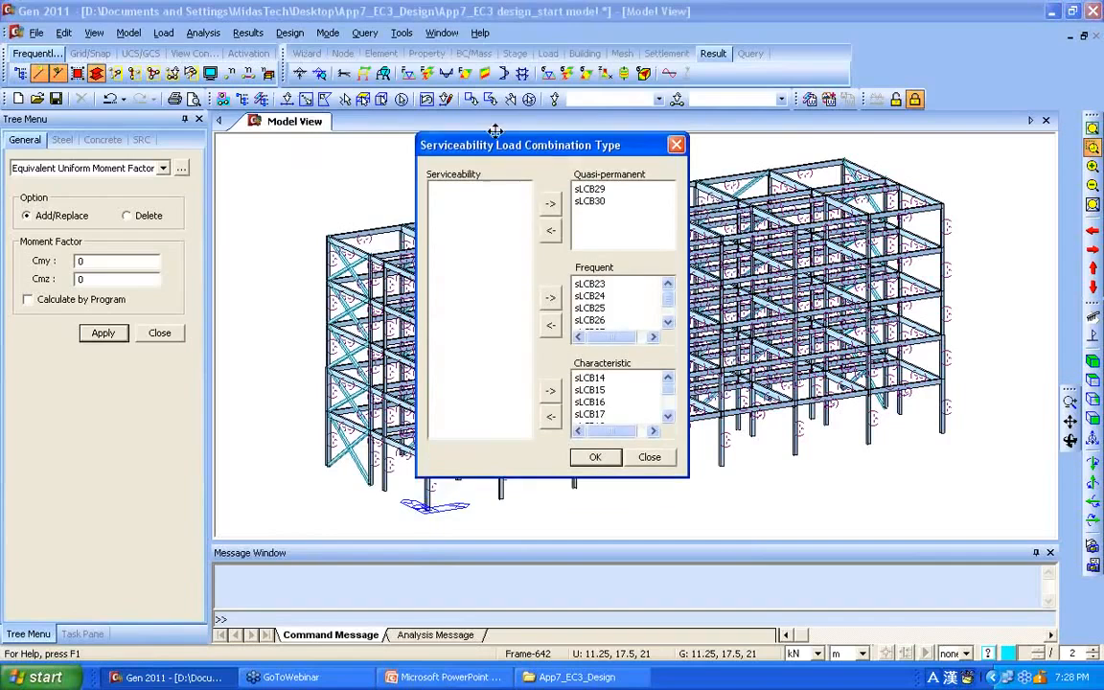
key(Escape)
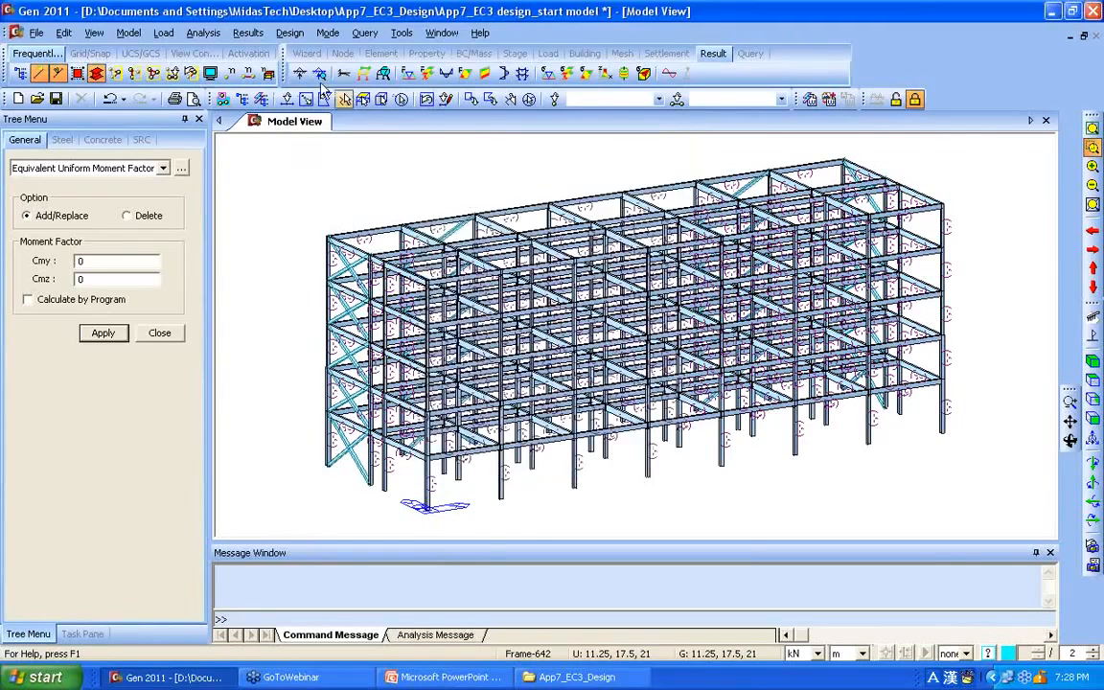
Step: Review the steel design load combinations with their load cases and factors, and close the list
click(248, 33)
click(285, 47)
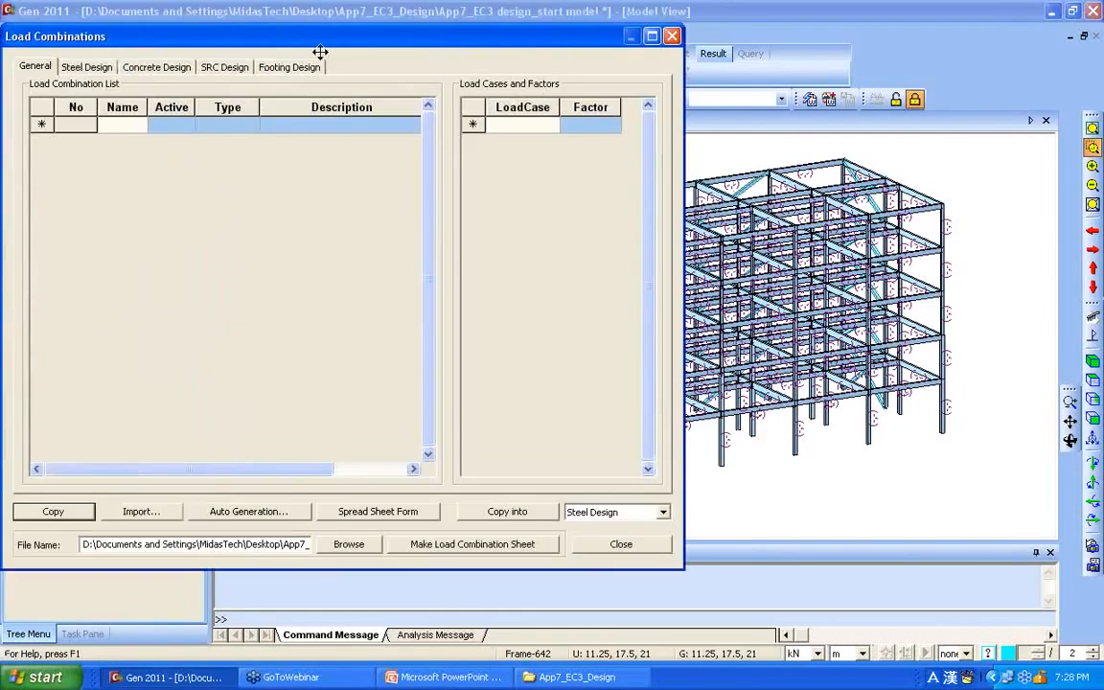
click(86, 68)
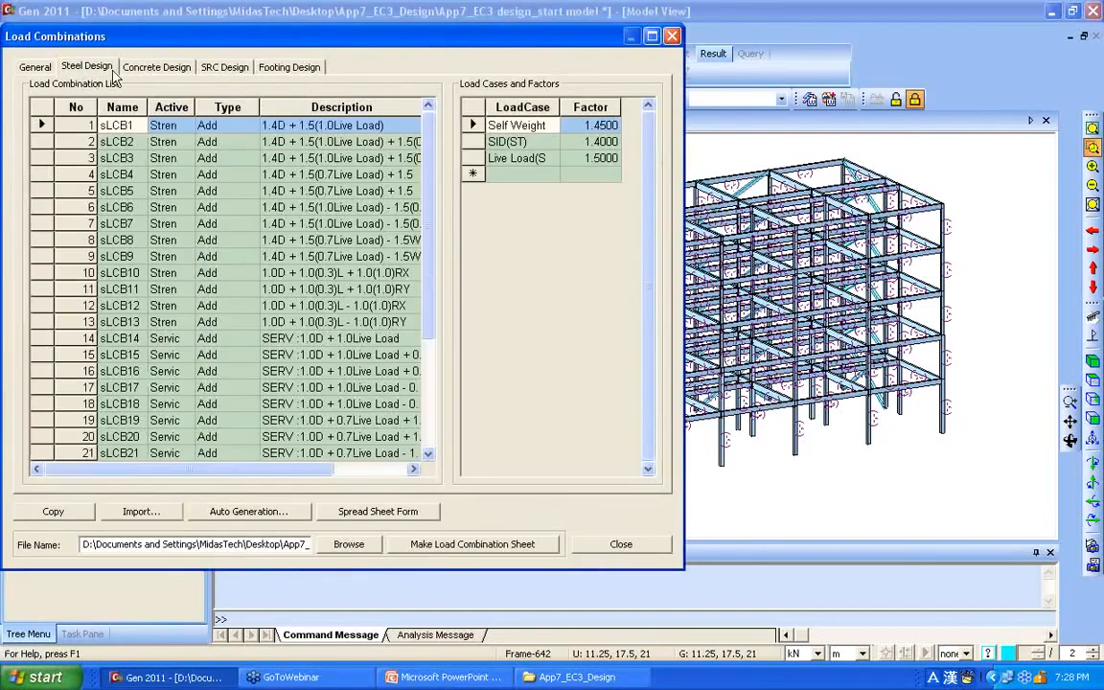
click(672, 37)
Step: Confirm the Serviceability Load Combination Type assignment of the steel combinations to the quasi-permanent, frequent and characteristic groups
click(289, 33)
mouse_move(324, 60)
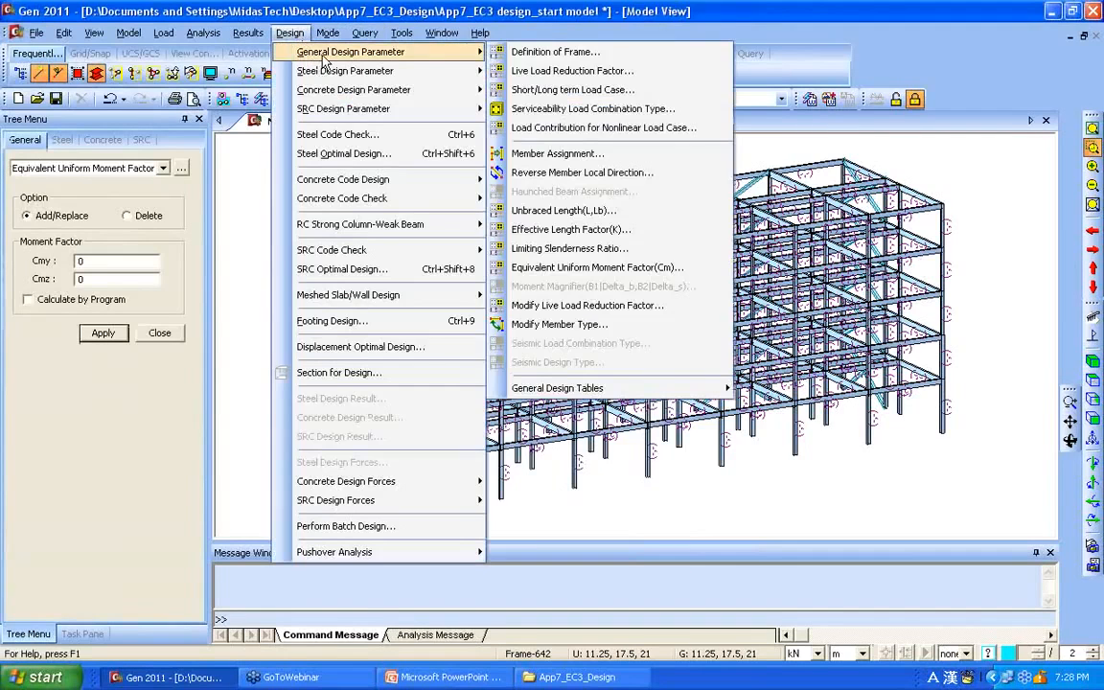
click(599, 111)
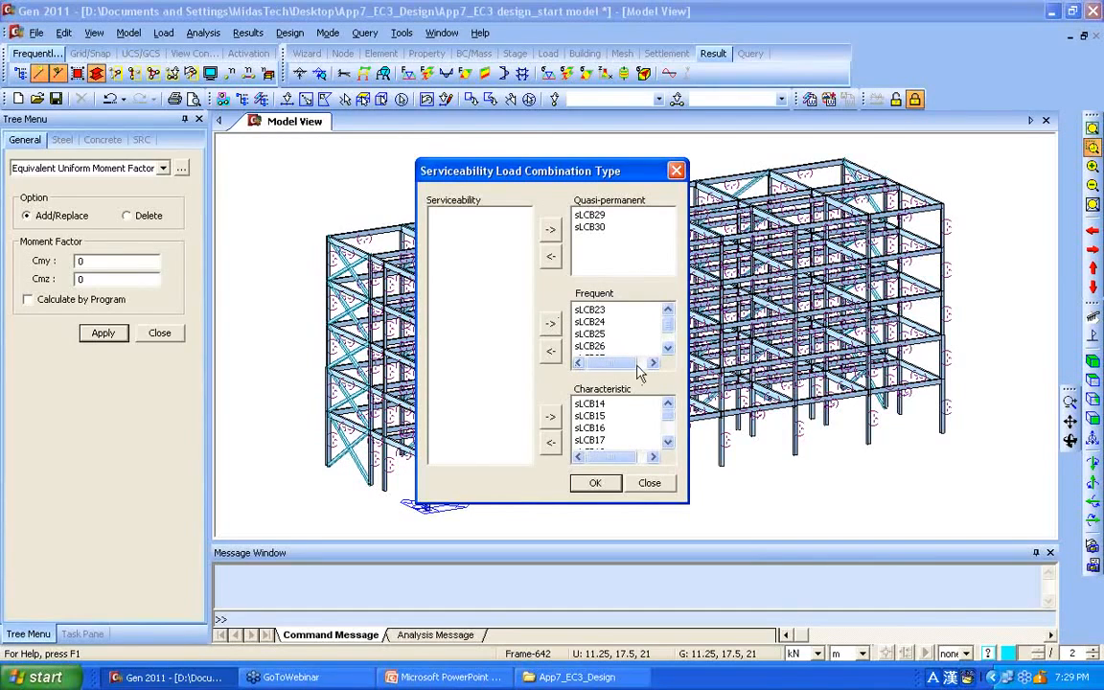
click(598, 485)
click(598, 485)
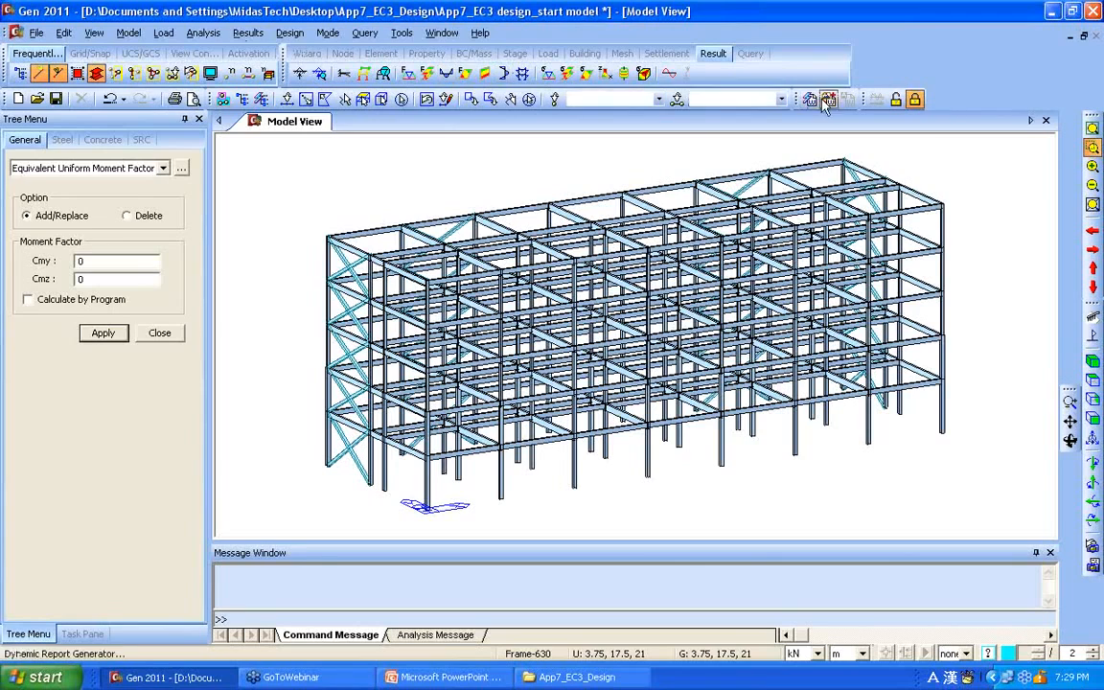
Step: Assign serviceability parameters to all BEAM elements: deflection limits L/250 for beams and h/300 for columns, with deflection amplification factor 1
click(676, 100)
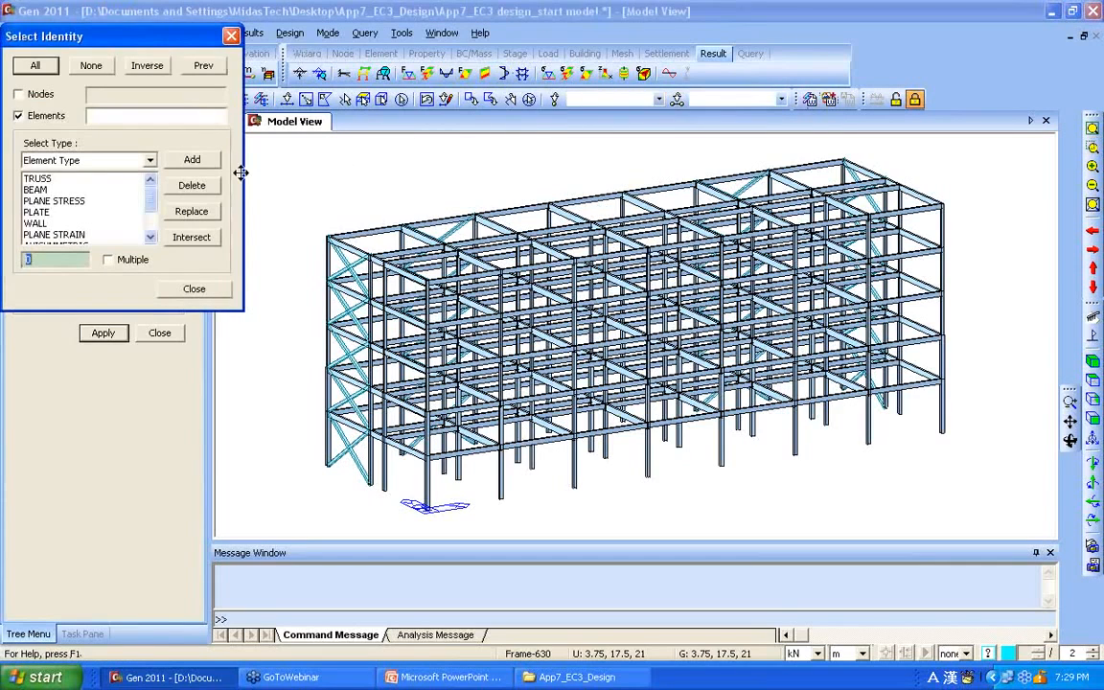
click(84, 190)
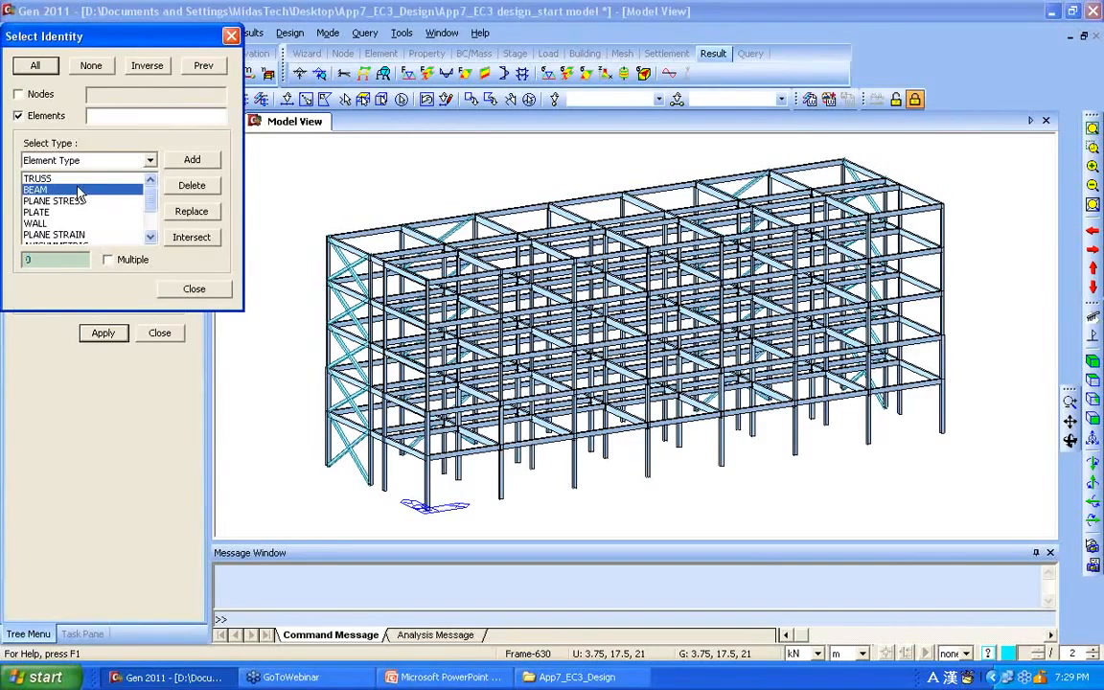
click(192, 160)
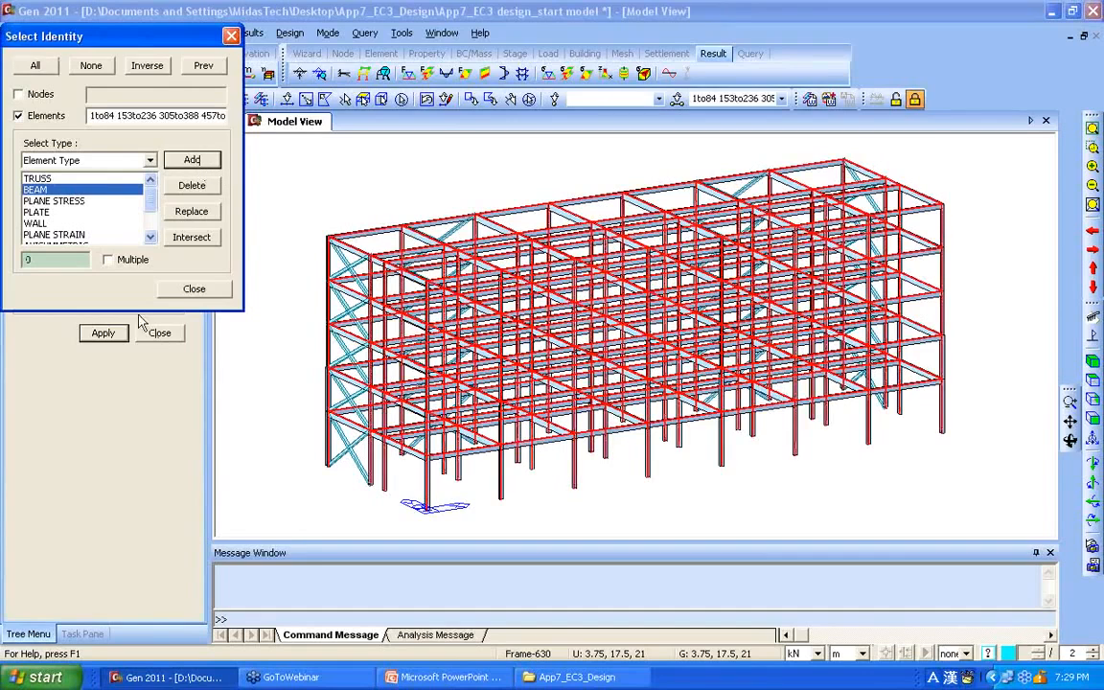
click(193, 292)
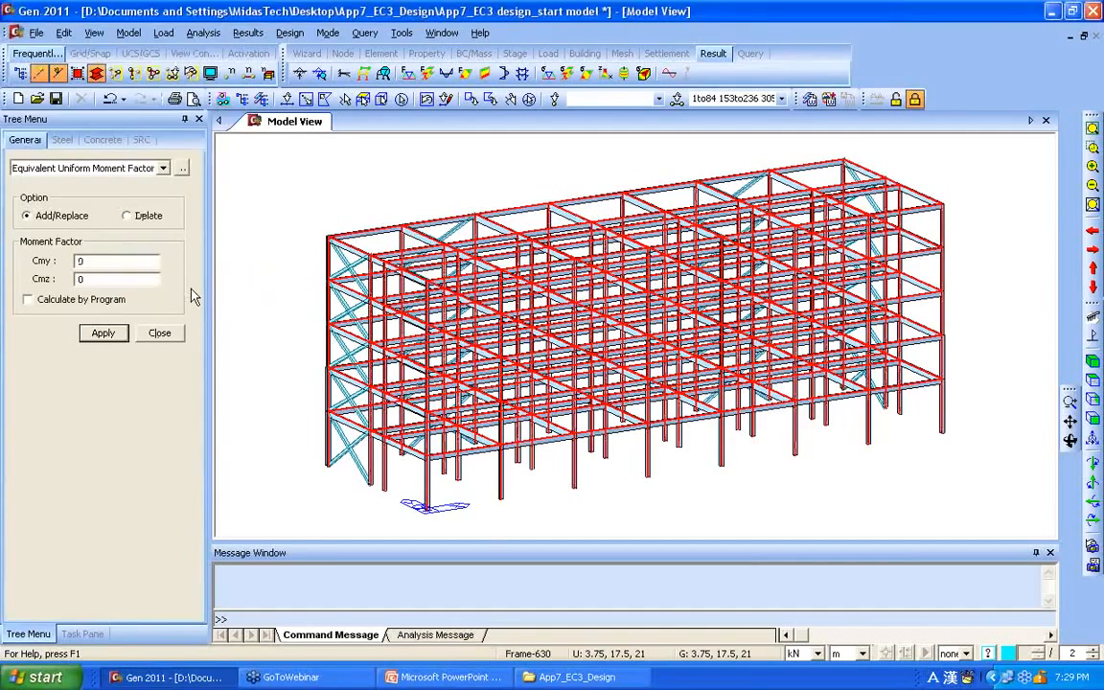
click(289, 32)
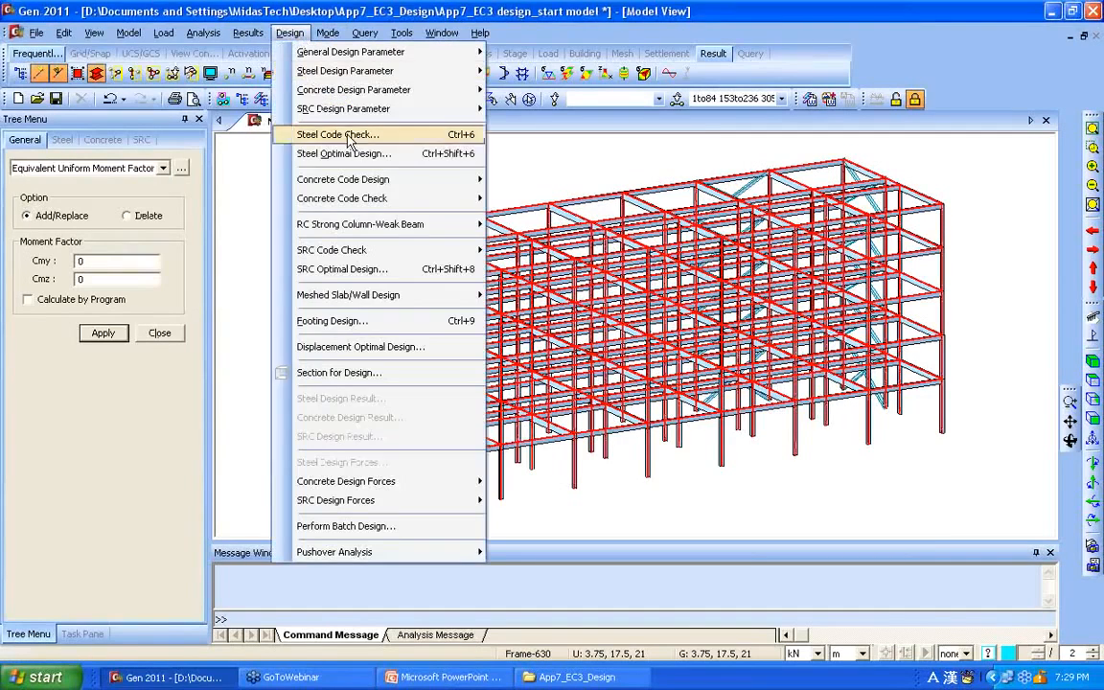
mouse_move(349, 71)
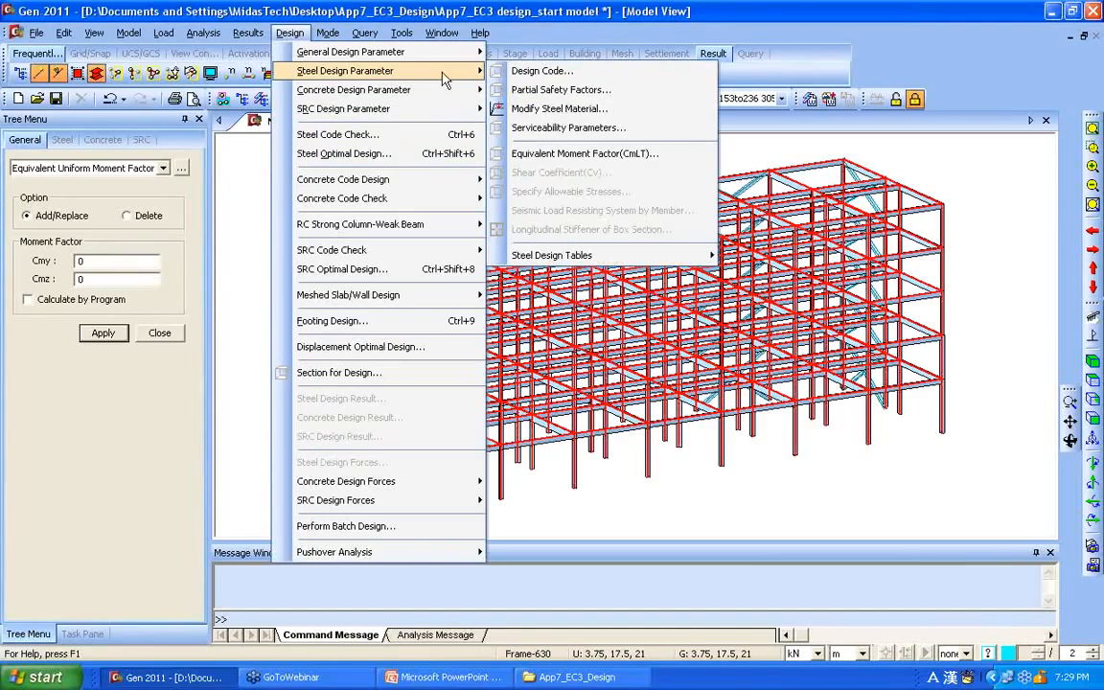
click(590, 134)
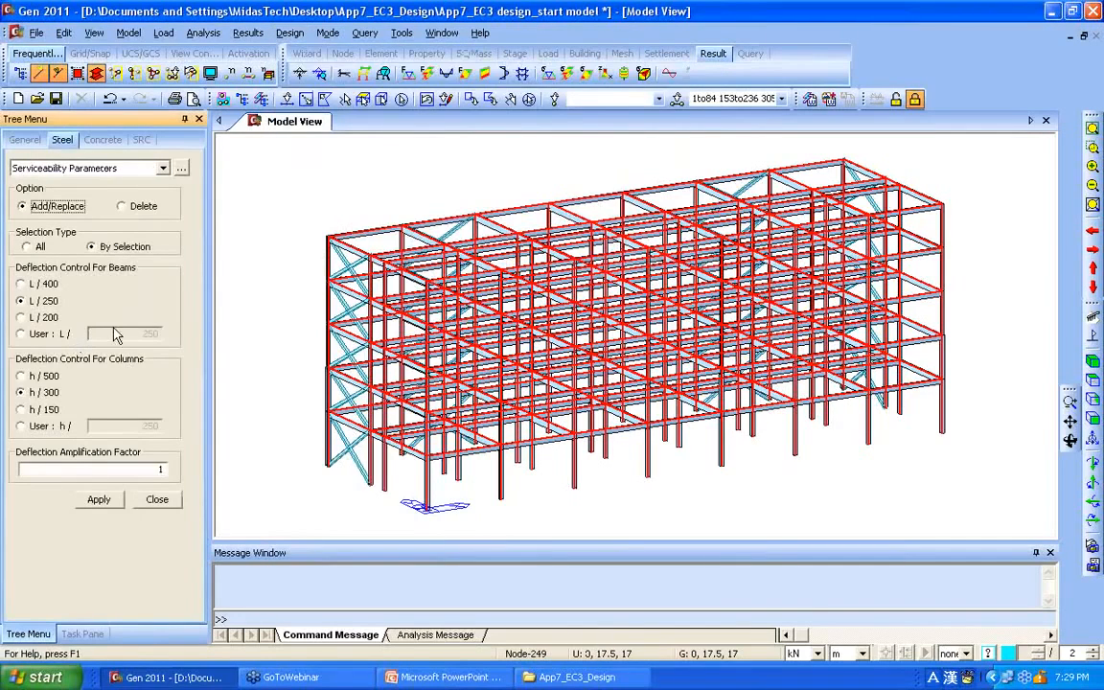
click(43, 300)
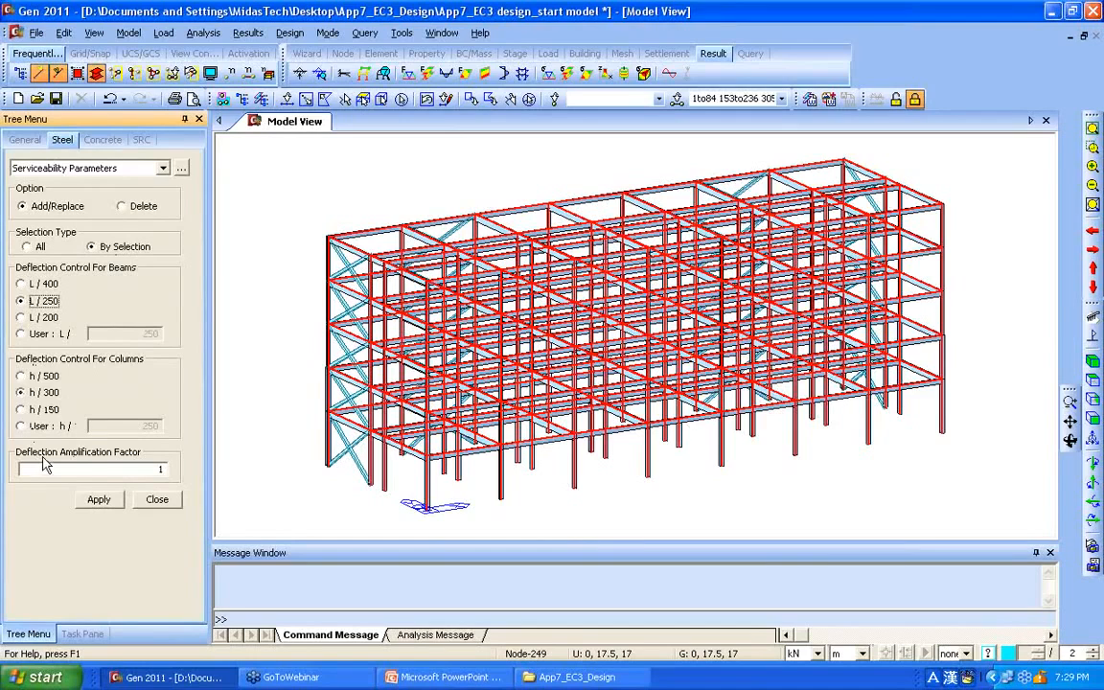
click(157, 467)
text(1)
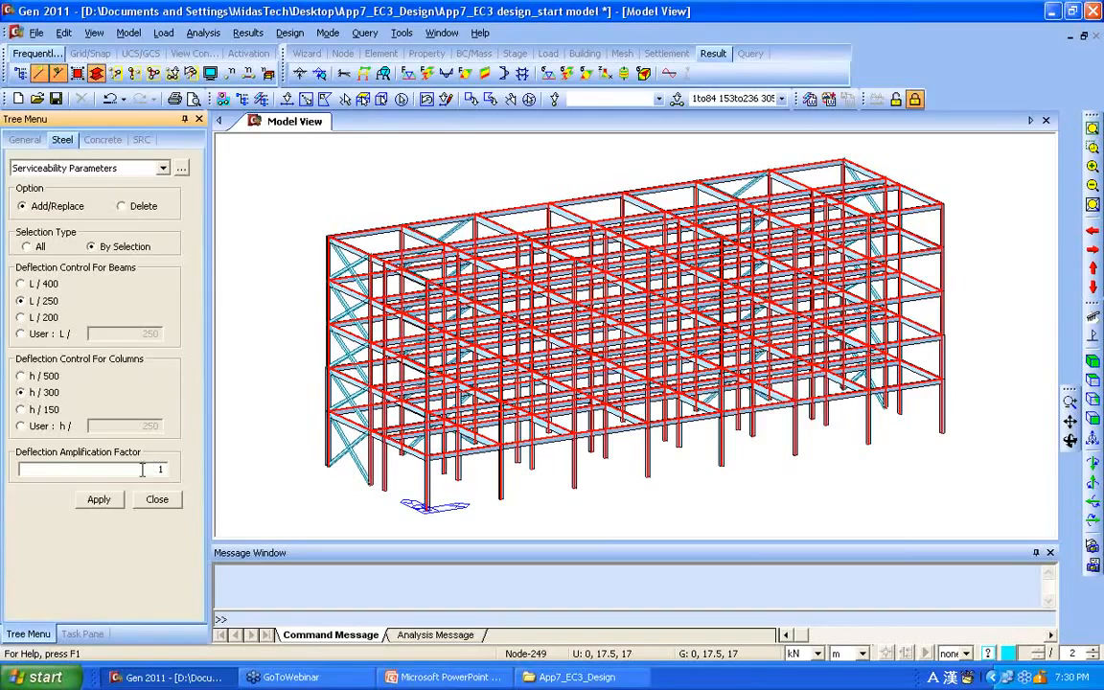
click(106, 500)
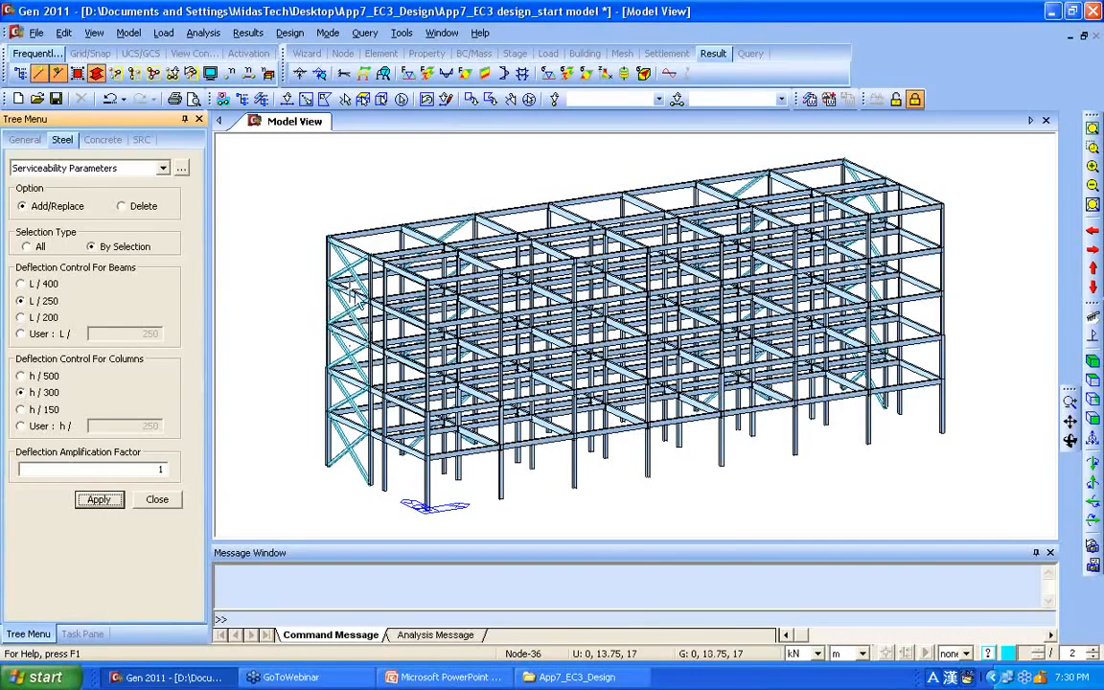
mouse_move(363, 327)
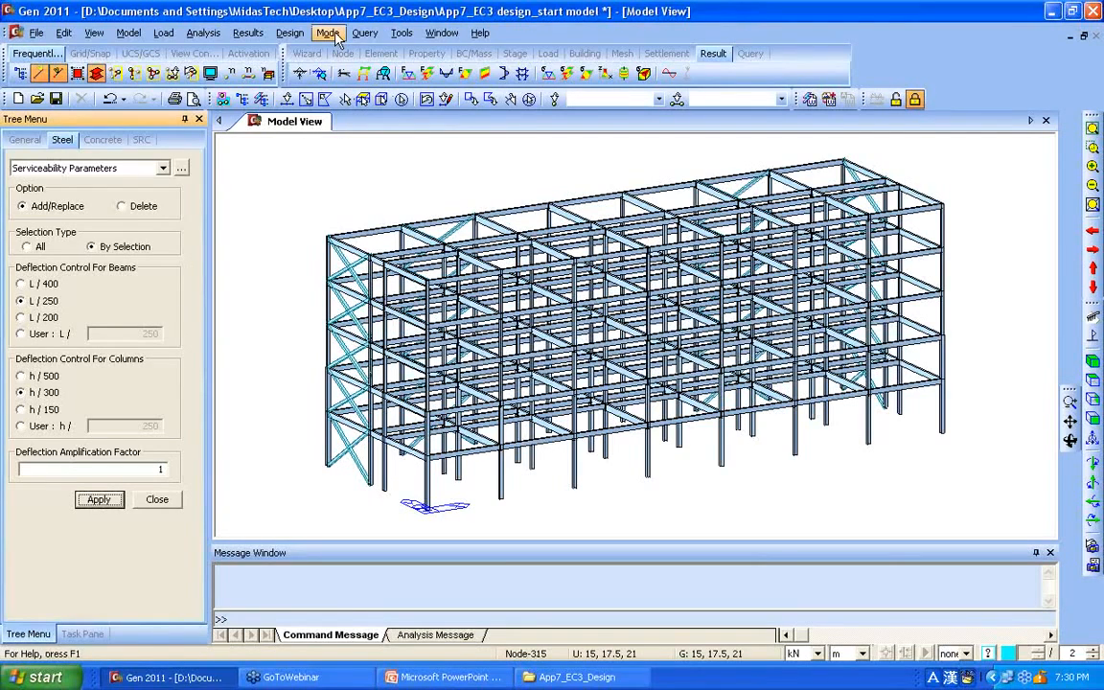
click(303, 35)
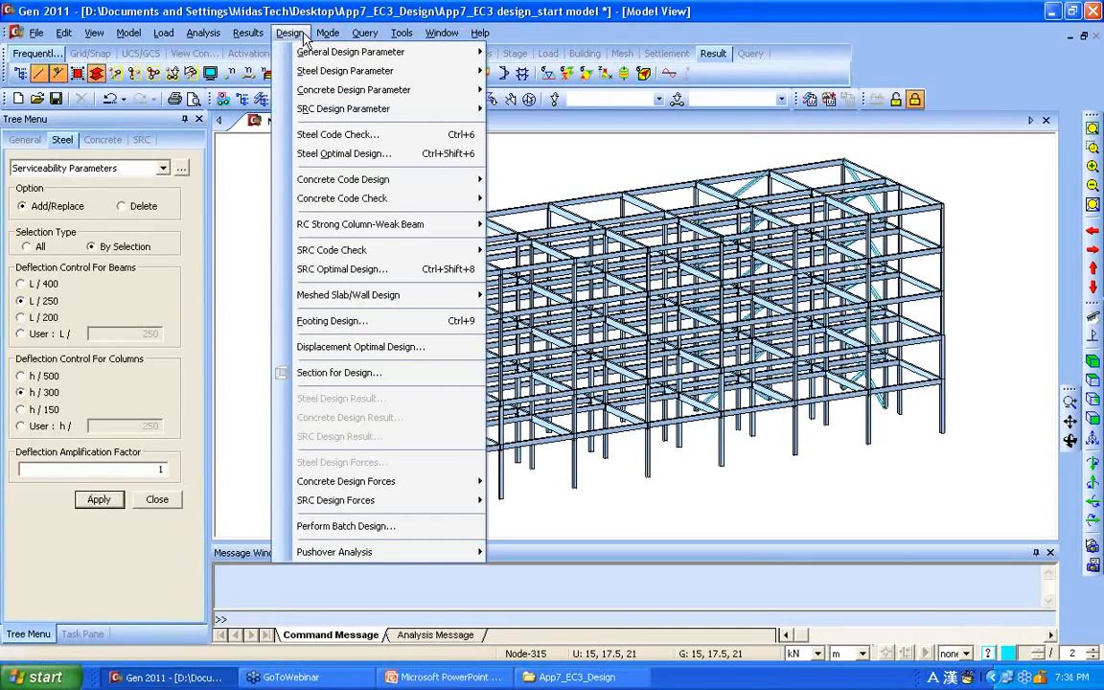
mouse_move(307, 58)
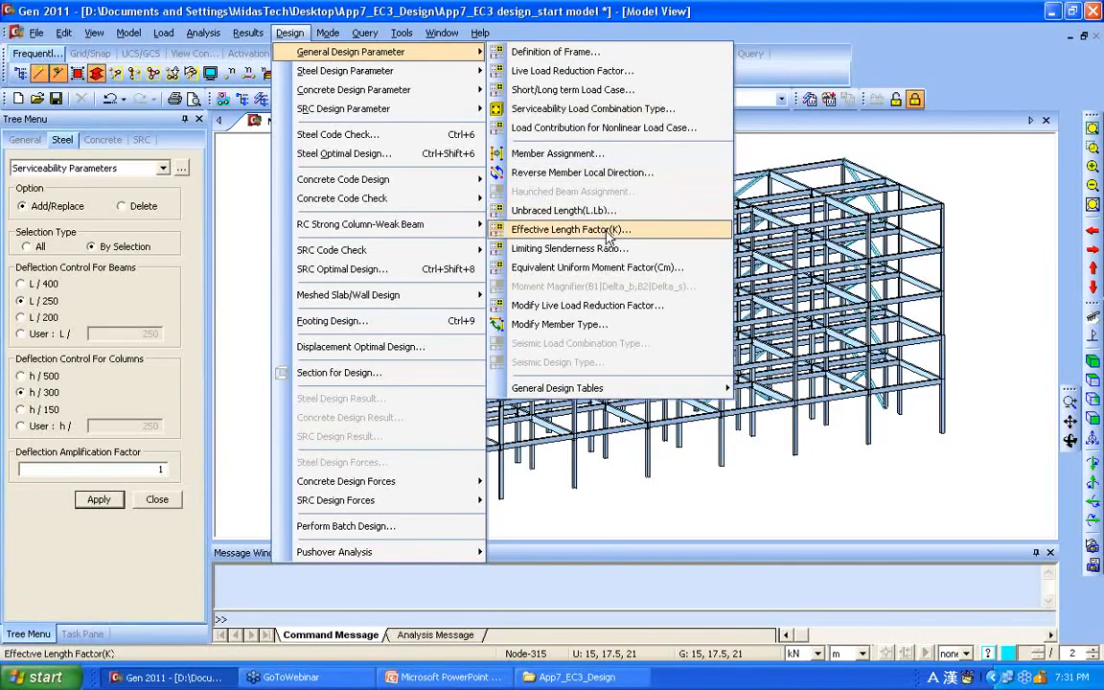
click(561, 307)
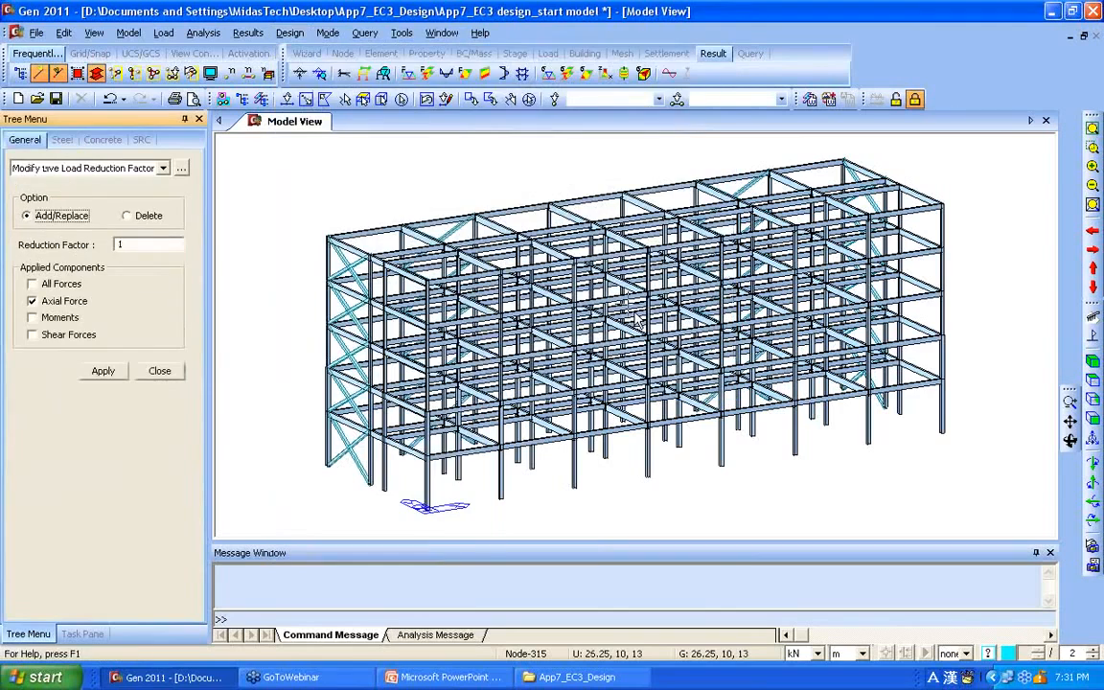
mouse_move(604, 307)
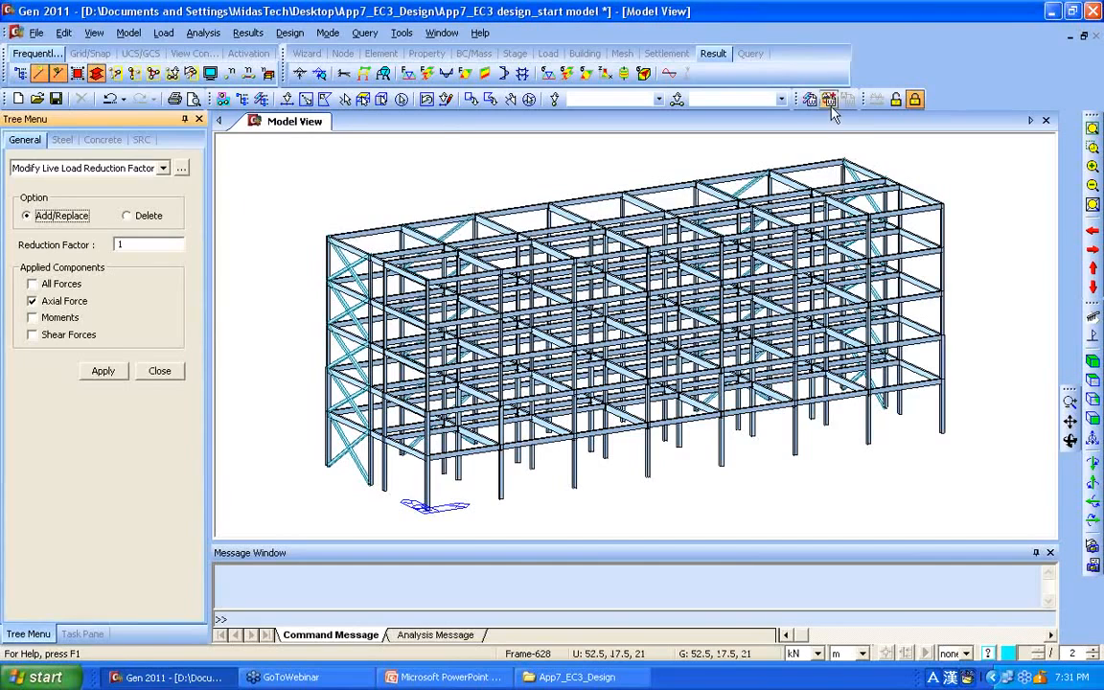
click(677, 99)
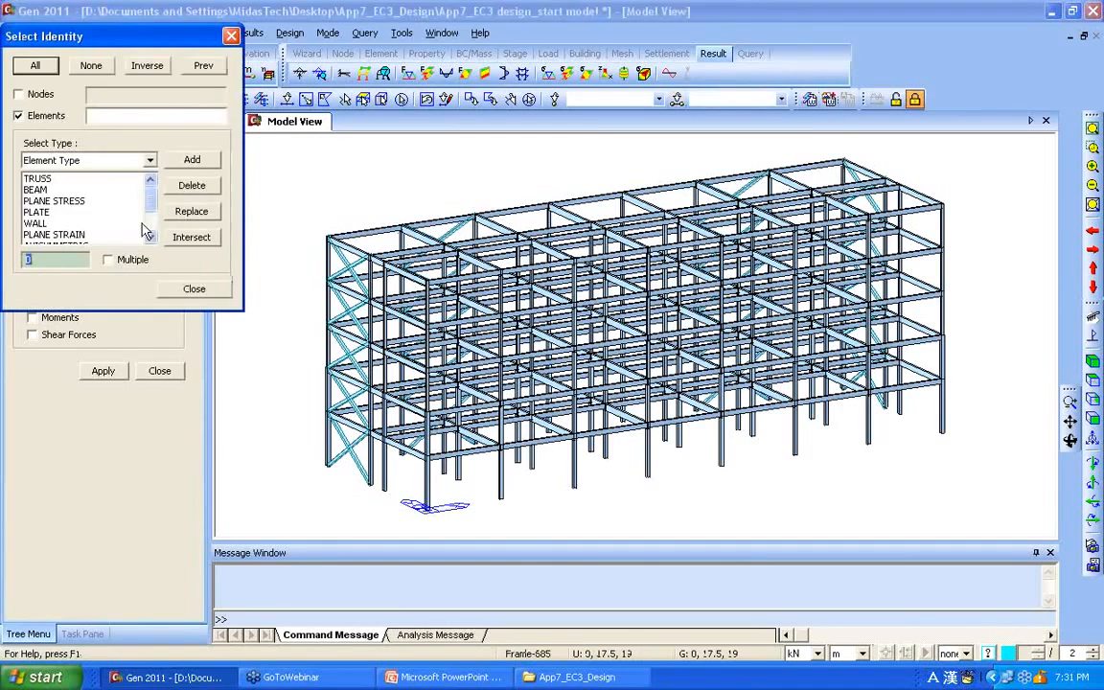
click(231, 36)
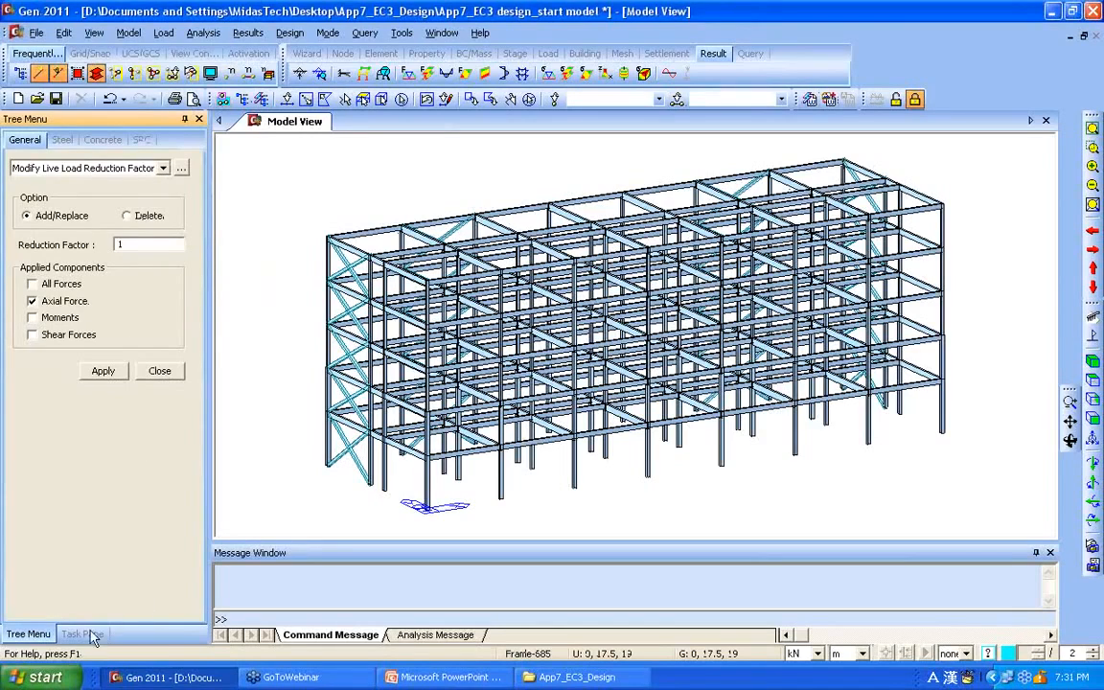
click(159, 372)
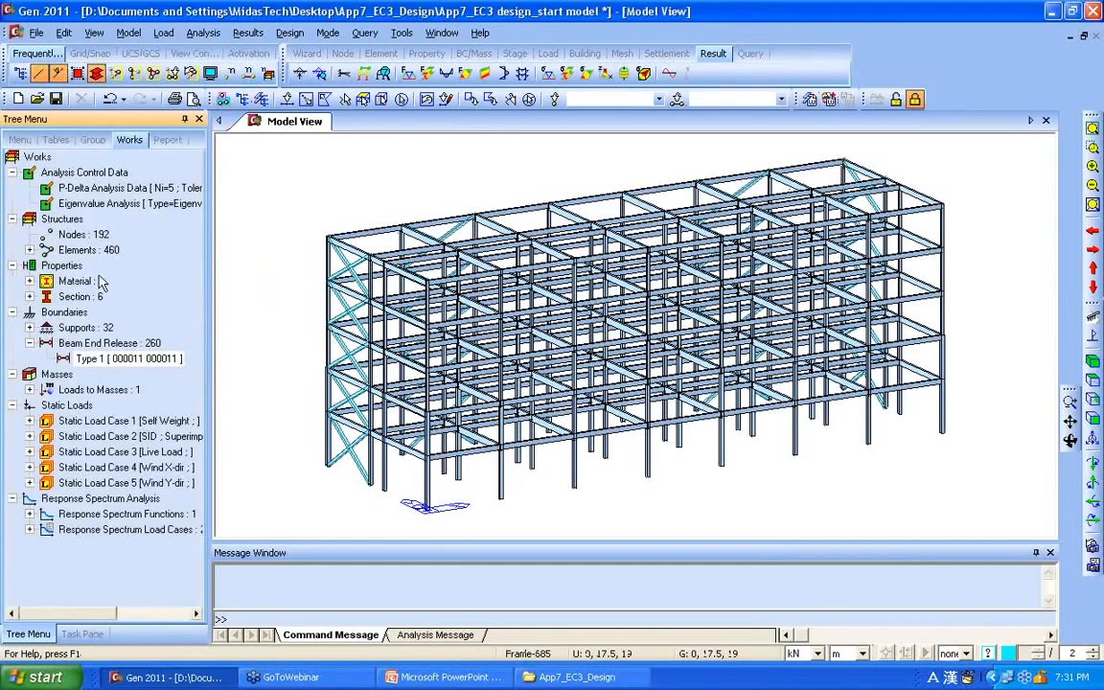
Step: Select all columns with the HEB300 section from the model's section list
click(30, 296)
click(99, 389)
click(101, 374)
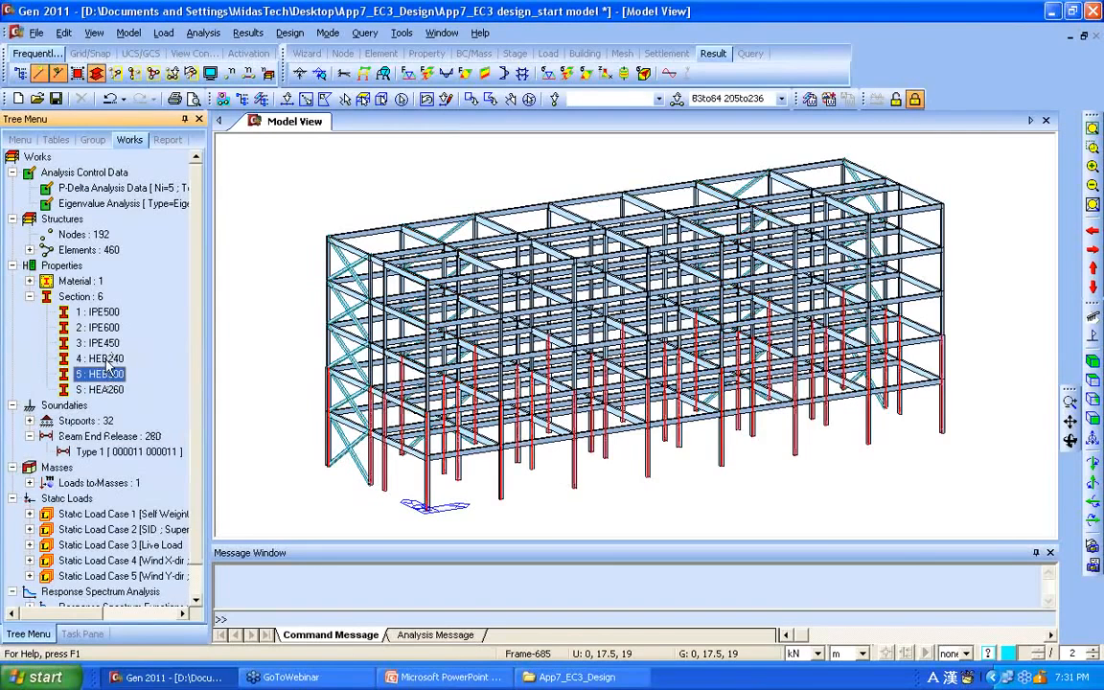
click(100, 359)
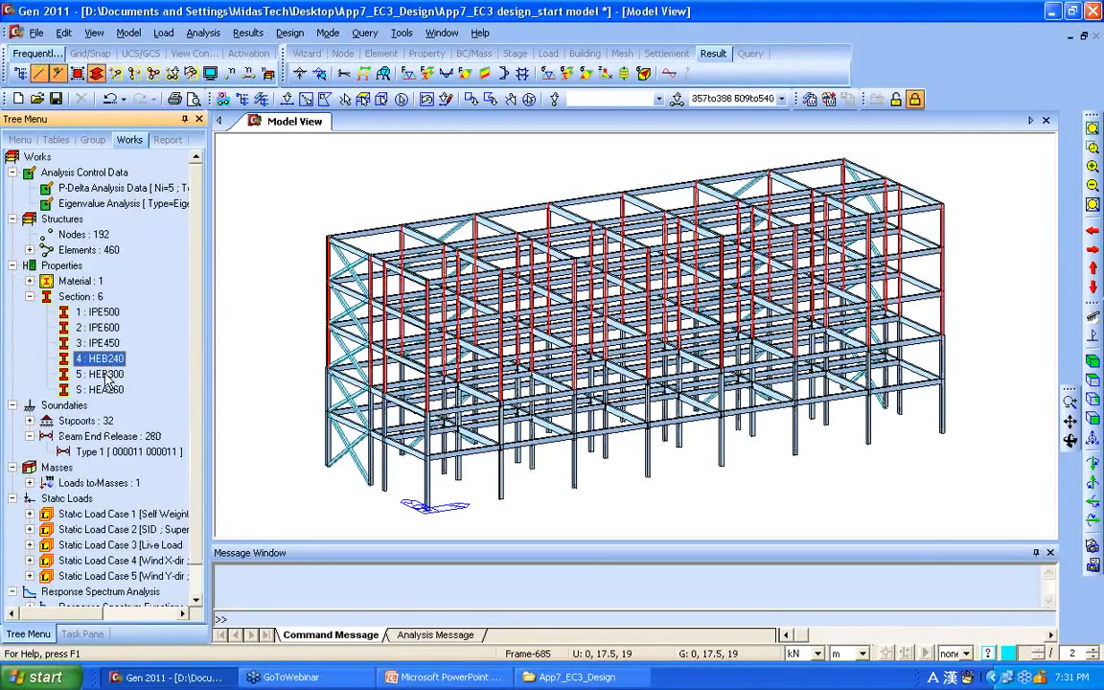
right_click(107, 378)
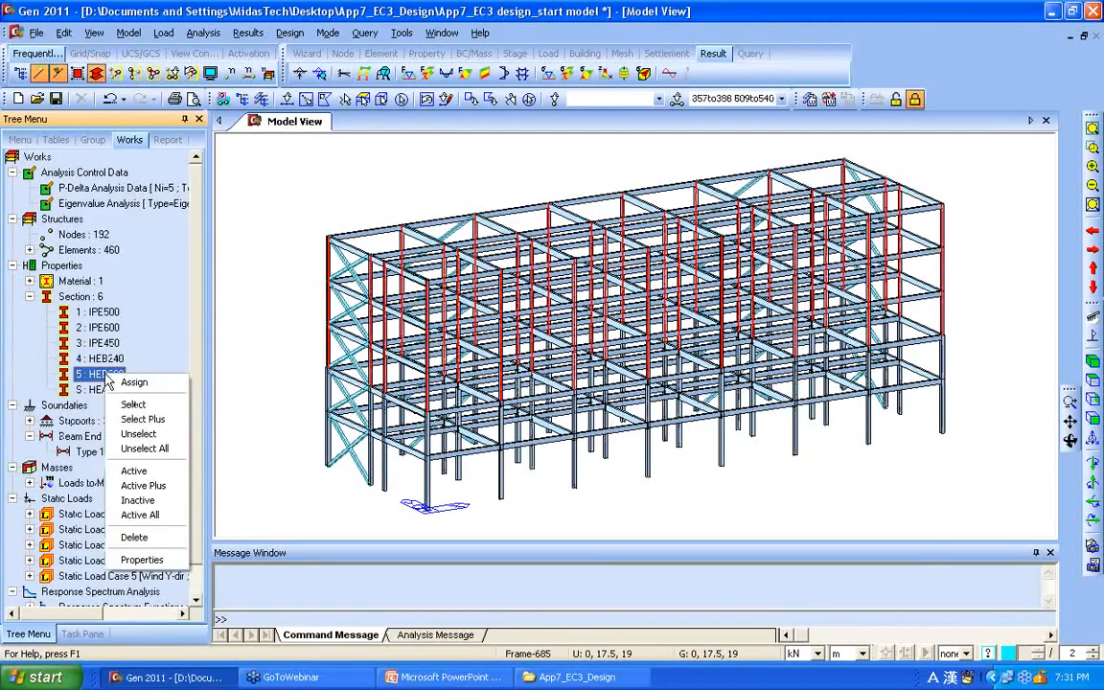
click(159, 489)
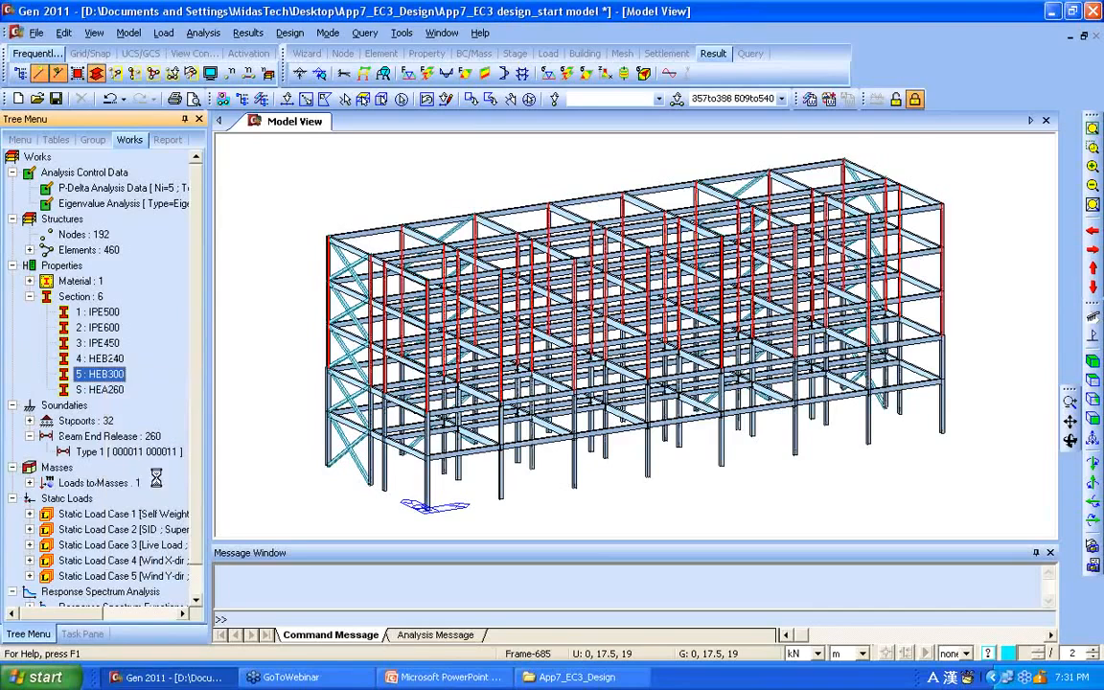
click(102, 374)
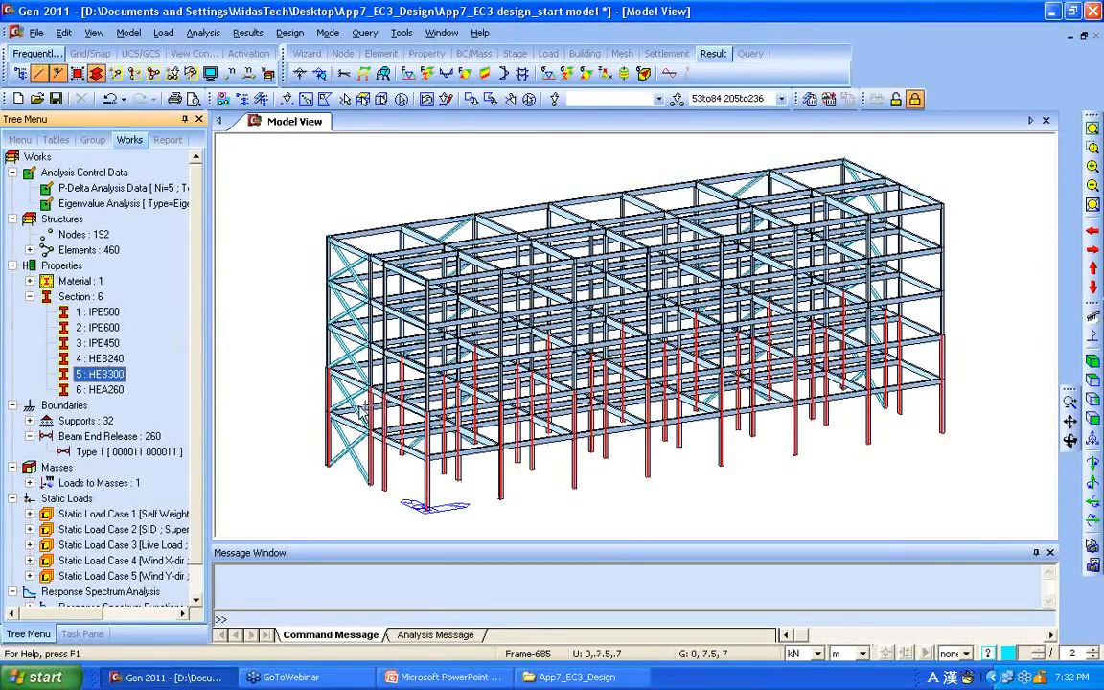
Step: Assign a live load reduction factor of 0.75 on axial force to the selected HEB300 columns and inspect the assigned labels in the model
click(291, 33)
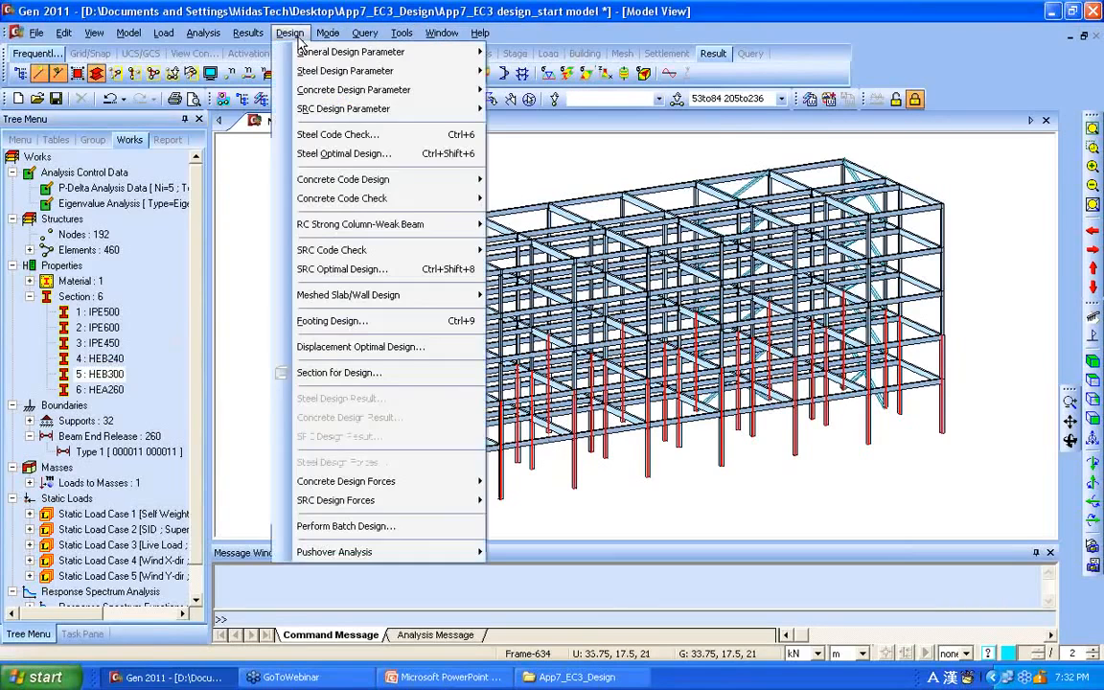
mouse_move(327, 60)
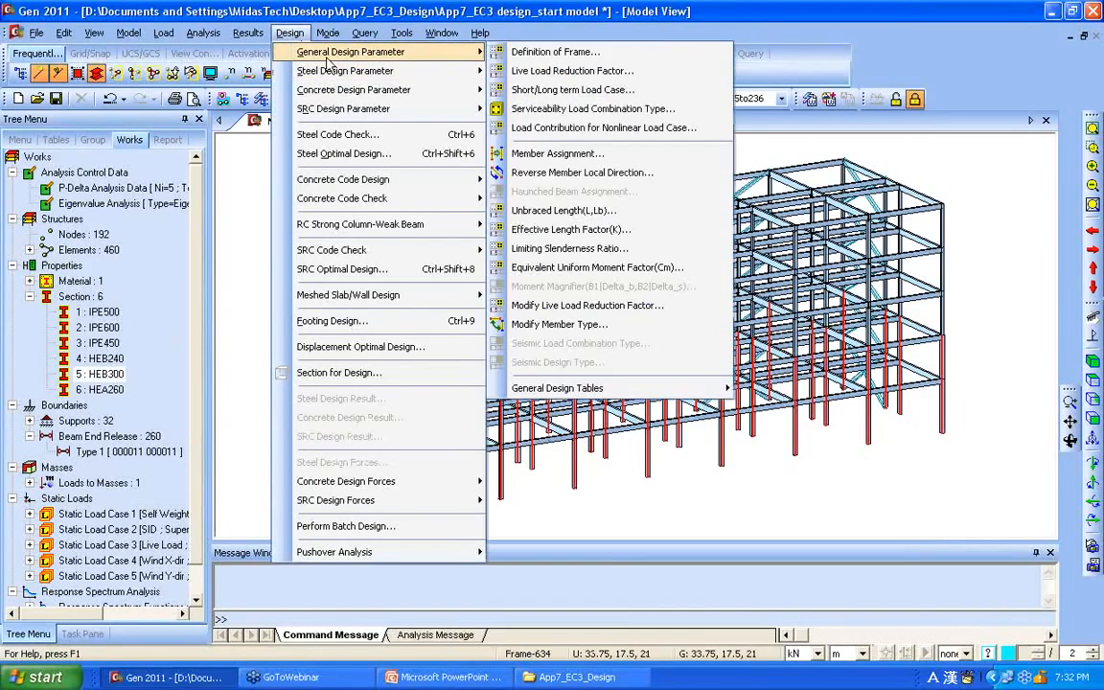
click(607, 313)
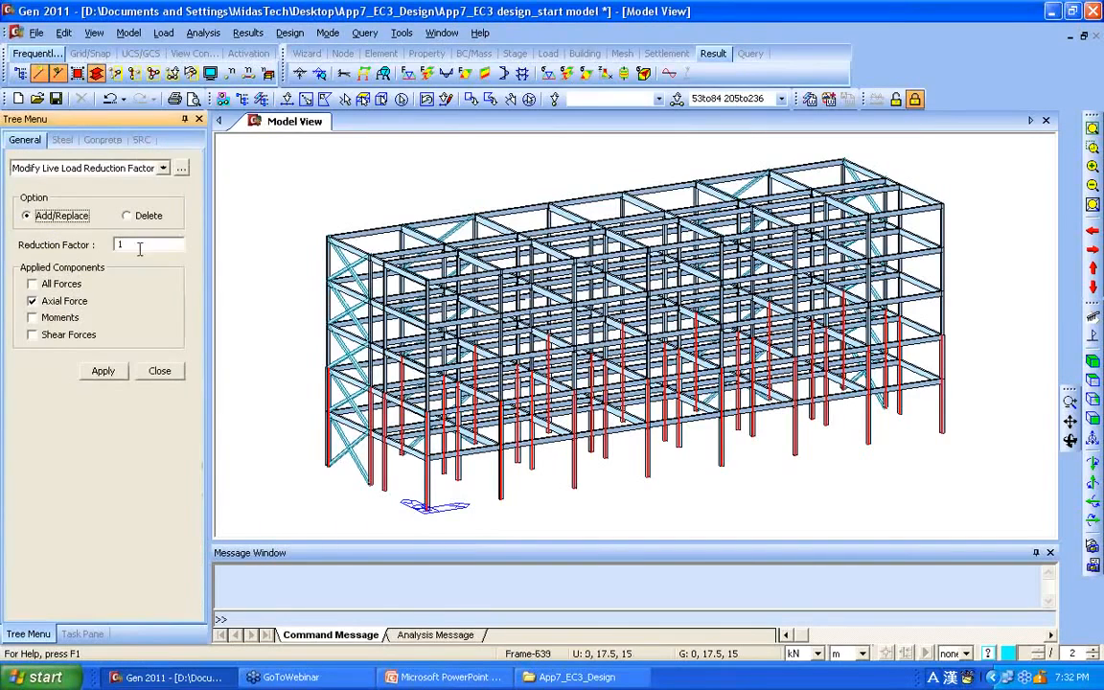
double_click(147, 245)
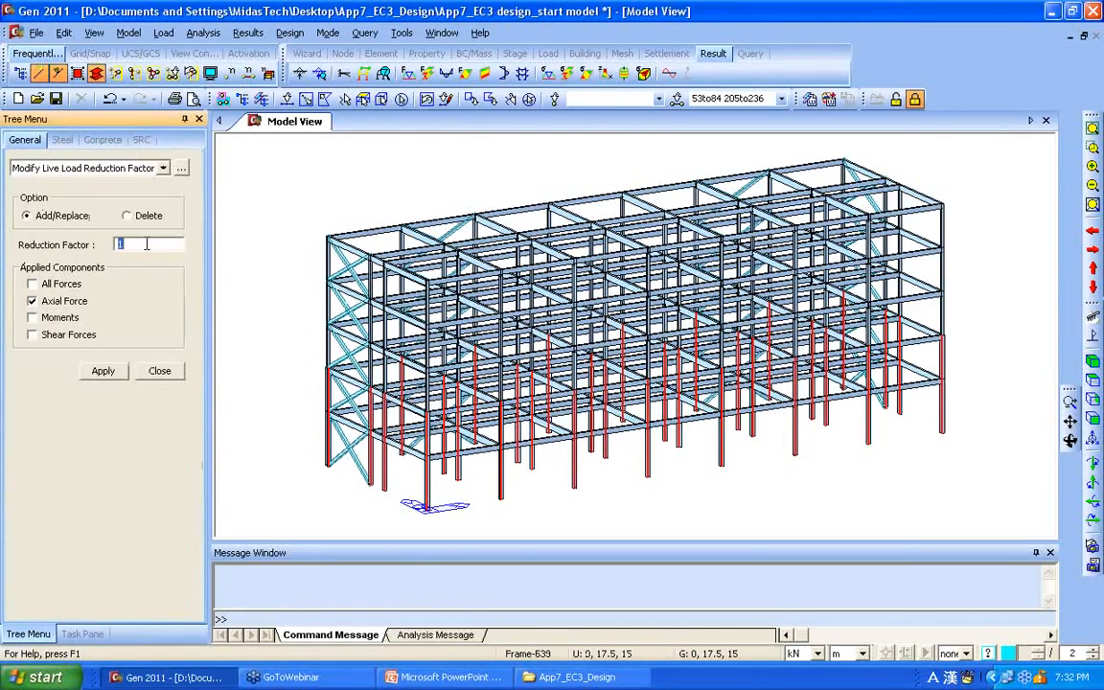
text(0.75)
click(110, 380)
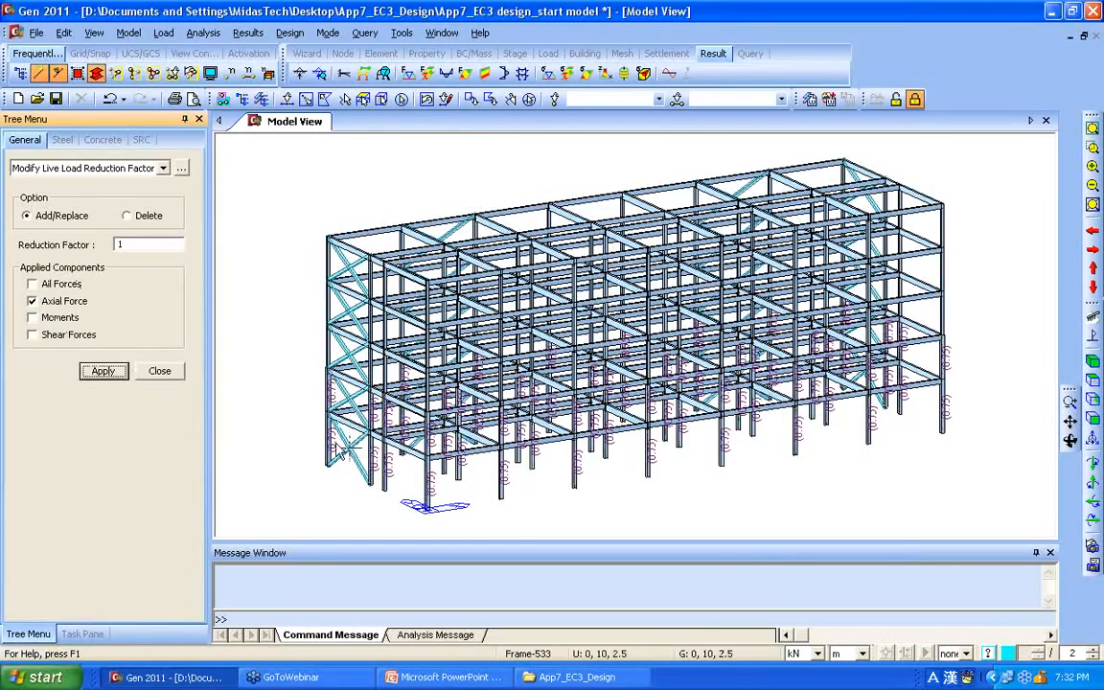
click(1092, 146)
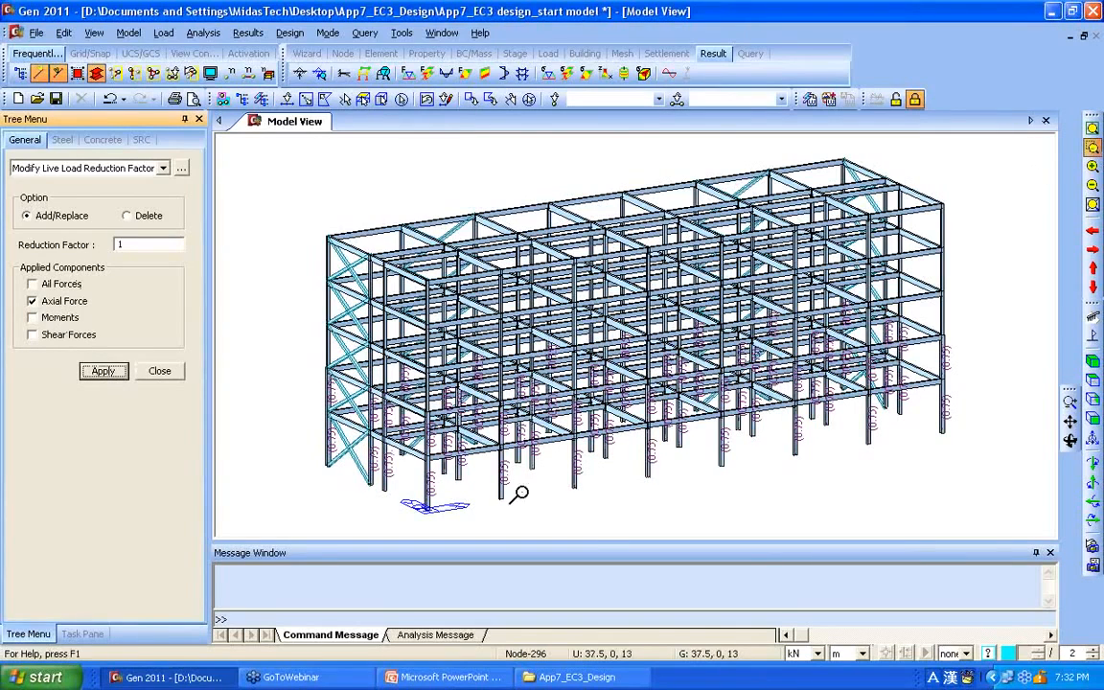
drag(293, 363, 347, 482)
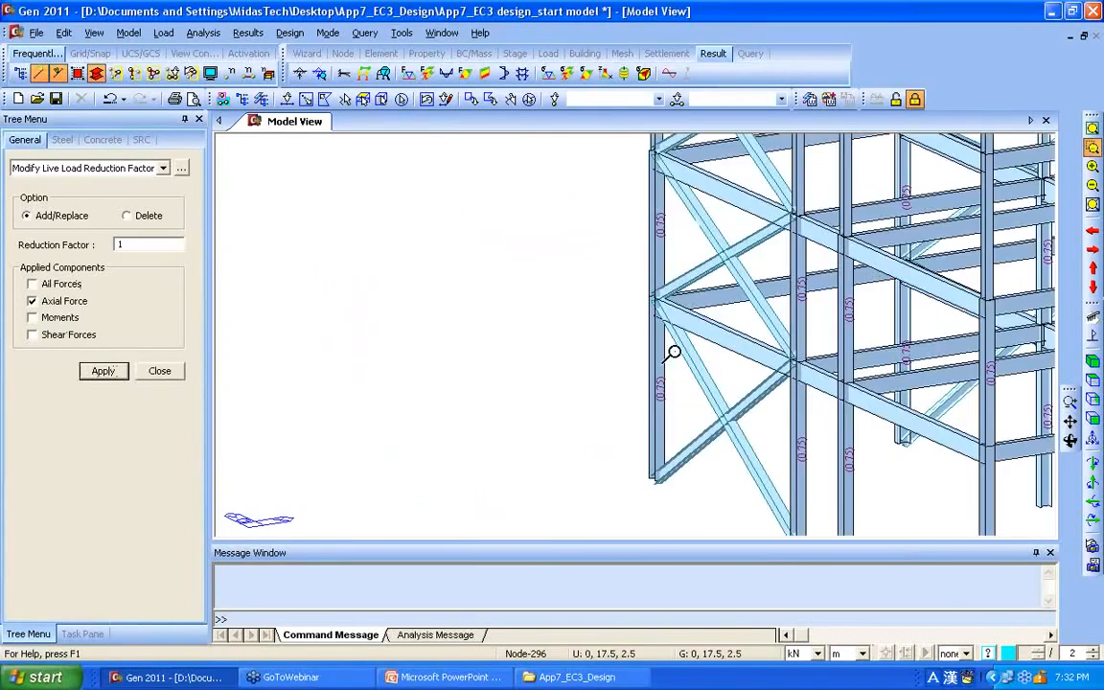
key(ctrl+f)
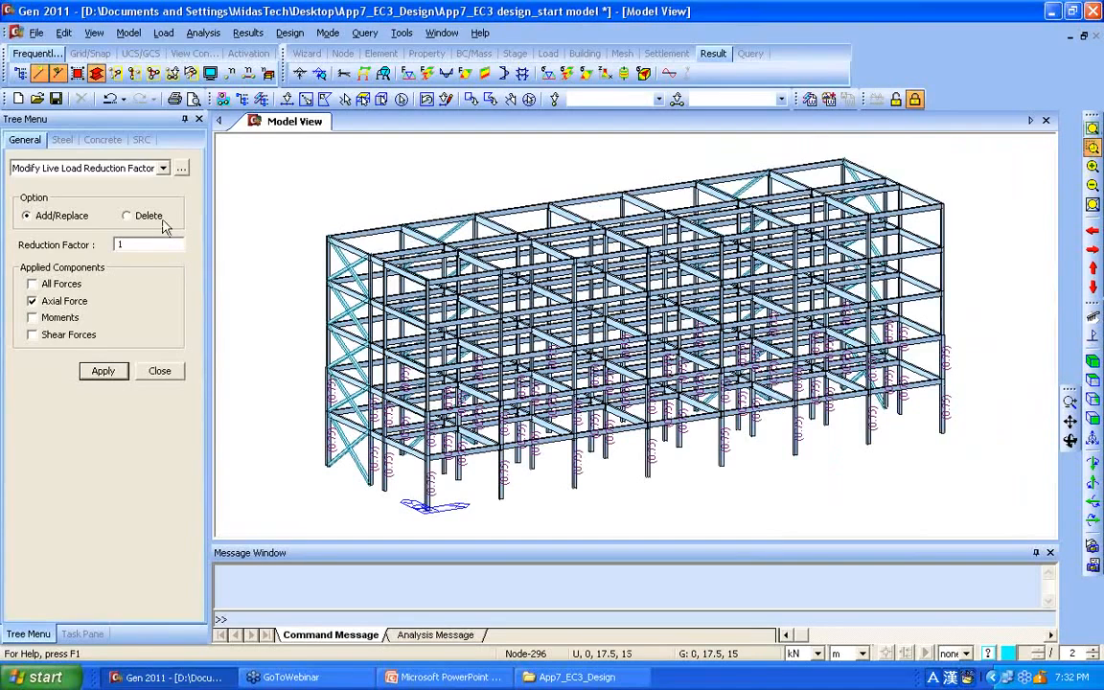
Step: Run the Steel Code Check to Eurocode3:05 and expand the result table to its full set of columns
click(290, 34)
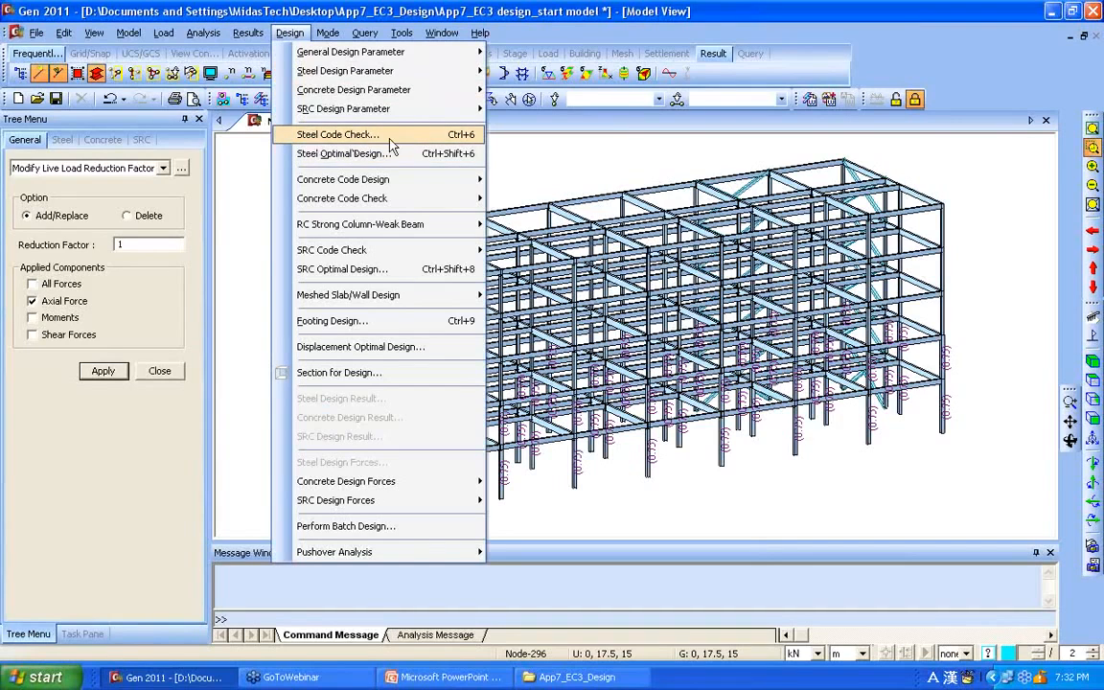
click(357, 135)
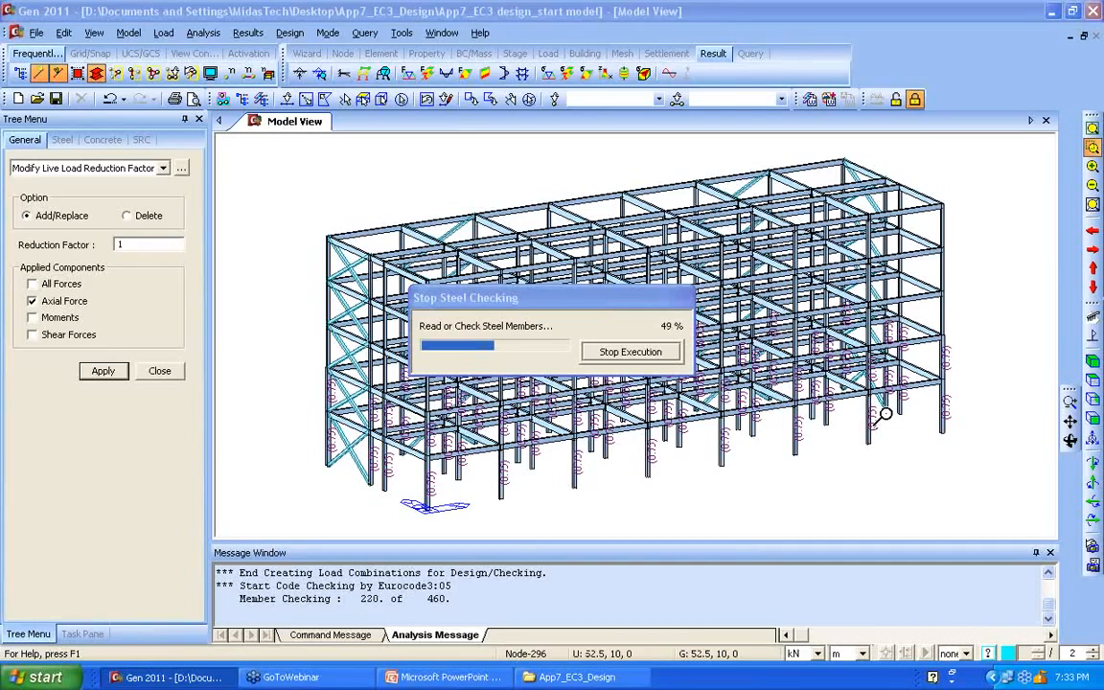
click(578, 297)
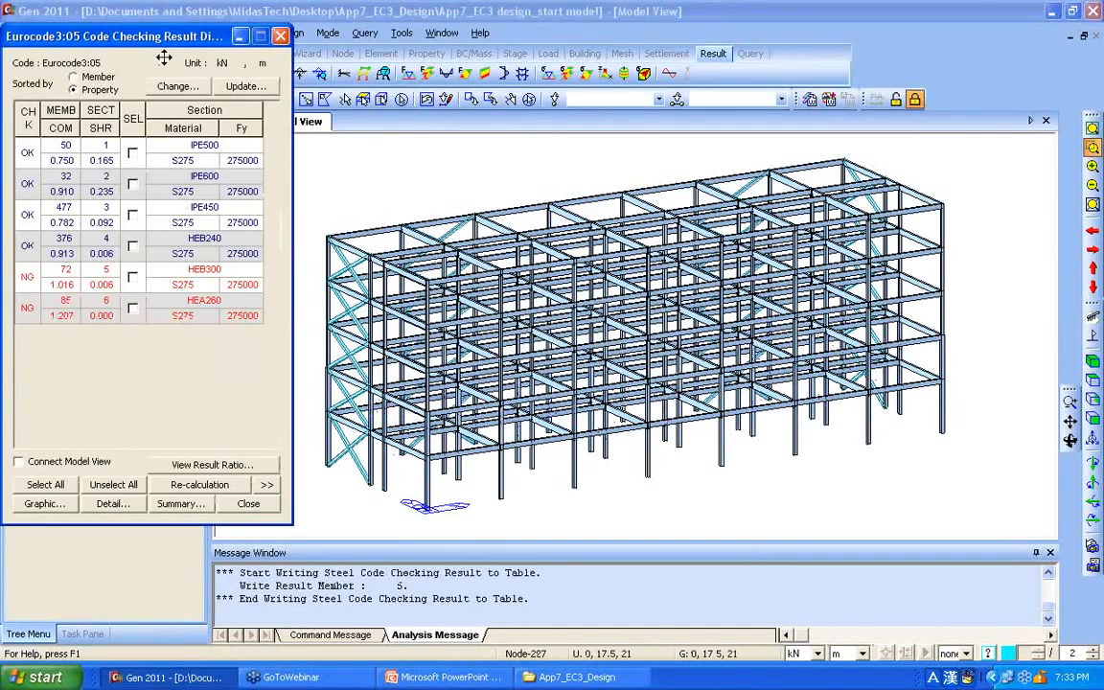
drag(164, 62, 393, 96)
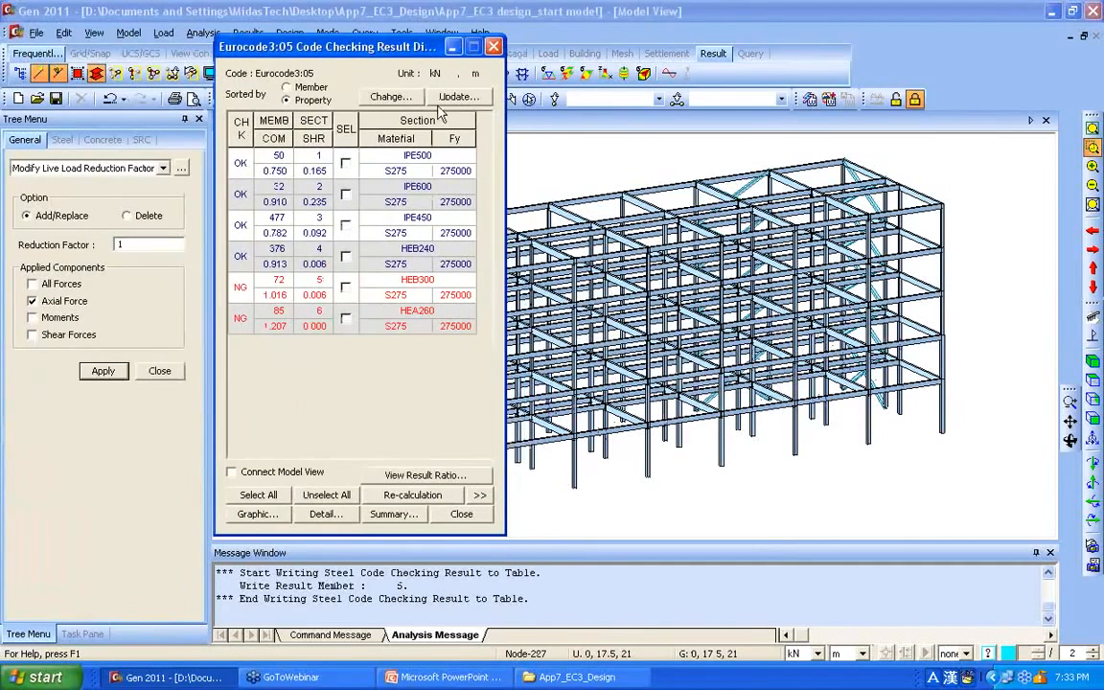
click(479, 496)
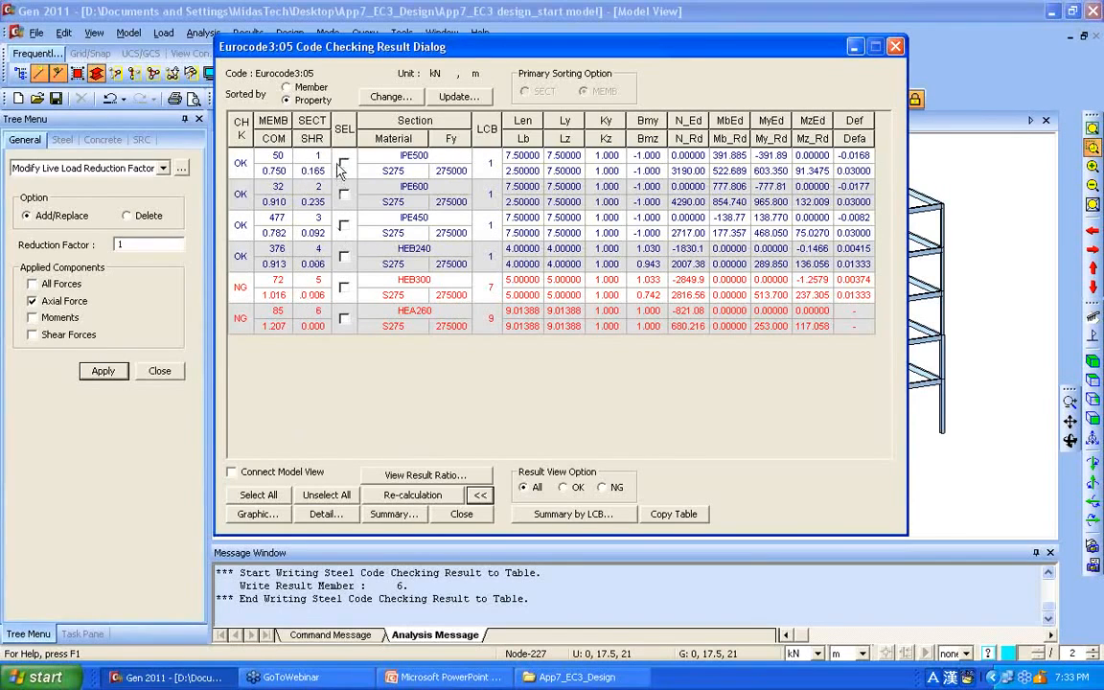
Step: Open the graphic design report for the IPE500 section from the code checking results
click(343, 164)
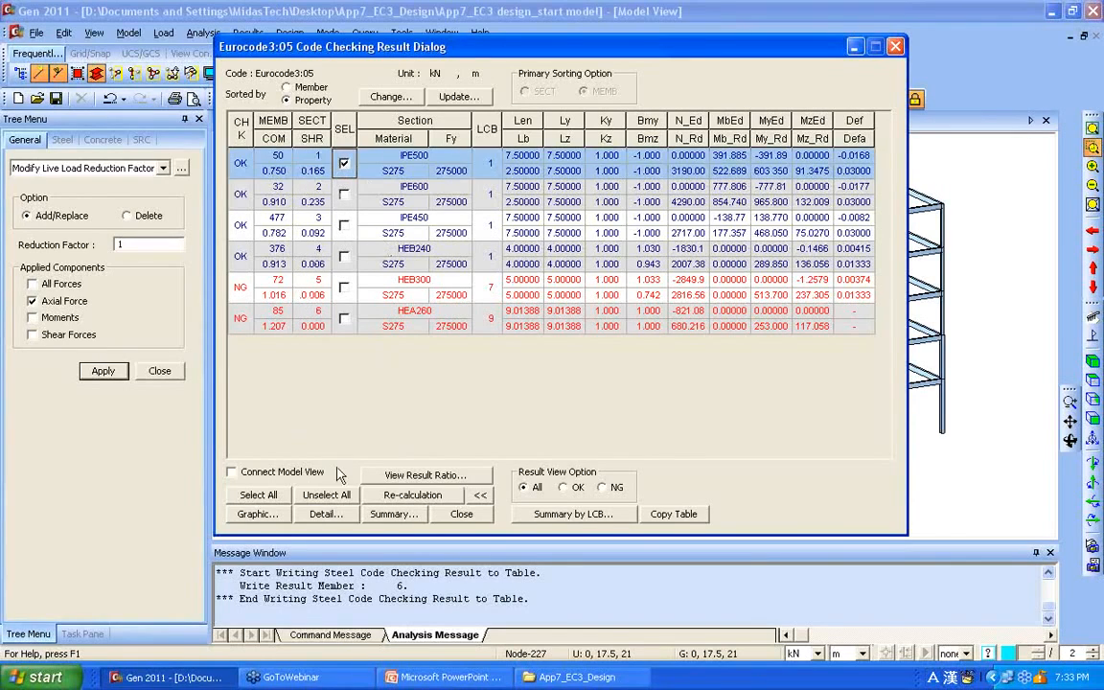
click(257, 514)
drag(258, 17, 694, 24)
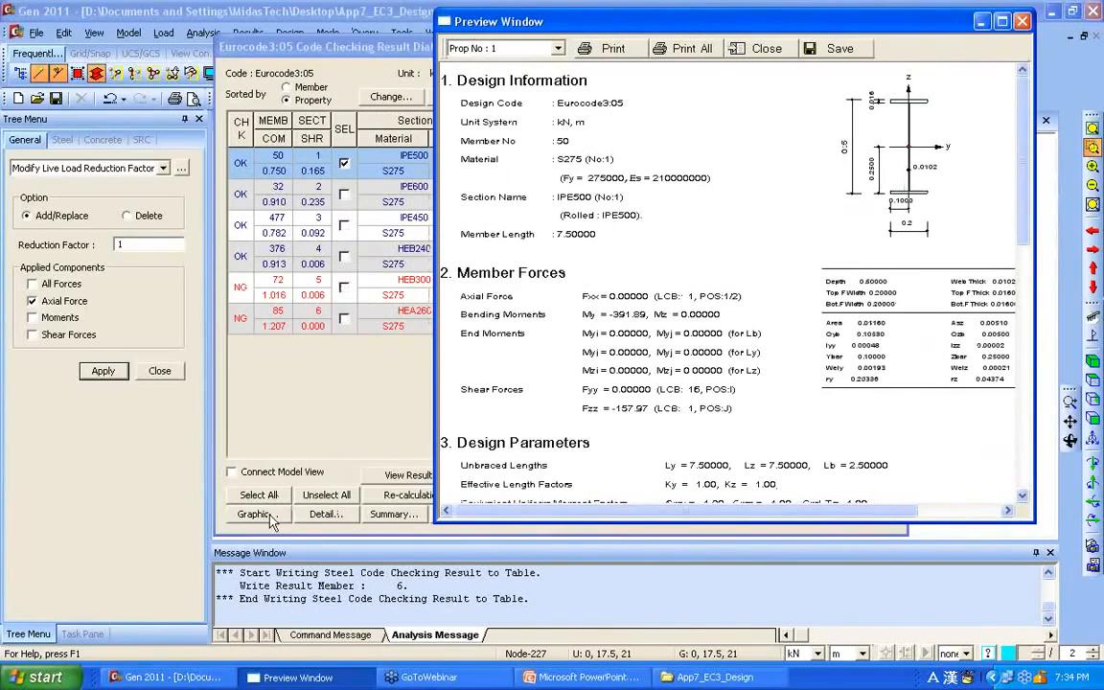
drag(704, 21, 522, 8)
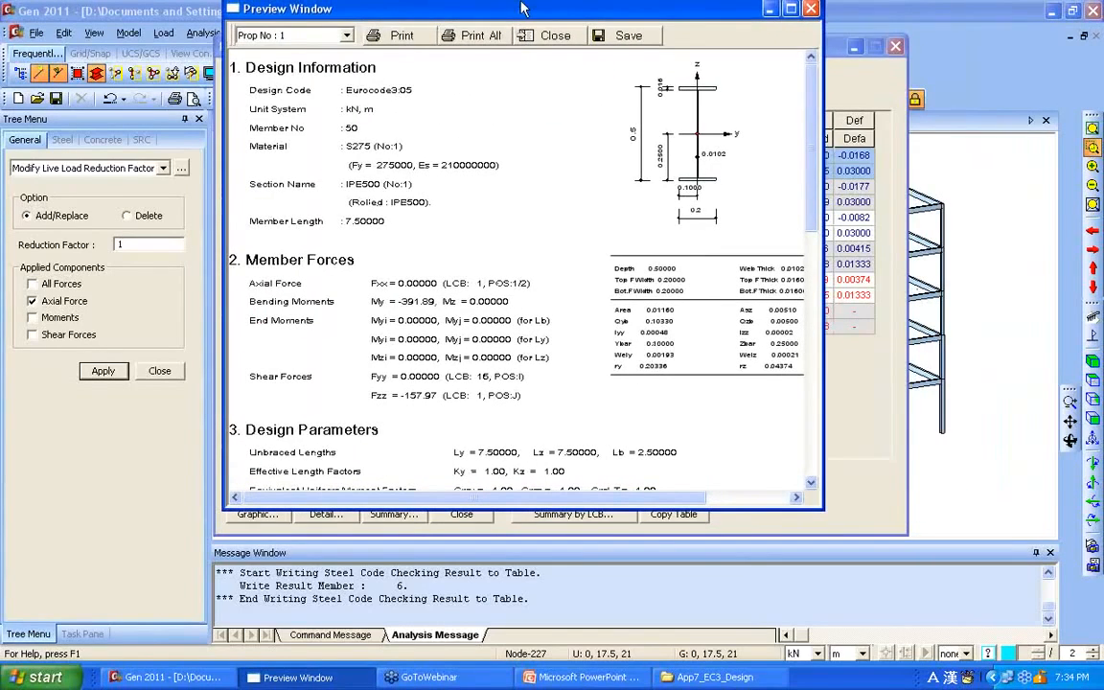
Step: Examine the IPE500 report's member forces, design parameters, resistance checks and deflection check, and close the report
scroll(468, 280, down, 2)
scroll(575, 306, up, 2)
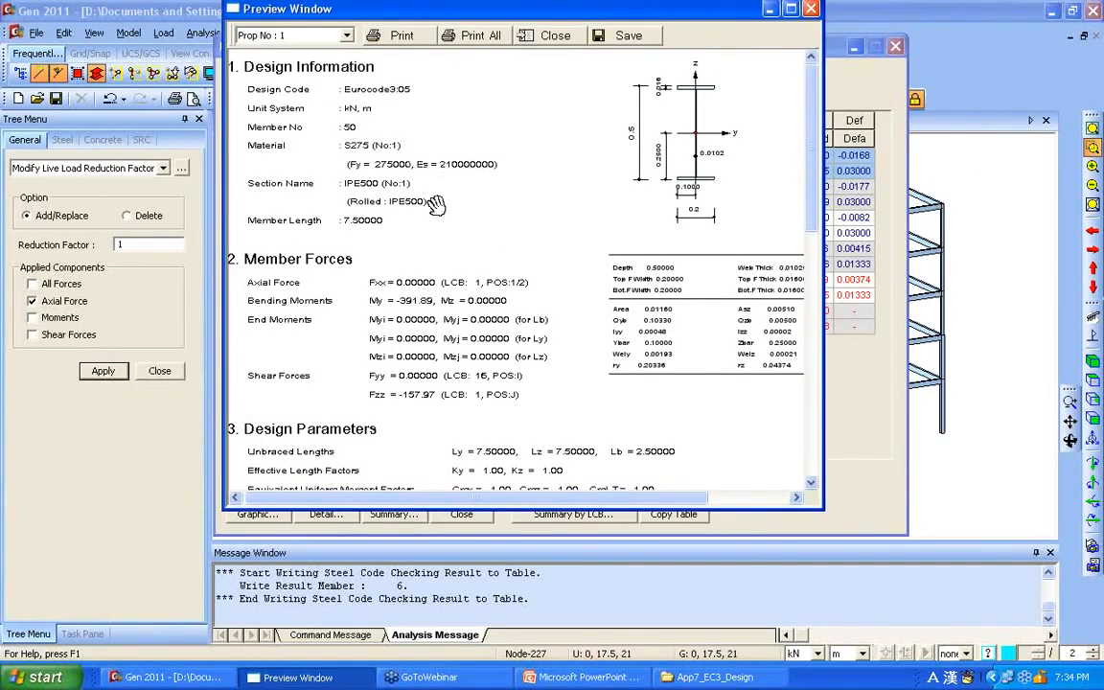
scroll(498, 259, down, 1)
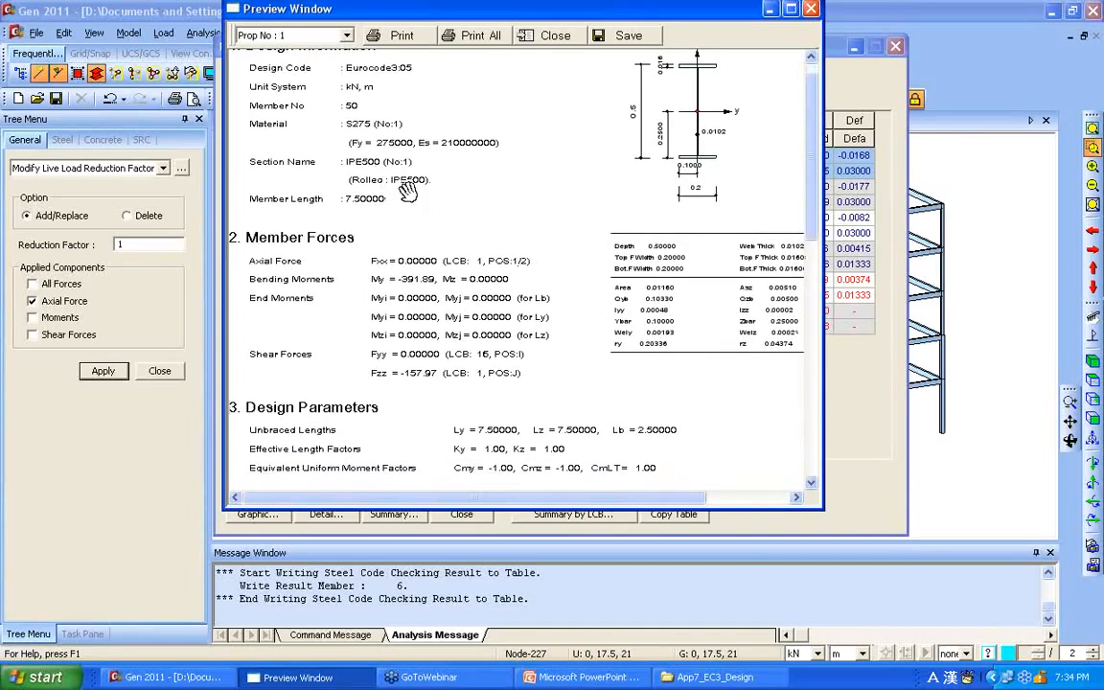
scroll(431, 269, down, 5)
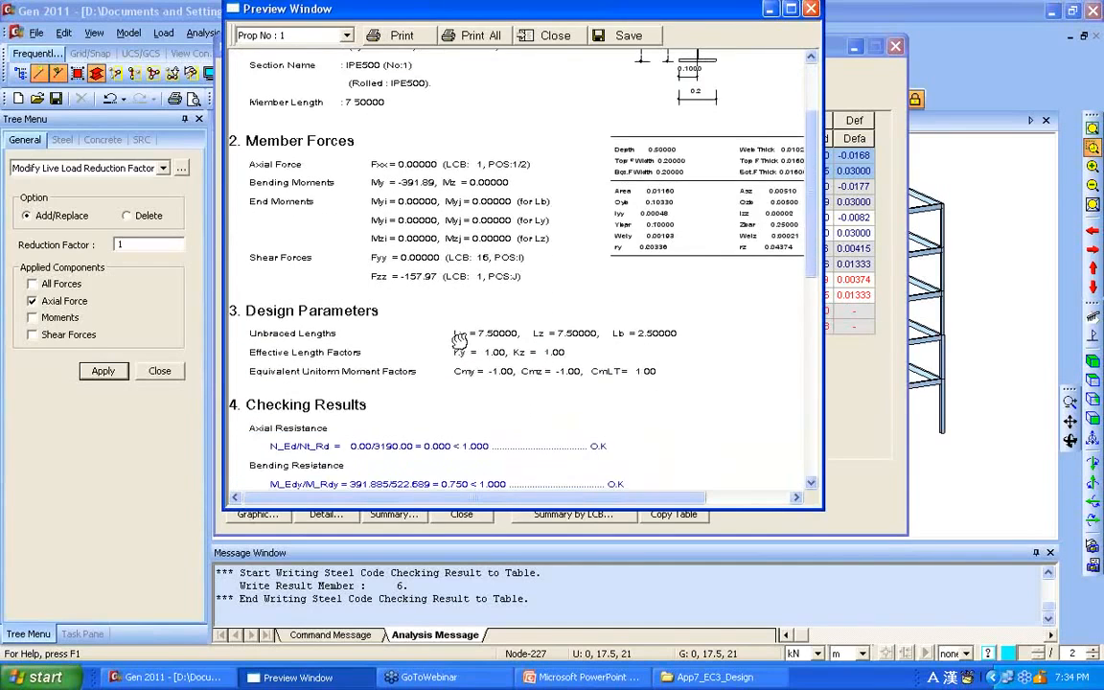
scroll(460, 340, down, 10)
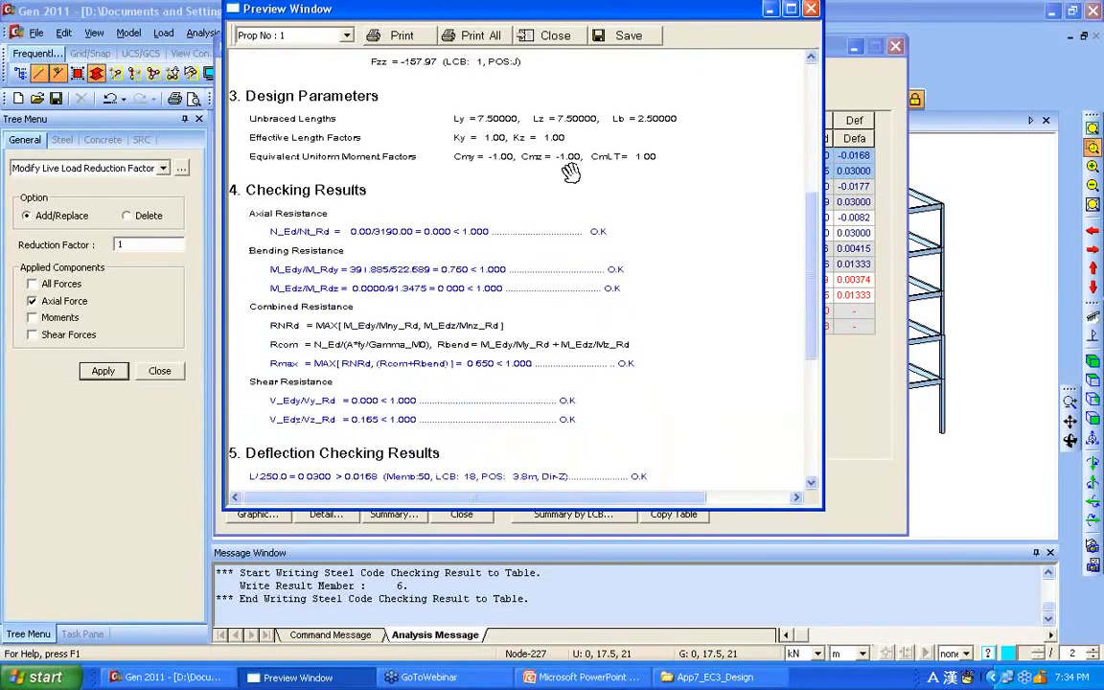
scroll(384, 241, down, 1)
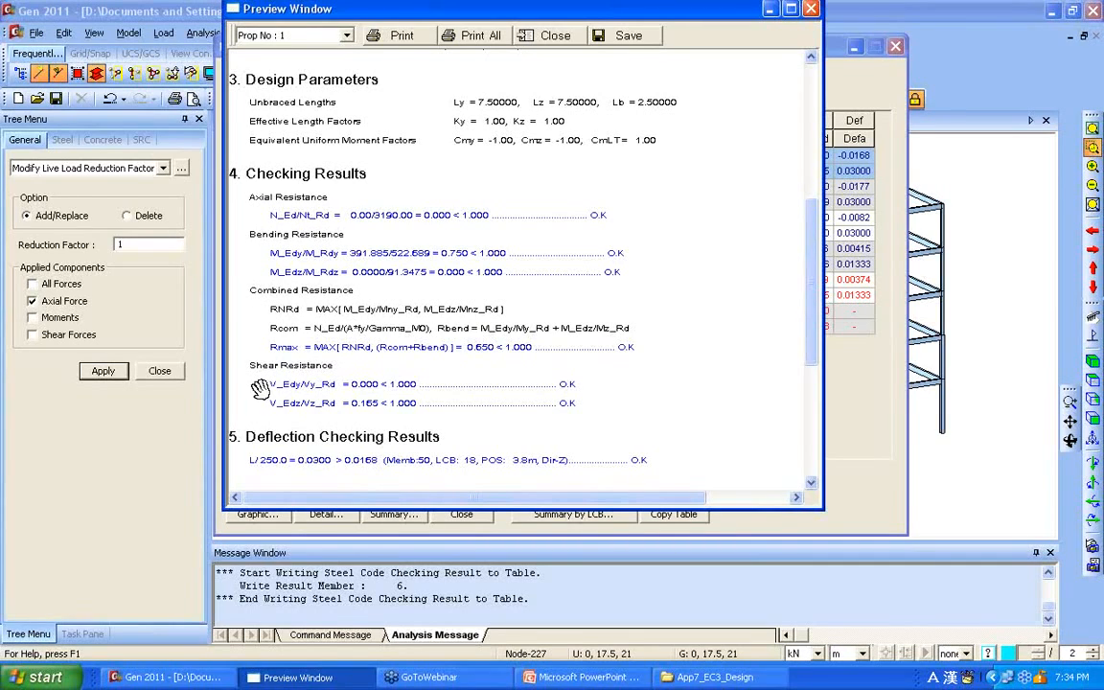
scroll(380, 383, down, 2)
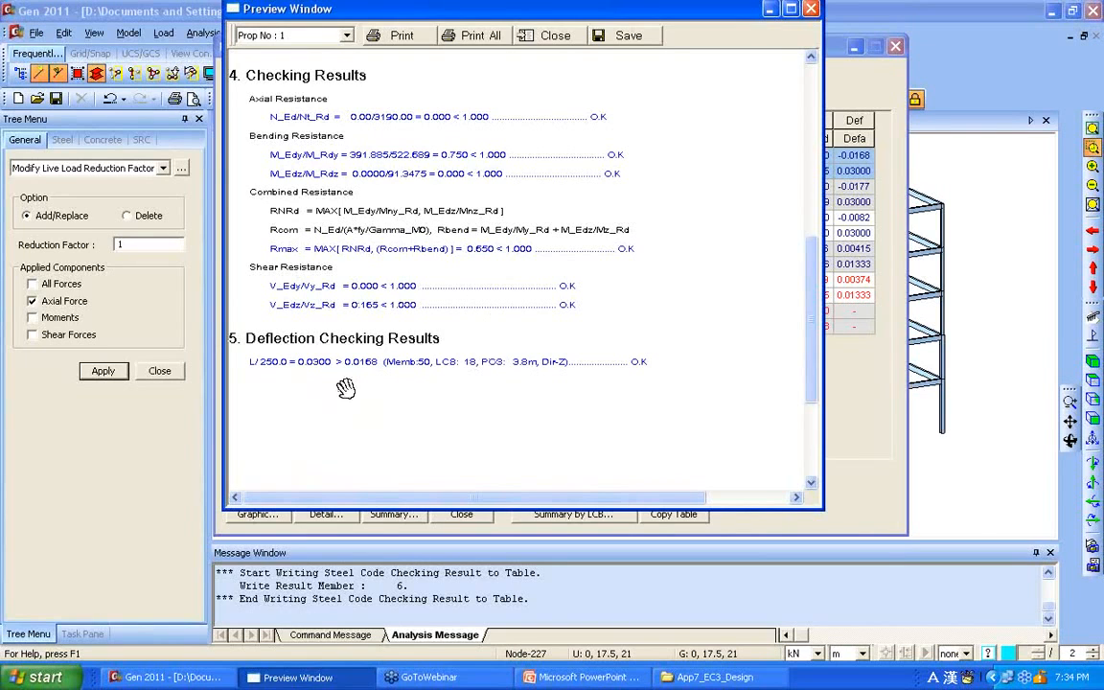
scroll(461, 309, up, 1)
scroll(494, 305, up, 5)
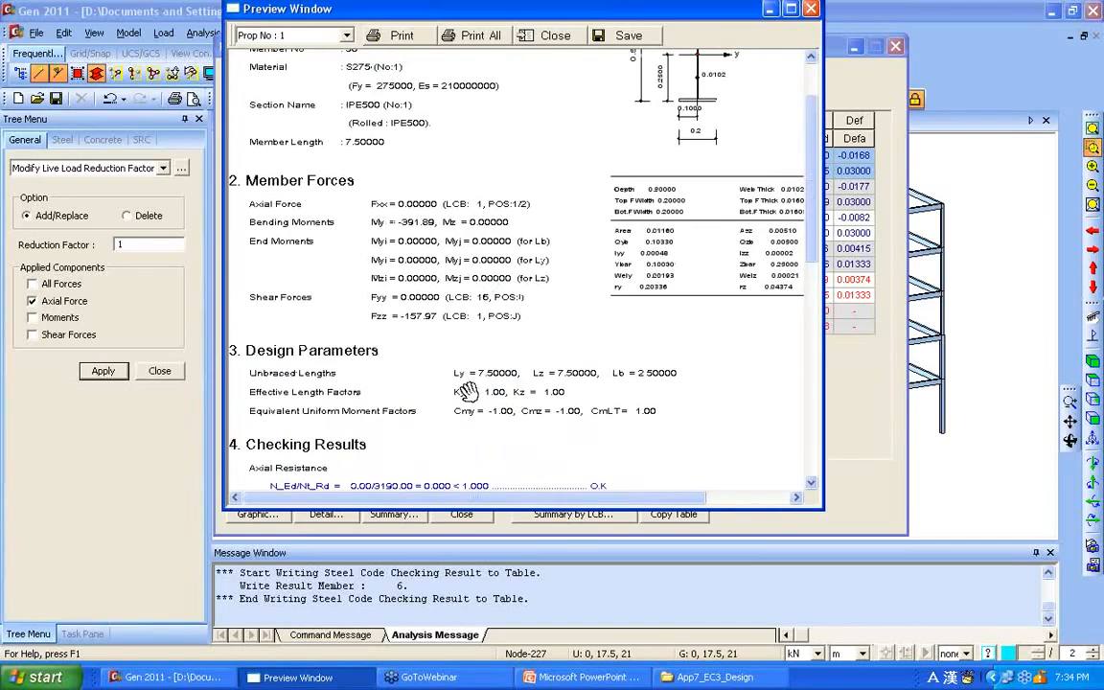
scroll(410, 406, down, 1)
drag(410, 406, 422, 270)
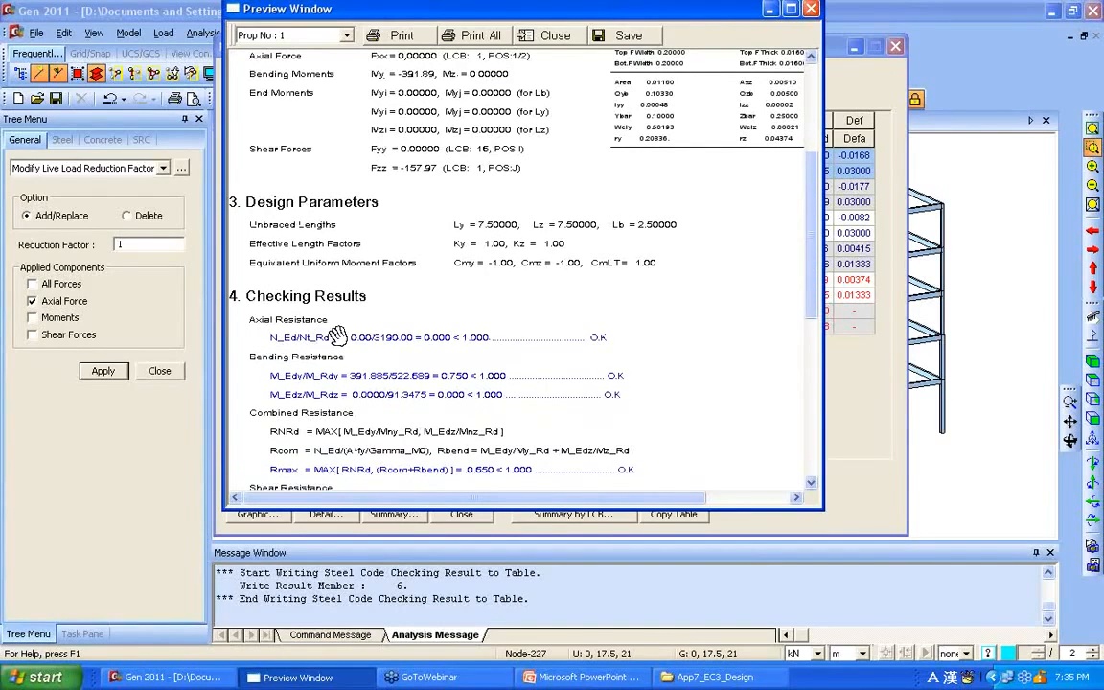
scroll(555, 228, down, 3)
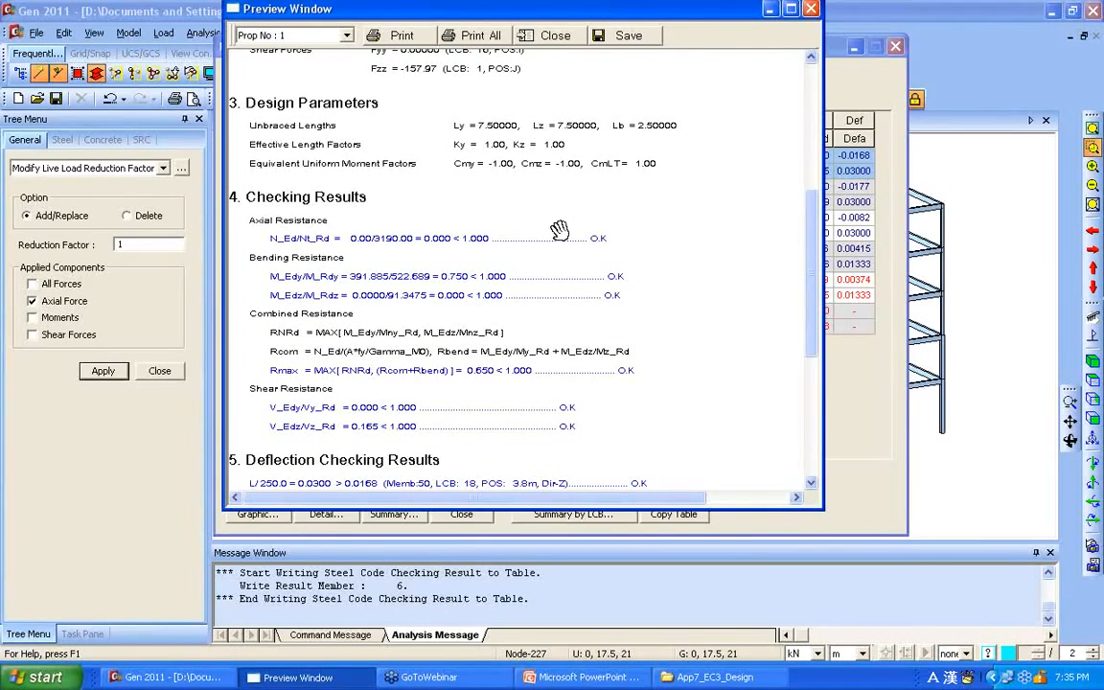
click(810, 10)
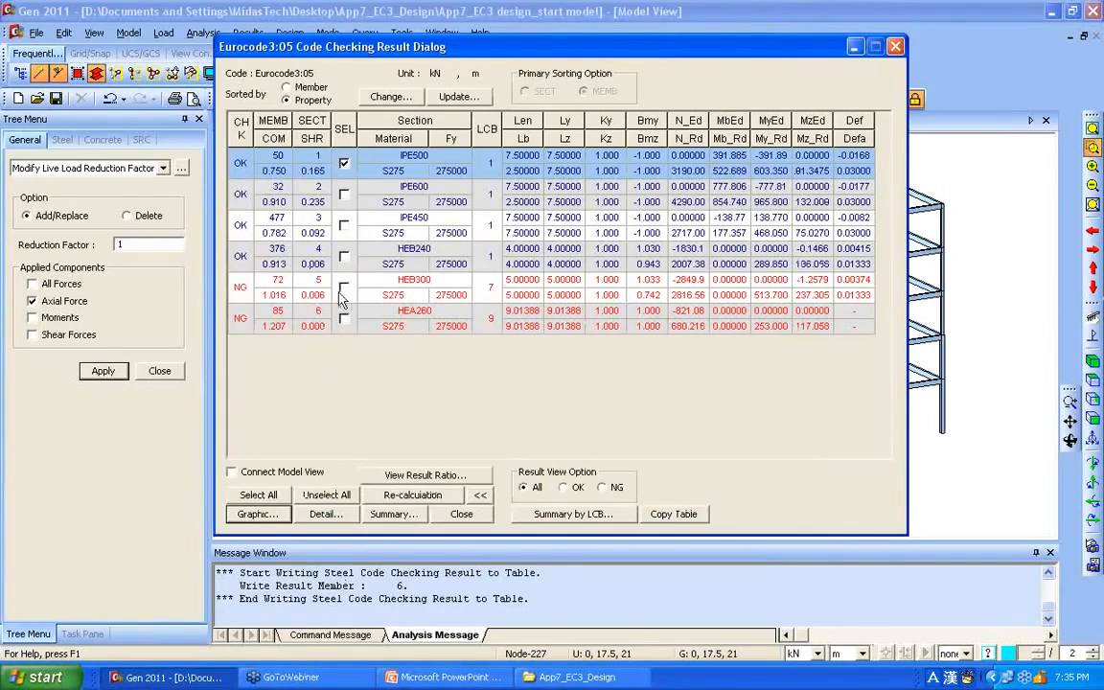
Step: Clear the IPE500 selection in the code checking results and collapse the table to its compact form beside the model
drag(447, 38, 302, 75)
click(126, 141)
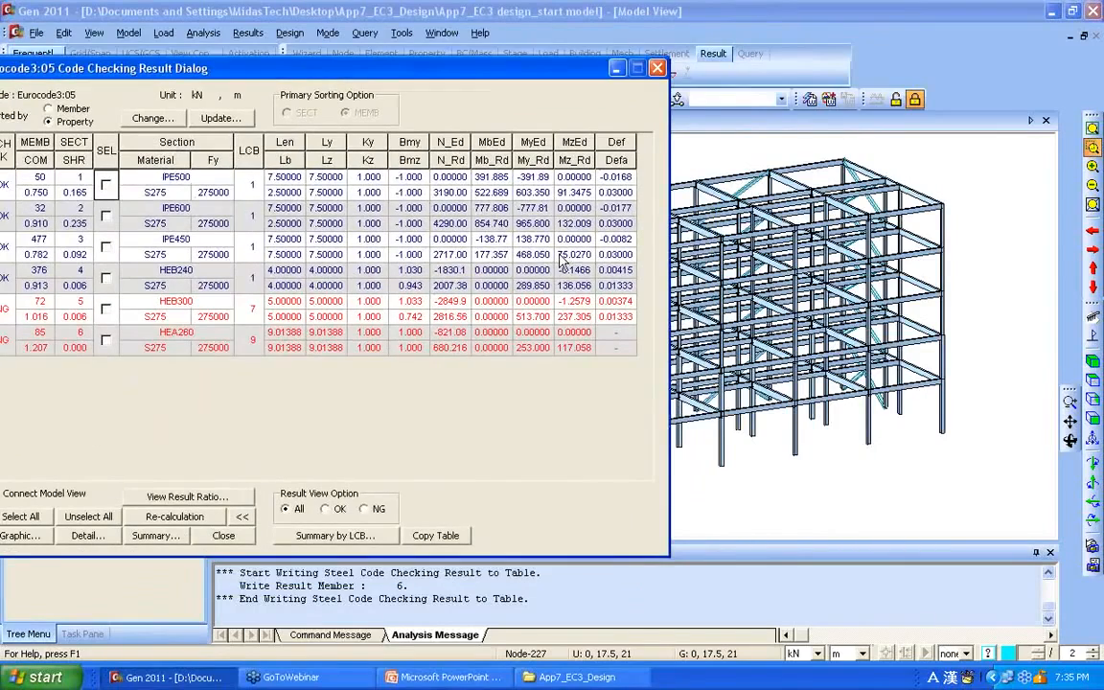
click(246, 518)
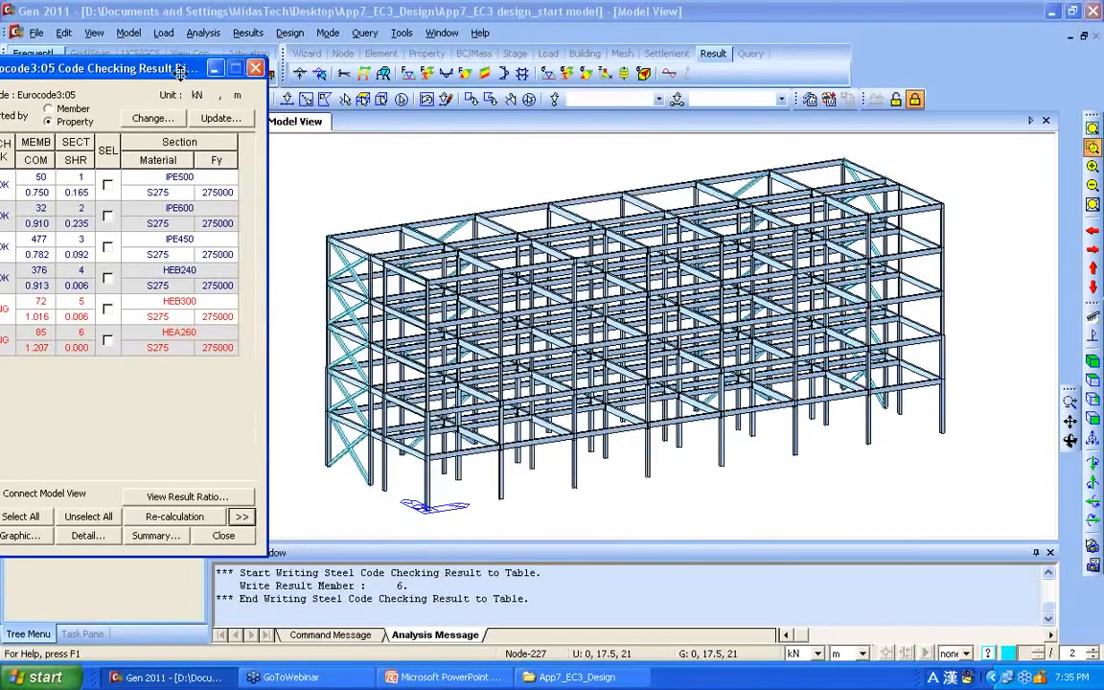
drag(125, 61, 174, 34)
Step: Link the results to the model view and open the detailed code checking report for the HEB300 section
click(82, 461)
click(166, 276)
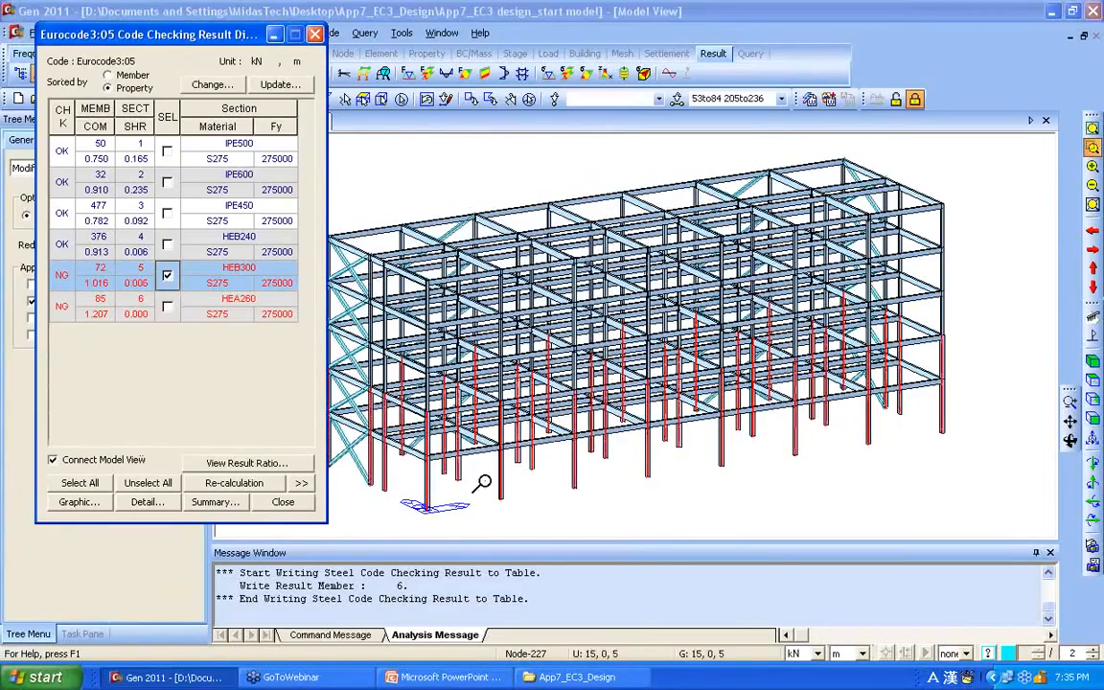
click(147, 502)
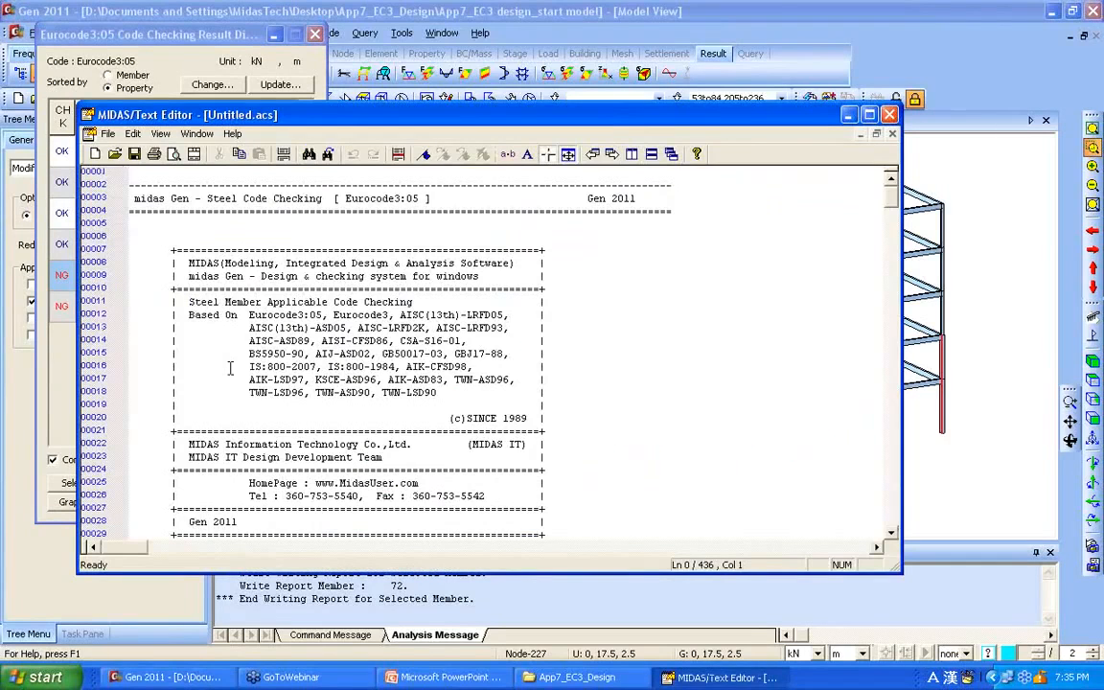
Step: Skim the detailed HEB300 code checking report down to its section and force data, and maximize the report window
click(468, 322)
scroll(468, 322, down, 20)
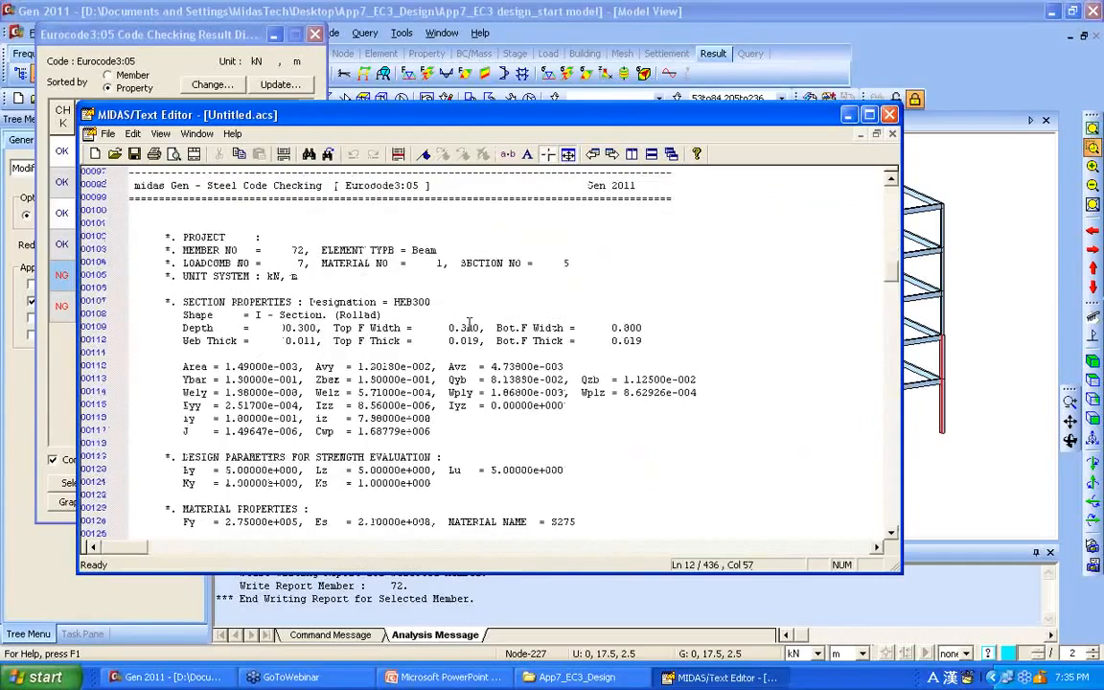
scroll(469, 322, up, 7)
scroll(469, 322, down, 9)
scroll(468, 332, down, 7)
scroll(468, 332, down, 8)
scroll(396, 343, up, 17)
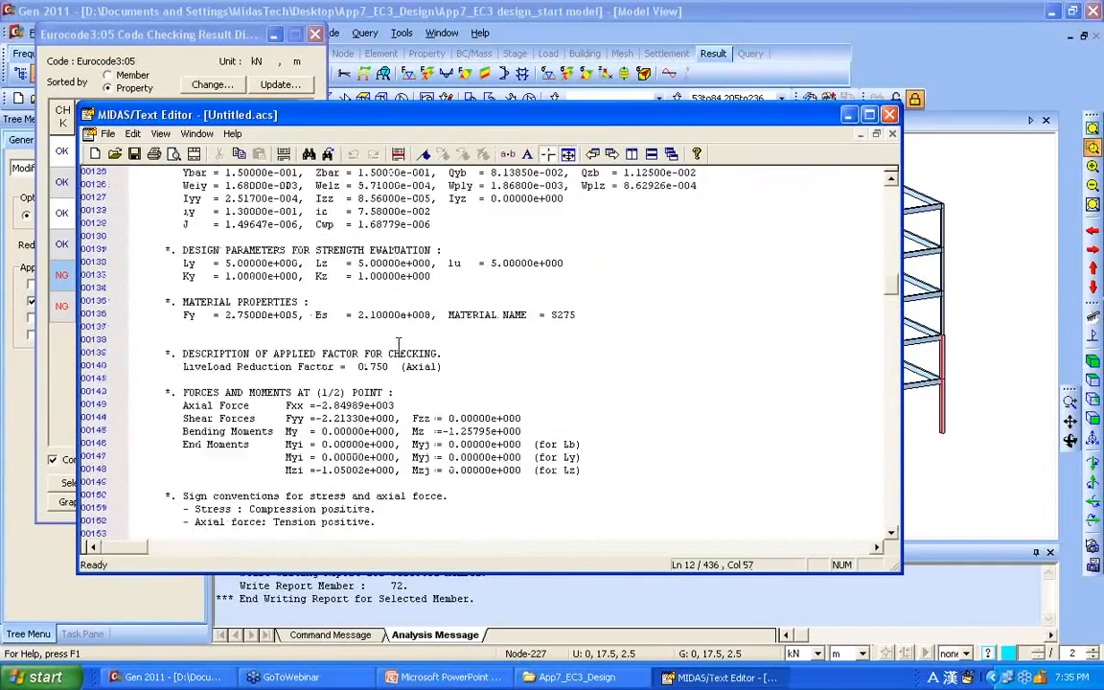
double_click(431, 116)
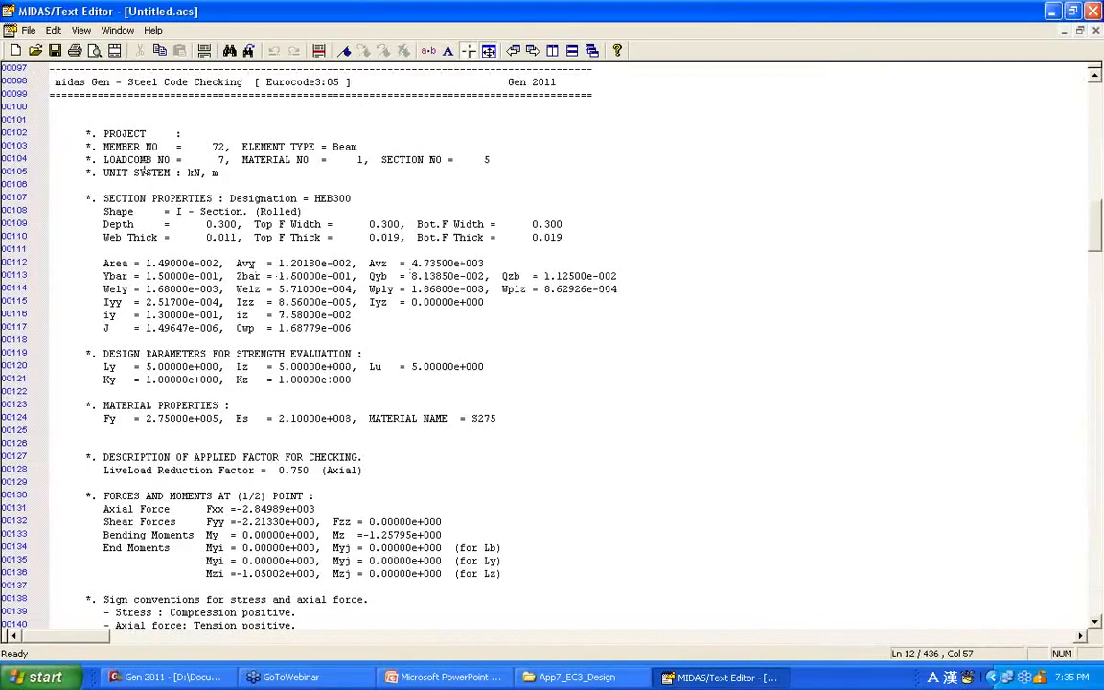
Step: Examine the report's section properties, highlighting the elastic moduli Wely and Welz and the plastic modulus Wply
drag(102, 197, 212, 197)
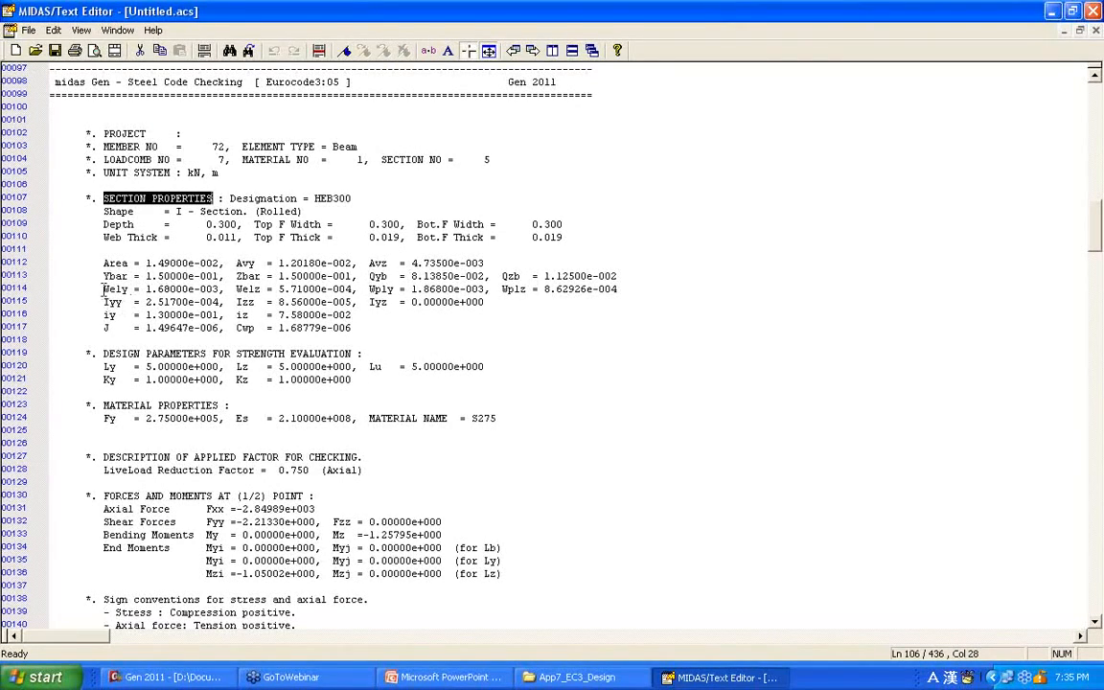
drag(104, 288, 123, 290)
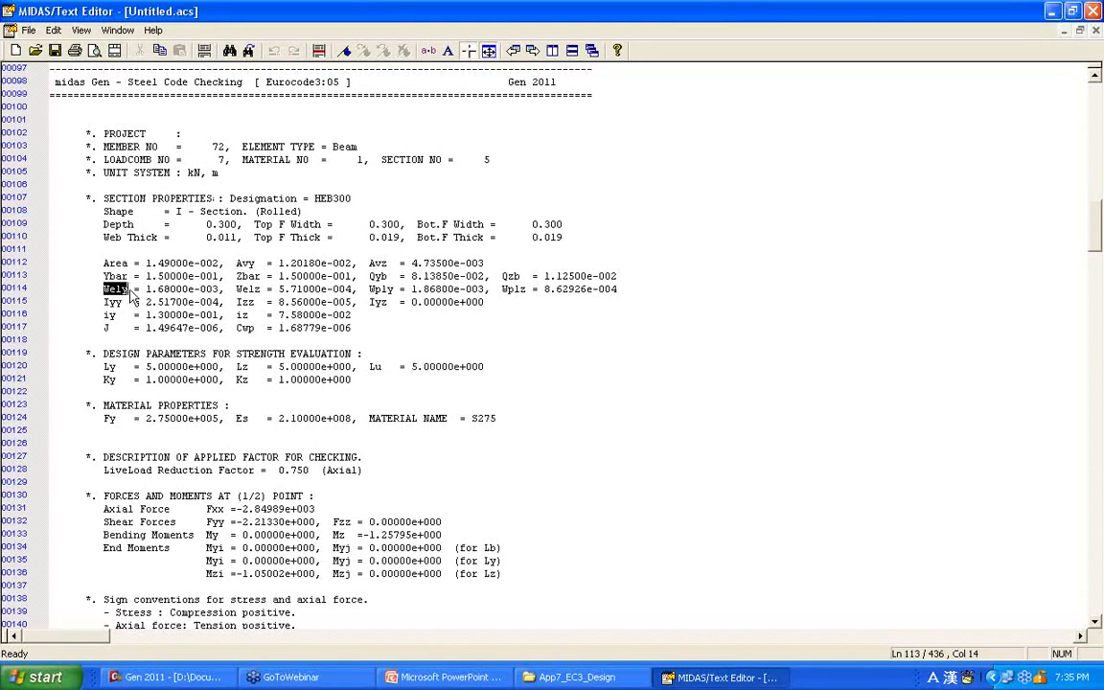
drag(236, 288, 267, 289)
drag(99, 289, 128, 290)
double_click(377, 288)
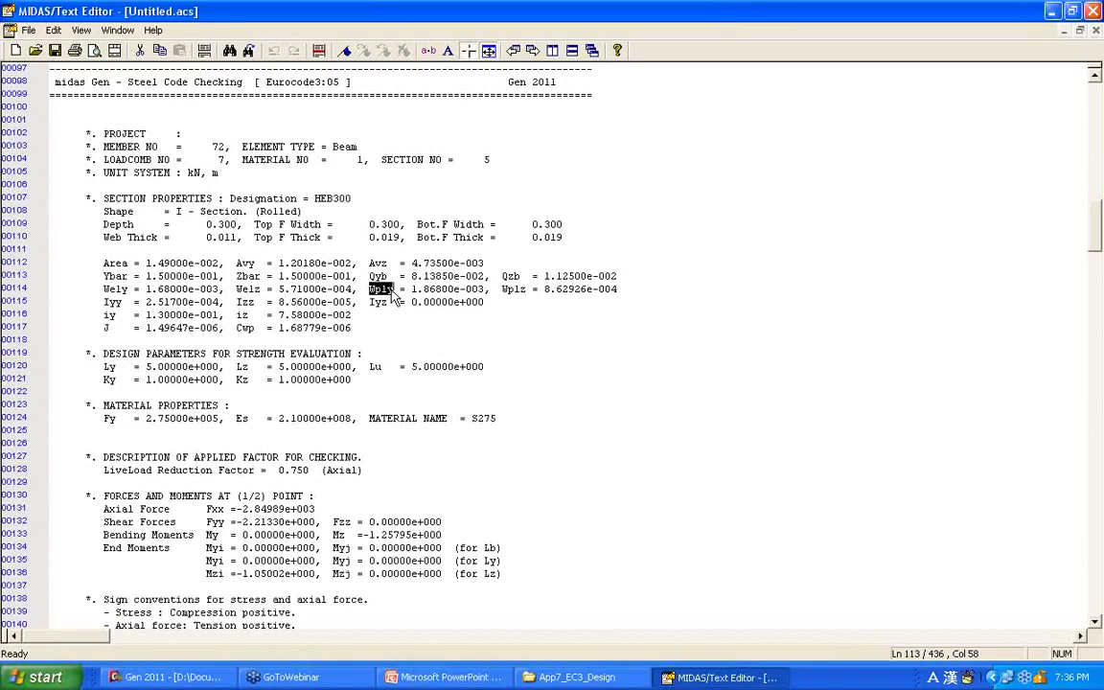
drag(231, 287, 252, 288)
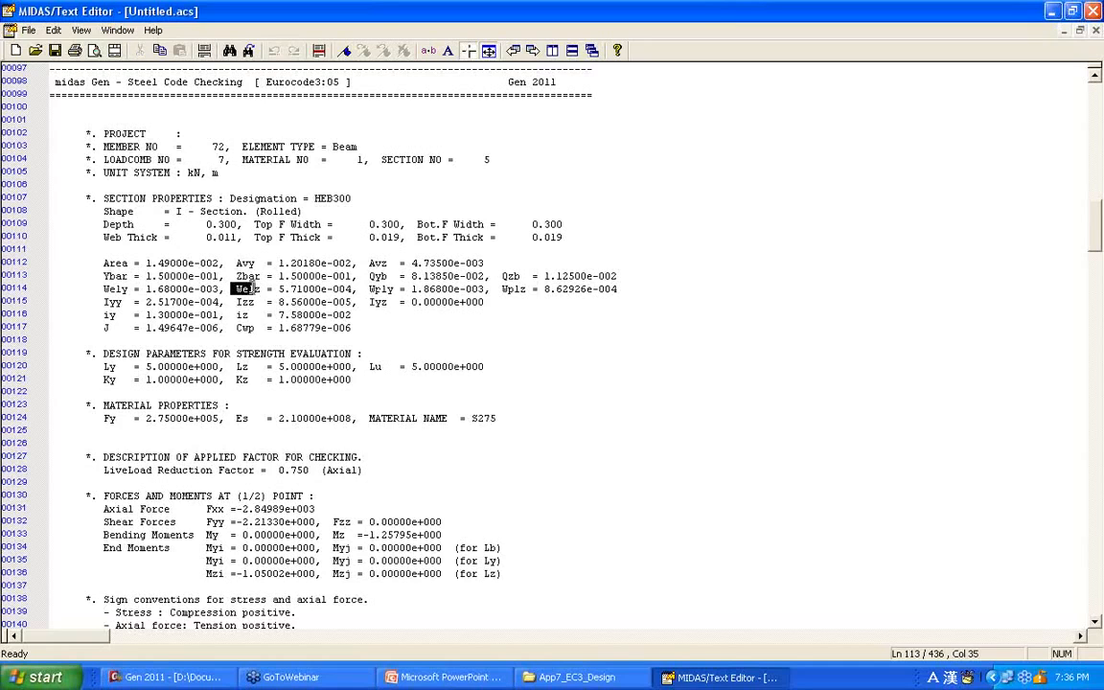
click(264, 295)
scroll(315, 301, down, 4)
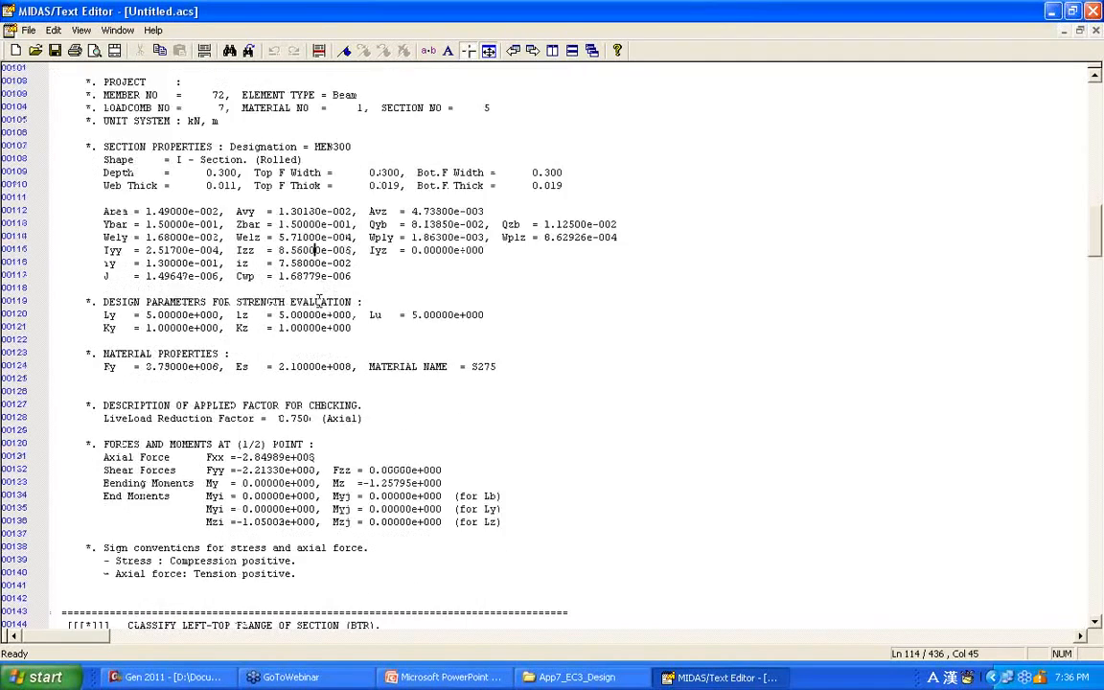
scroll(234, 402, up, 4)
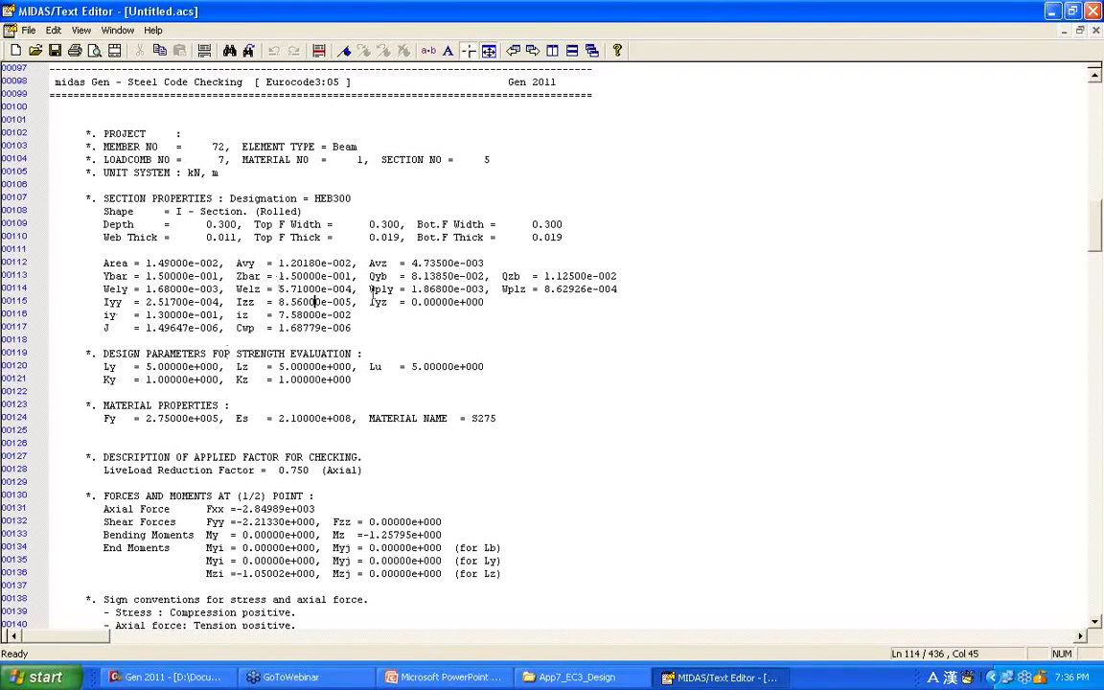
Step: Read through the design parameters and member forces to the section classification, highlighting the right-top, left-bottom and right-bottom flange headings
scroll(368, 295, down, 4)
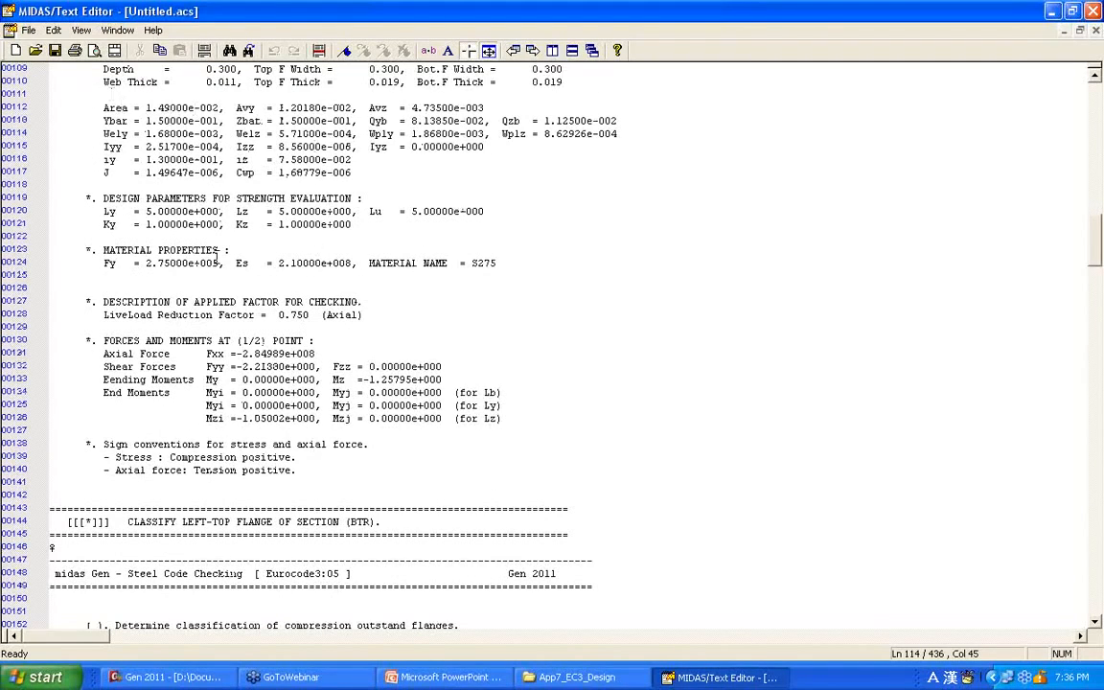
scroll(119, 177, down, 3)
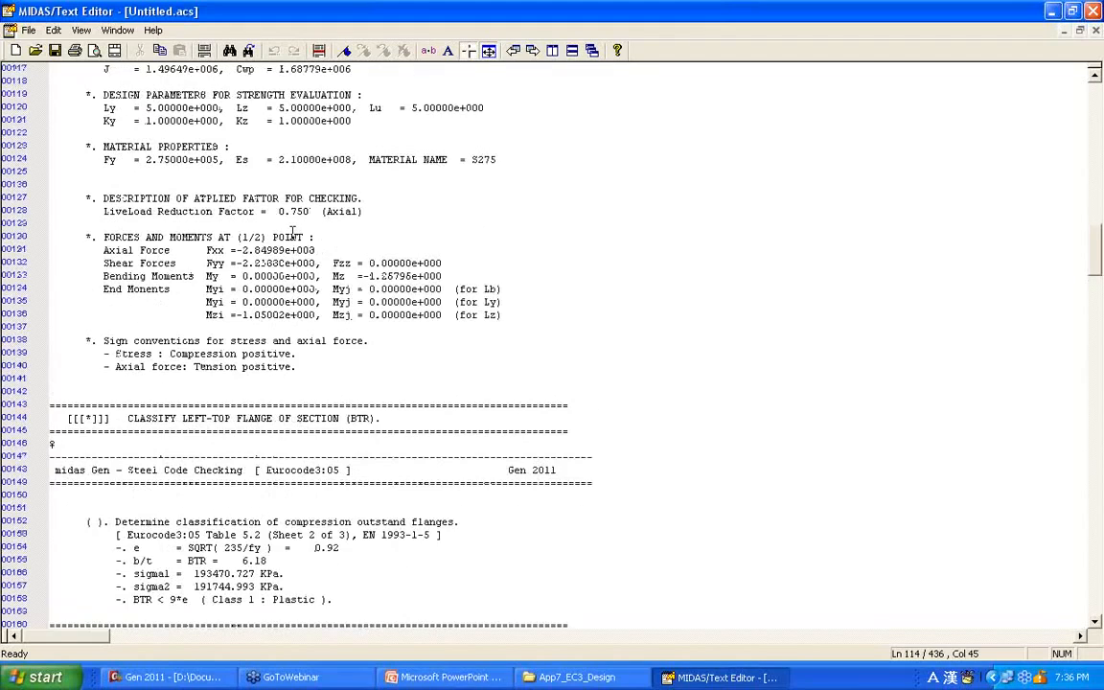
scroll(361, 226, down, 7)
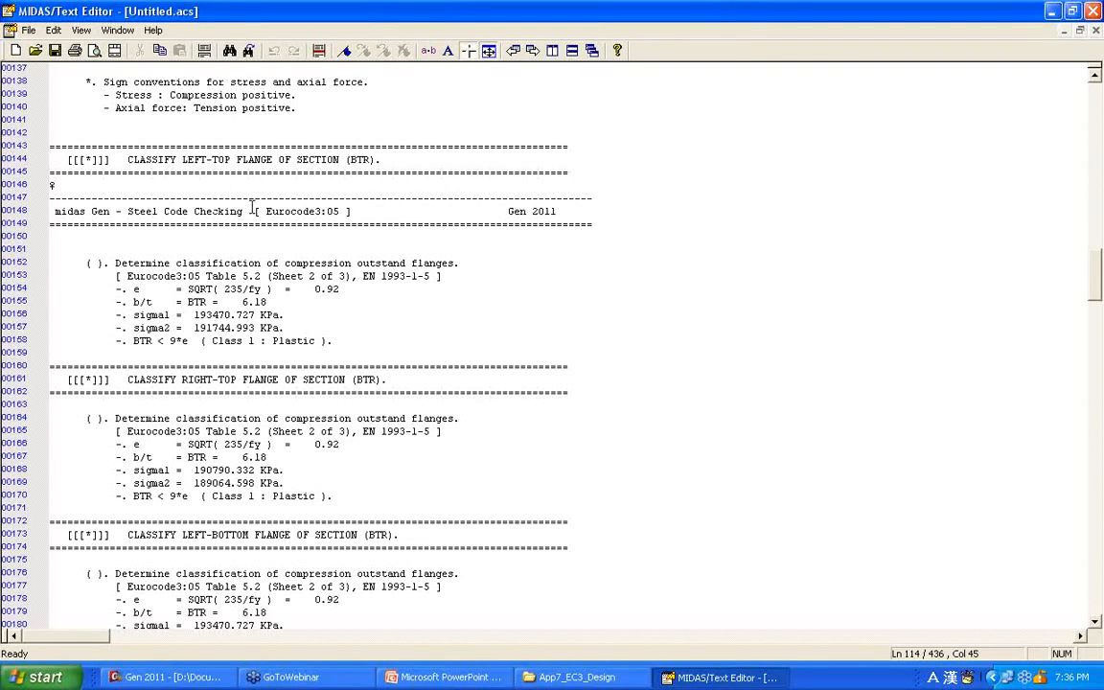
scroll(291, 219, down, 1)
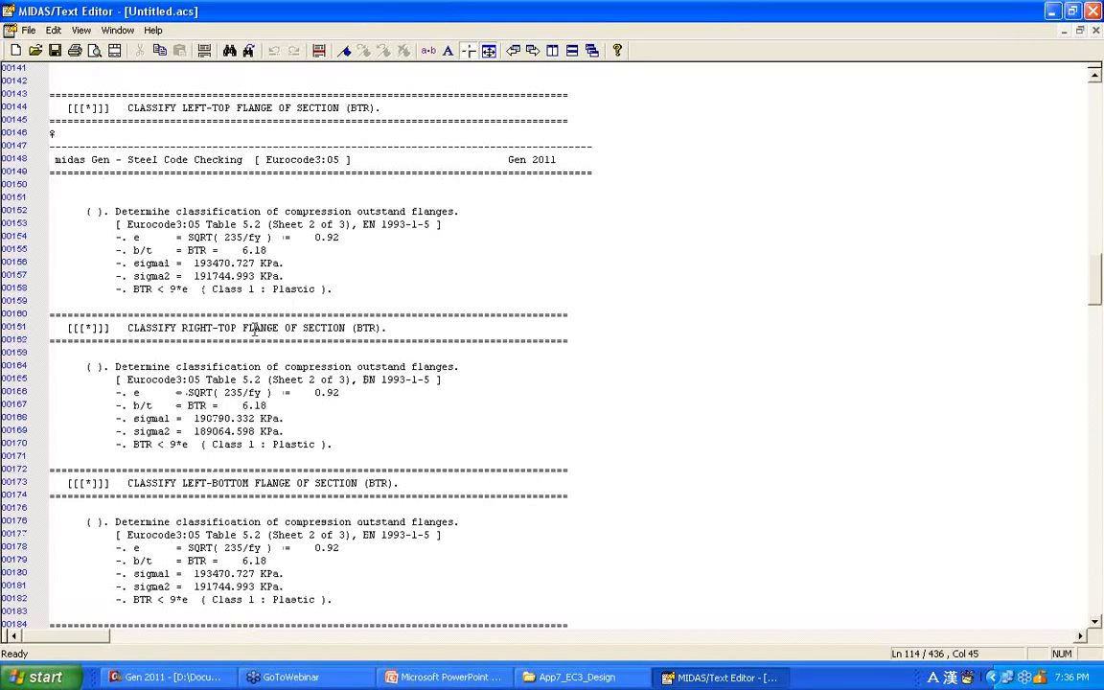
drag(127, 327, 389, 328)
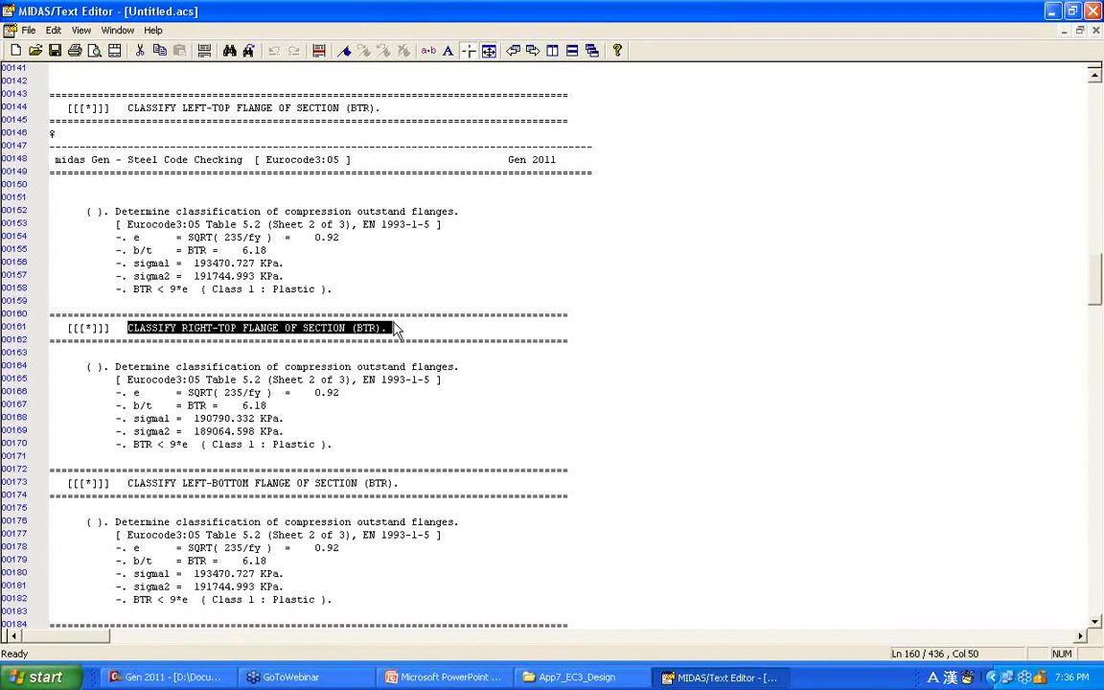
scroll(393, 323, down, 3)
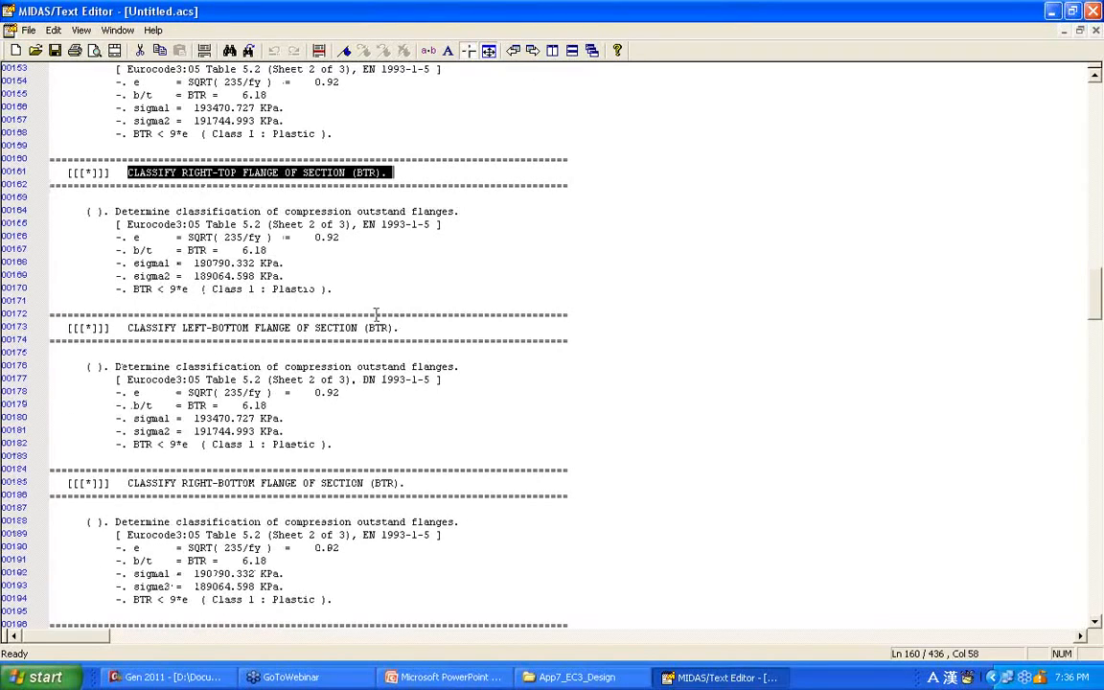
drag(176, 185, 274, 174)
click(273, 173)
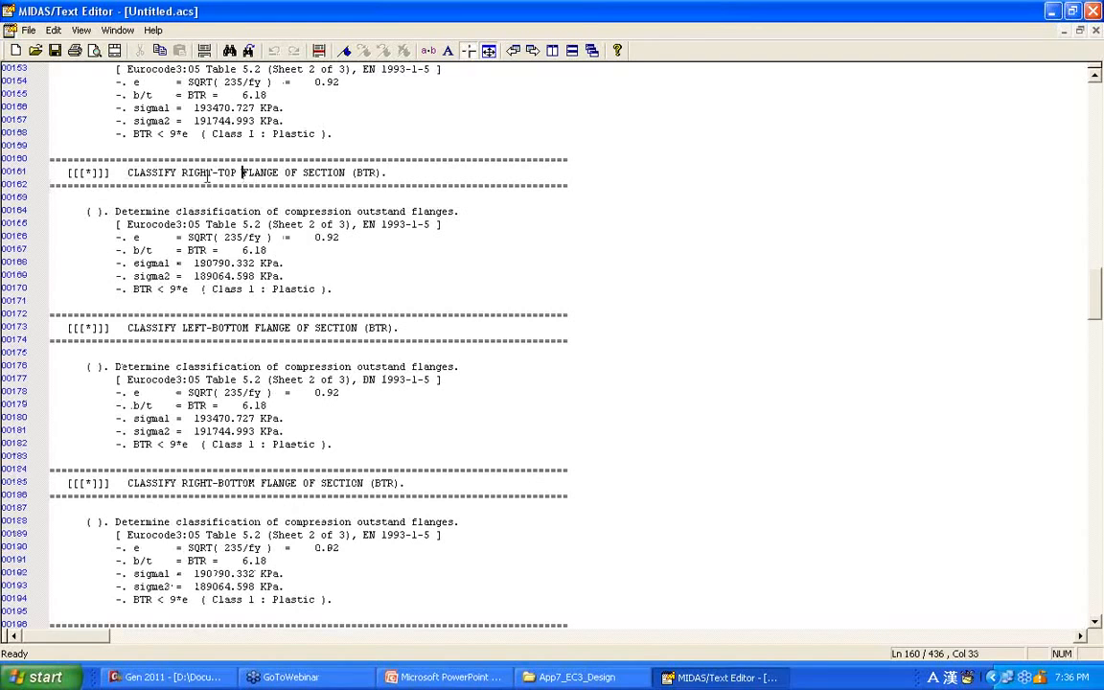
drag(183, 174, 242, 174)
drag(176, 328, 247, 328)
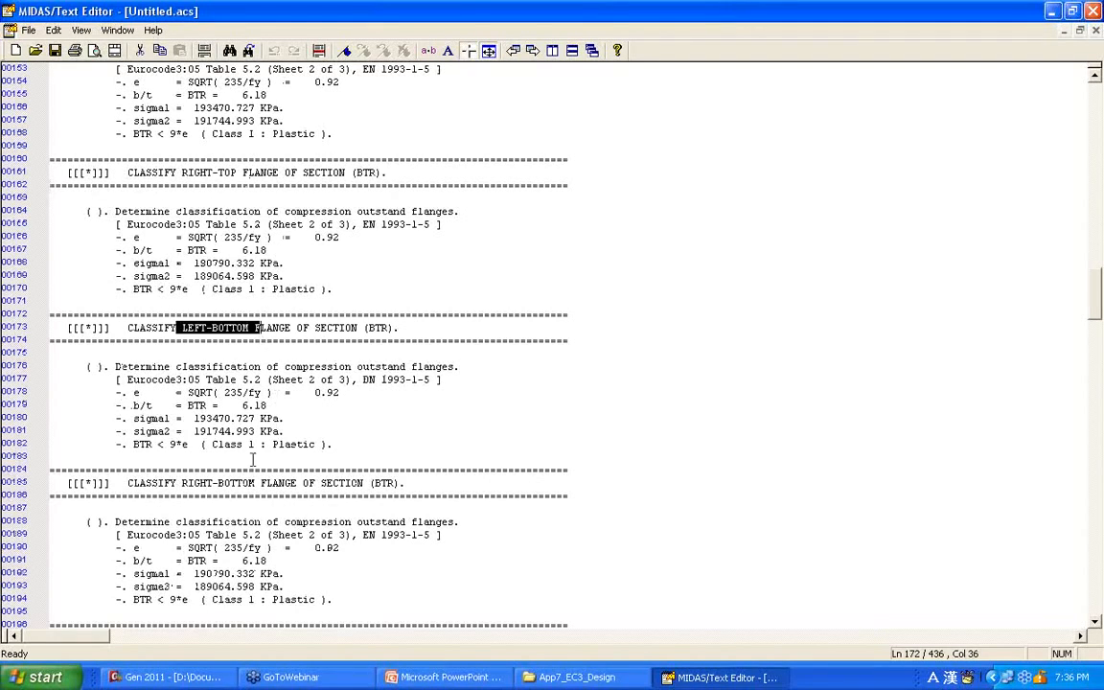
drag(171, 483, 278, 484)
scroll(278, 494, down, 5)
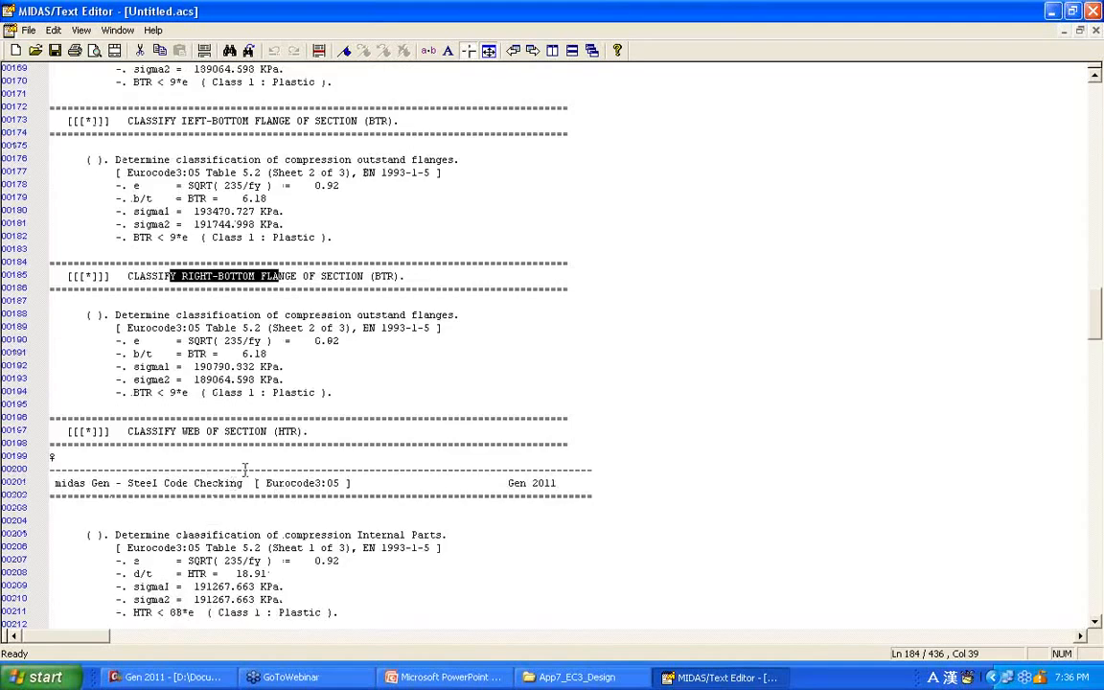
scroll(245, 468, up, 9)
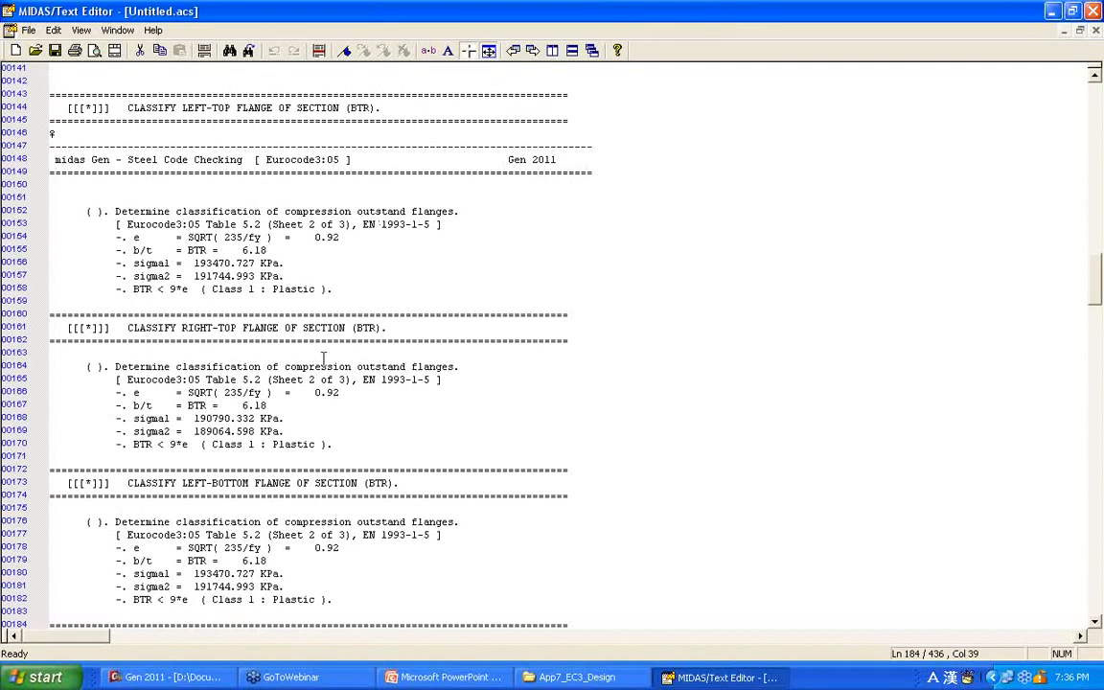
scroll(256, 278, down, 5)
Step: Highlight the resulting section class in the individual flange classification checks, ending with the left-top flange
click(375, 248)
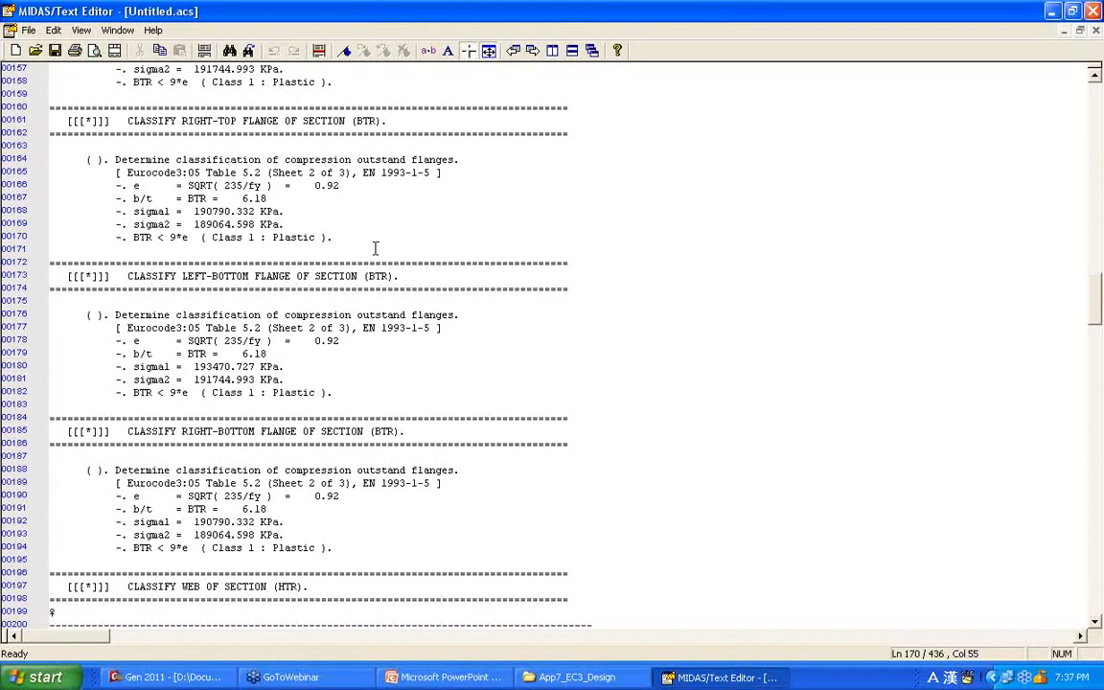
drag(212, 238, 314, 238)
drag(212, 393, 313, 393)
click(312, 393)
scroll(276, 329, down, 4)
drag(211, 393, 313, 393)
key(shift+Left)
key(shift+Left)
scroll(296, 347, up, 7)
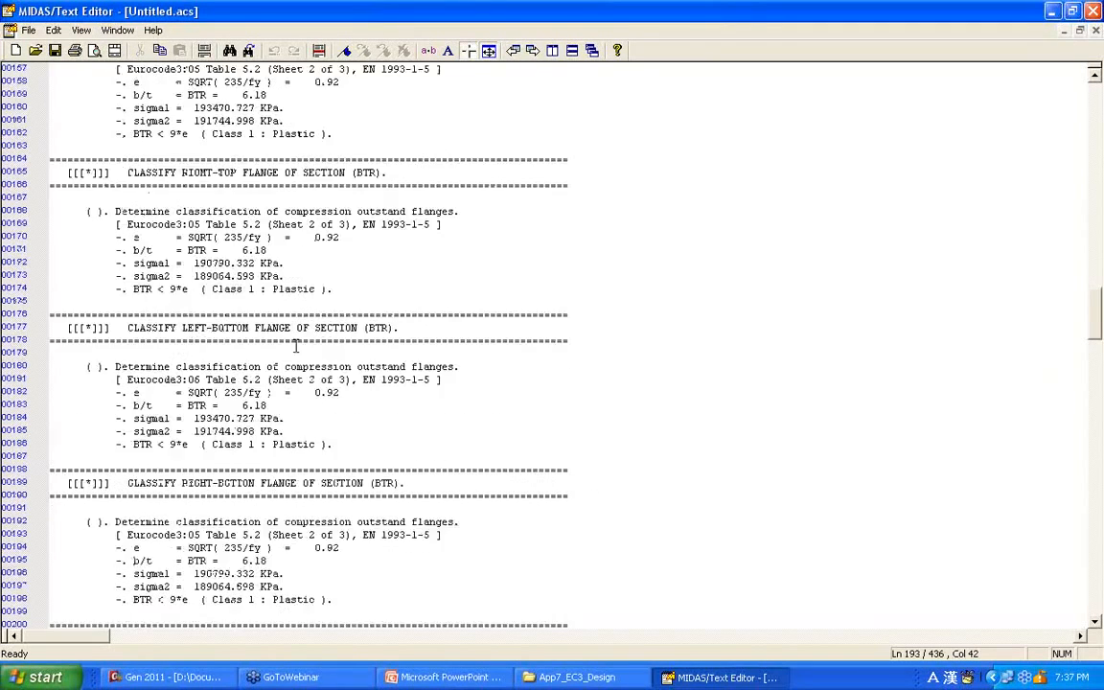
scroll(296, 347, up, 1)
drag(212, 237, 259, 237)
key(shift+Left)
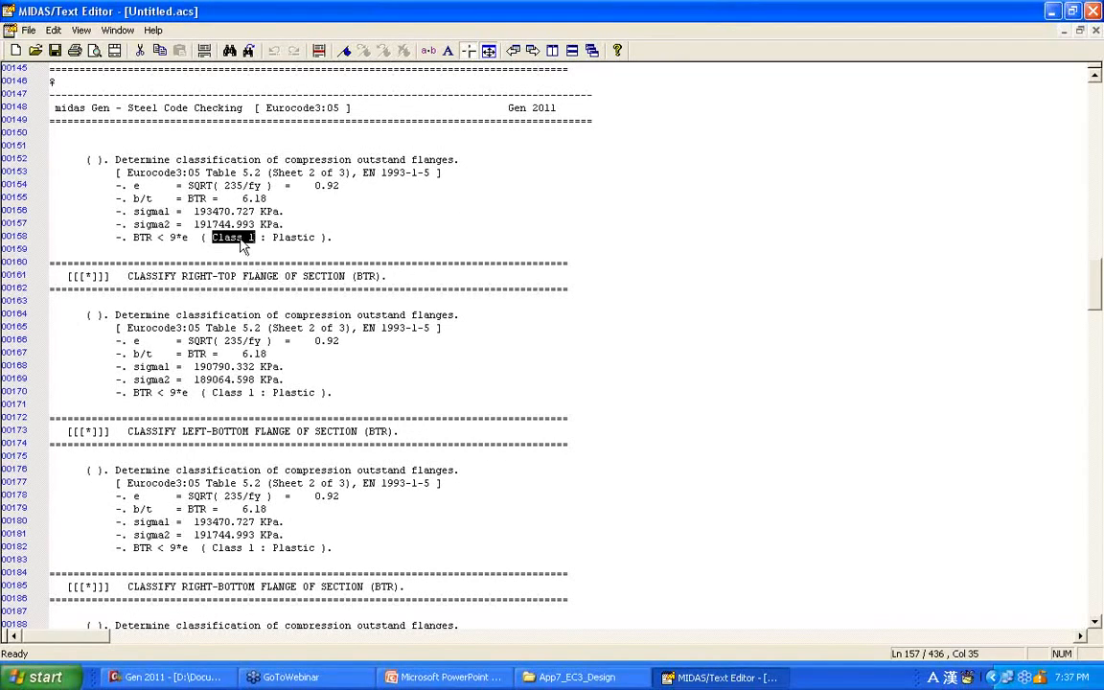
Step: Examine the web classification and applied factors, and highlight the Nc_Rd calculation and its formula under the axial resistance check
scroll(253, 231, down, 10)
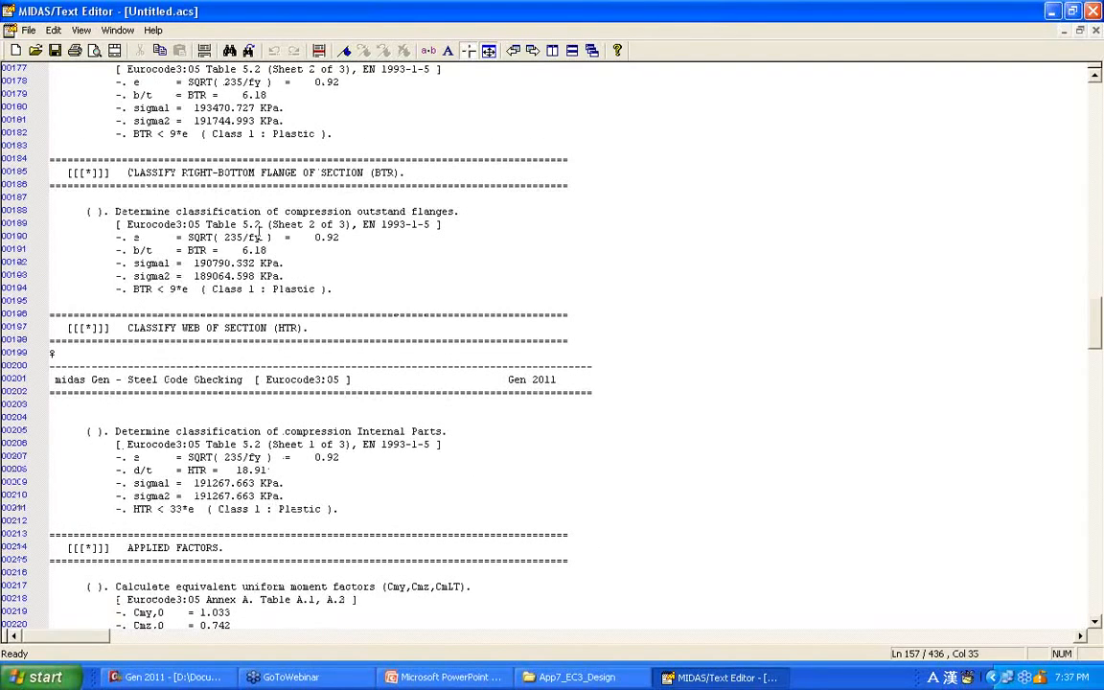
scroll(260, 231, down, 8)
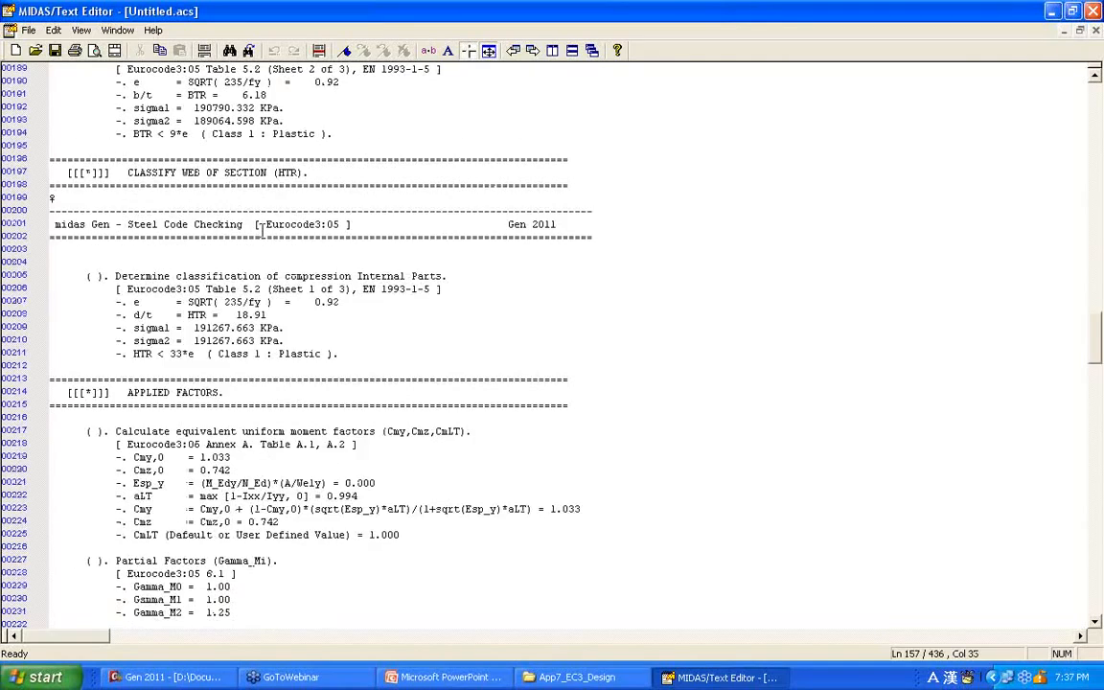
scroll(261, 231, down, 8)
drag(127, 186, 267, 186)
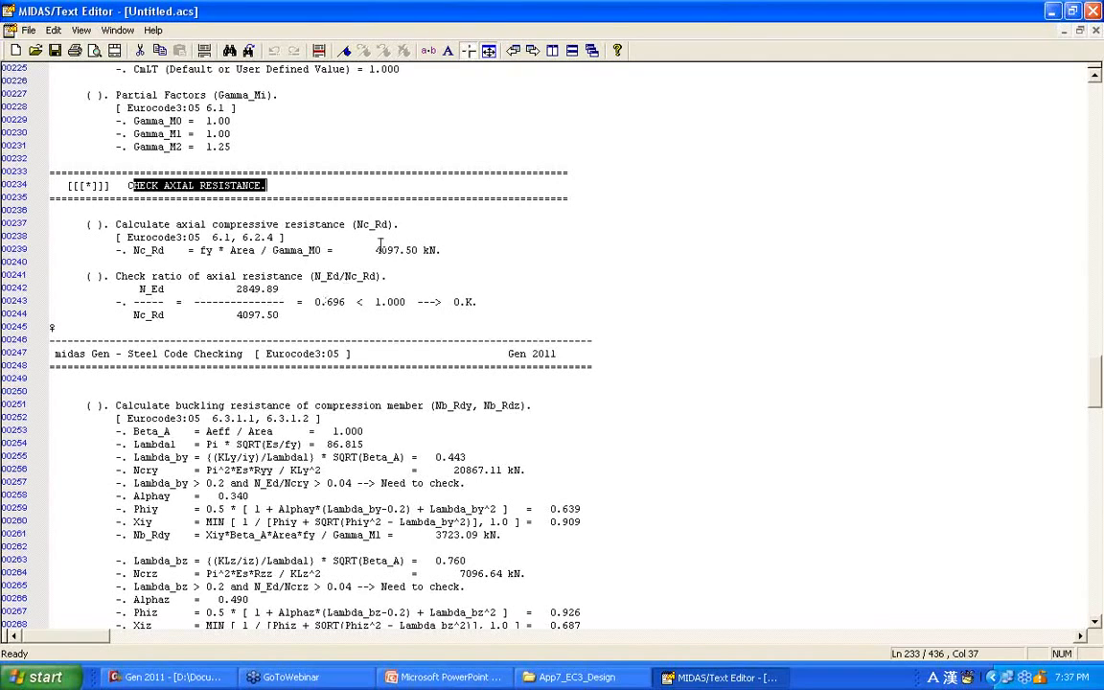
drag(356, 224, 417, 230)
drag(116, 224, 495, 257)
drag(202, 250, 333, 251)
click(333, 250)
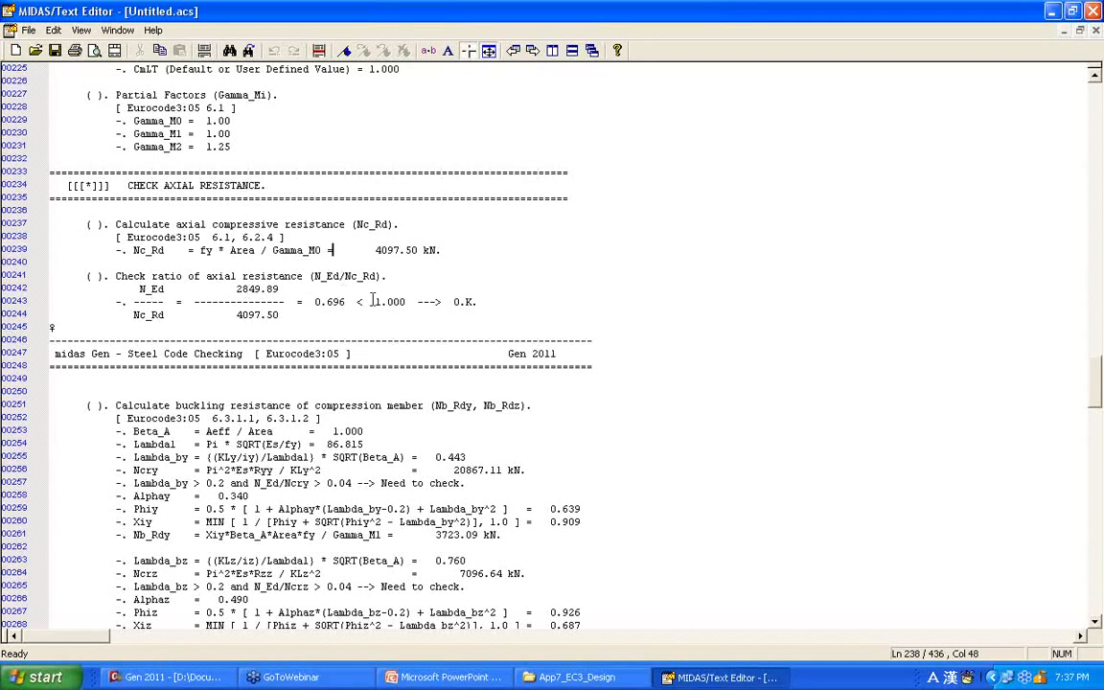
click(301, 288)
scroll(307, 295, down, 4)
scroll(314, 301, up, 5)
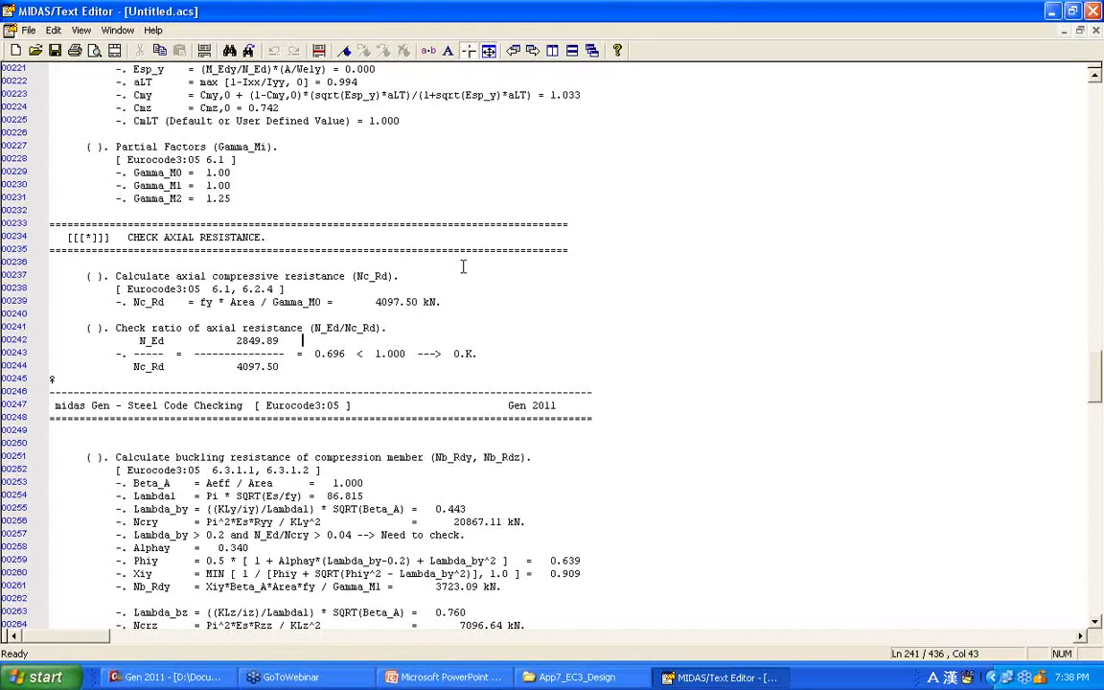
Step: Examine the buckling resistance calculation for the compression member, highlighting its title and the Nb_Rdy and Nb_Rdz terms
scroll(332, 320, down, 1)
scroll(333, 320, down, 2)
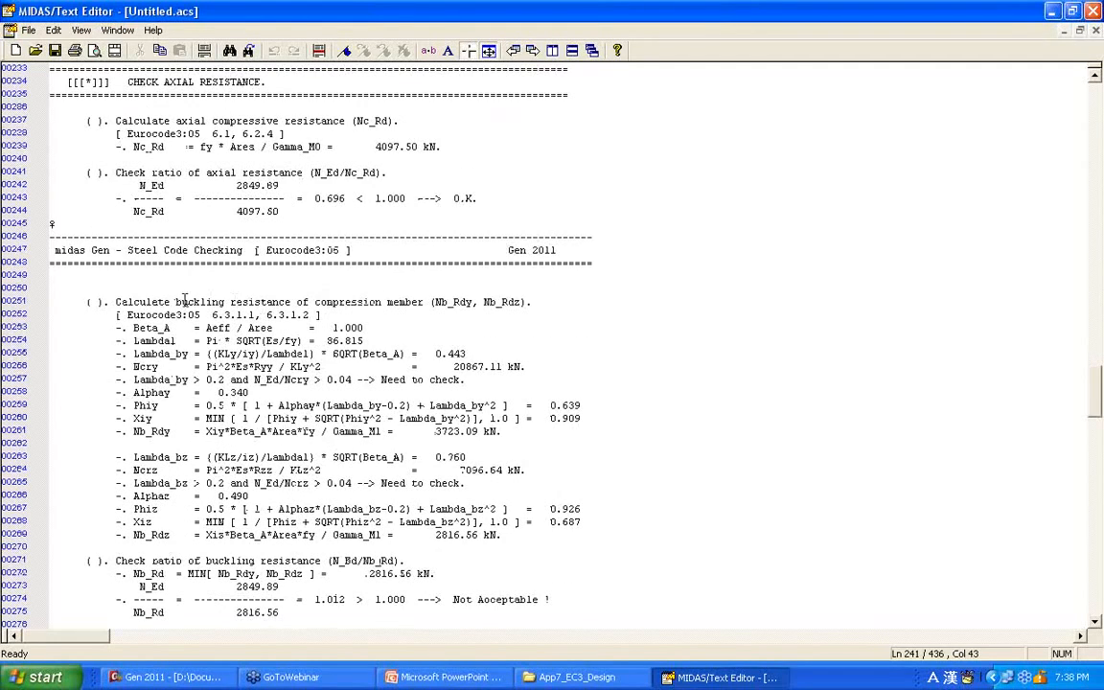
drag(177, 299, 296, 297)
drag(433, 303, 532, 303)
click(532, 303)
scroll(312, 304, down, 3)
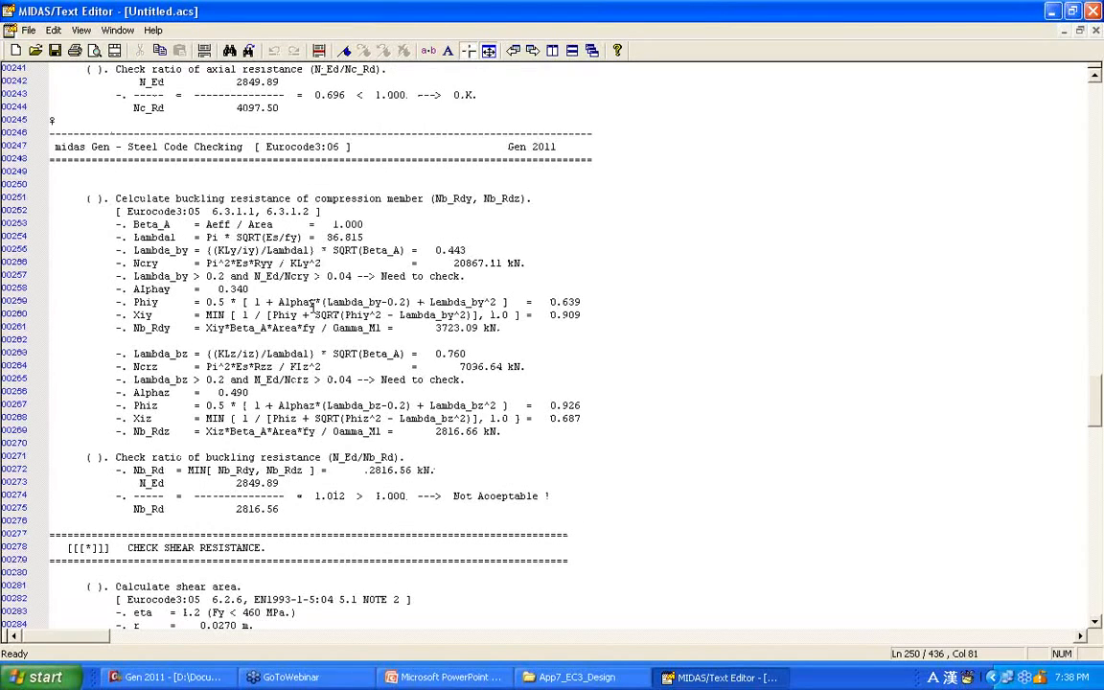
scroll(375, 265, up, 3)
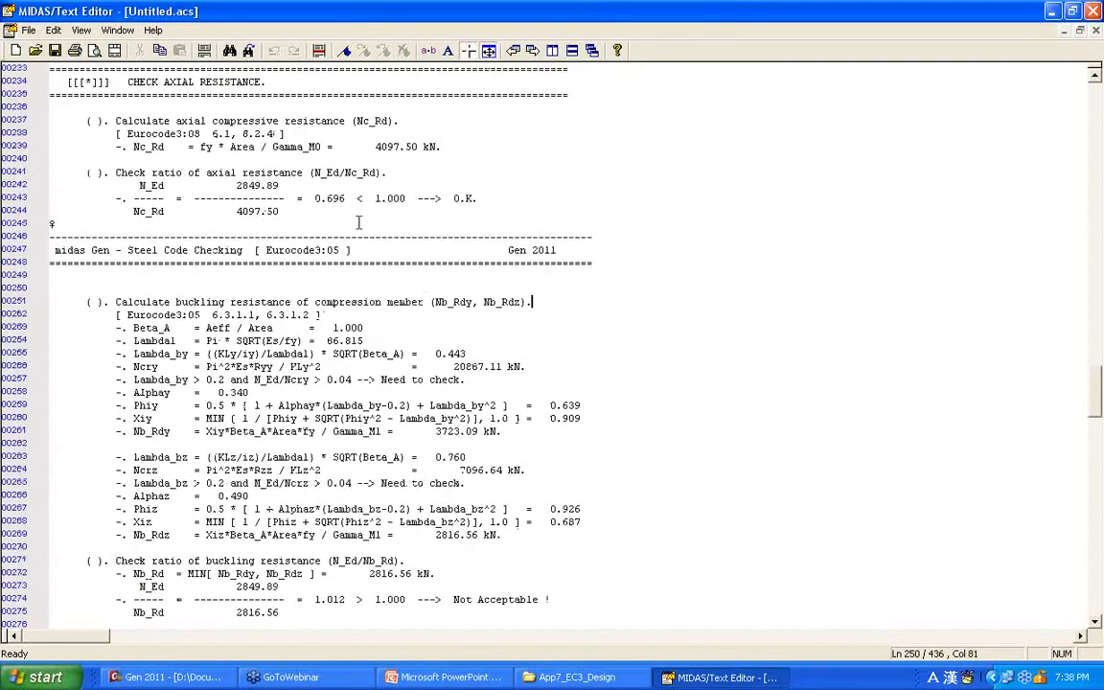
Step: Compare the axial resistance ratio with the buckling resistance ratio N_Ed/Nb_Rd, highlighting both check results and glancing at the shear check
drag(321, 198, 484, 198)
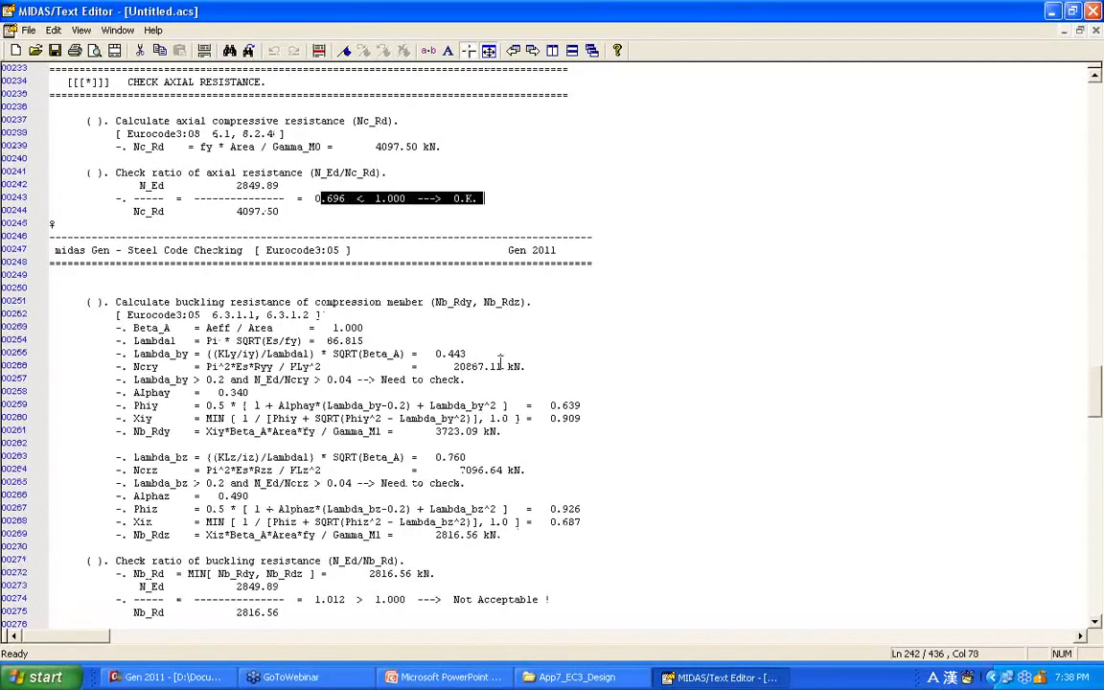
scroll(582, 497, down, 1)
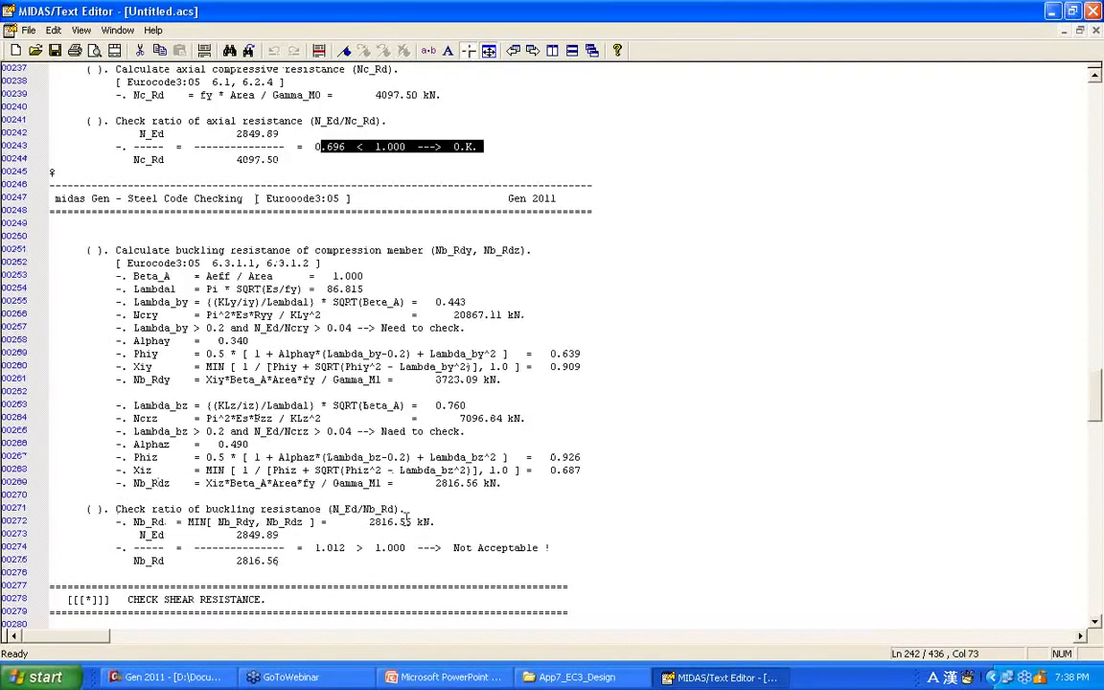
scroll(403, 516, down, 3)
scroll(383, 422, down, 7)
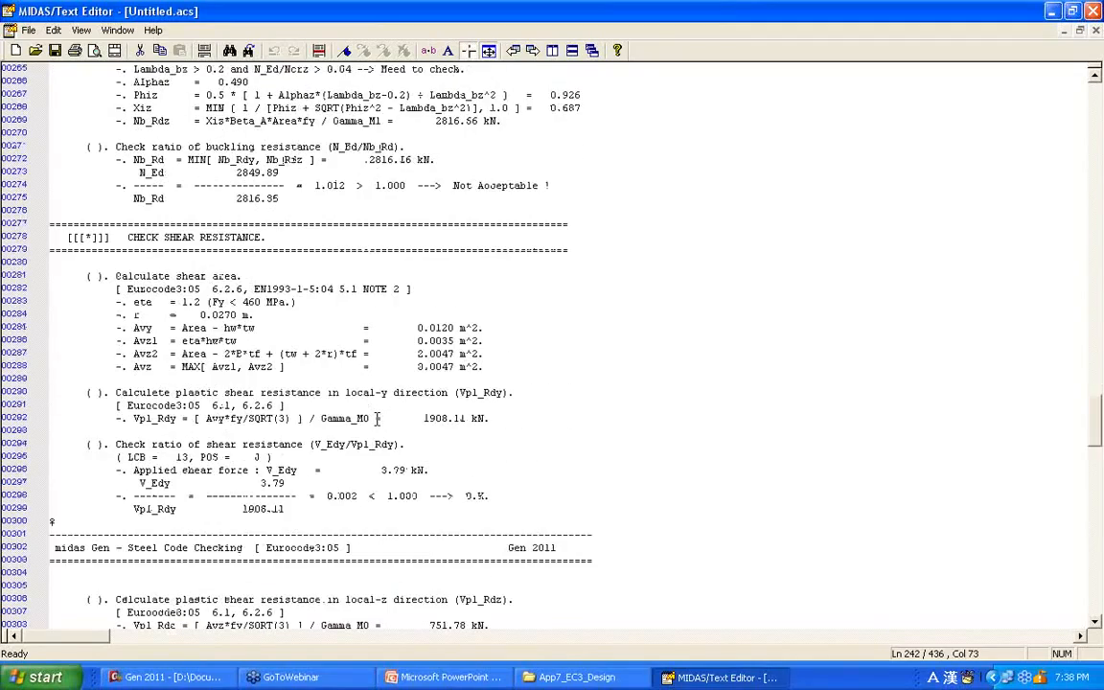
click(339, 471)
scroll(338, 479, up, 8)
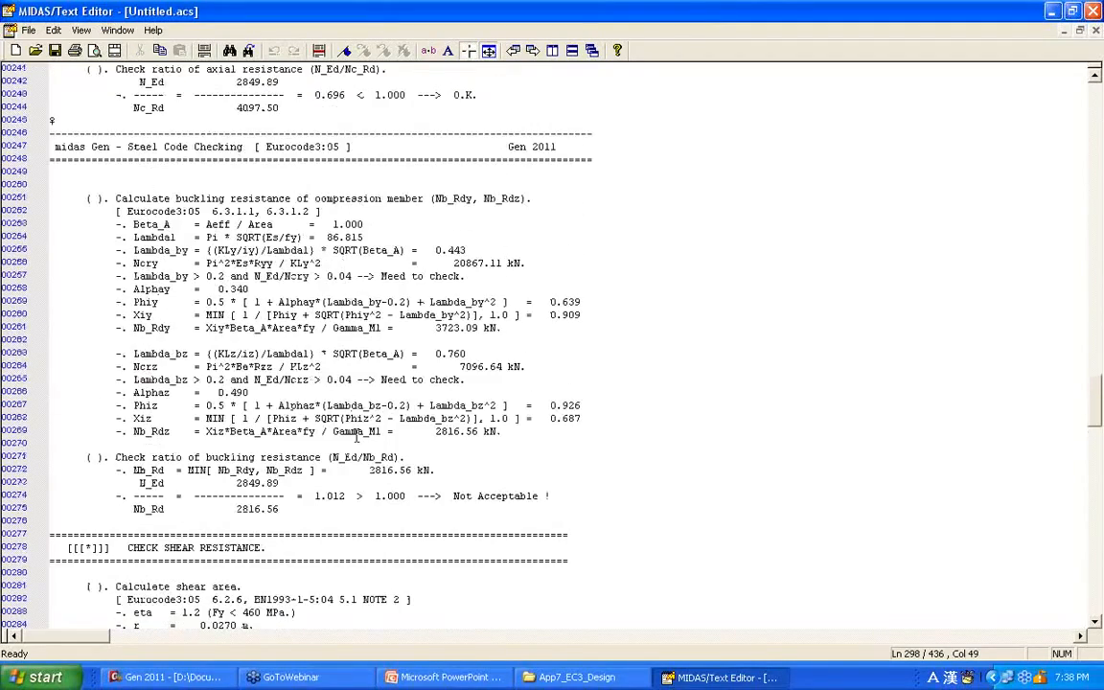
scroll(357, 436, down, 3)
drag(314, 392, 553, 395)
click(553, 396)
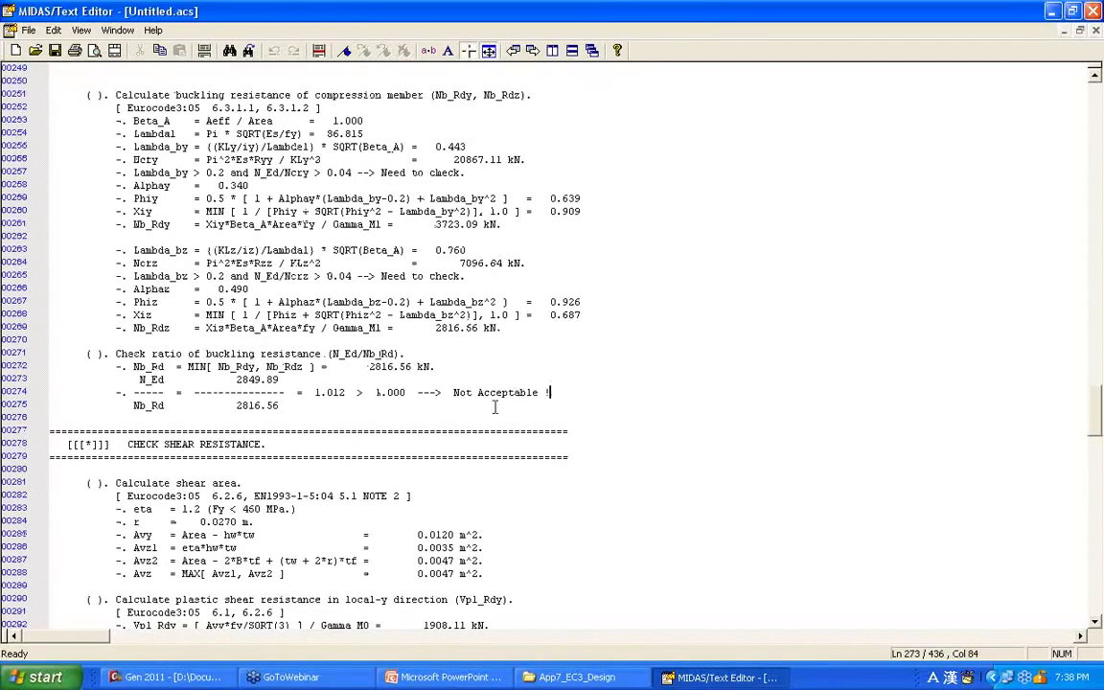
Step: Return from the buckling check to the axial resistance check and highlight the N_Ed/Nc_Rd ratio result
scroll(388, 350, down, 2)
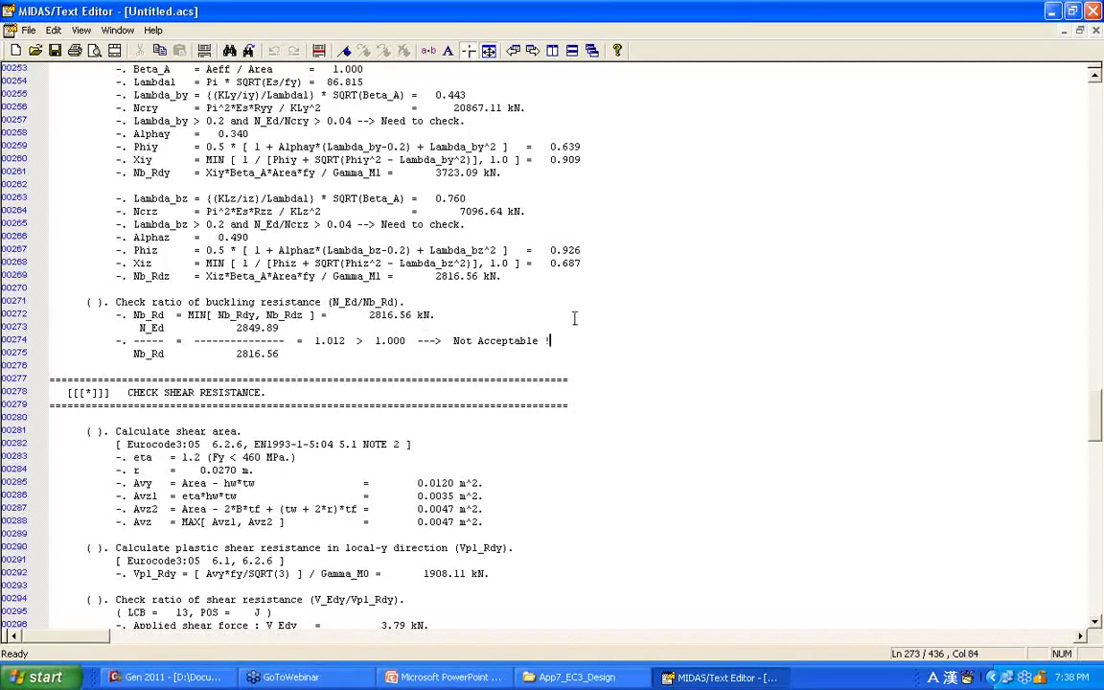
scroll(350, 306, up, 9)
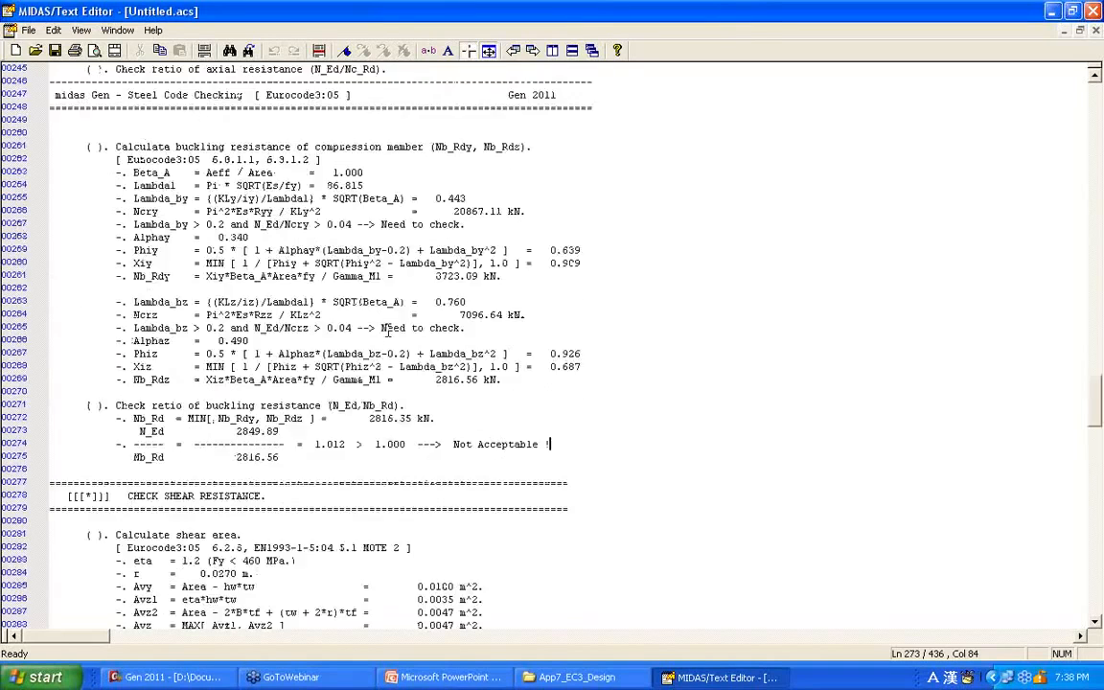
click(323, 301)
drag(323, 301, 287, 301)
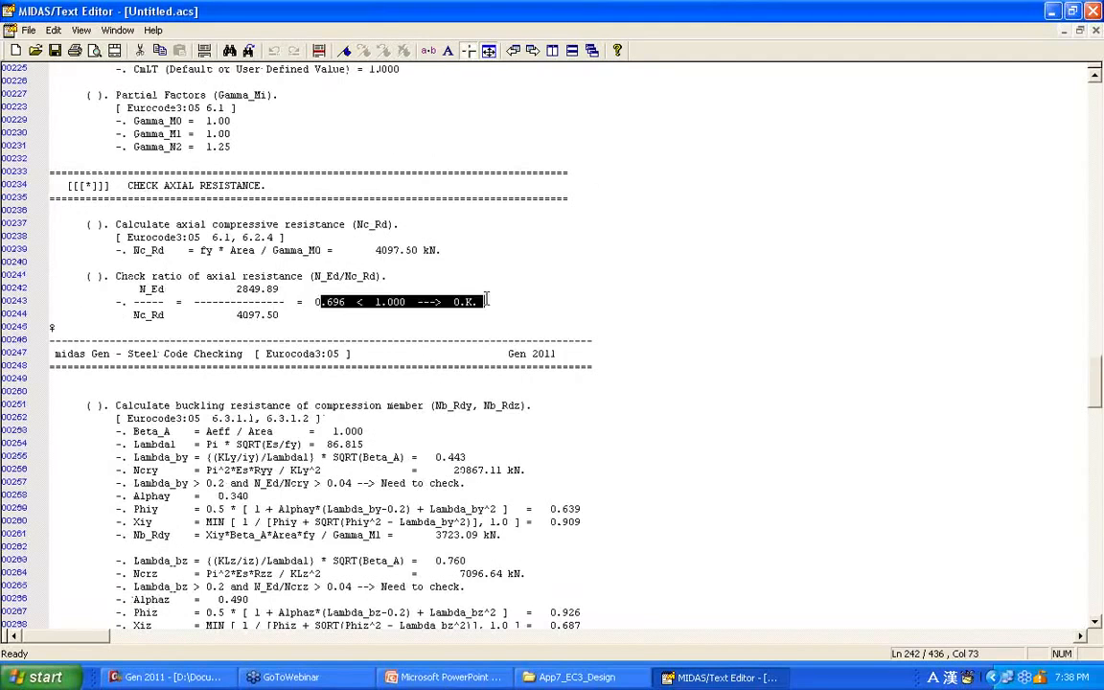
Step: Examine the shear resistance section and highlight the title of the V_Edy/Vpl_Rdy ratio check
scroll(389, 298, down, 8)
scroll(391, 297, down, 9)
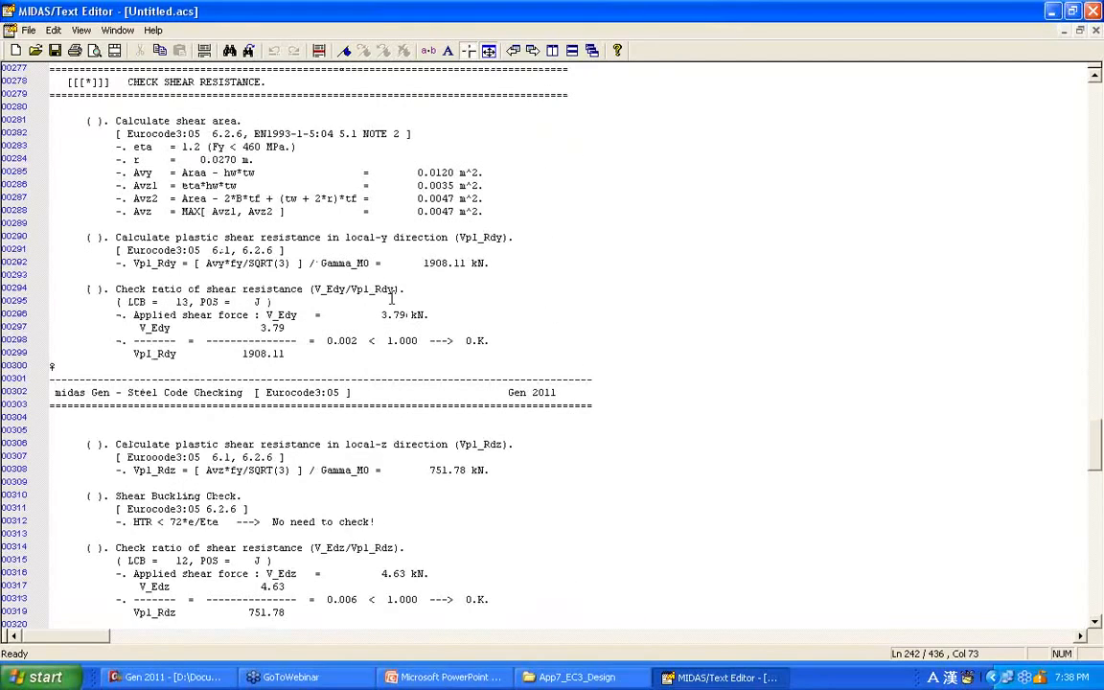
scroll(366, 228, down, 3)
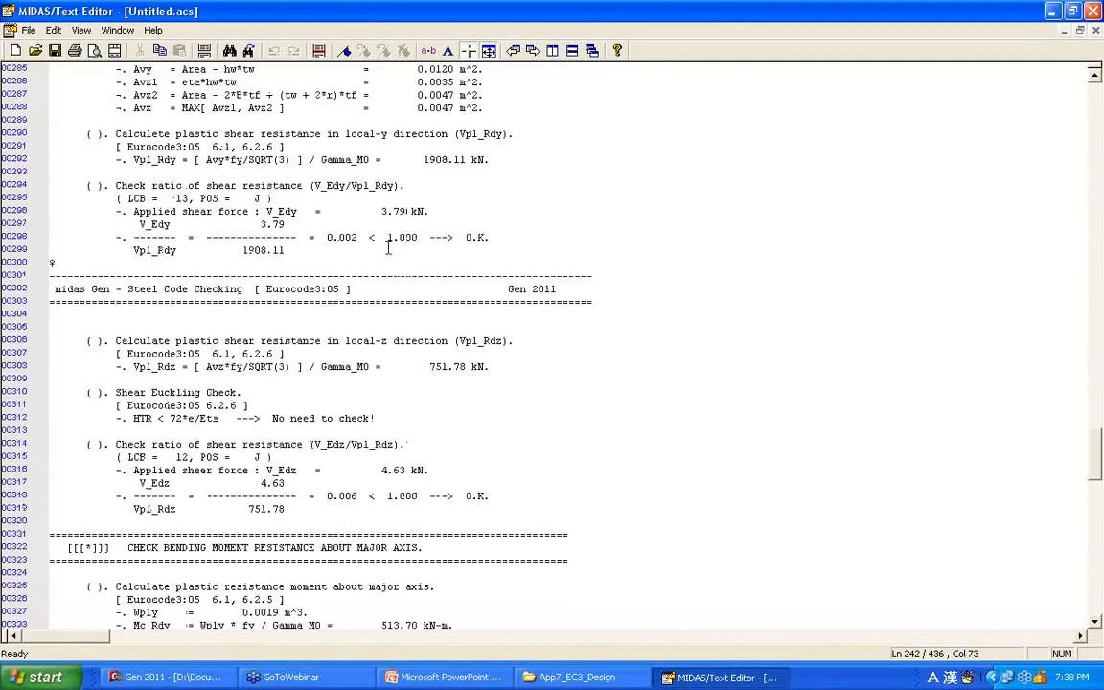
scroll(388, 249, down, 3)
scroll(385, 248, up, 3)
scroll(386, 247, up, 4)
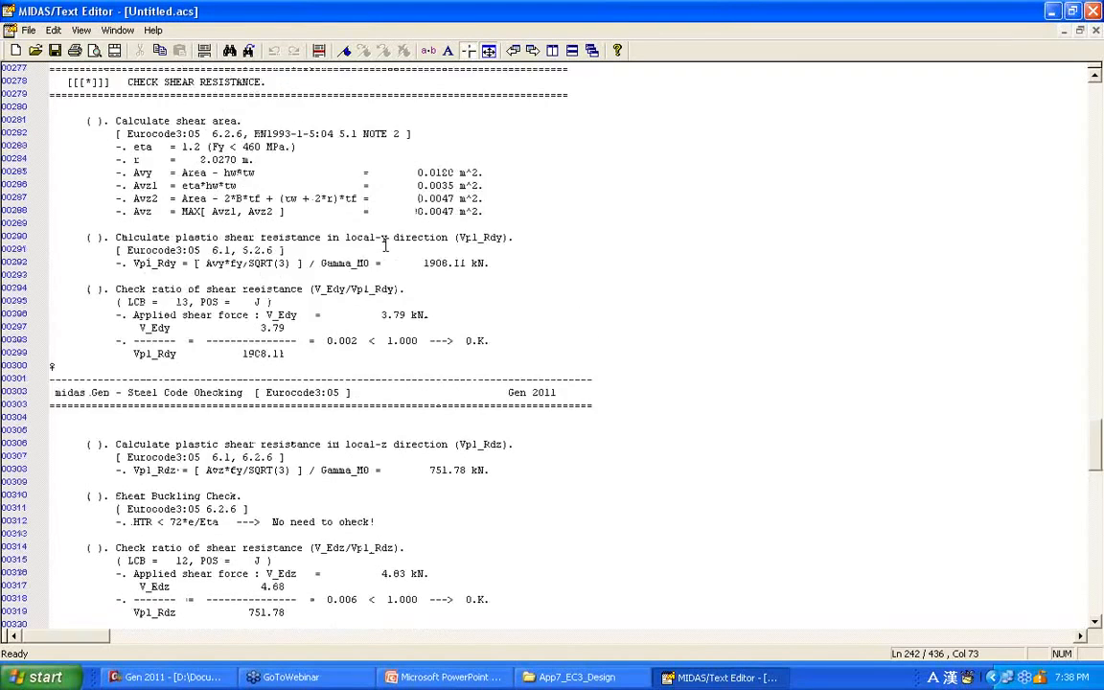
drag(115, 341, 410, 350)
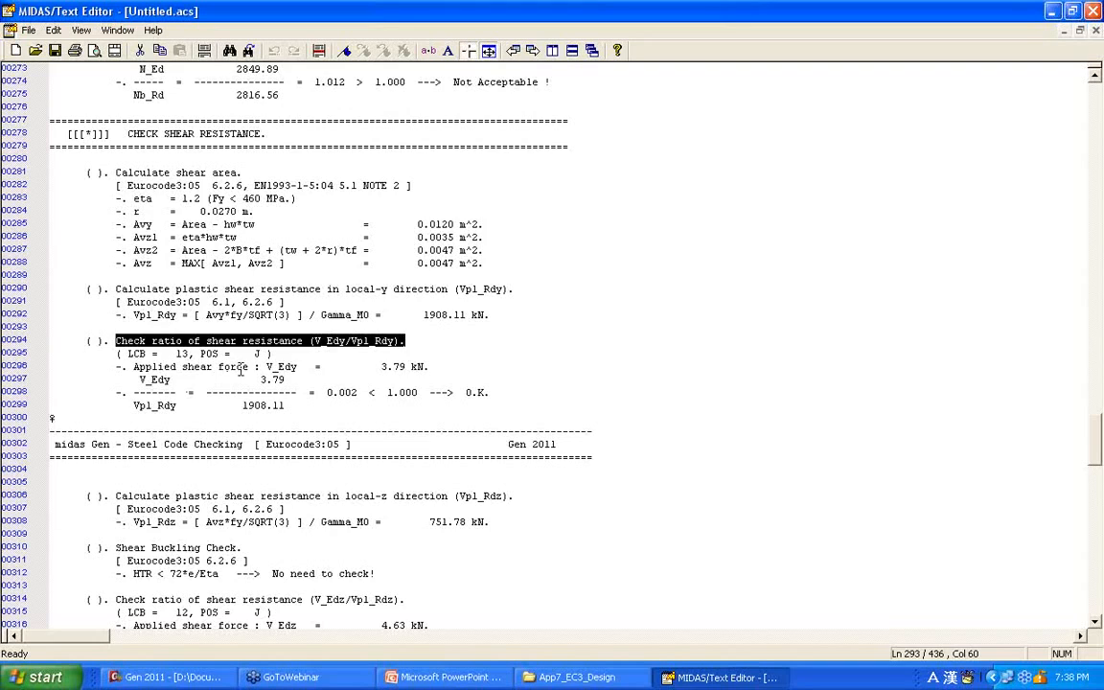
Step: Review the shear checks in both local directions and highlight the V_Edy/Vpl_Rdy ratio value
scroll(241, 371, down, 2)
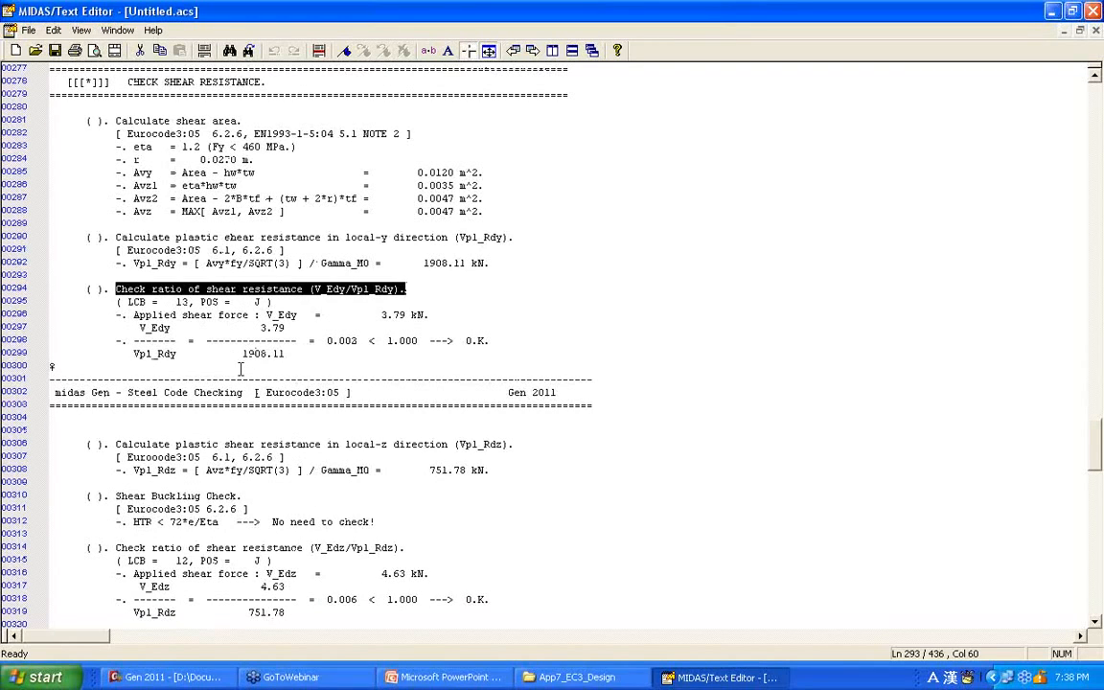
scroll(287, 367, down, 10)
scroll(323, 364, up, 1)
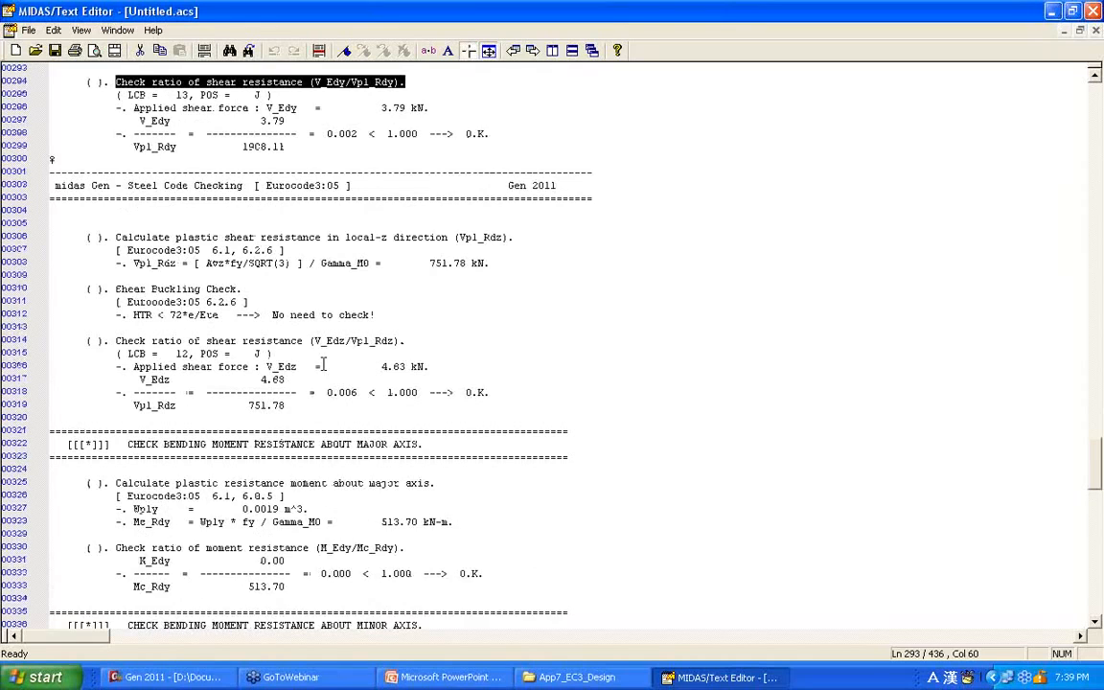
scroll(260, 174, up, 3)
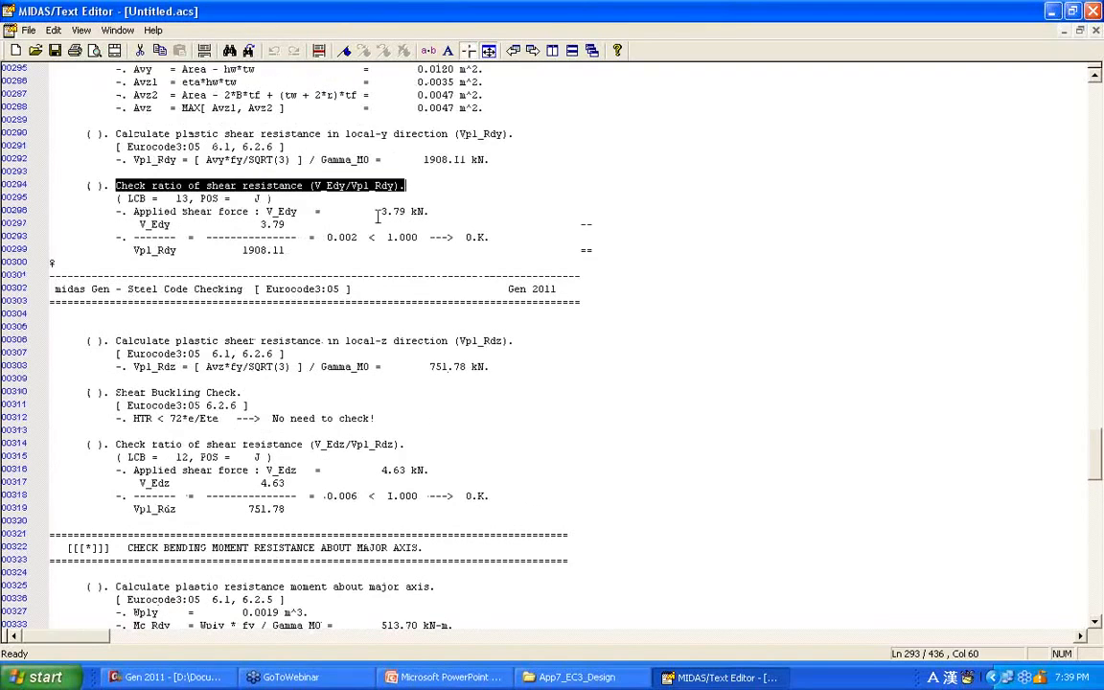
drag(327, 238, 368, 241)
click(369, 240)
Step: Examine the local-z shear check and the bending moment resistance checks about the major and minor axes
scroll(351, 245, down, 5)
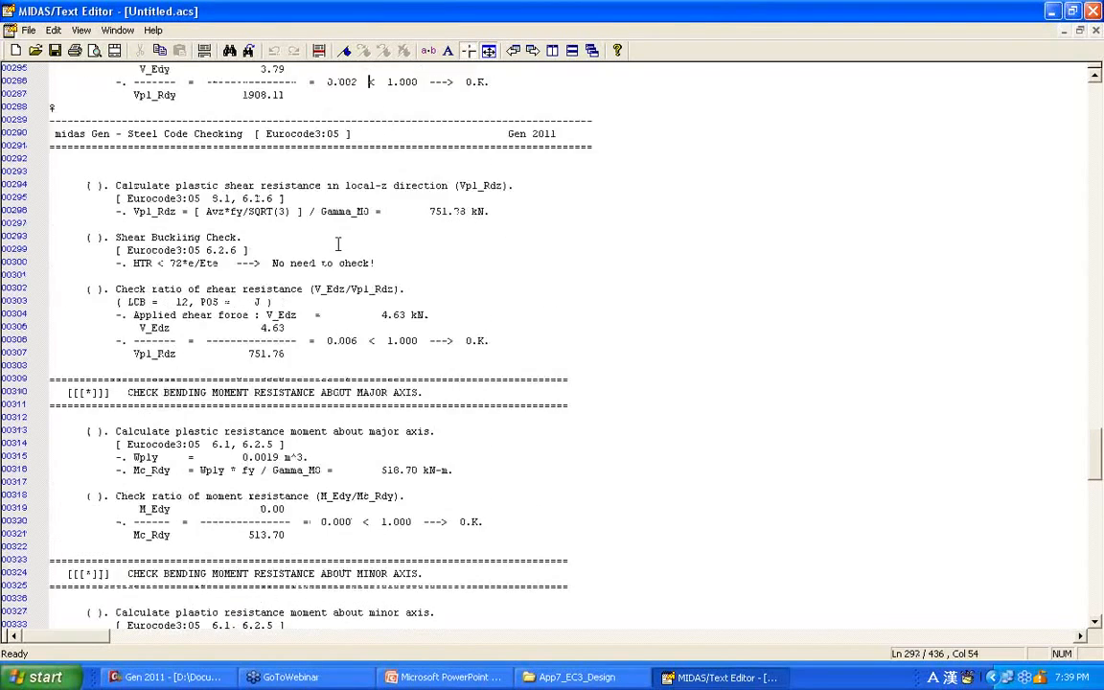
scroll(337, 246, down, 1)
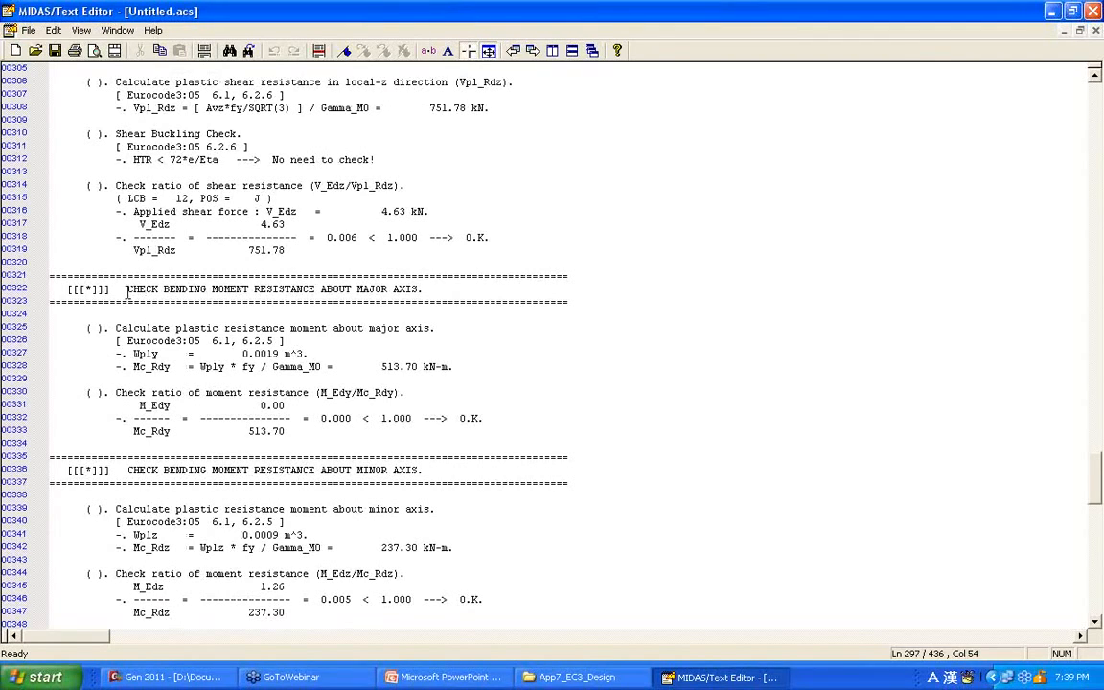
scroll(115, 264, down, 3)
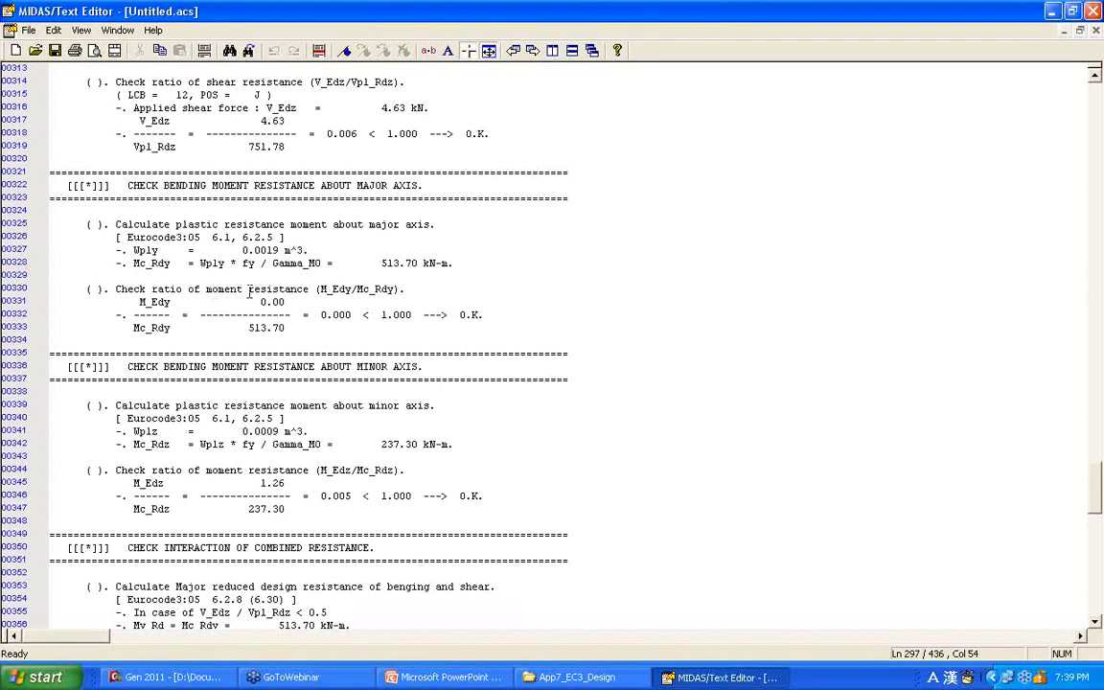
scroll(281, 290, down, 7)
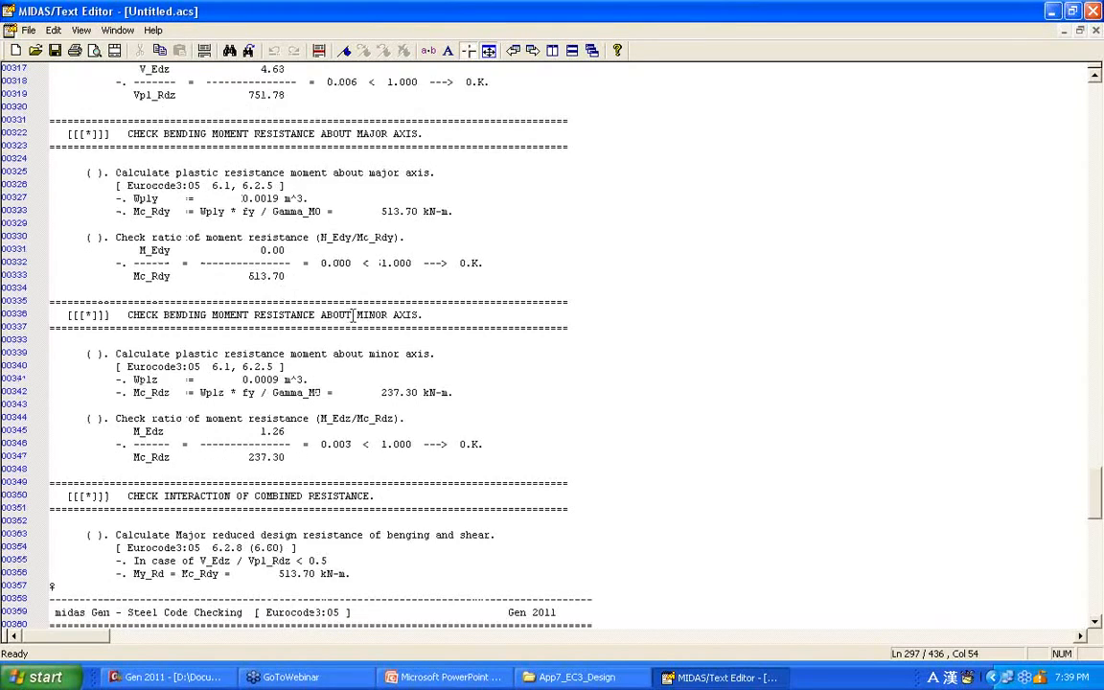
scroll(353, 317, down, 3)
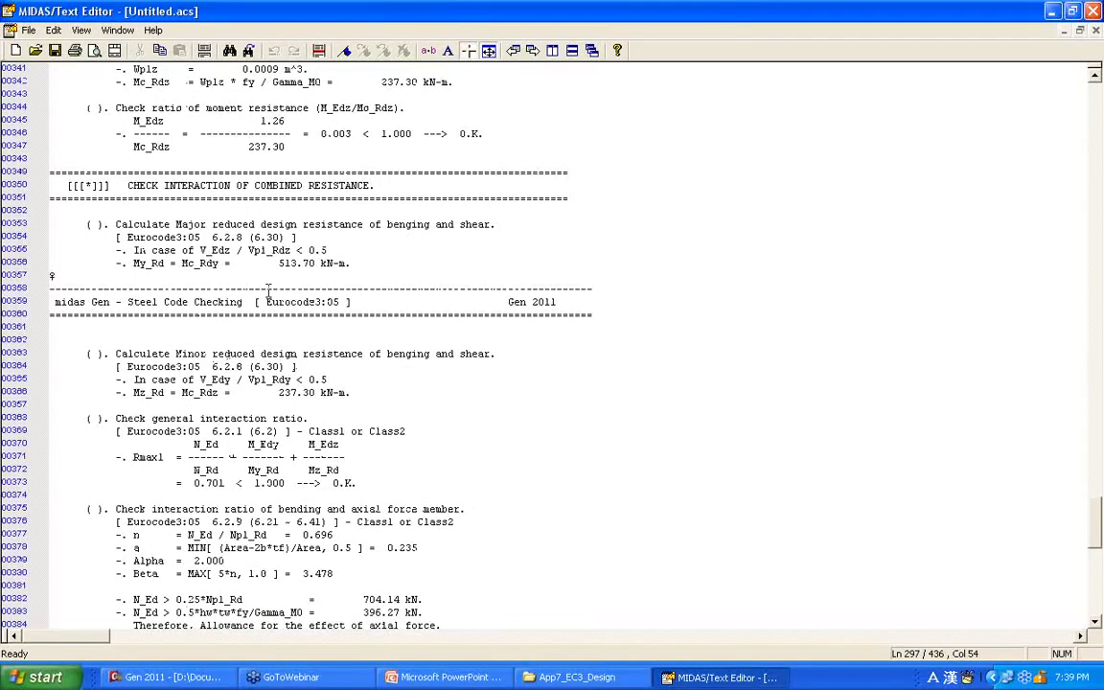
Step: Examine the interaction of combined resistance section and highlight Rmax1 in the general interaction ratio check
scroll(269, 292, down, 20)
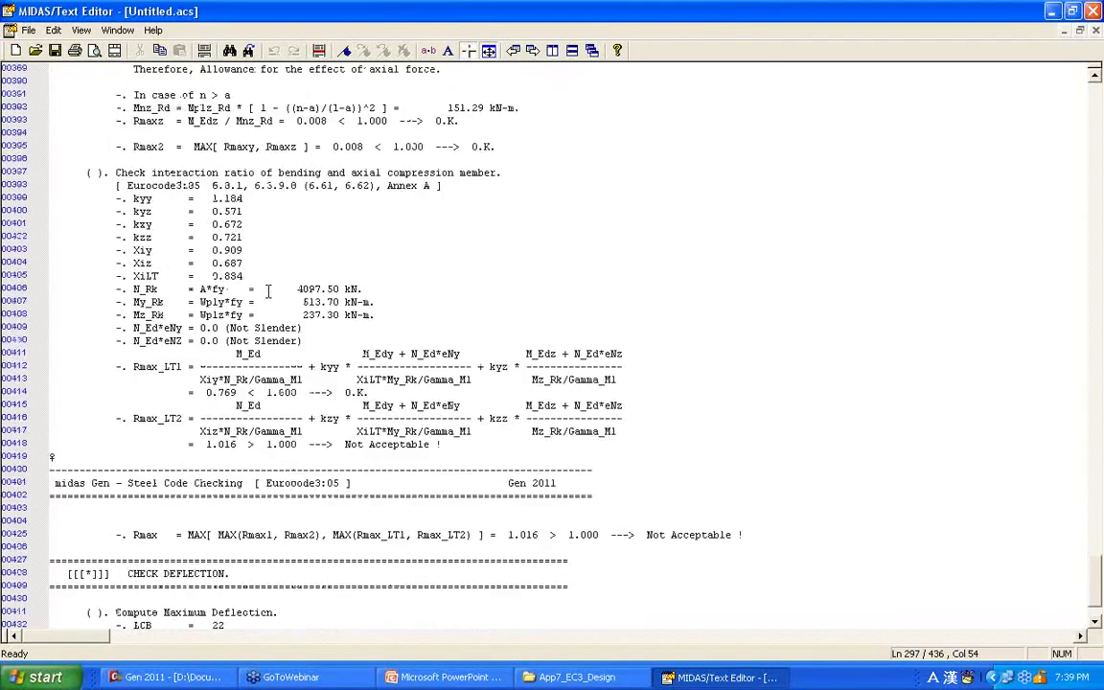
scroll(268, 292, up, 12)
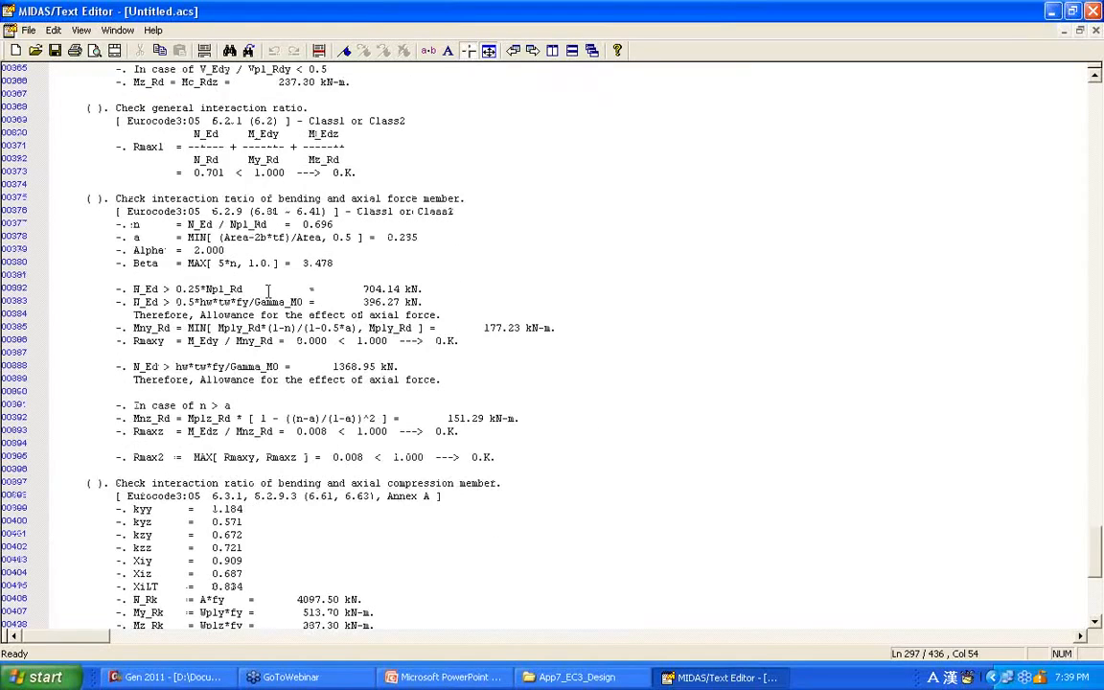
scroll(268, 293, up, 7)
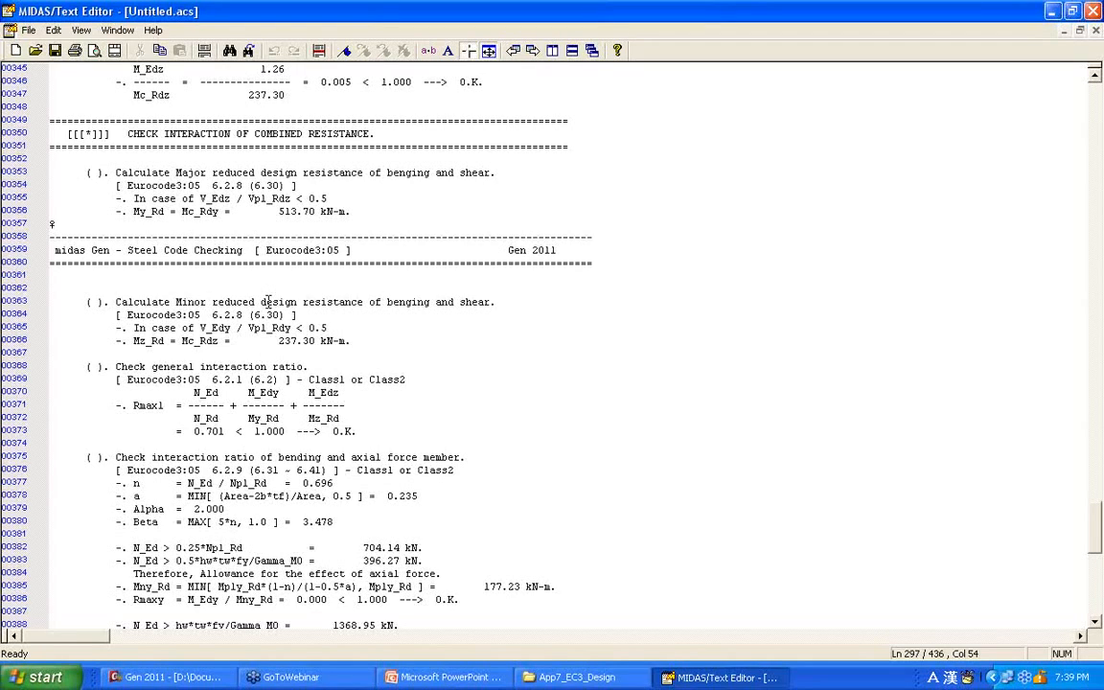
drag(133, 406, 165, 406)
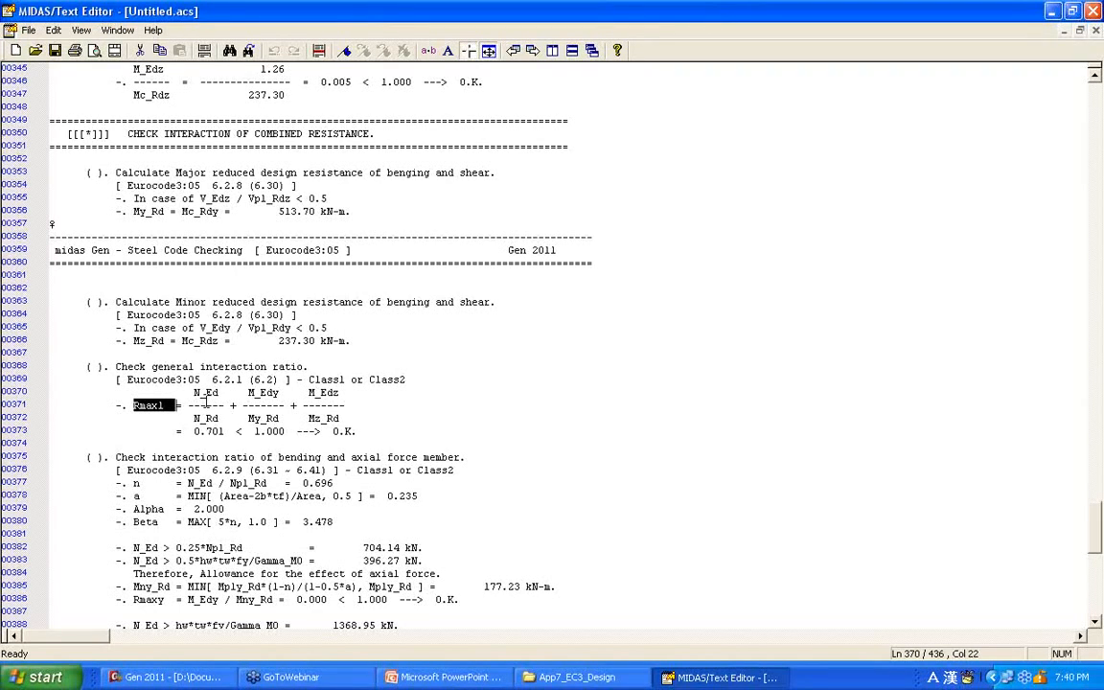
Step: Highlight Rmax_LT1 in the bending and axial compression interaction check, and examine the final Rmax and the deflection check
scroll(204, 404, down, 8)
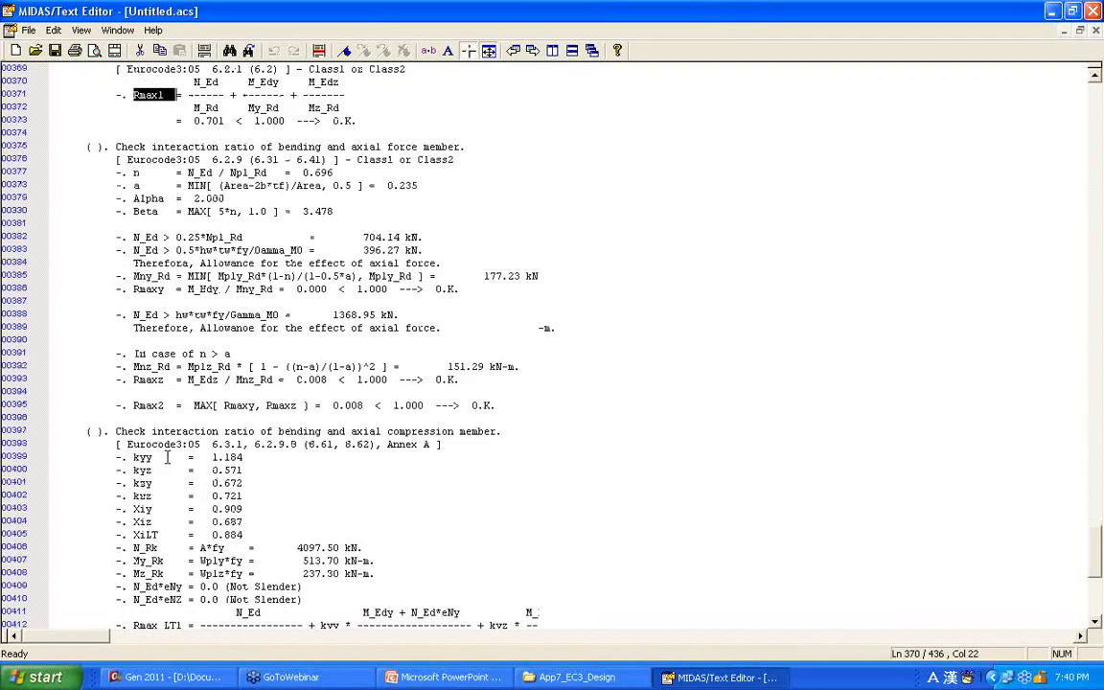
scroll(238, 509, down, 3)
drag(140, 522, 182, 522)
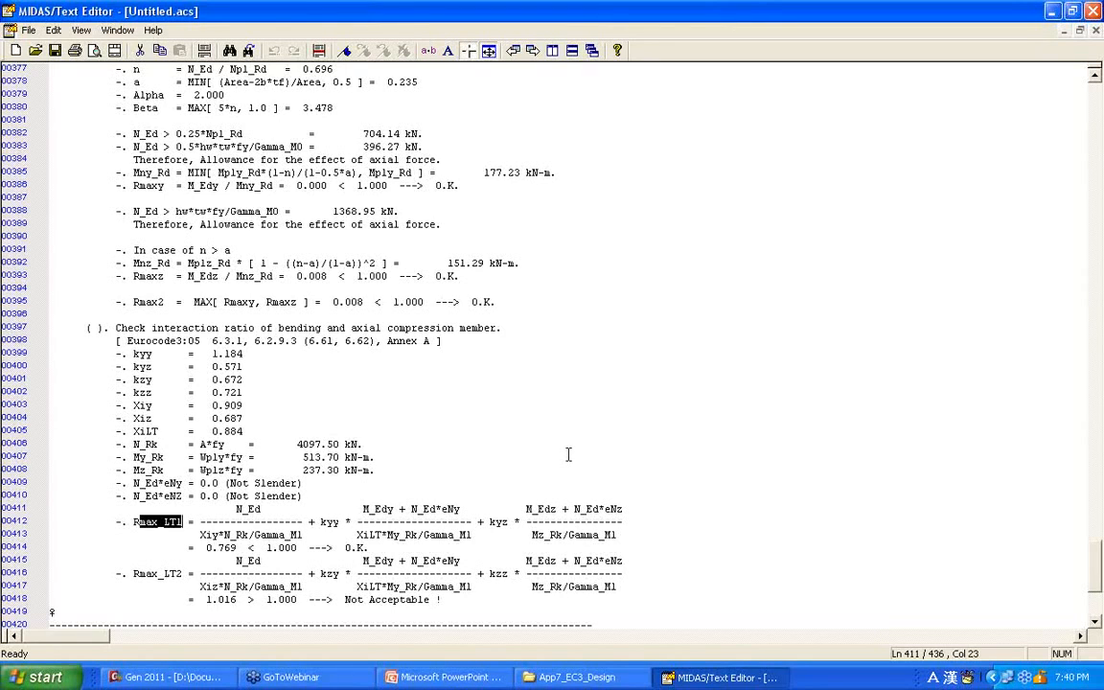
scroll(531, 433, down, 5)
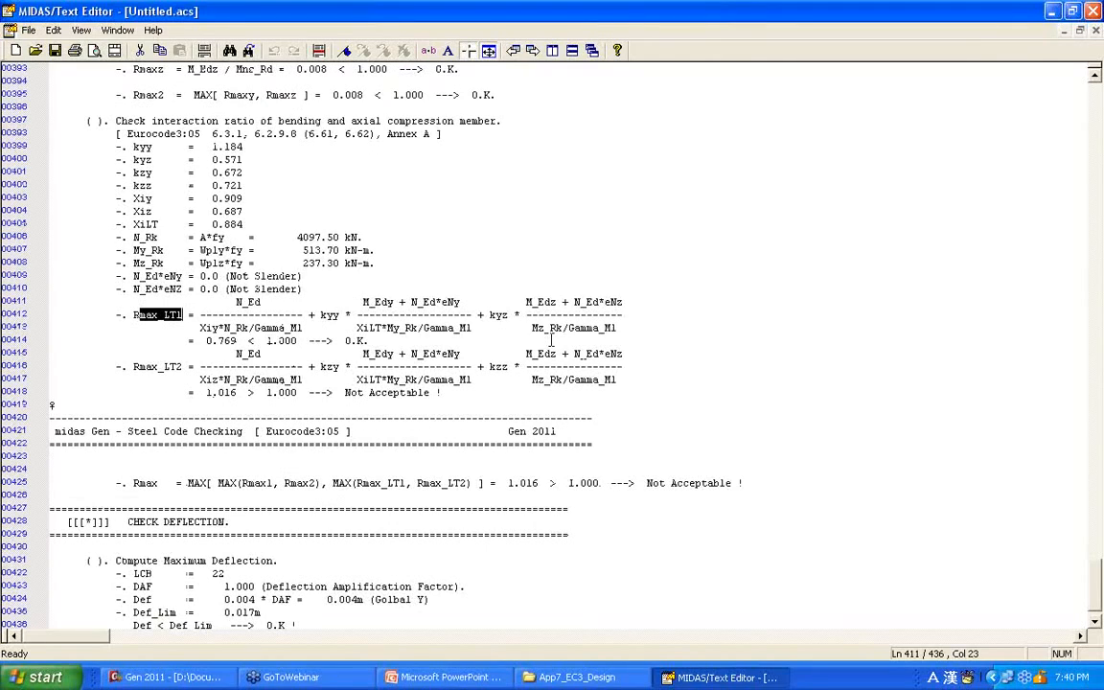
scroll(484, 316, down, 4)
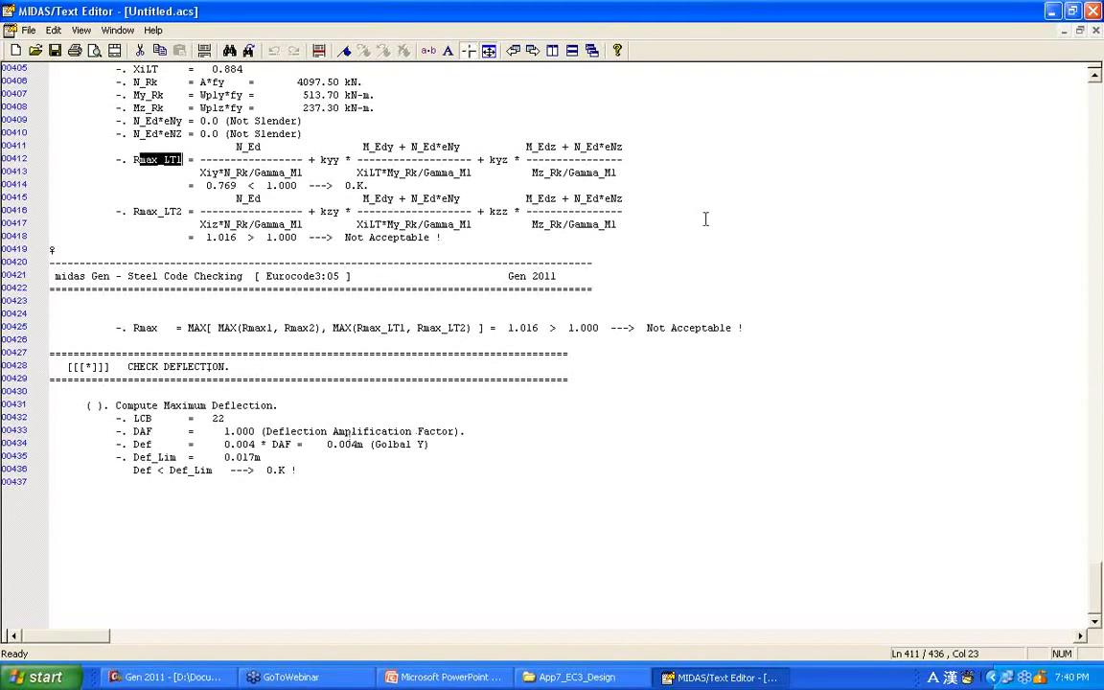
Step: Go back through the detailed report to its beginning and close it to return to the code checking results
scroll(437, 254, up, 20)
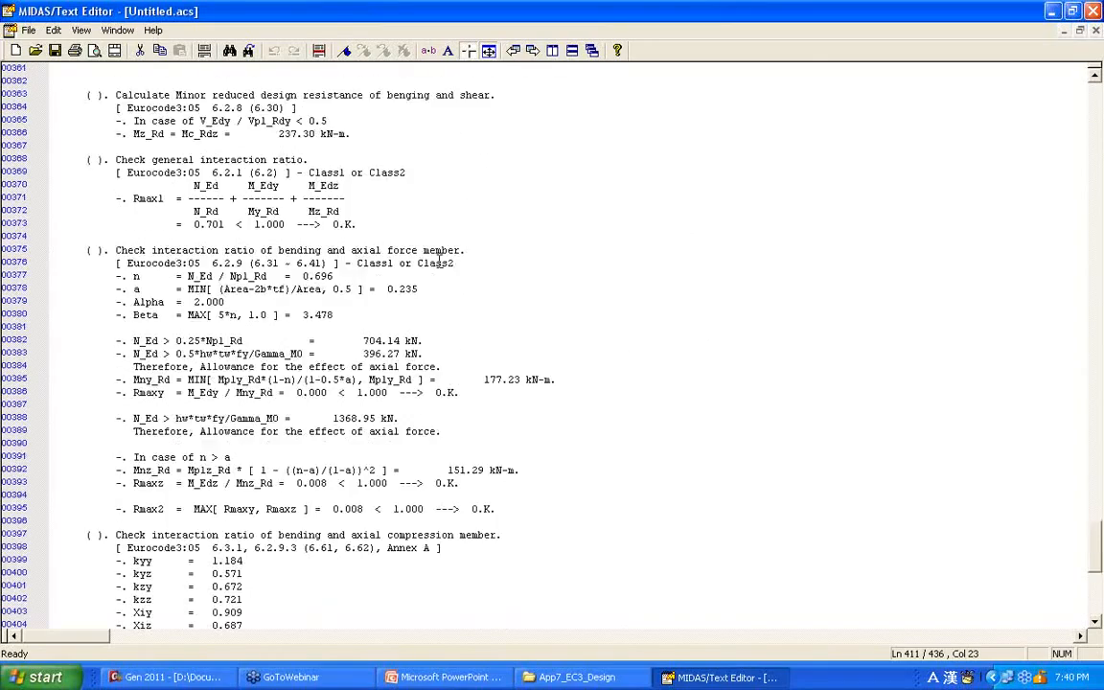
scroll(439, 261, up, 20)
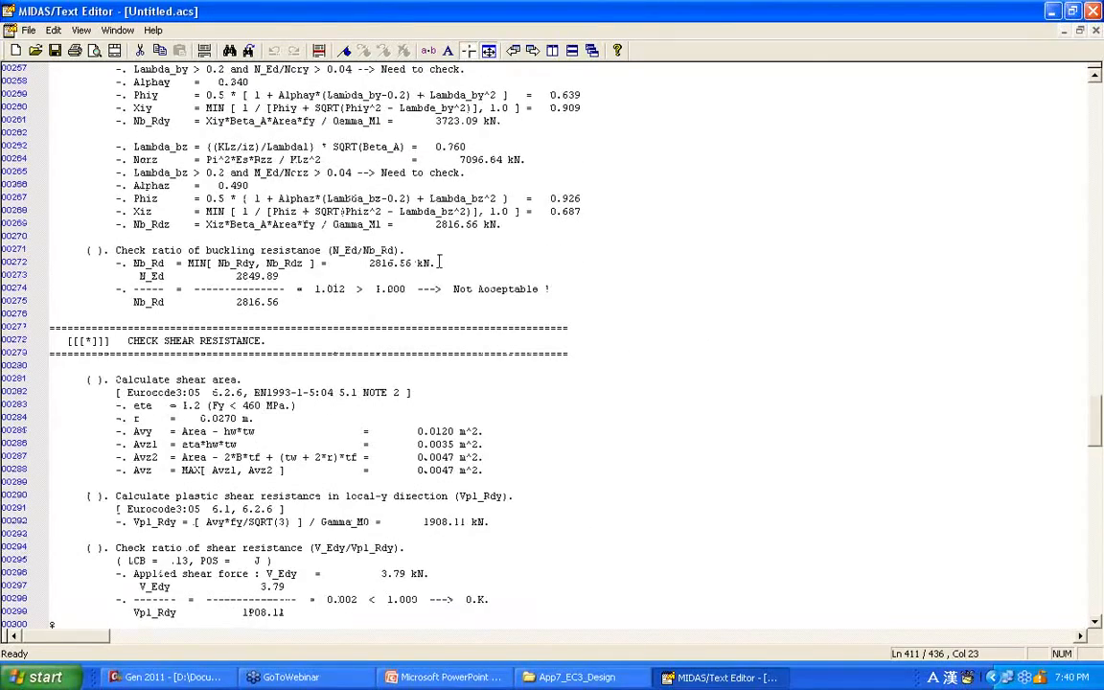
scroll(439, 260, up, 20)
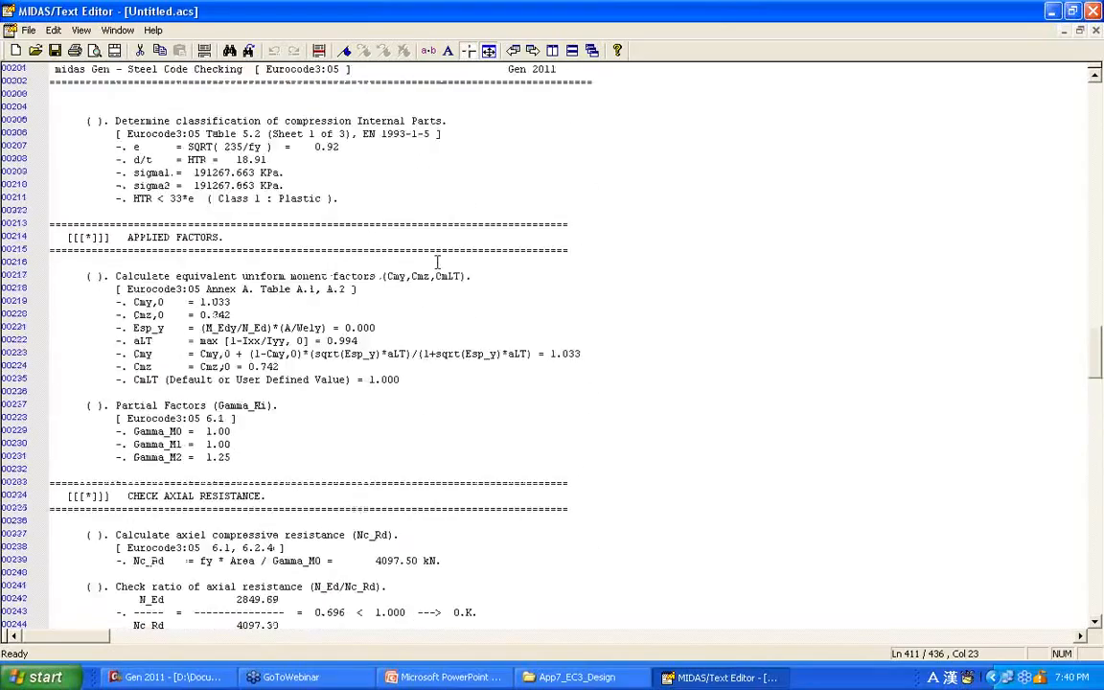
scroll(438, 261, up, 7)
drag(1100, 300, 1099, 78)
click(1073, 11)
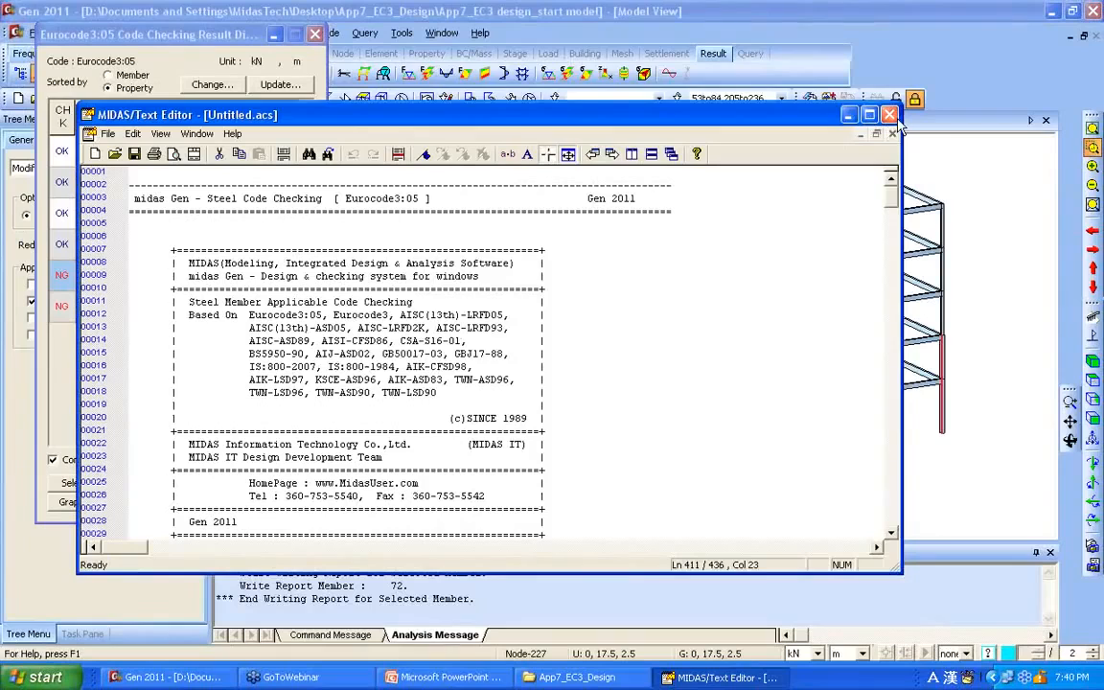
click(890, 114)
click(528, 367)
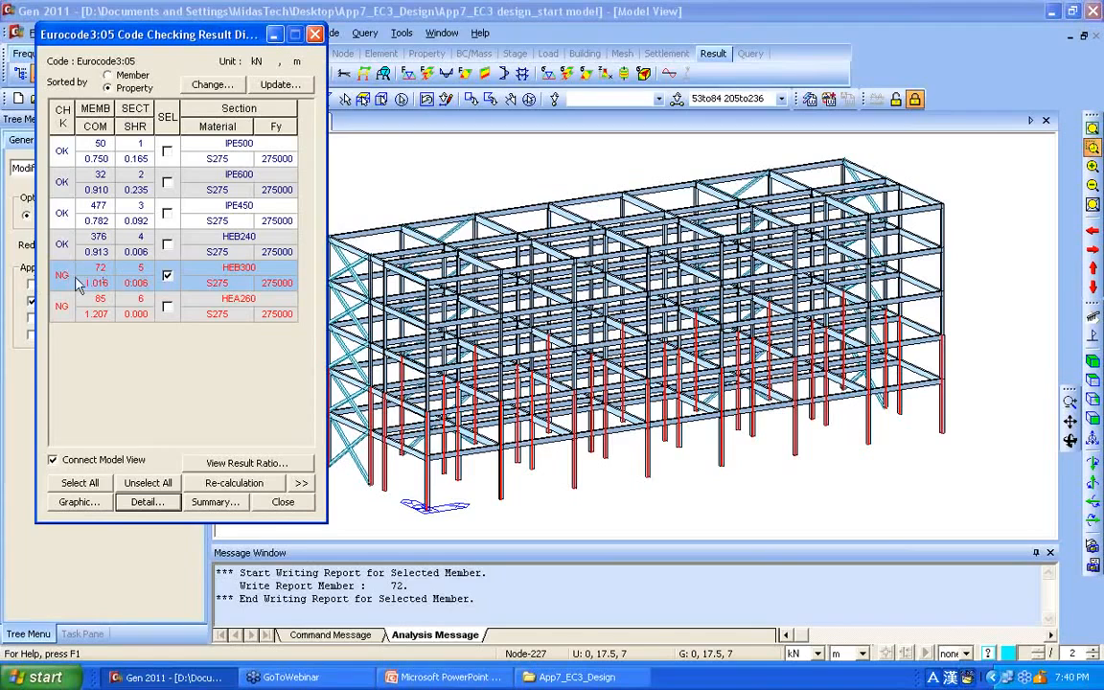
Step: Search for satisfactory UNI I-sections for property 5 with a combined ratio from 0.8 to 1, and change the section to HEM240
click(230, 86)
drag(472, 100, 635, 99)
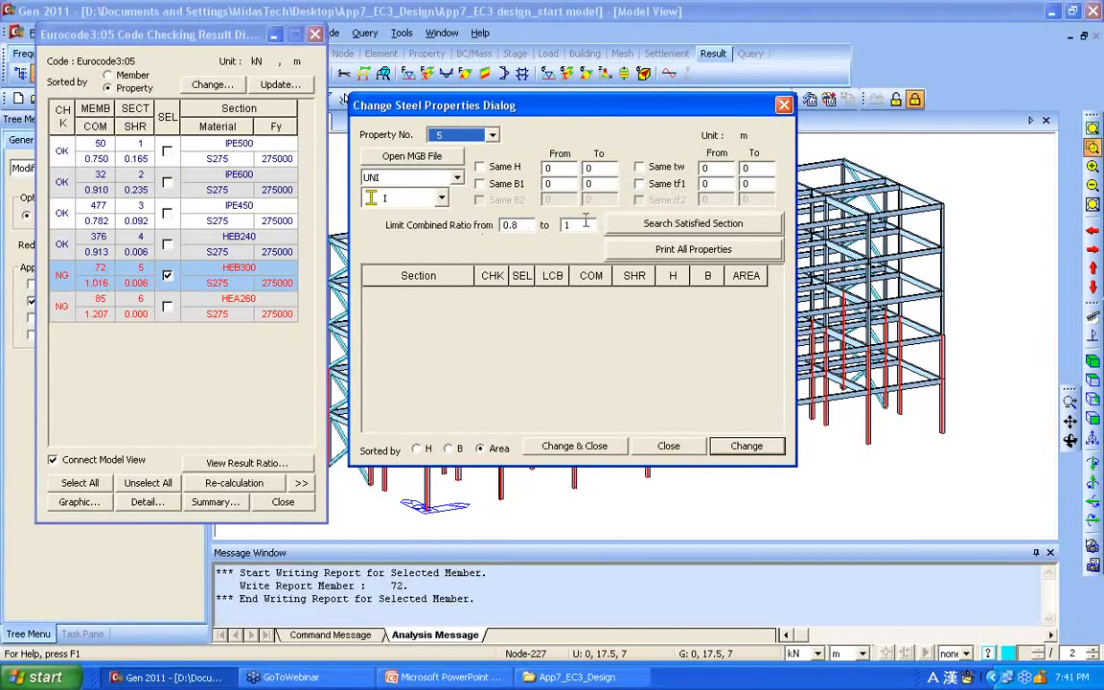
click(684, 224)
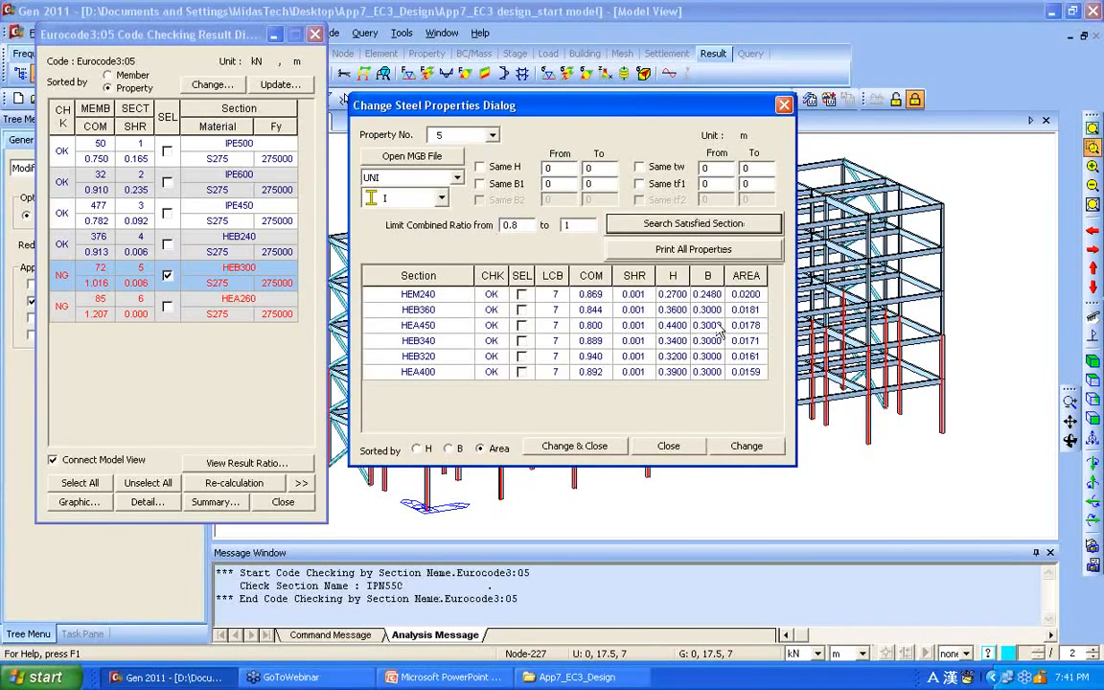
click(521, 294)
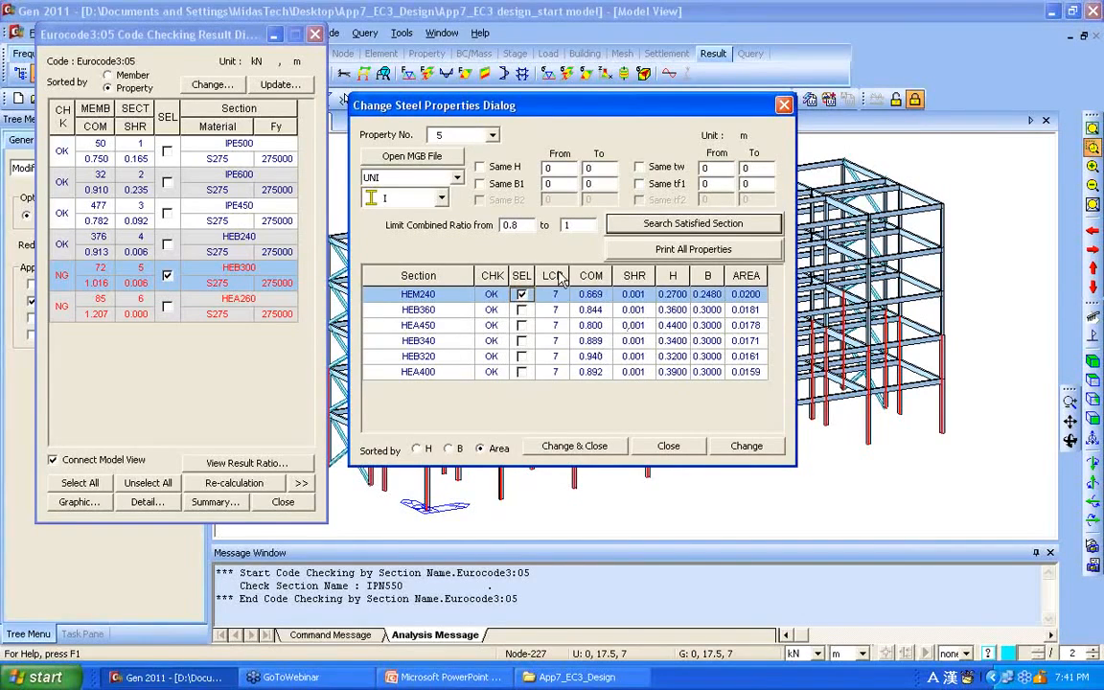
click(580, 448)
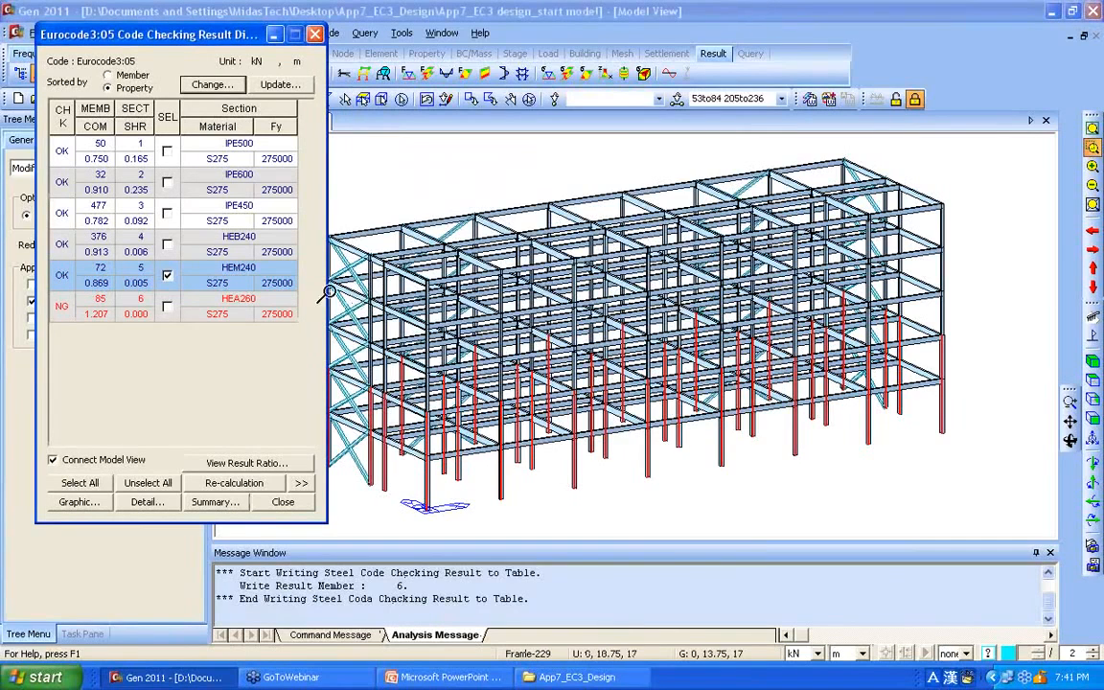
Step: Search for satisfactory UNI I-sections for property 6 with a combined ratio from 0.8 to 1, and change the section to HEB260
click(167, 275)
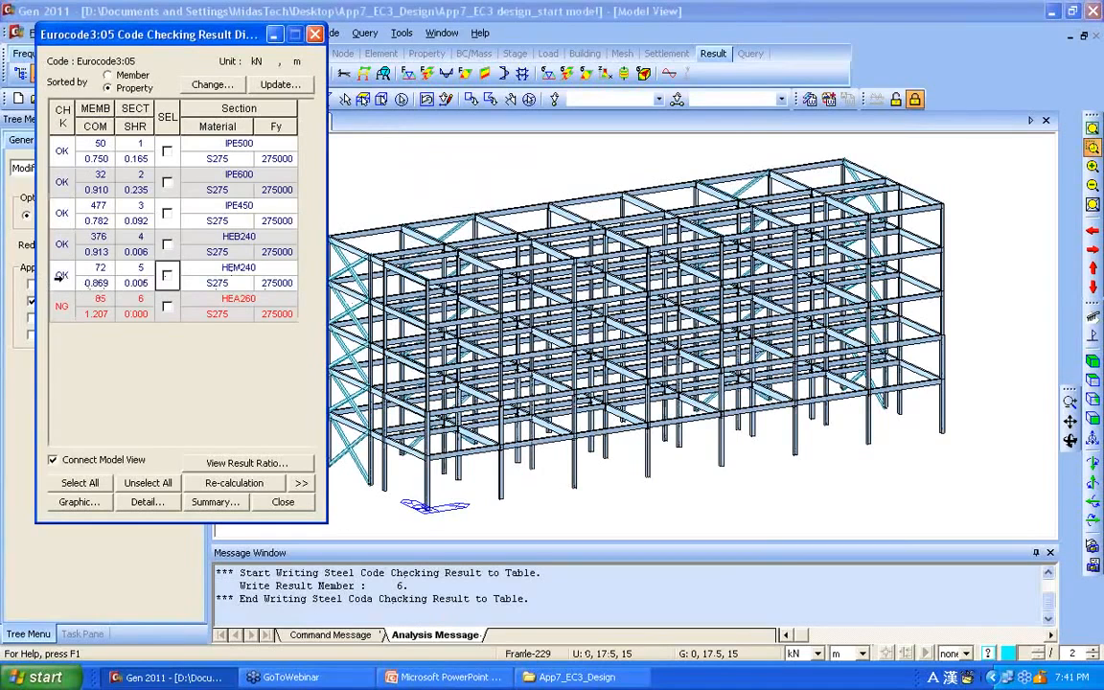
click(167, 307)
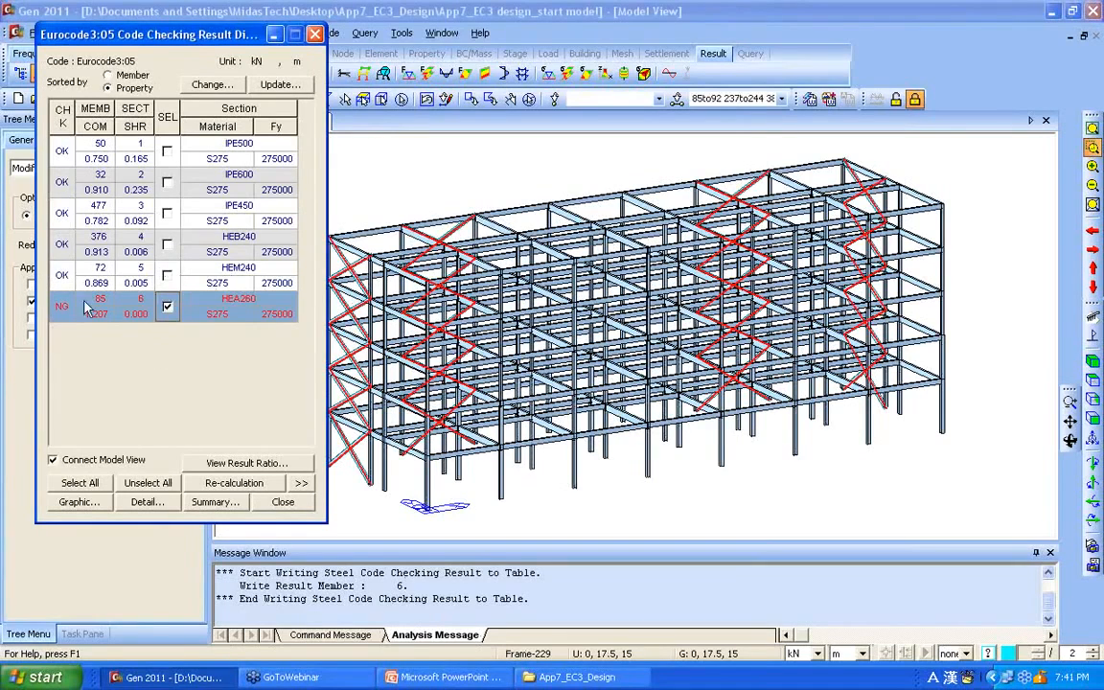
click(211, 85)
drag(230, 99, 643, 73)
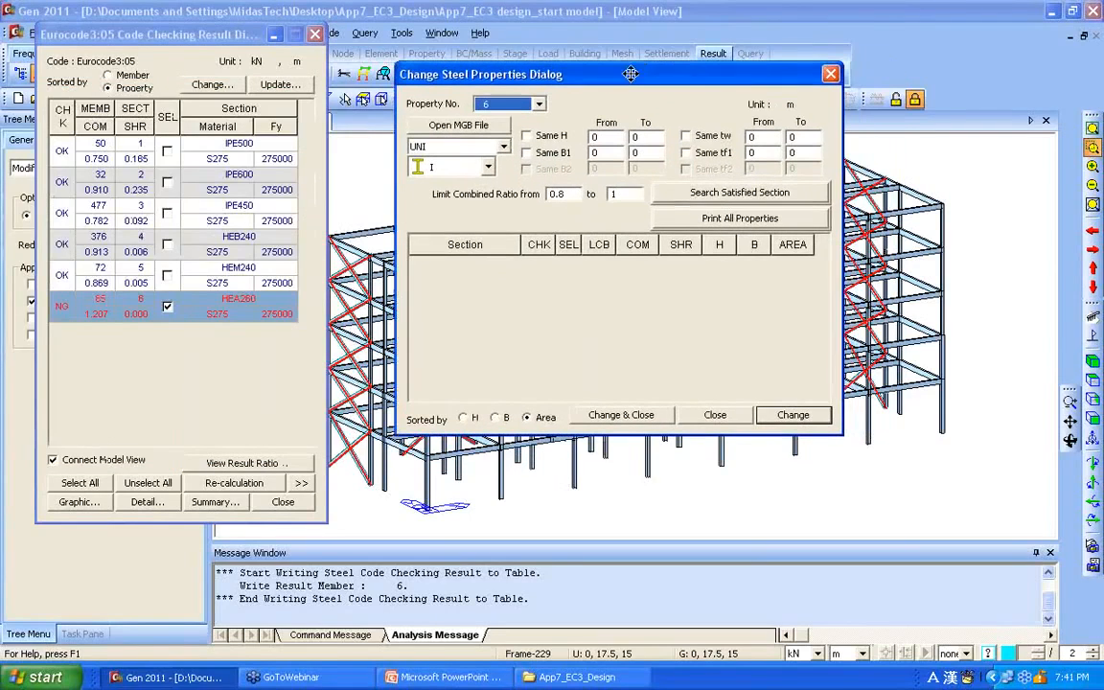
click(714, 195)
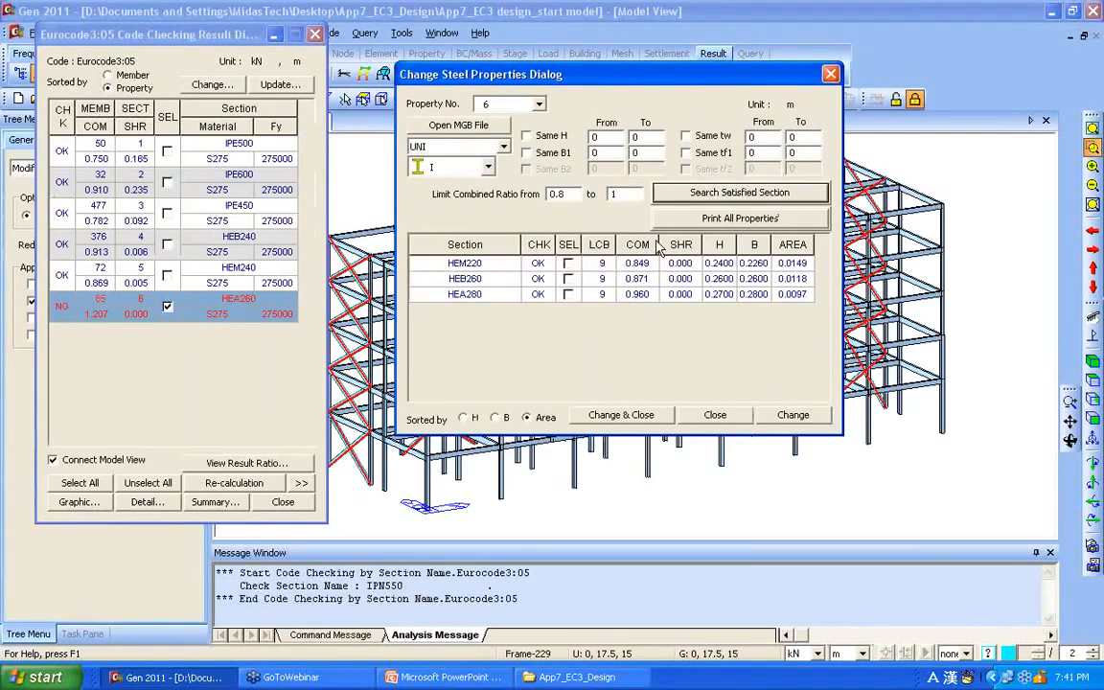
click(527, 278)
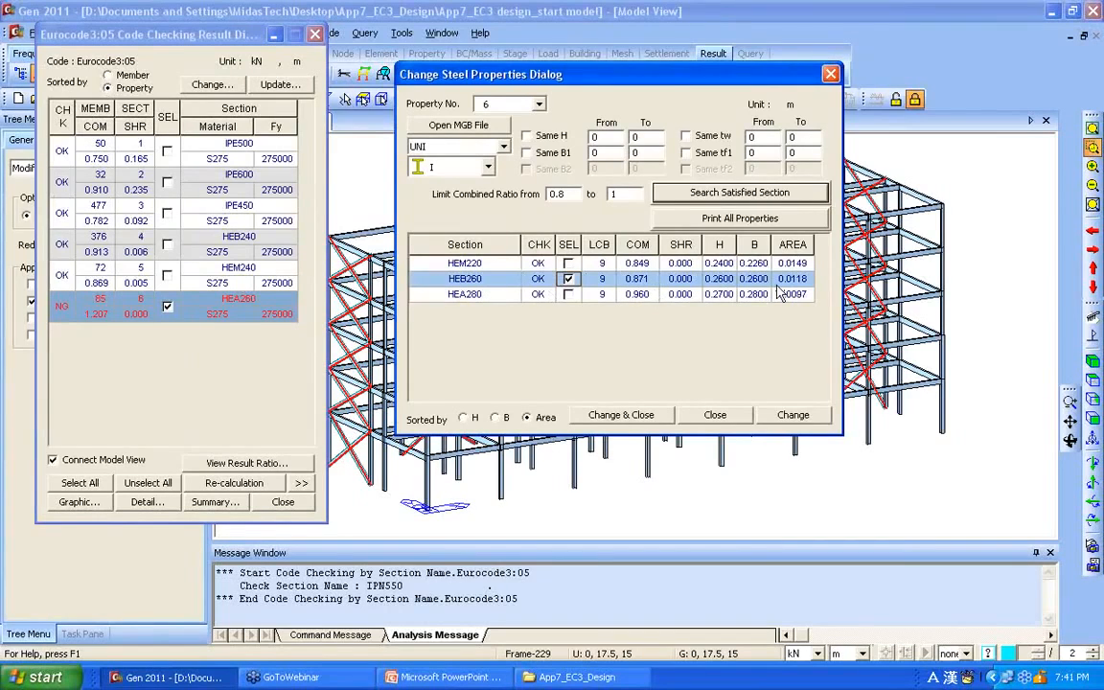
click(619, 414)
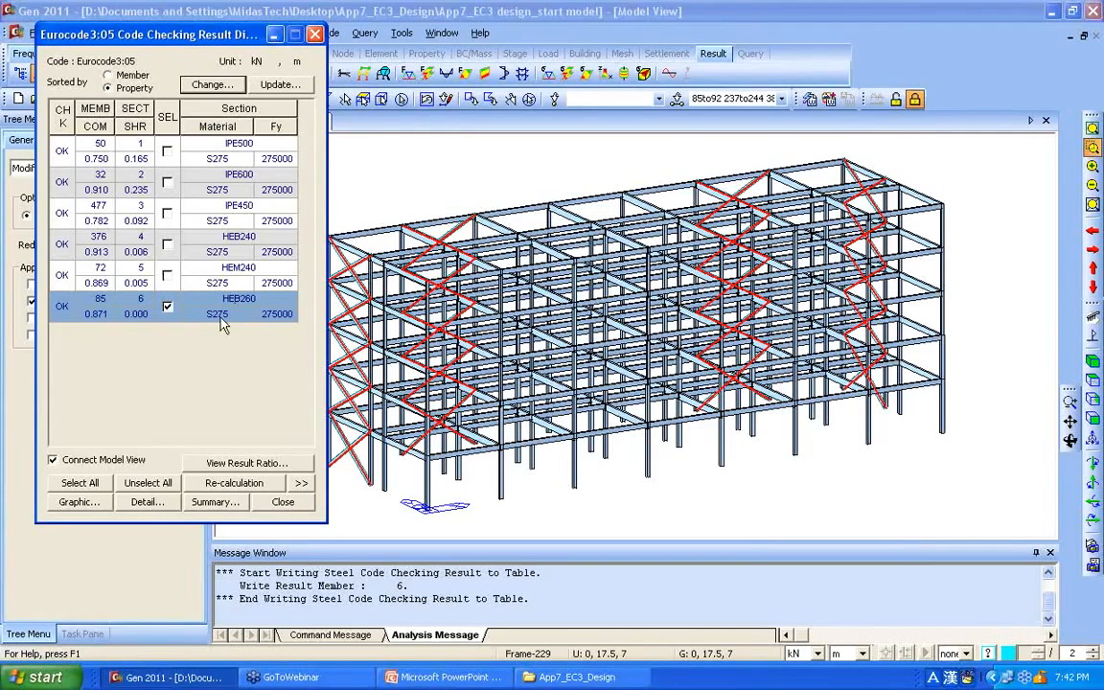
Step: Update the model's sections 5 and 6 with the changed properties HEM240 and HEB260, accepting deletion of the analysis and design results
drag(230, 29, 516, 42)
click(156, 368)
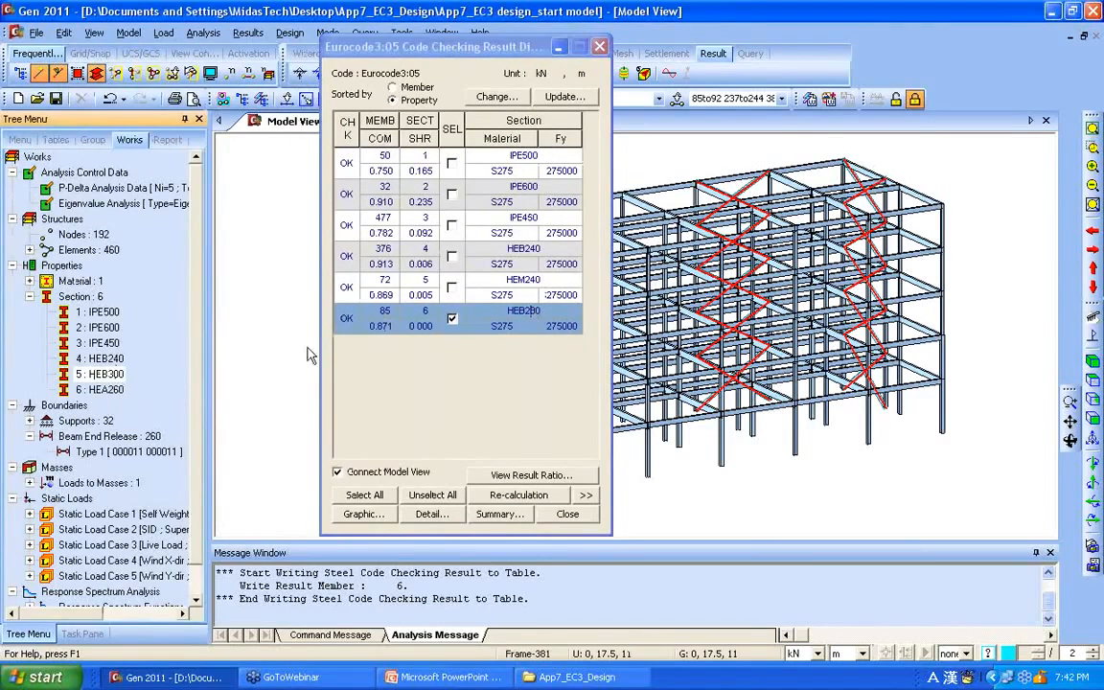
drag(421, 45, 250, 79)
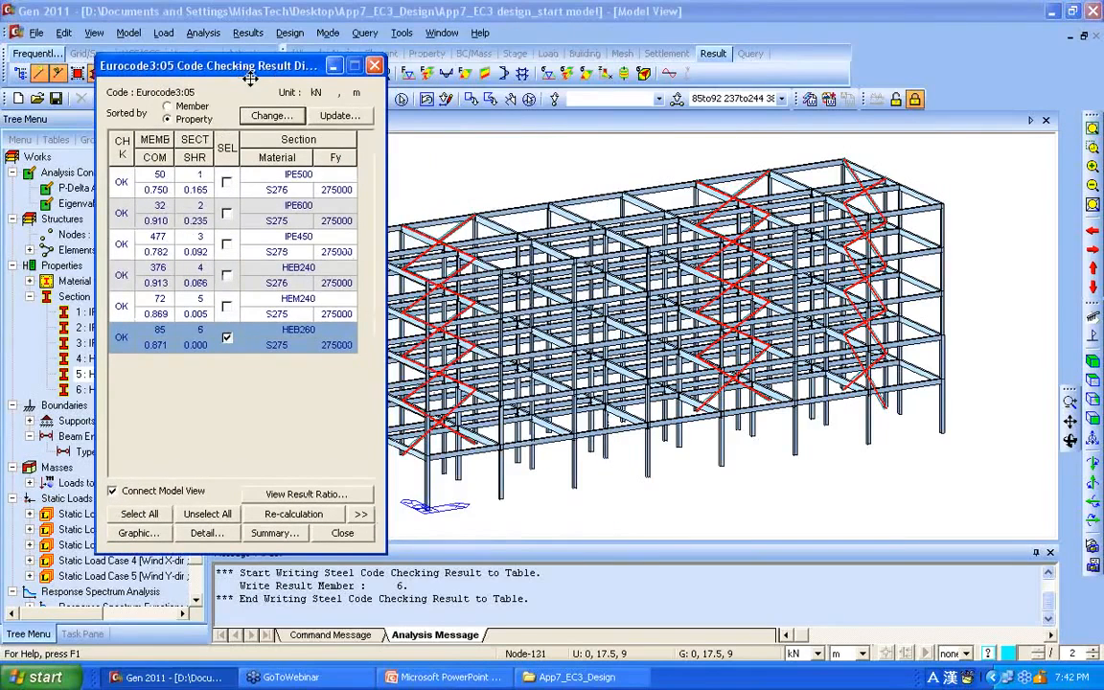
click(337, 115)
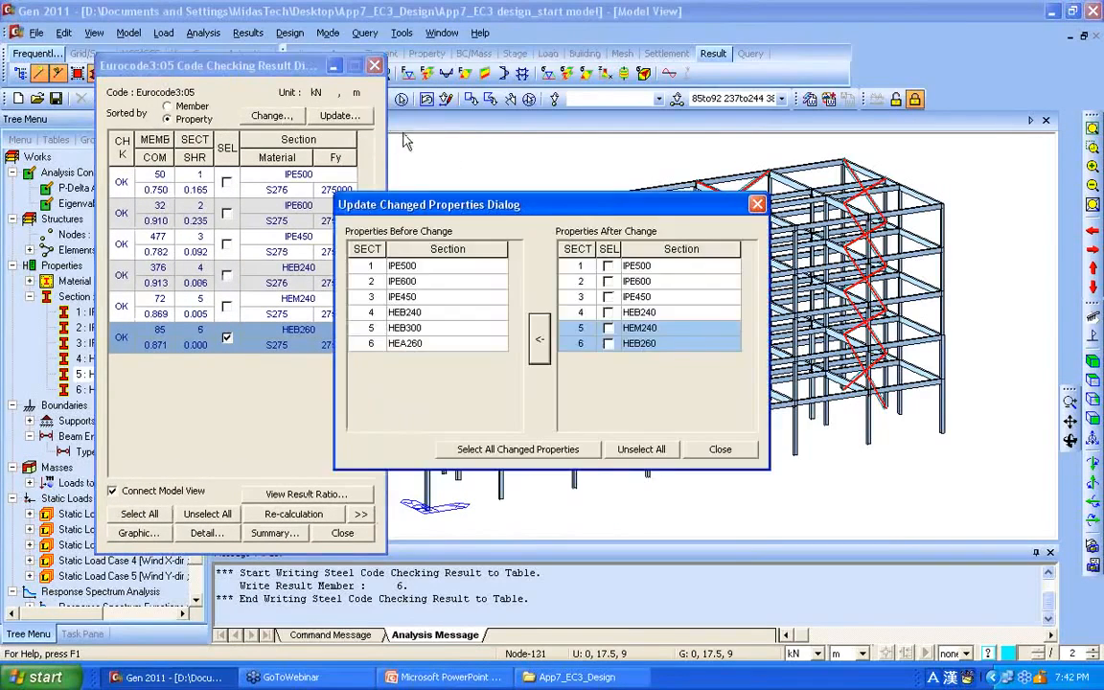
click(608, 344)
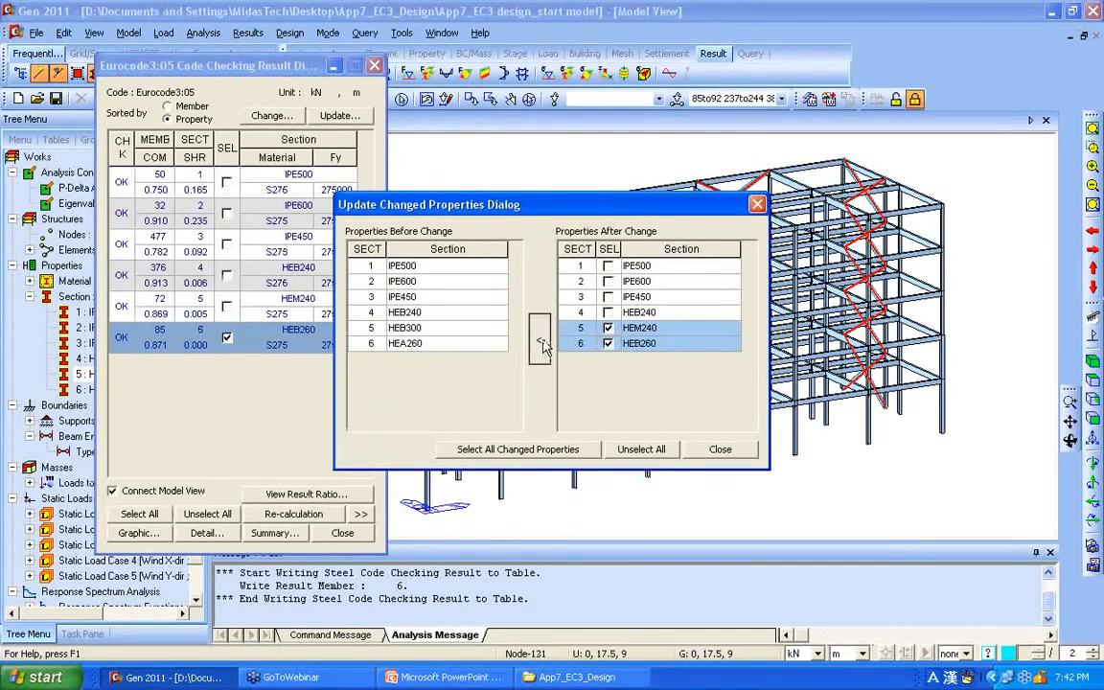
click(542, 346)
drag(503, 277, 710, 284)
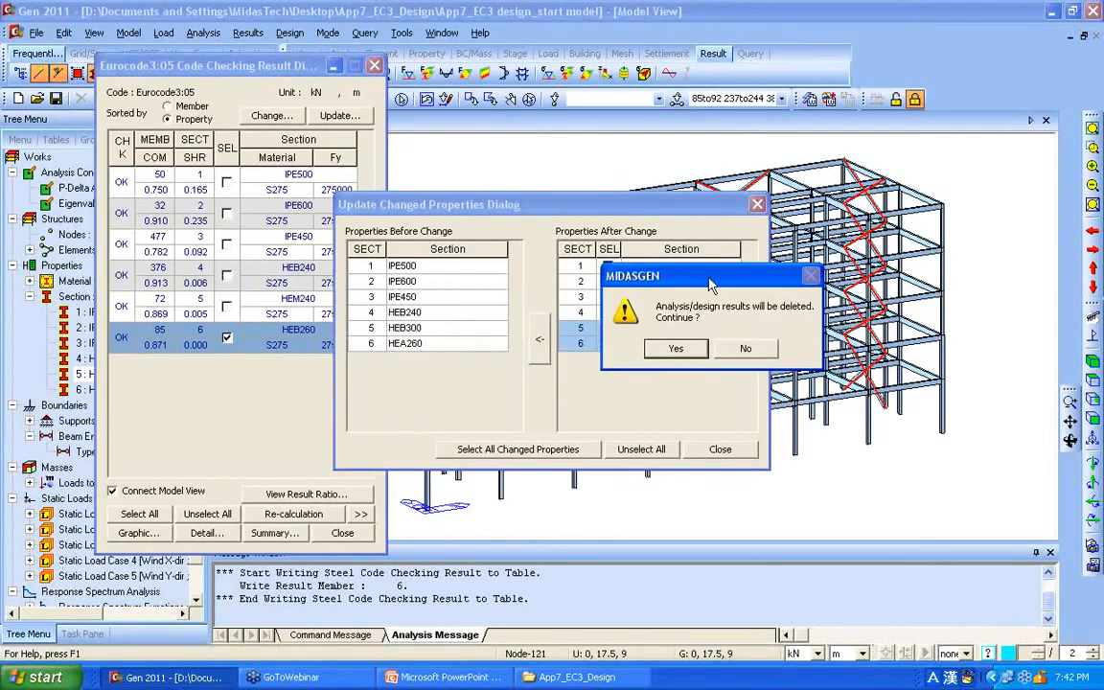
click(677, 350)
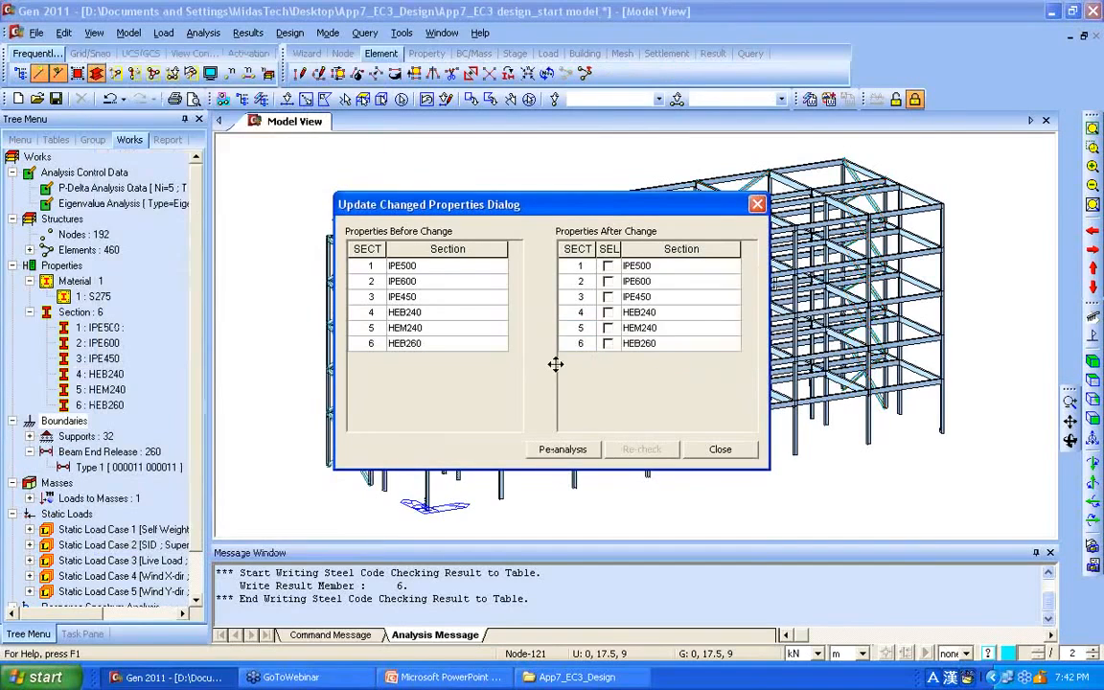
Step: Rerun the analysis and the steel code check with the updated sections, then close the code checking results
click(562, 450)
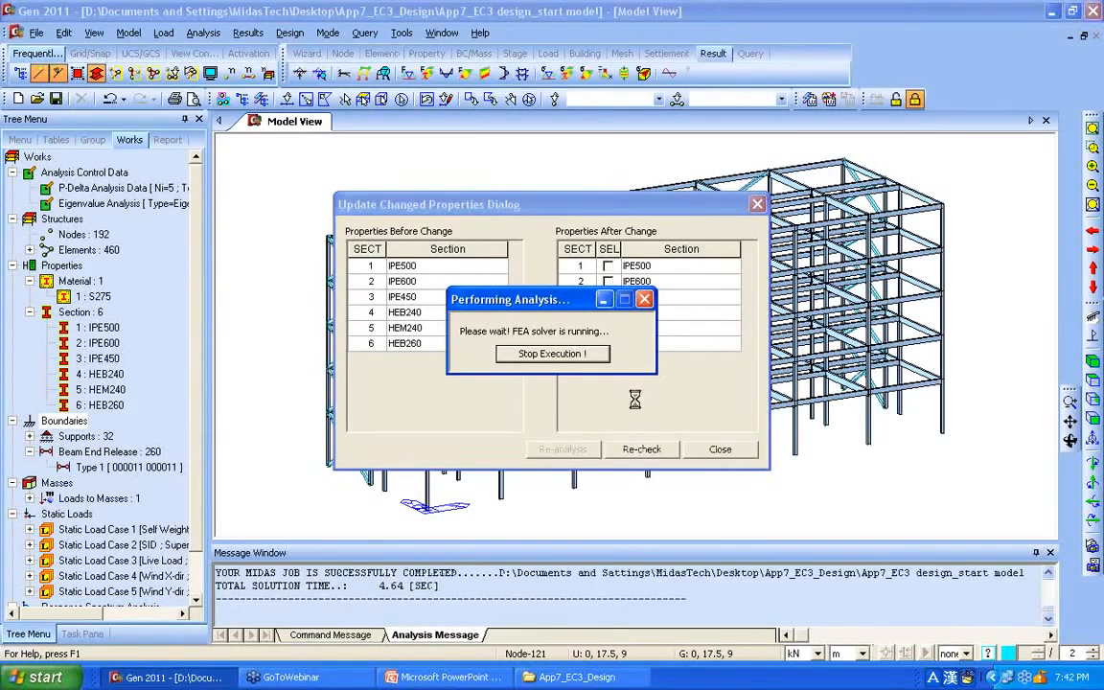
click(642, 451)
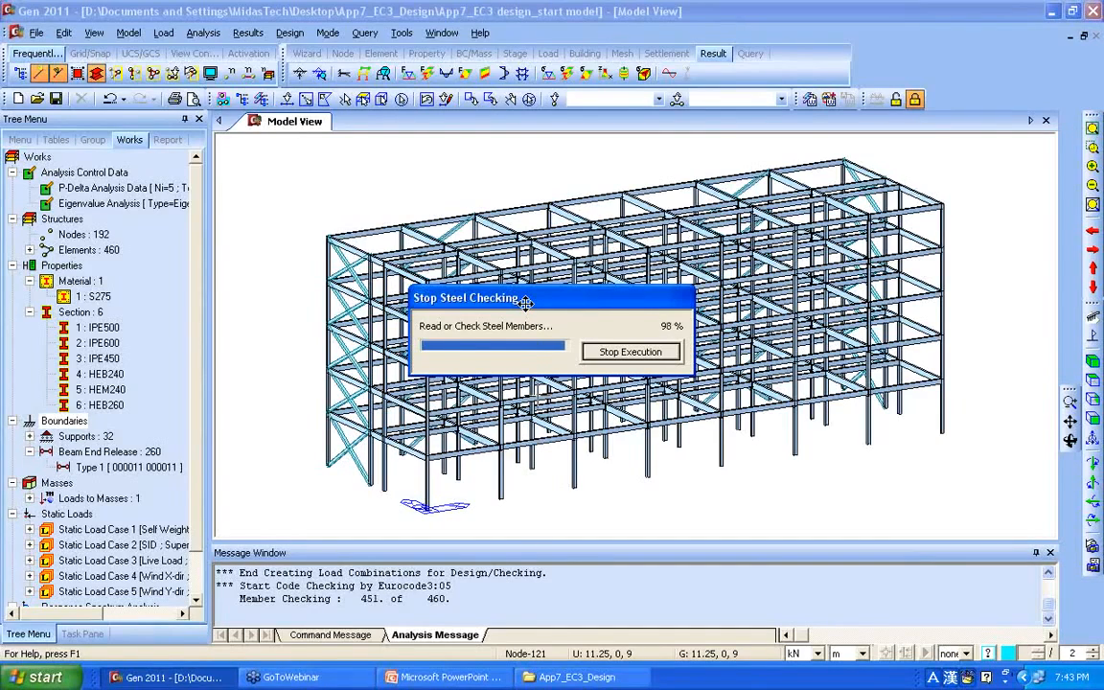
drag(192, 43, 351, 59)
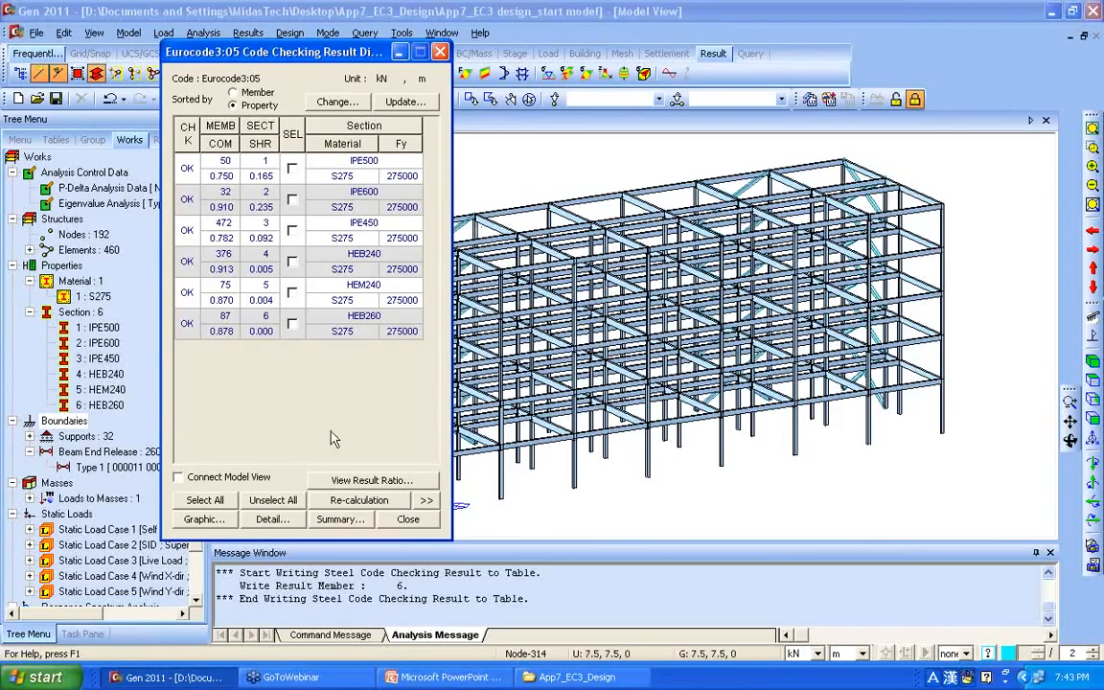
click(409, 522)
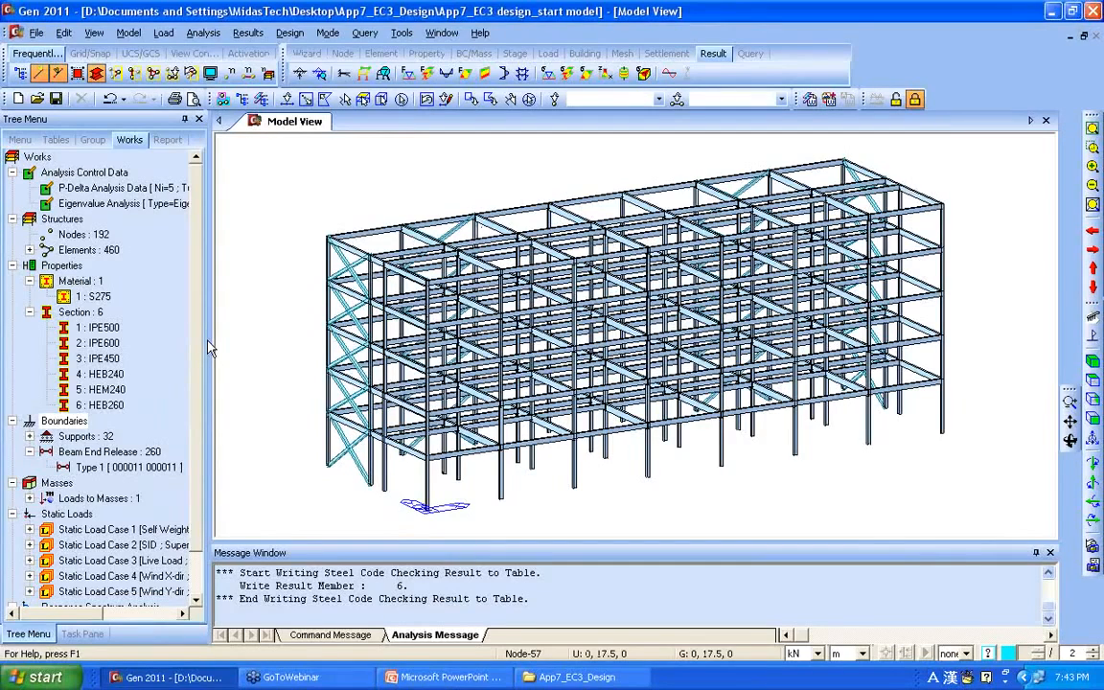
Step: Inspect the X-bracing at the building's end and select all truss elements of the model
click(1093, 147)
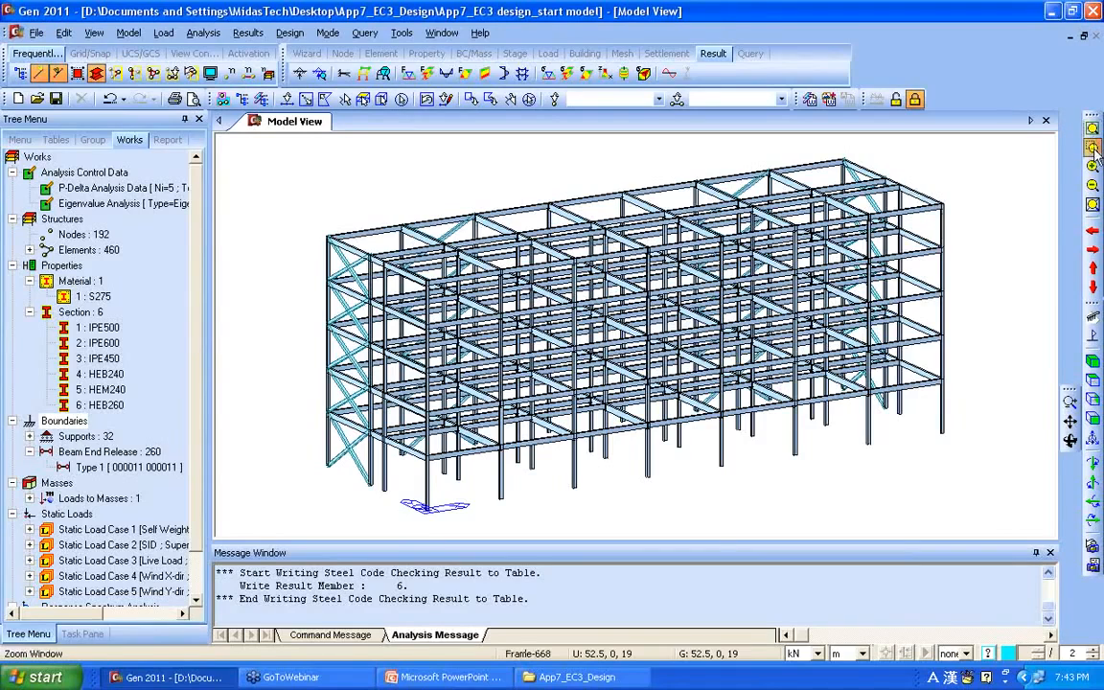
drag(327, 209, 349, 479)
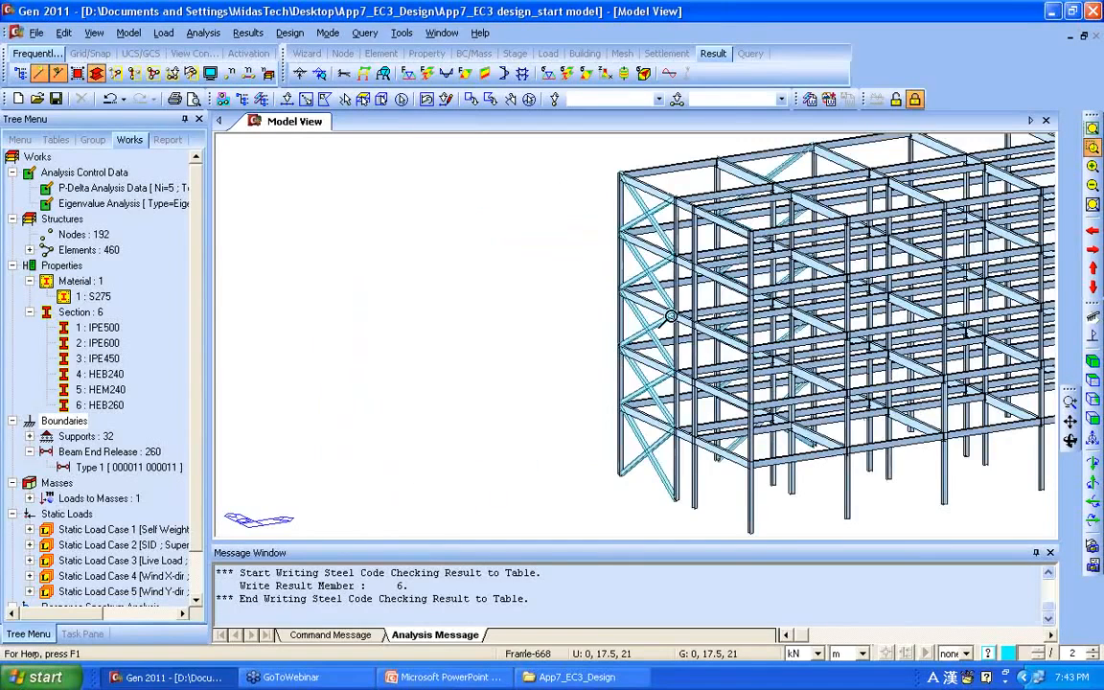
drag(658, 196, 695, 436)
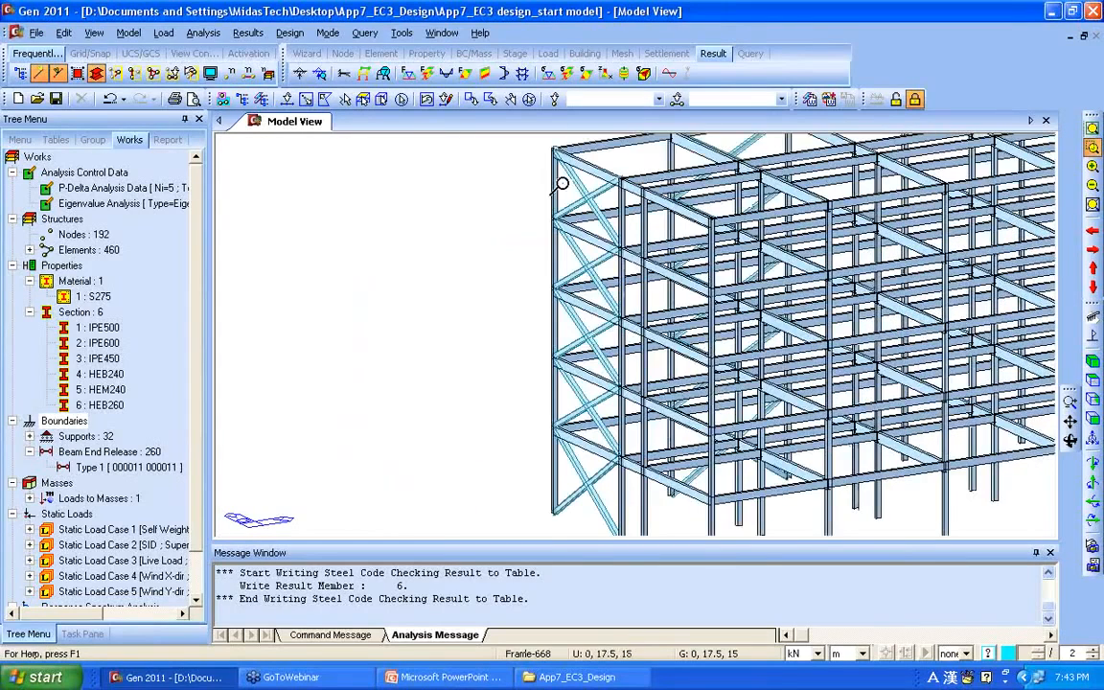
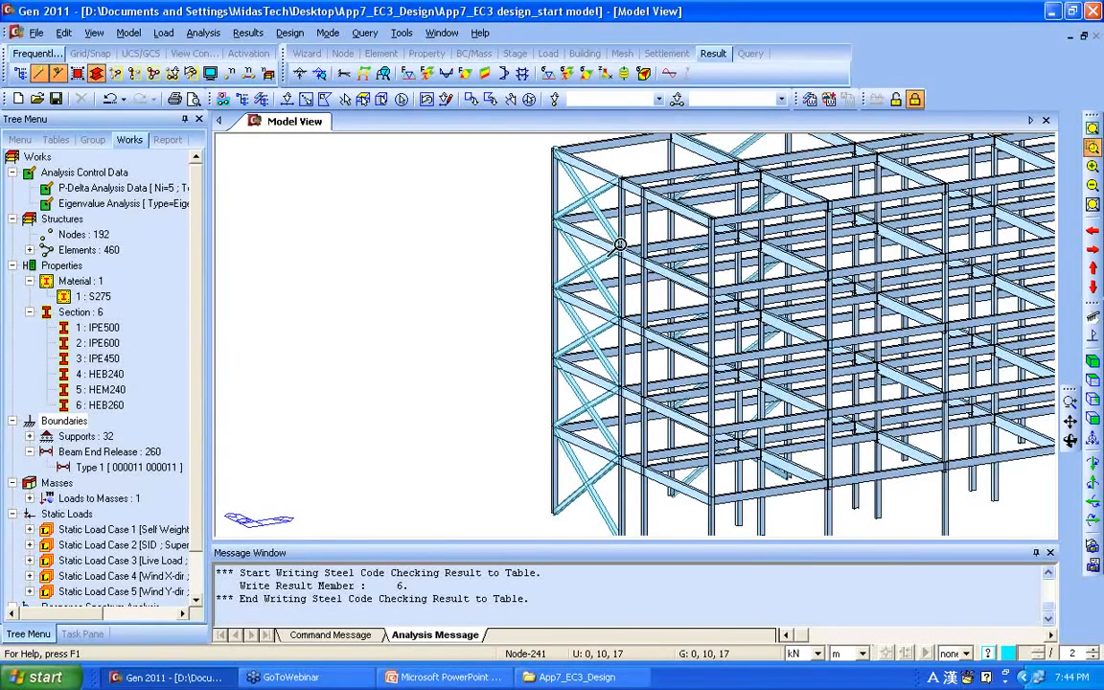
click(1091, 146)
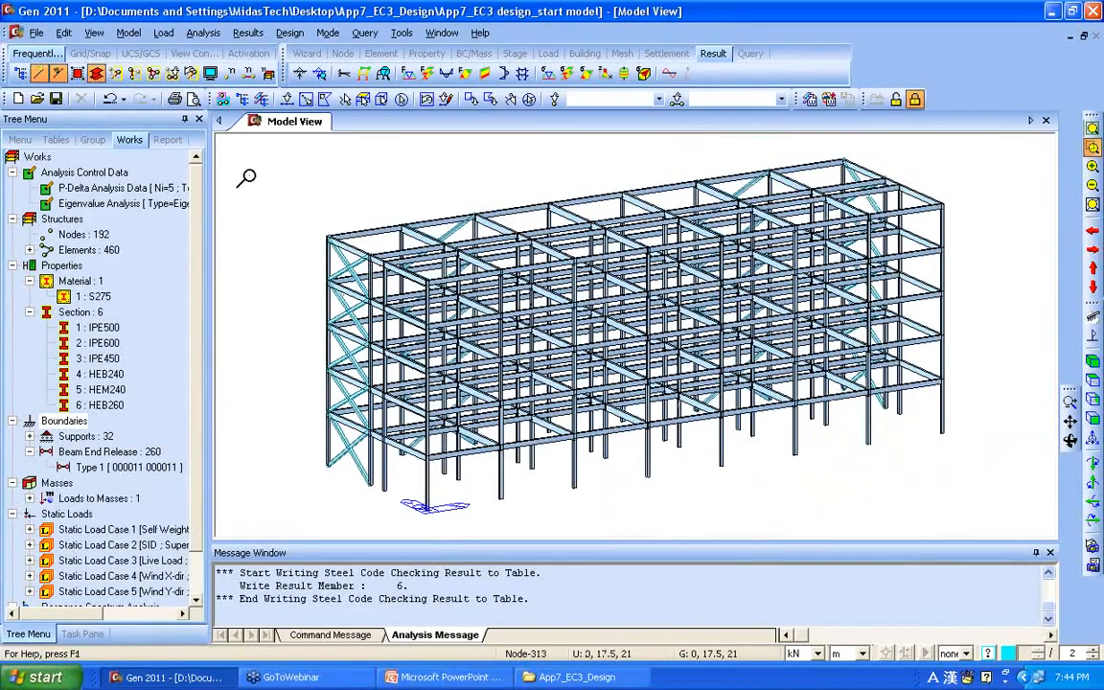
click(30, 249)
click(96, 265)
right_click(101, 268)
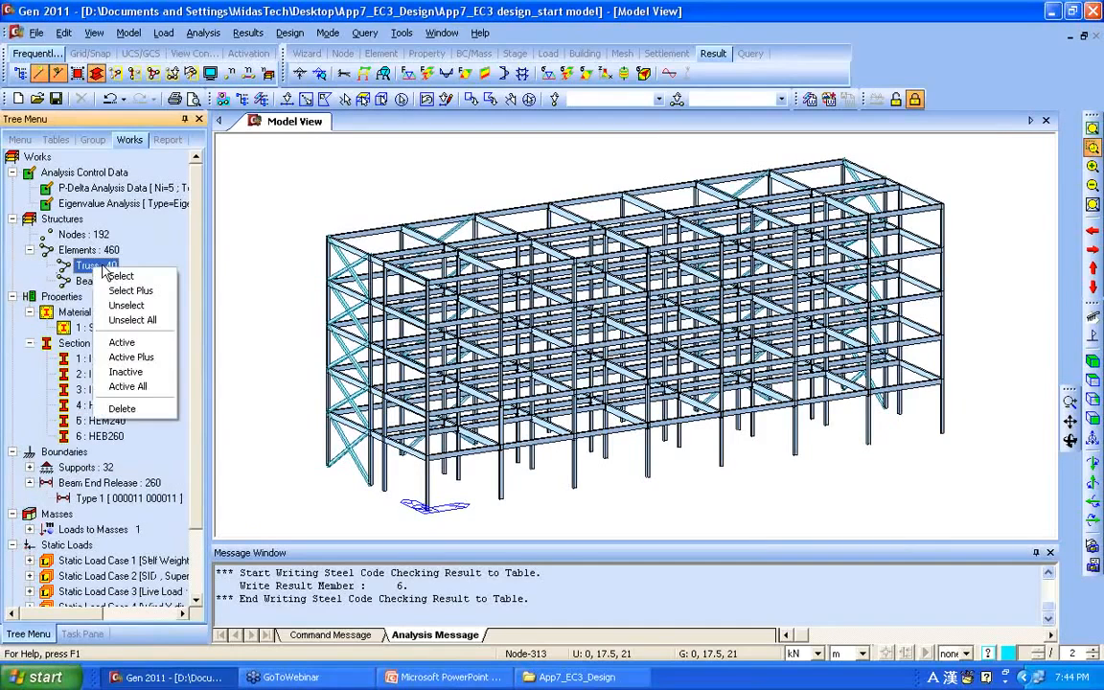
click(169, 263)
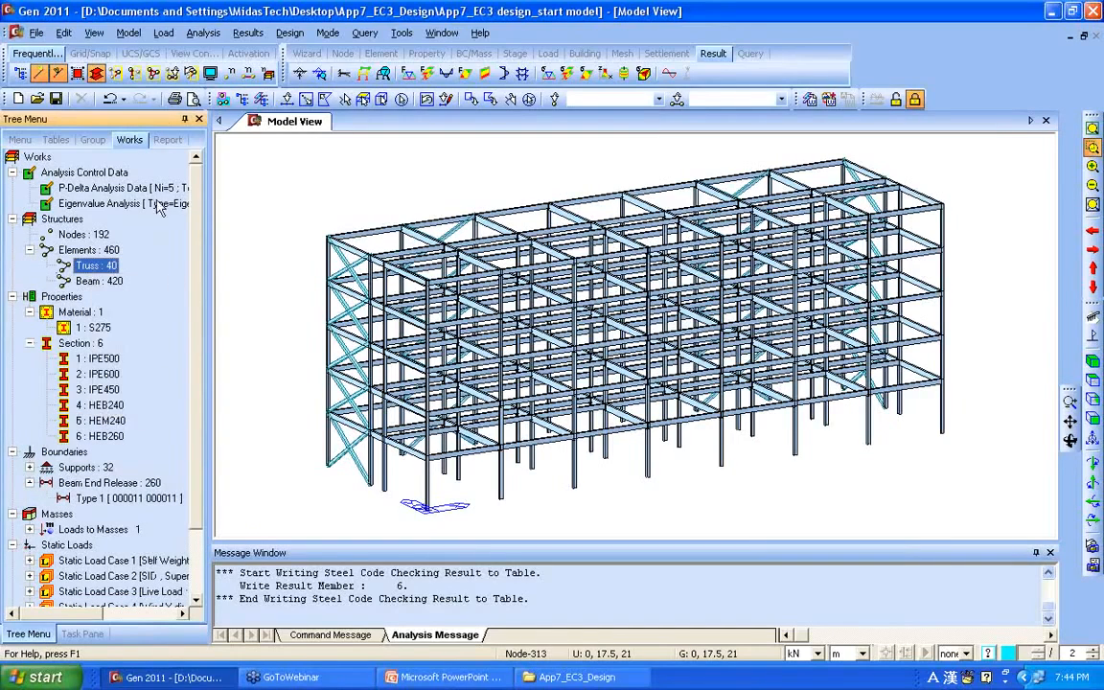
right_click(100, 267)
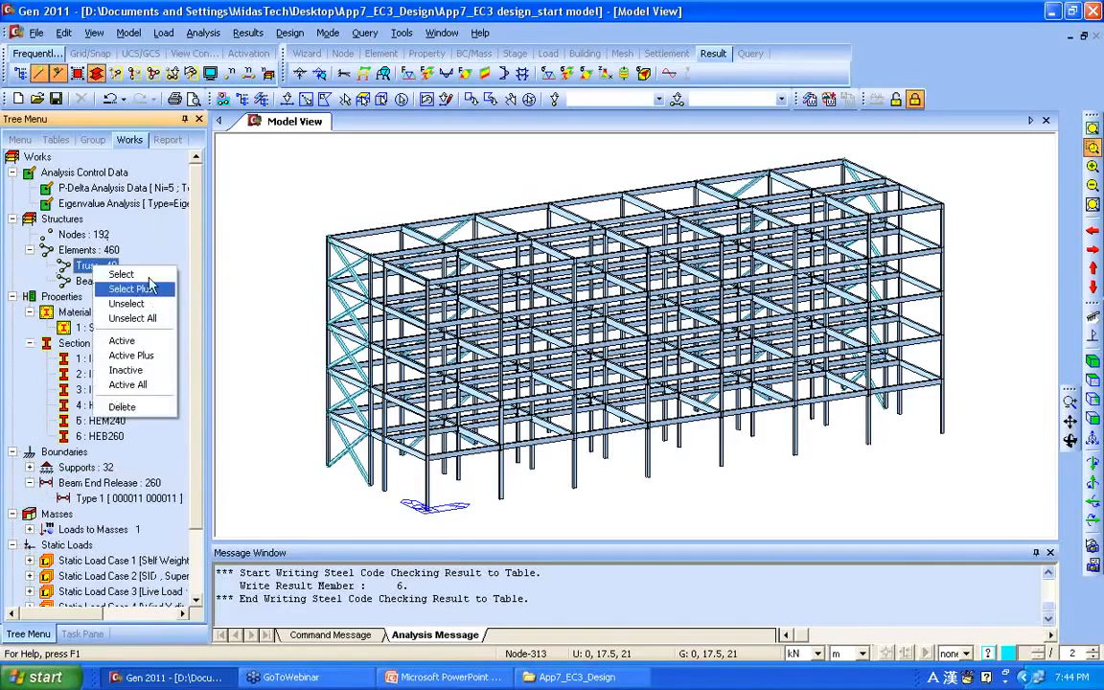
click(149, 286)
Step: Change the selected braces' element type from Truss to Tension only/Hook/Cable, with the Truss option and 0 kN allowable compression
click(128, 35)
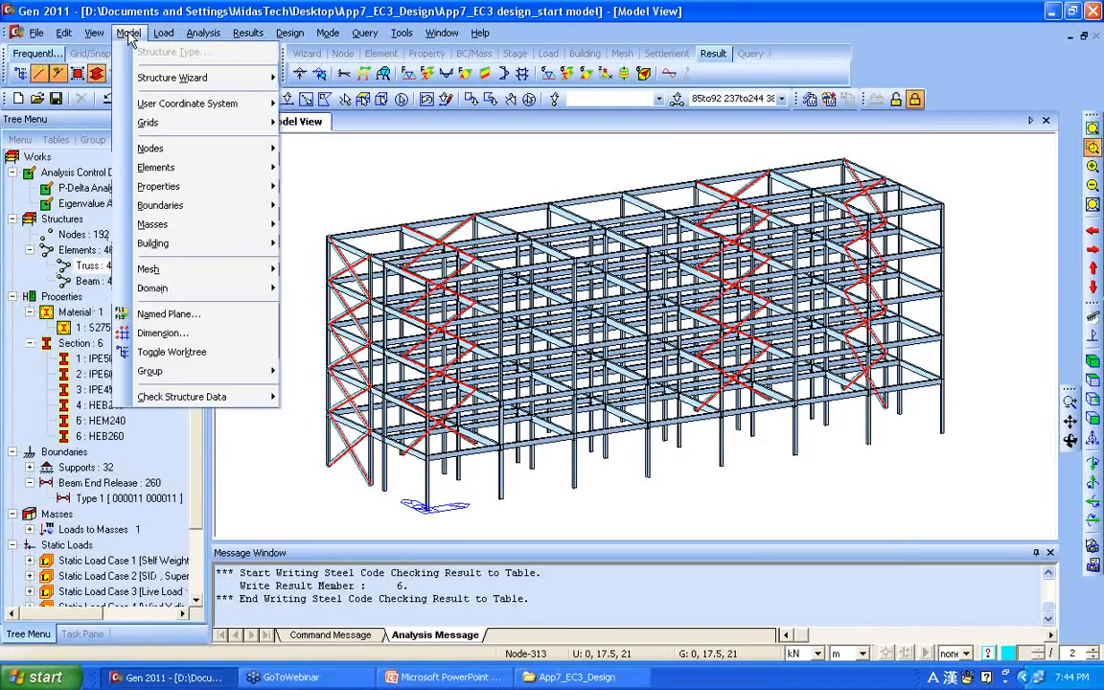
mouse_move(172, 188)
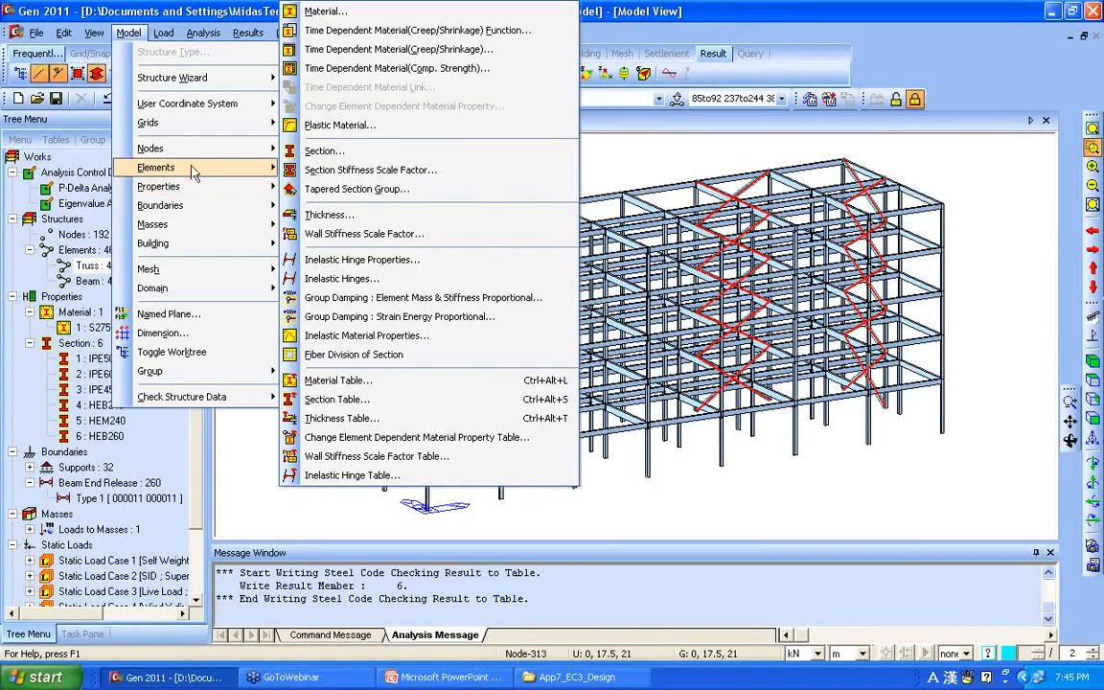
click(381, 380)
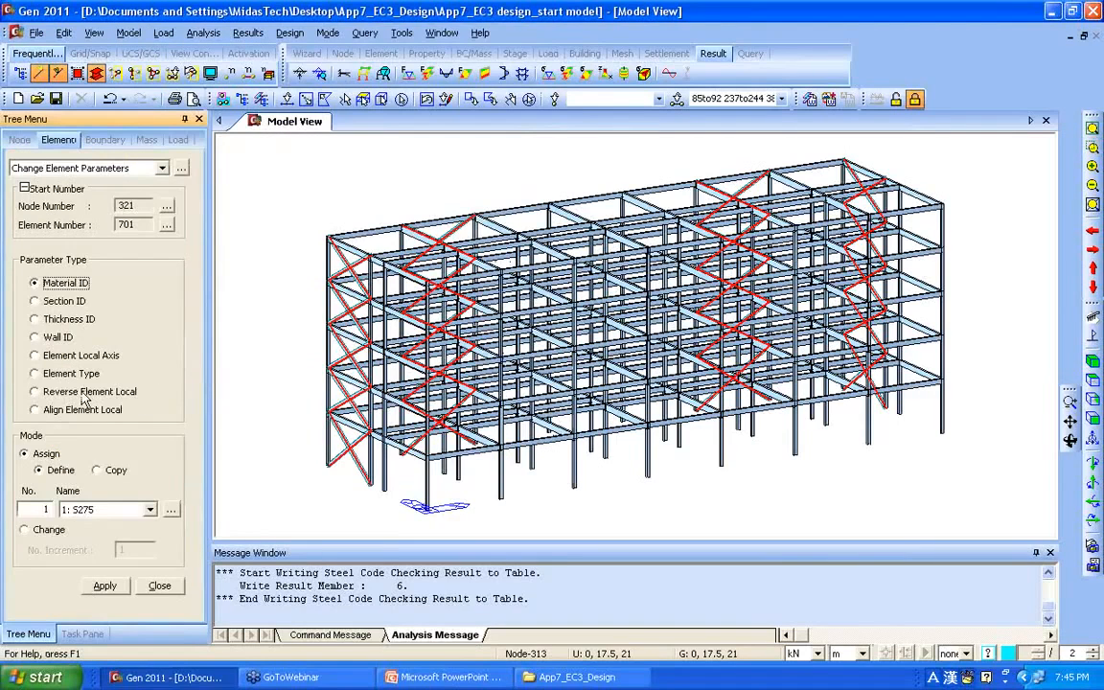
click(72, 374)
click(123, 454)
click(123, 453)
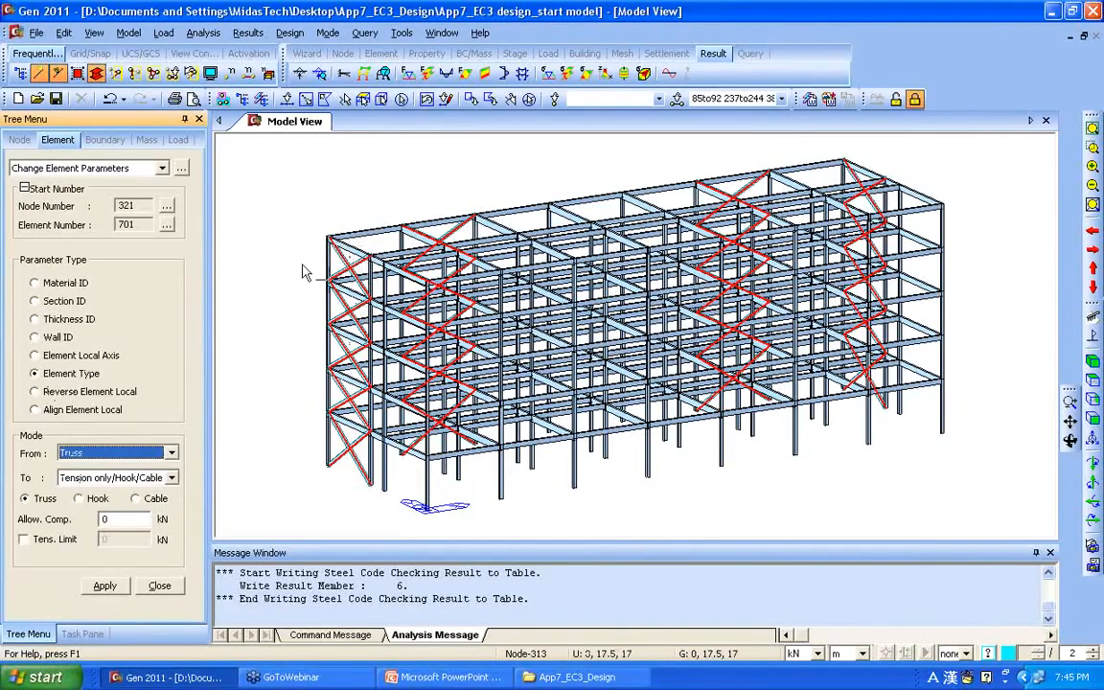
mouse_move(376, 309)
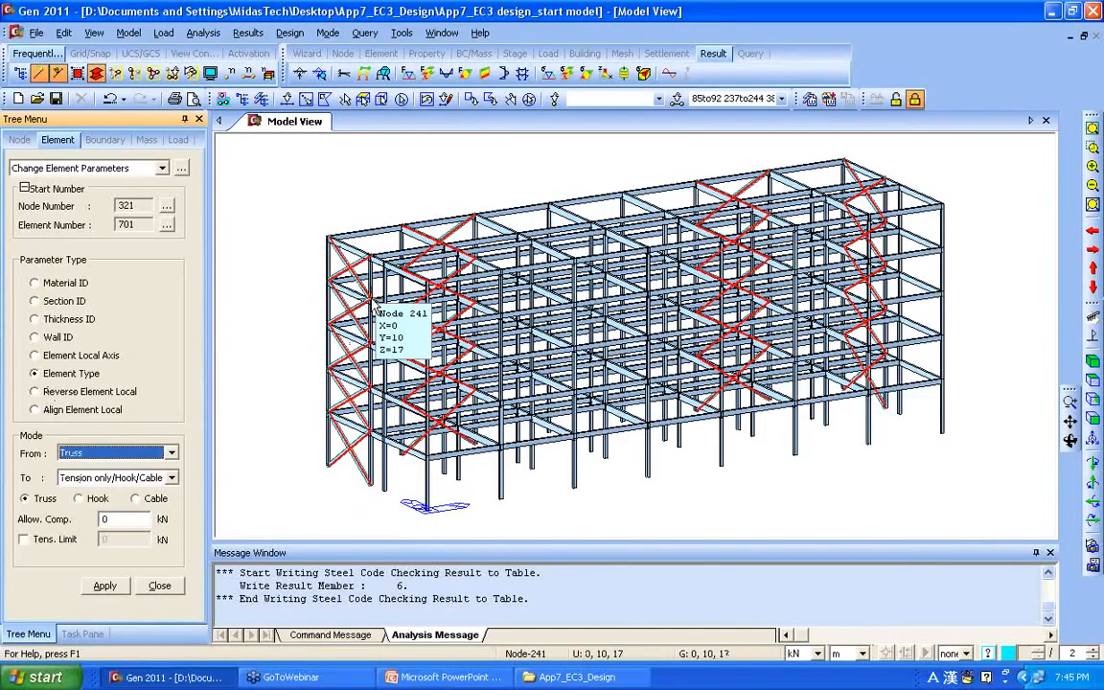
click(105, 585)
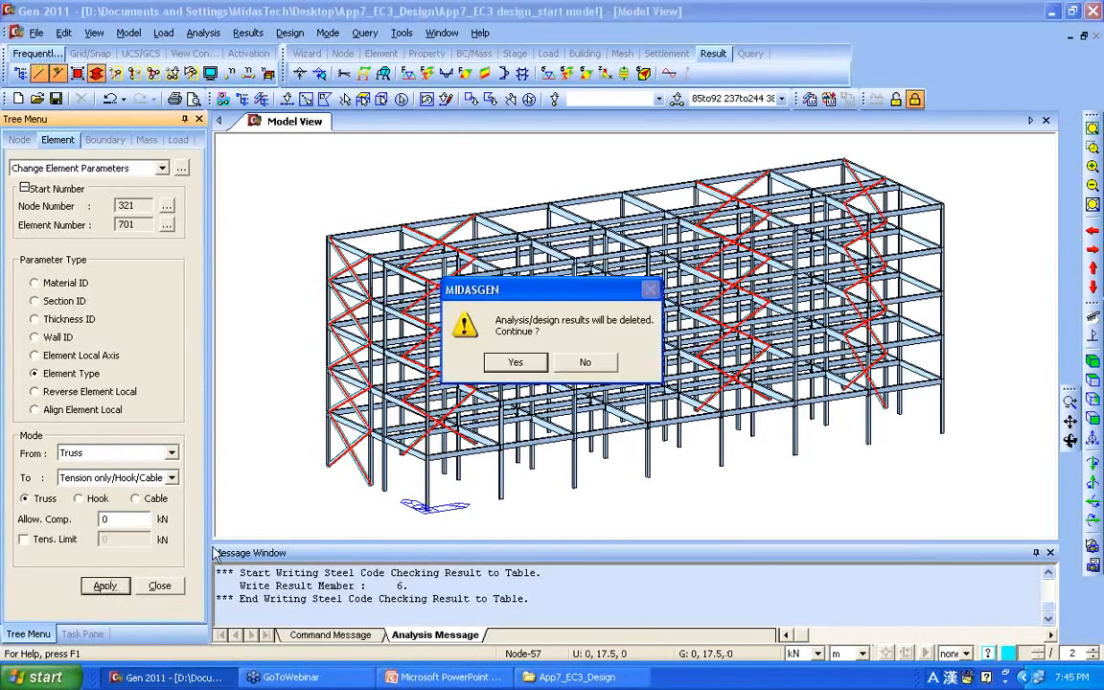
click(516, 361)
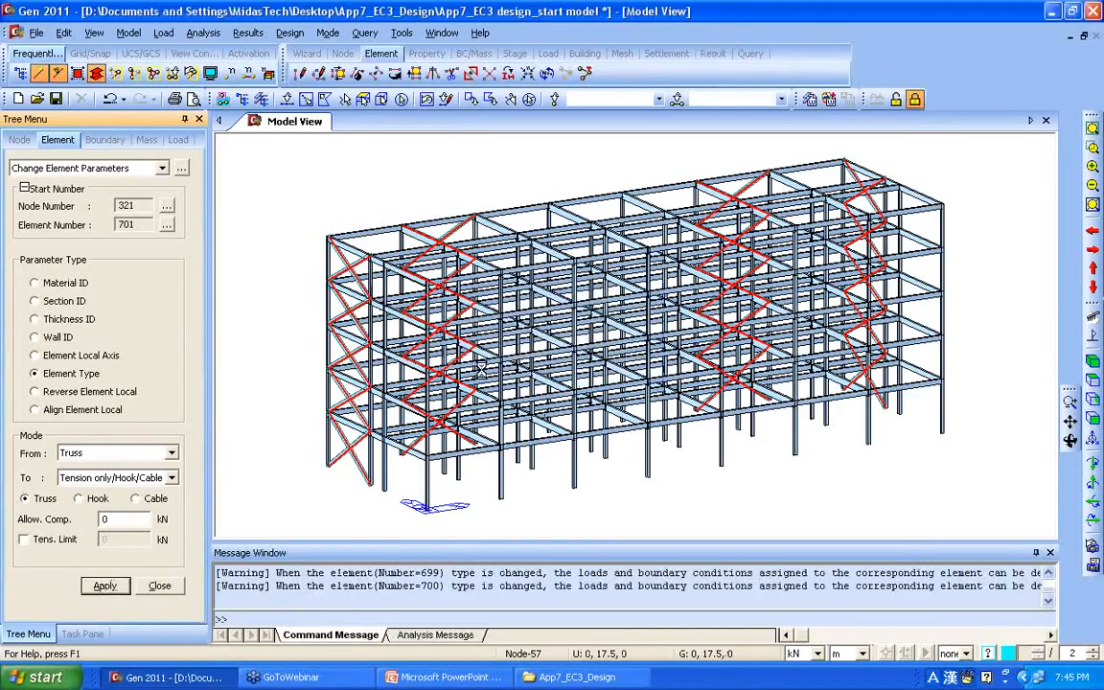
click(159, 586)
click(110, 265)
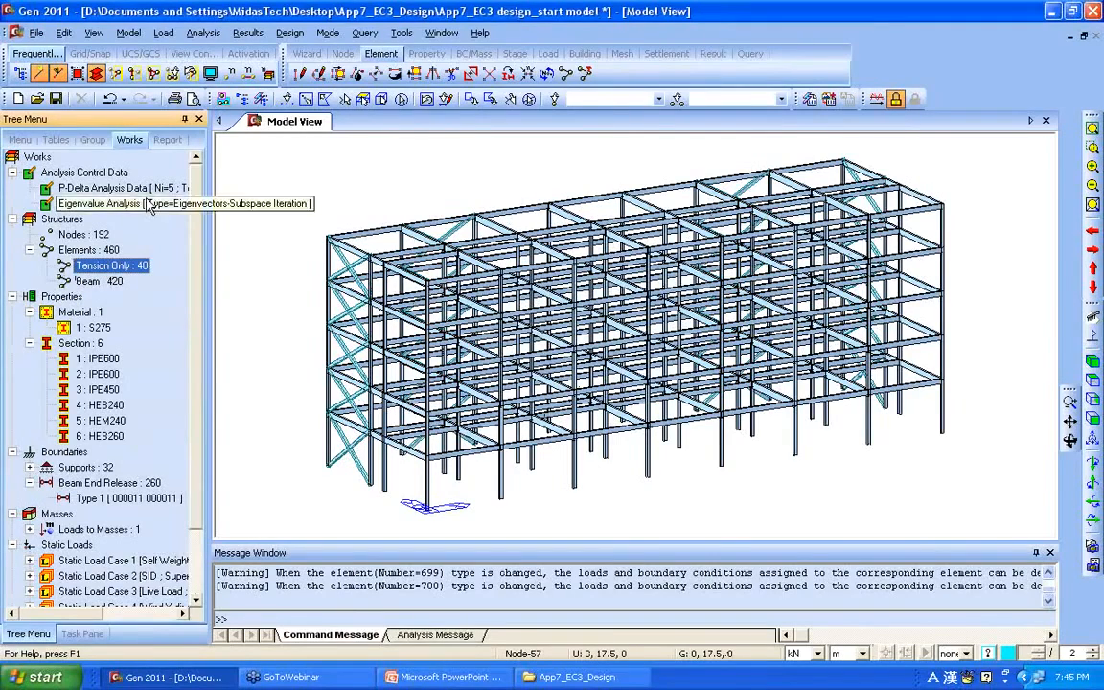
Step: Start creating load cases from load combinations and choose the steel combination sLCB2 as the source
click(161, 35)
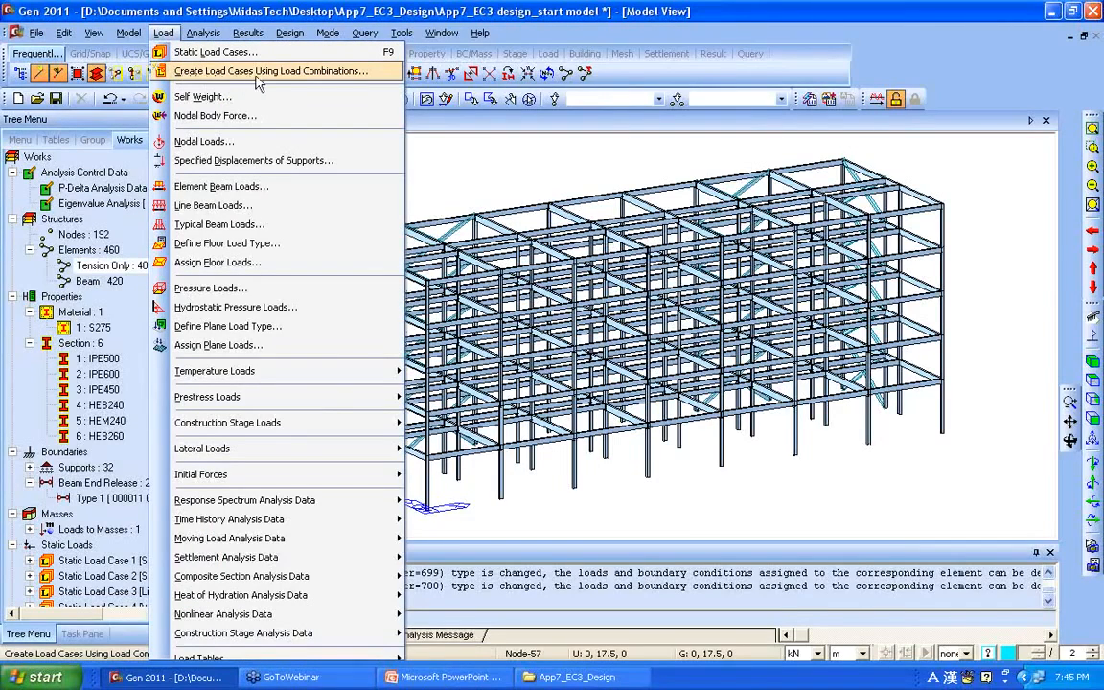
click(322, 81)
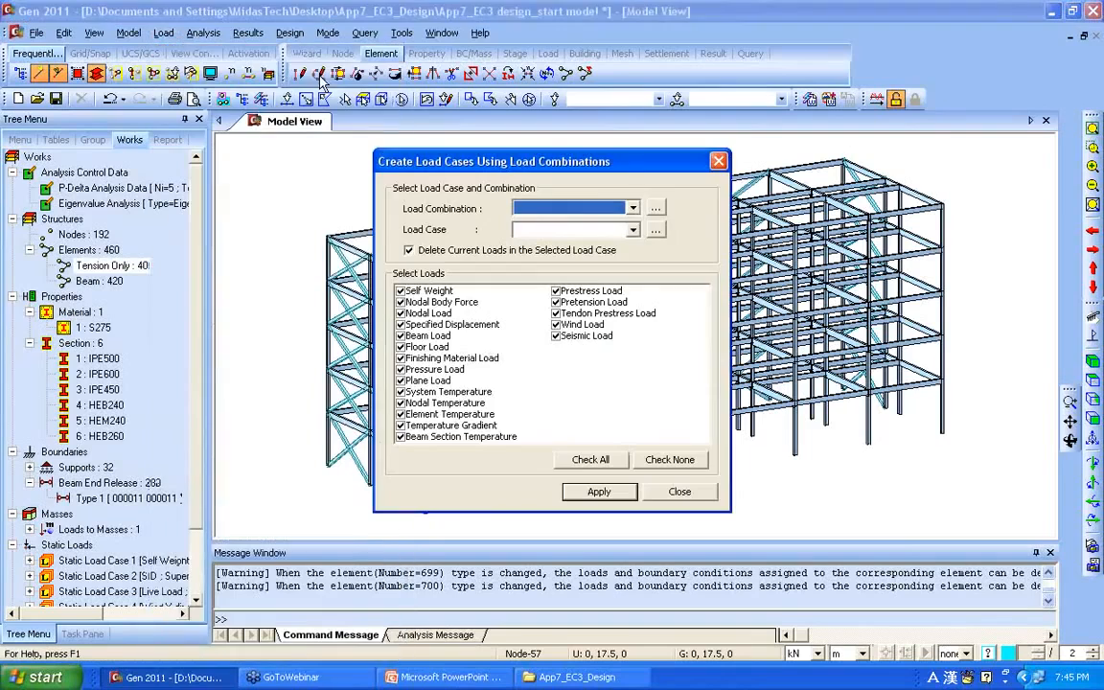
click(633, 209)
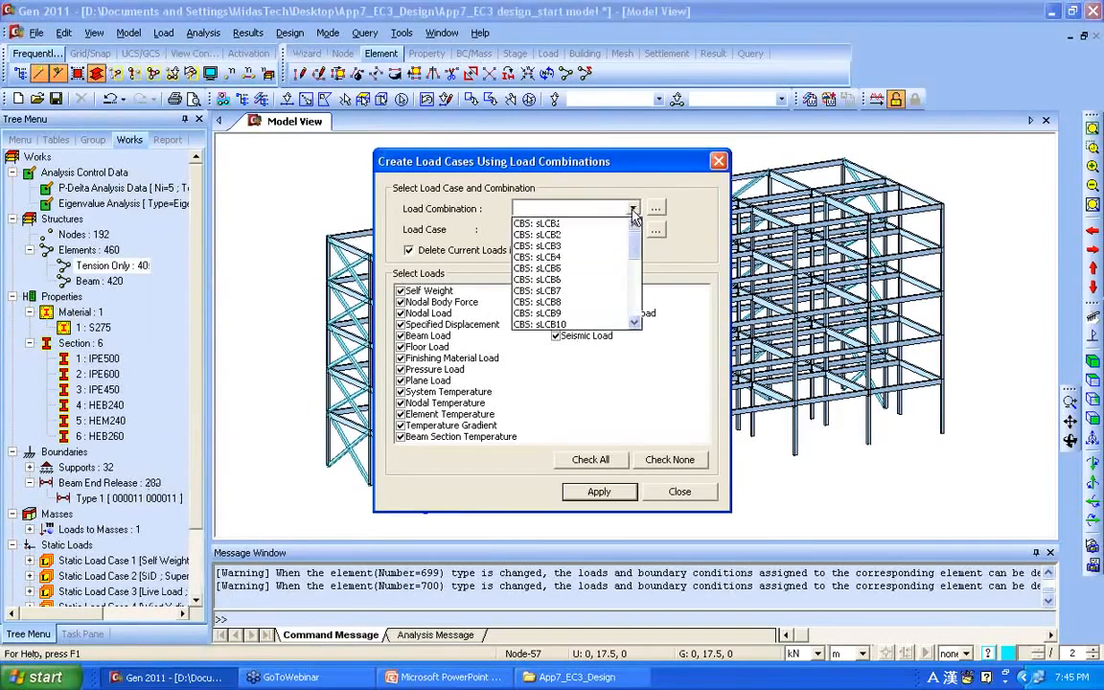
click(595, 235)
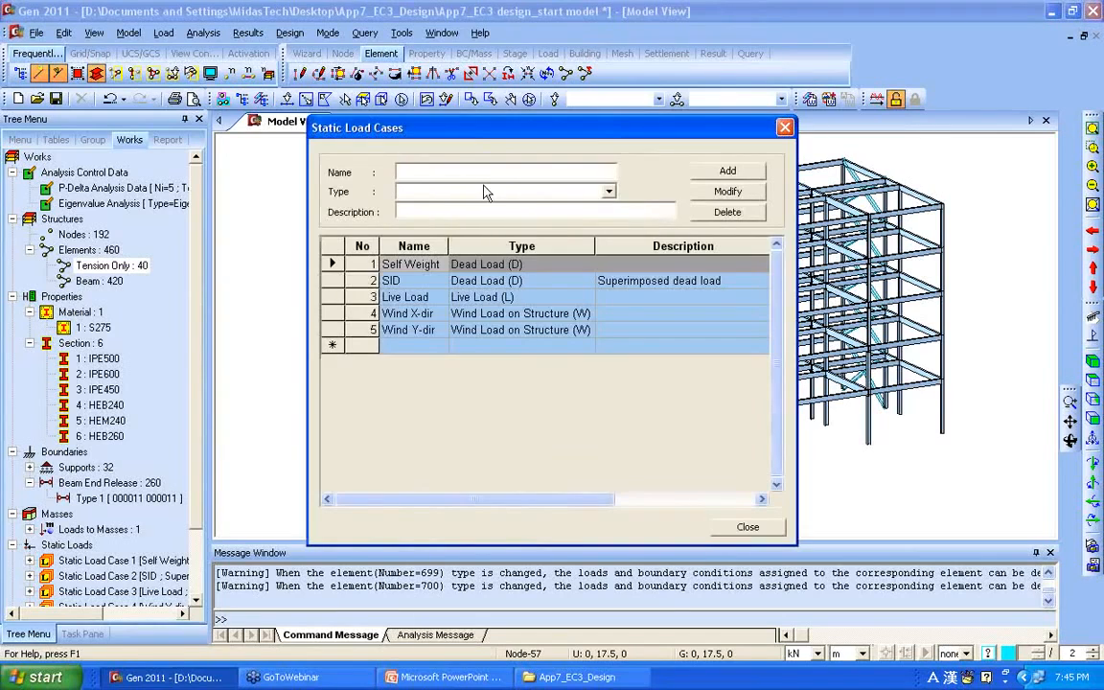
Step: Add a static load case named sLCB2-LT with the type User Defined Load (USER)
drag(489, 135, 529, 265)
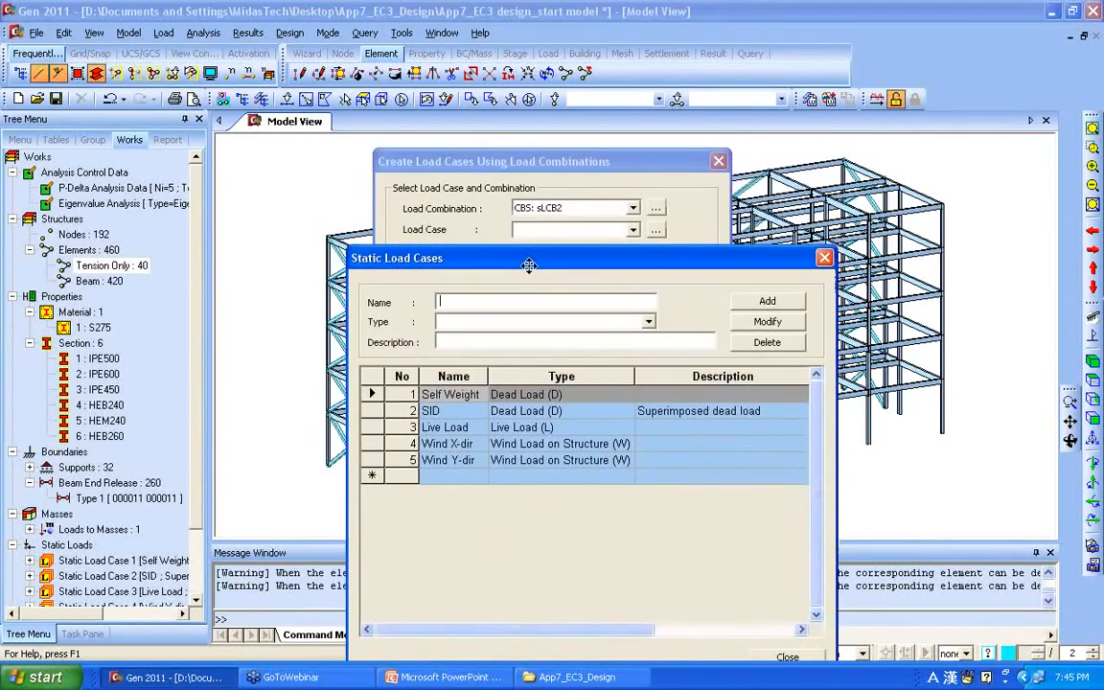
text(.)
text(CB2)
text(-LT)
click(586, 322)
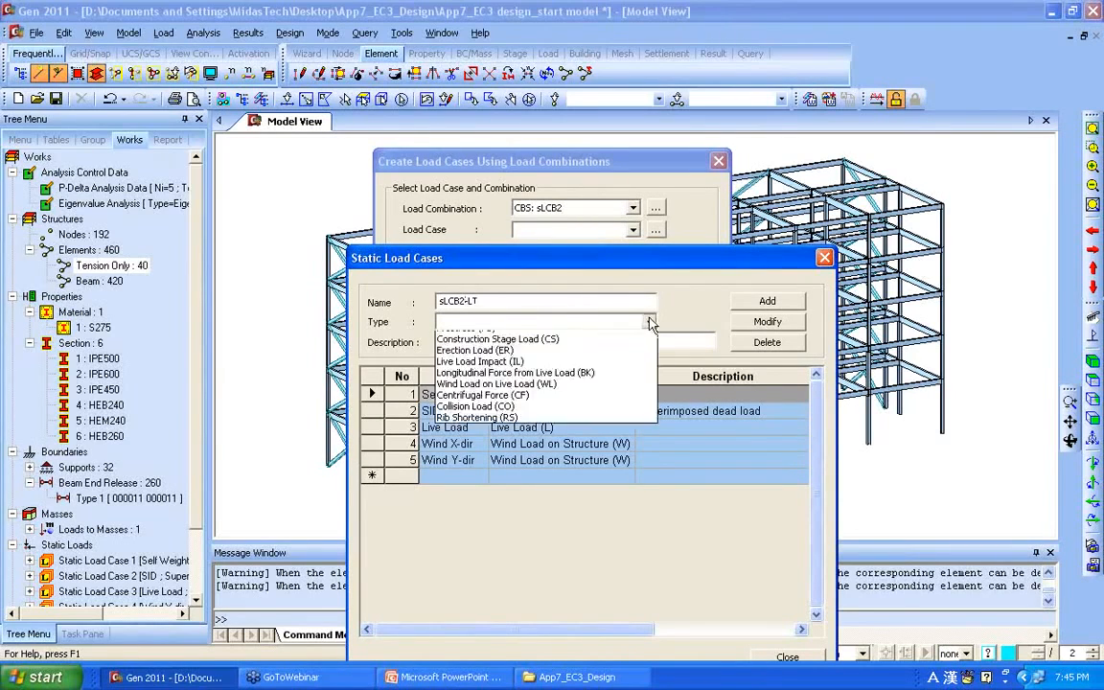
click(553, 347)
click(578, 323)
click(542, 338)
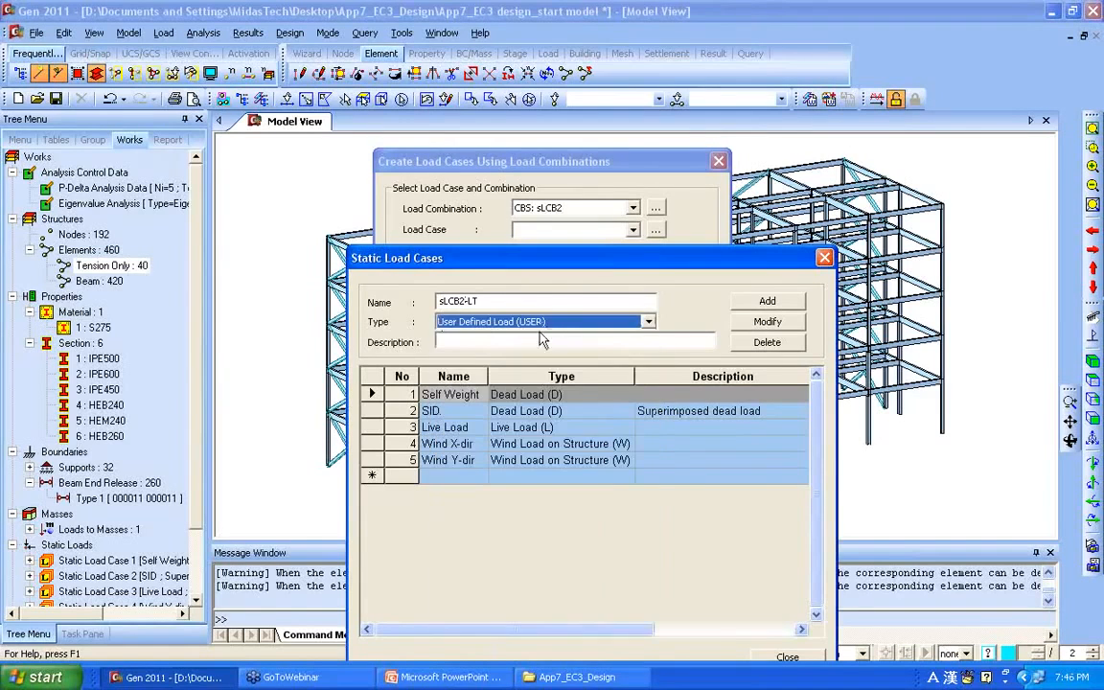
click(765, 301)
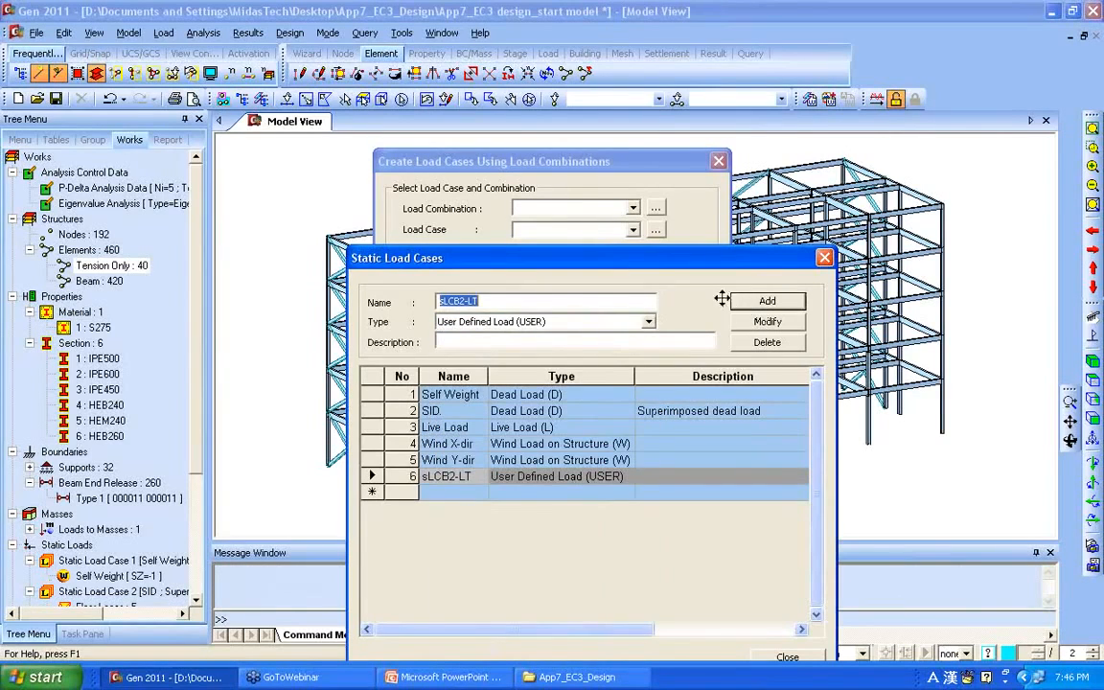
click(825, 259)
Step: Generate the loads of load case sLCB2-LT from combination sLCB2, with all load types included
click(633, 230)
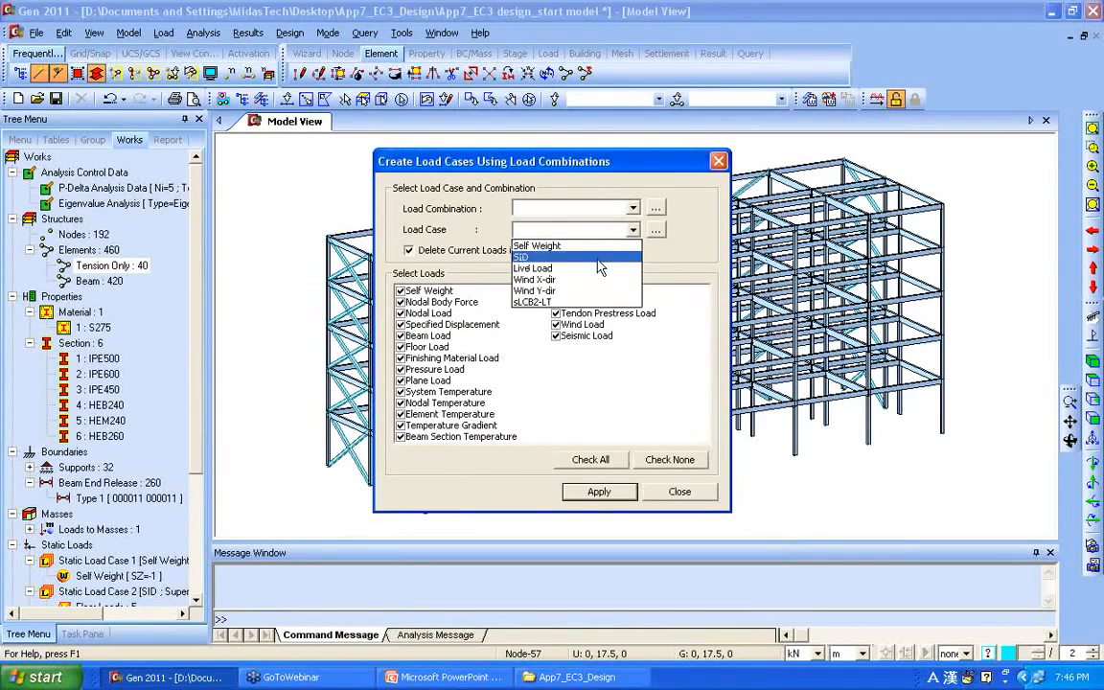
click(575, 302)
click(571, 208)
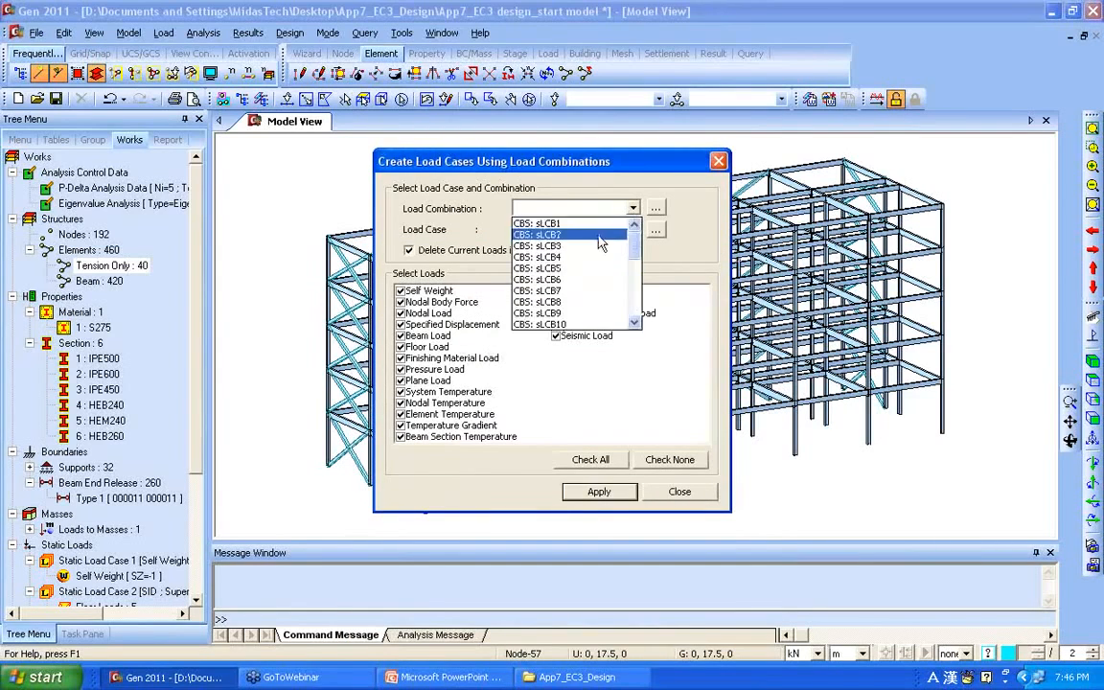
click(601, 236)
click(599, 492)
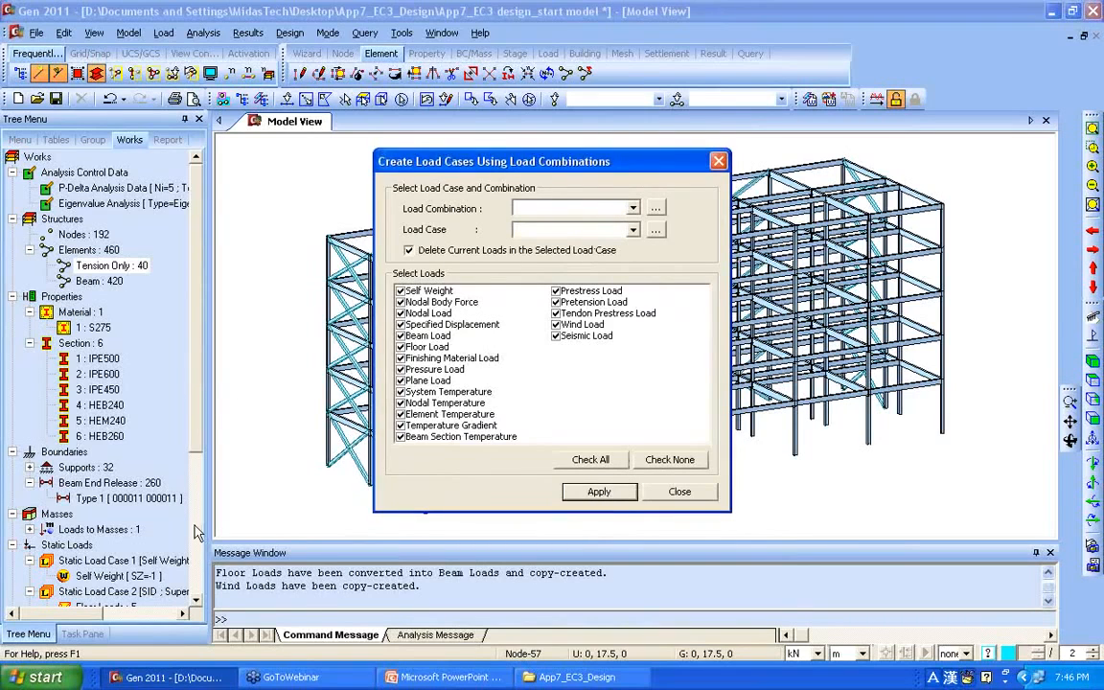
click(675, 492)
Step: Delete the P-Delta Analysis Data from the analysis control data and run the analysis
scroll(87, 517, down, 5)
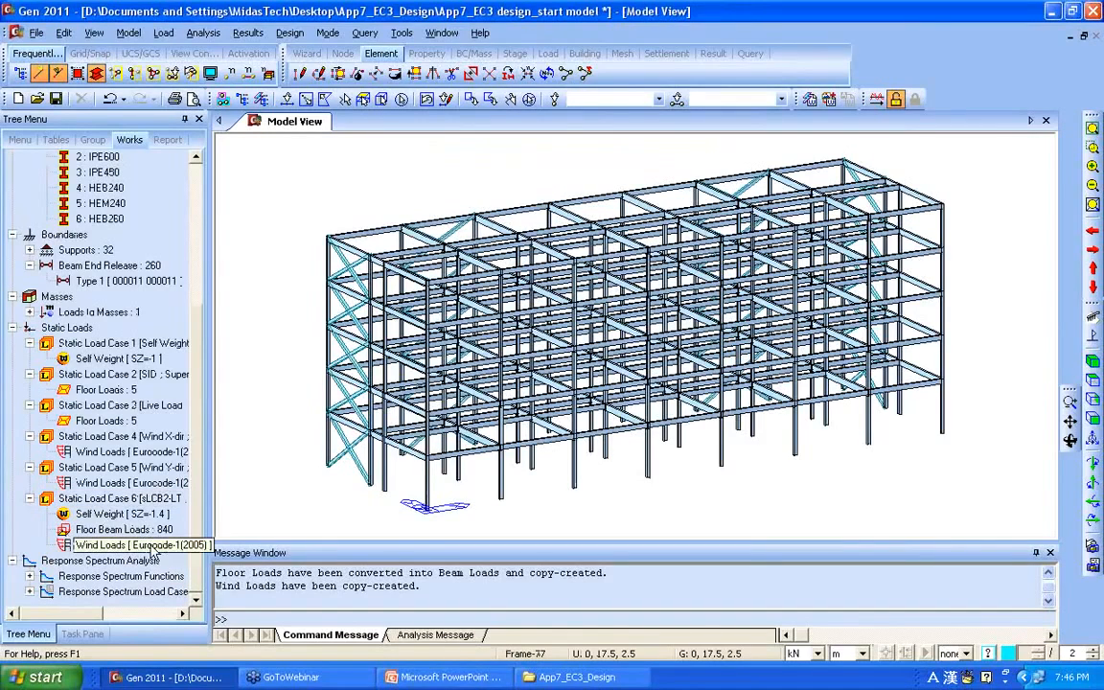
drag(189, 311, 195, 213)
right_click(113, 188)
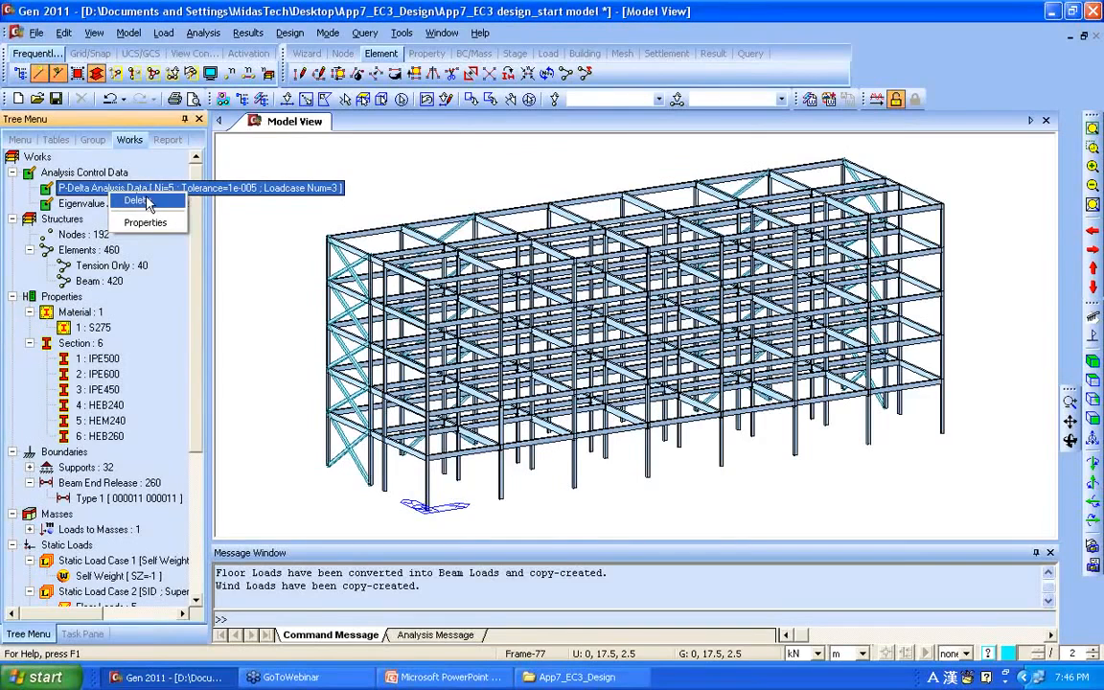
click(136, 201)
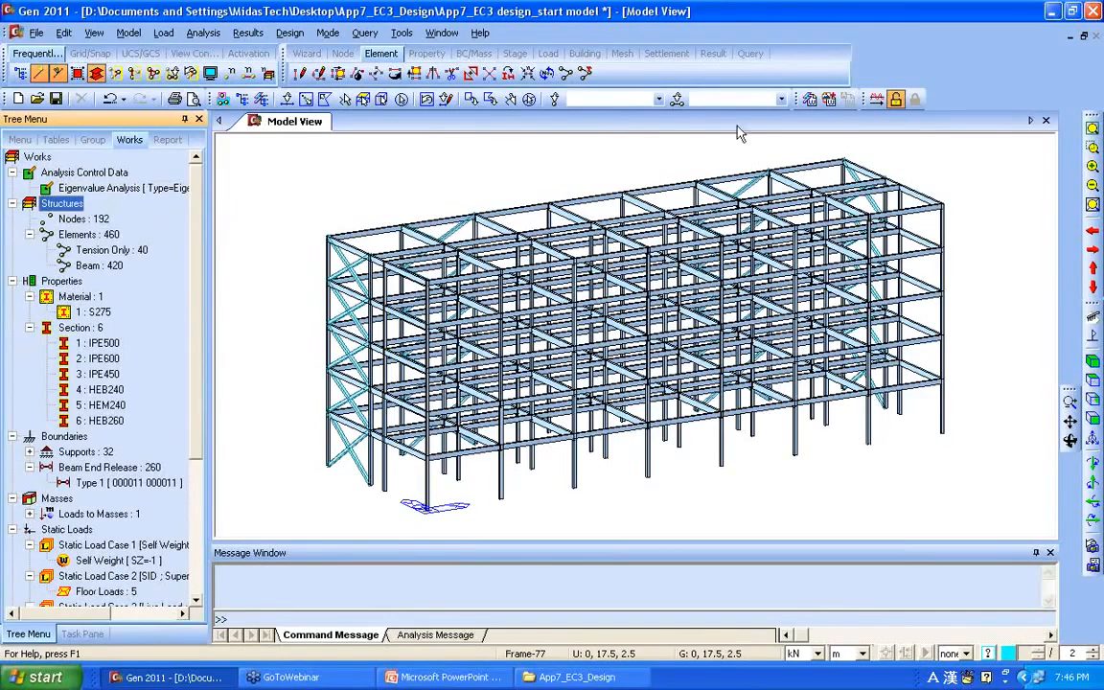
click(876, 99)
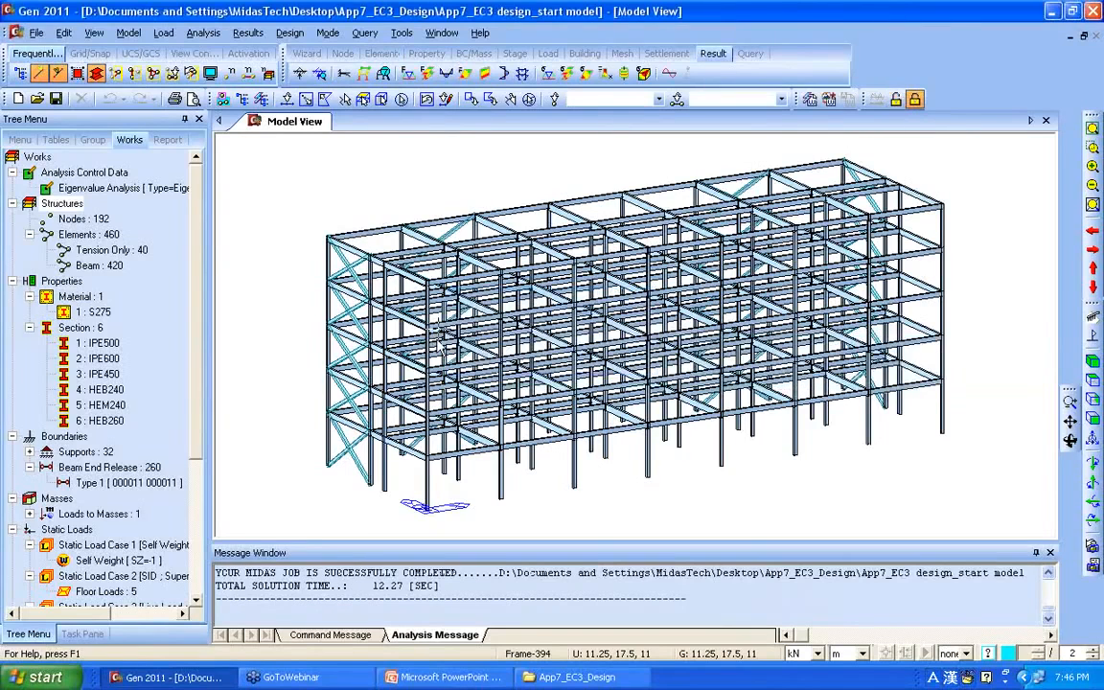
scroll(165, 427, down, 5)
scroll(166, 428, up, 5)
Step: List the beam forces of all beam elements for sLCB2-LT and sLCB2, limited to part i
click(248, 33)
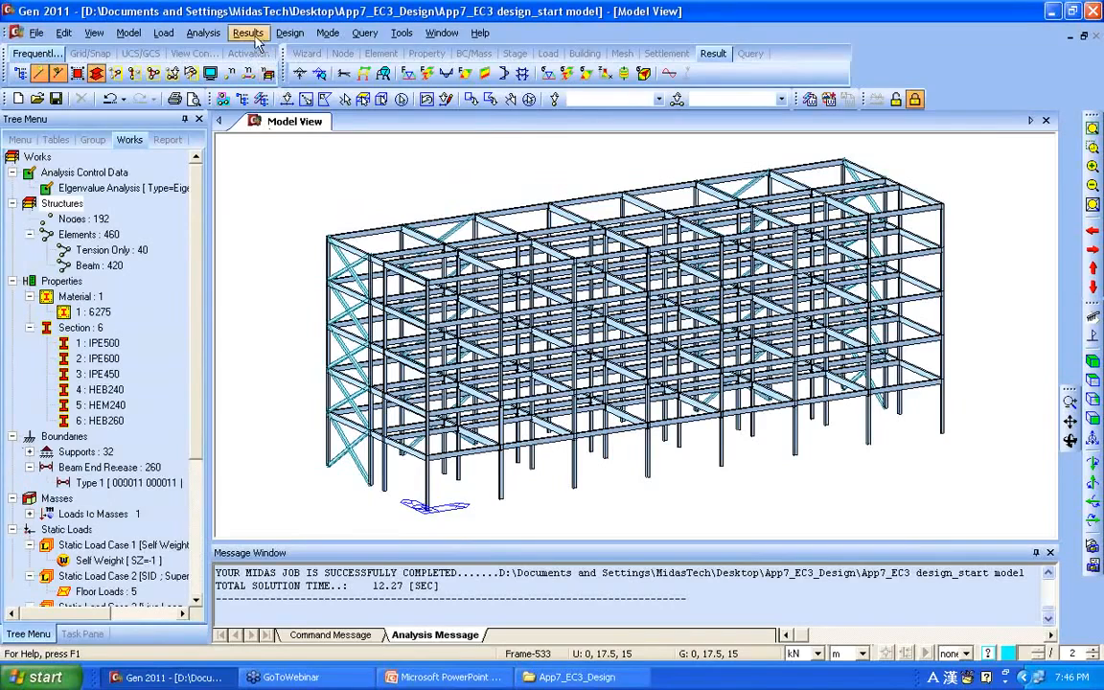
mouse_move(257, 119)
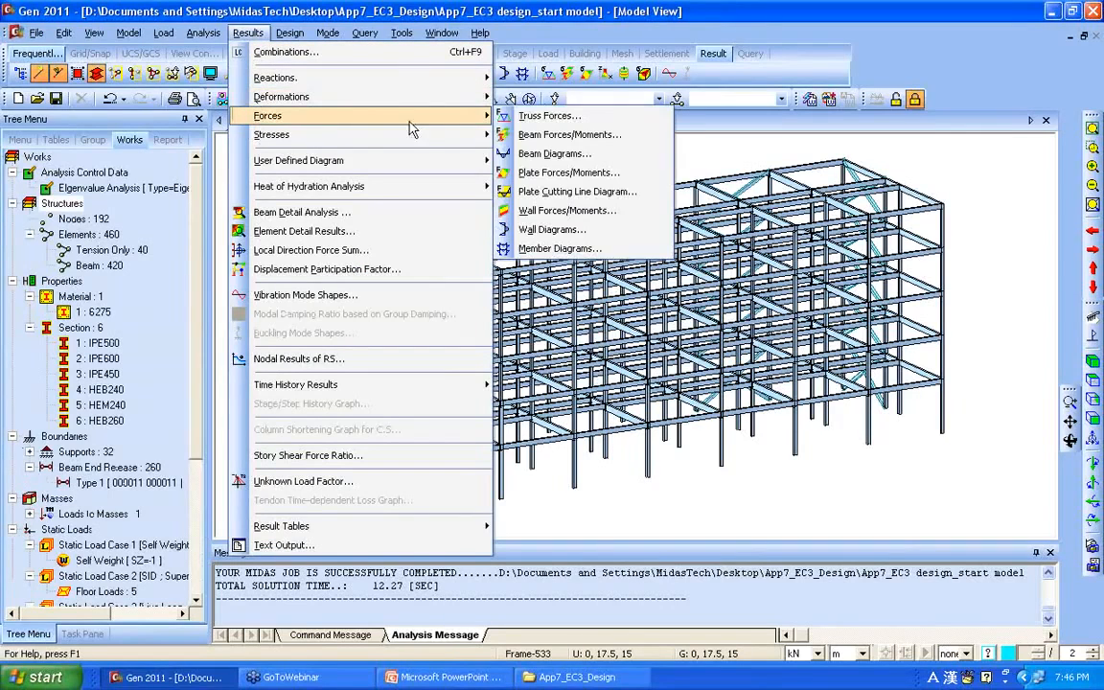
click(569, 155)
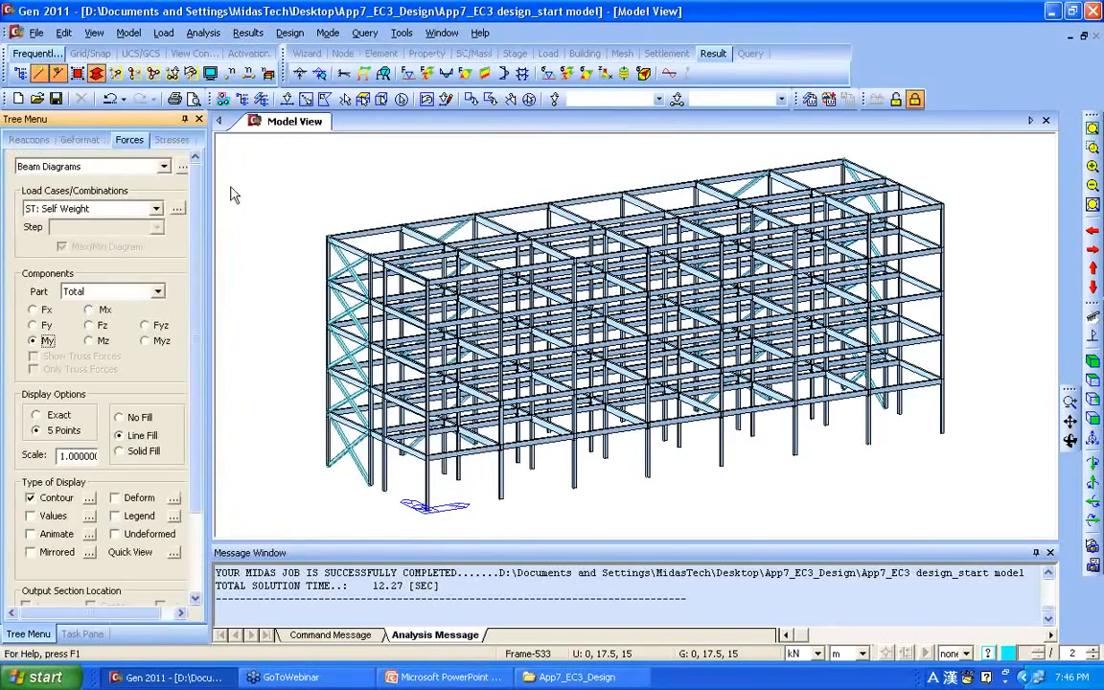
click(182, 170)
drag(501, 201, 459, 190)
click(496, 298)
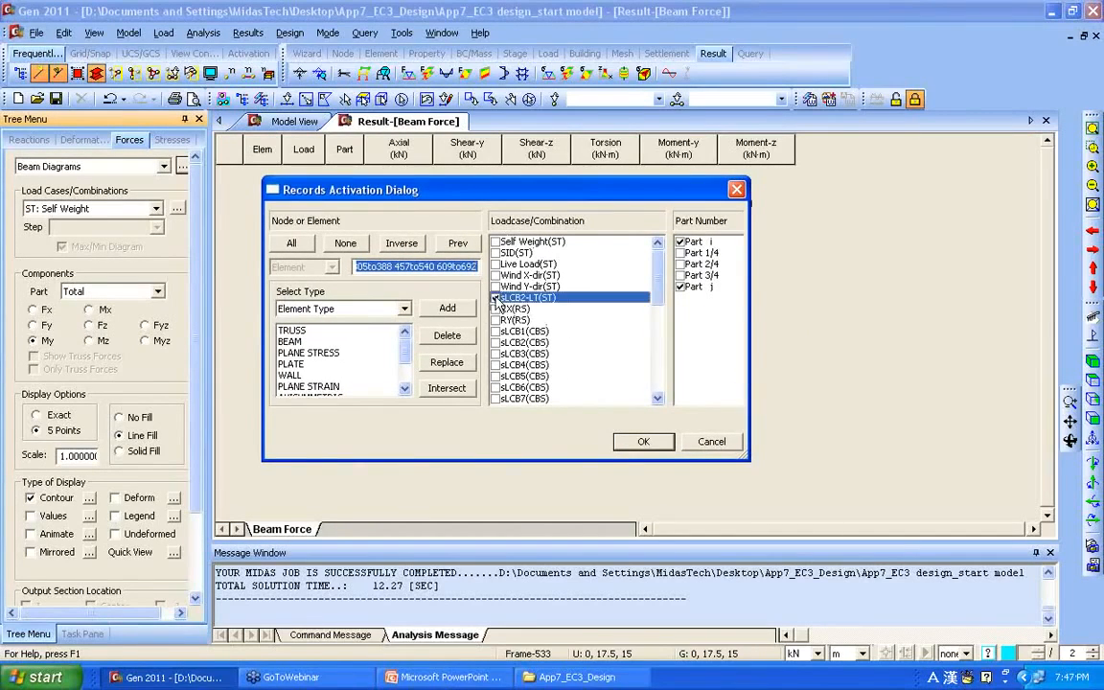
click(496, 331)
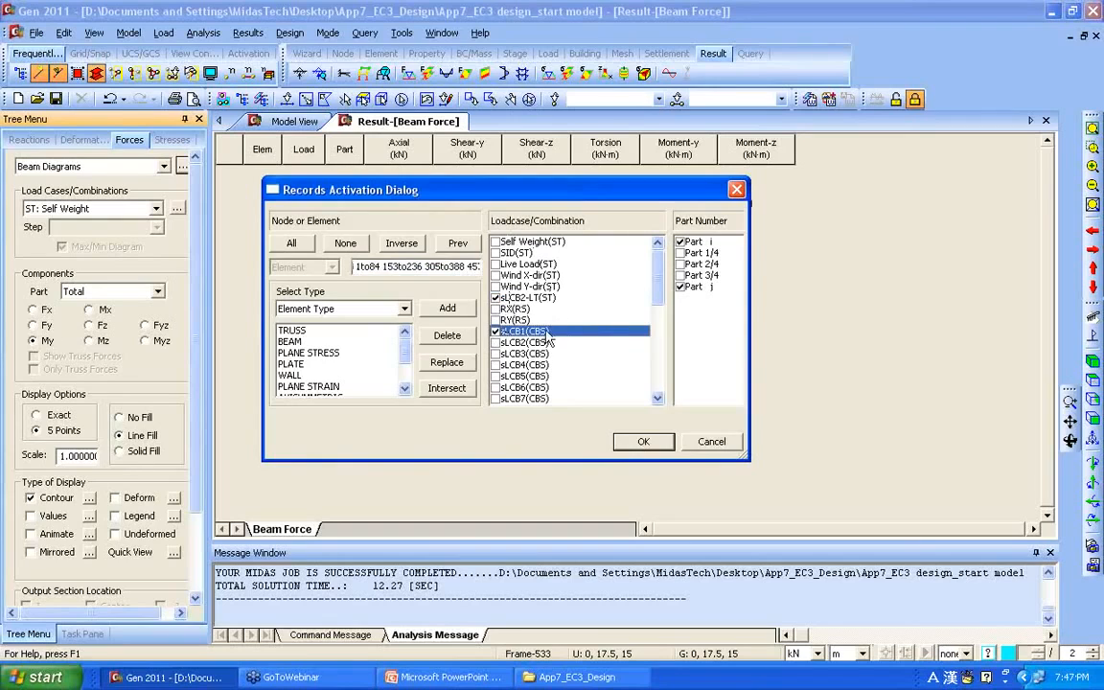
click(495, 331)
click(495, 342)
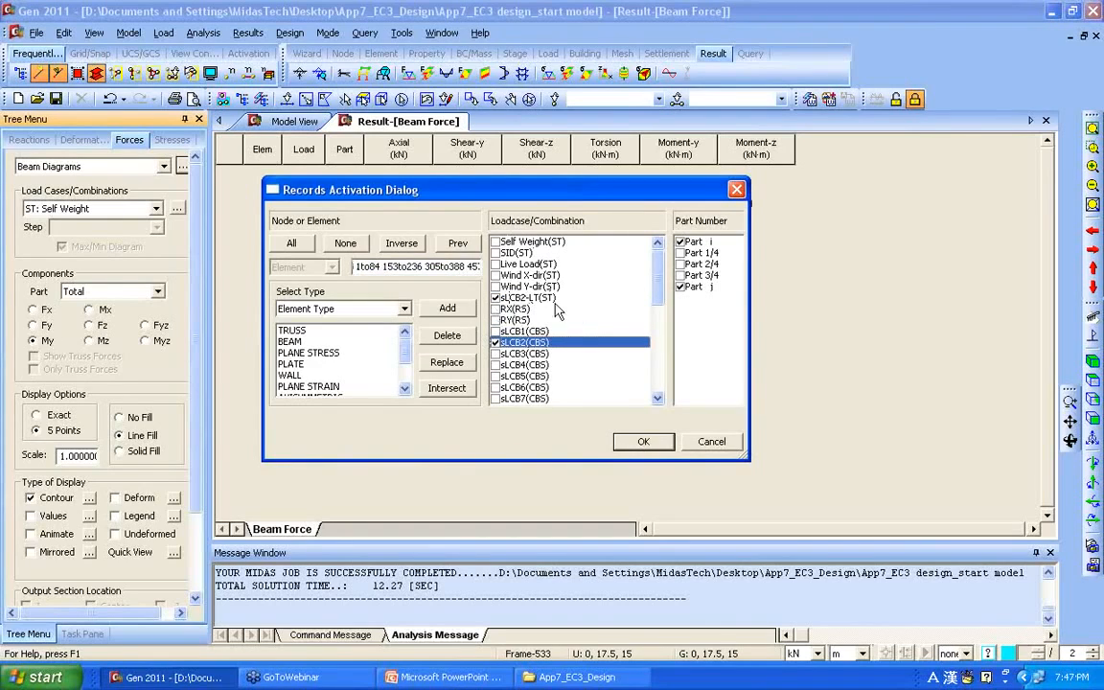
click(680, 287)
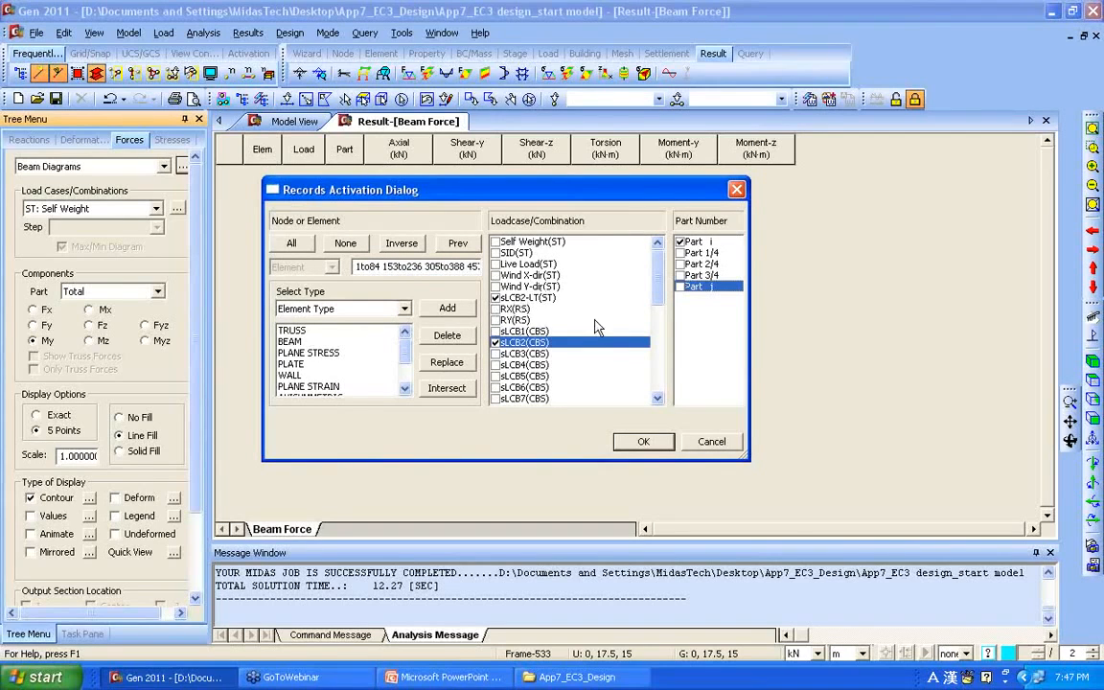
click(643, 442)
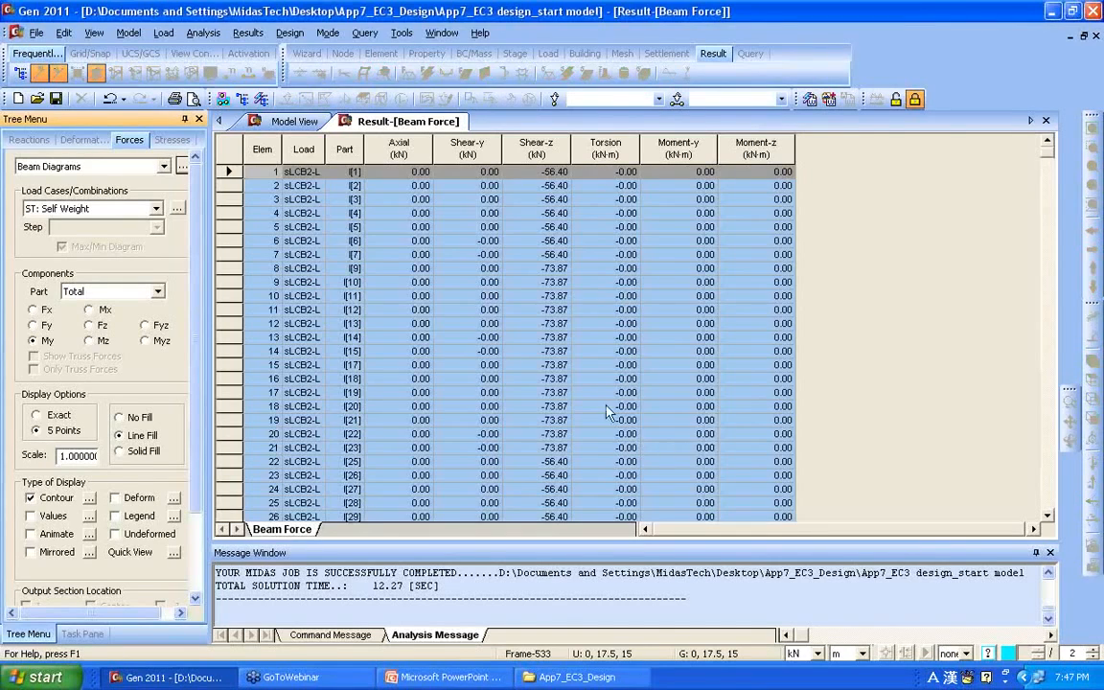
Step: Compare the part i beam forces of element 80 under sLCB2-LT and sLCB2, closing the results table when done
click(1045, 120)
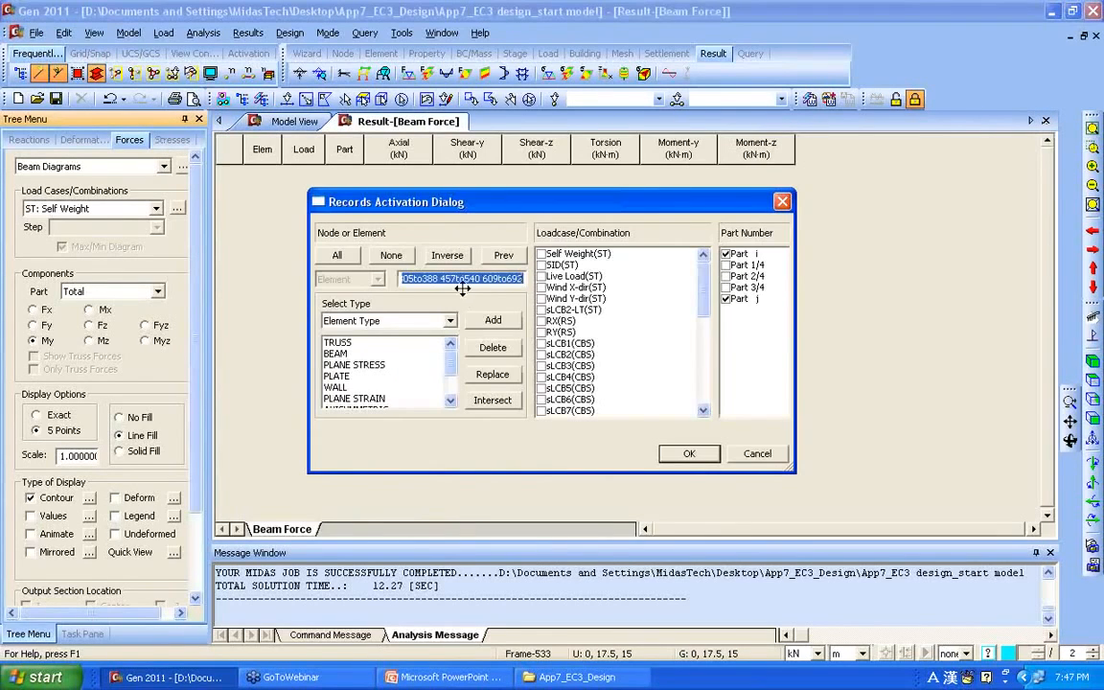
text(80)
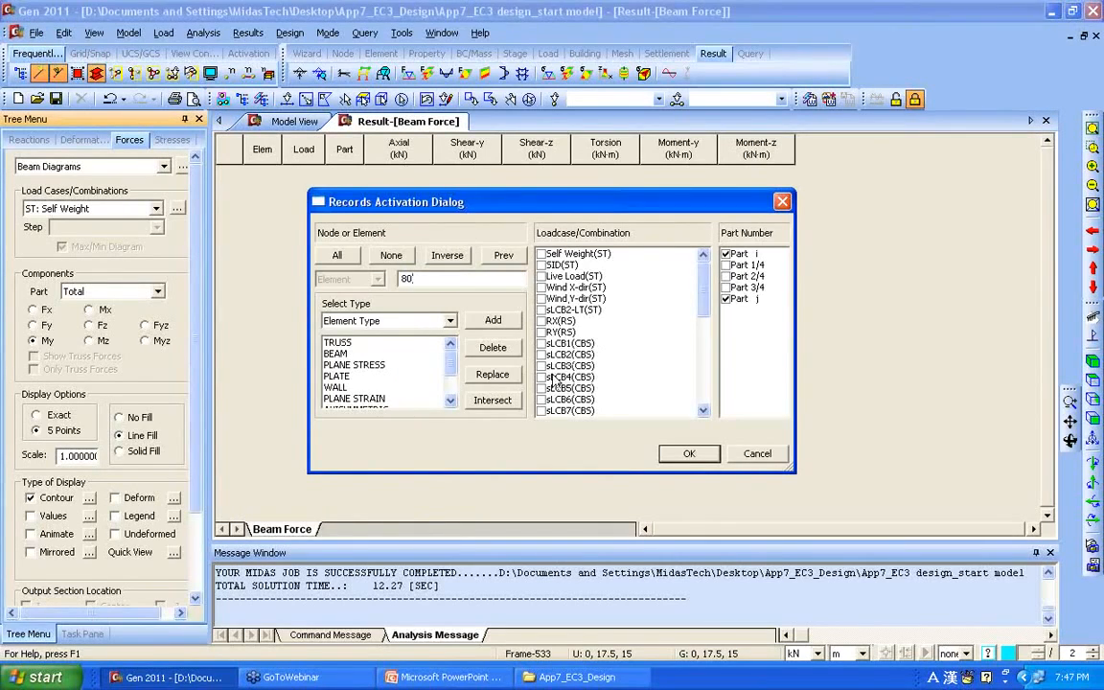
click(542, 310)
click(540, 345)
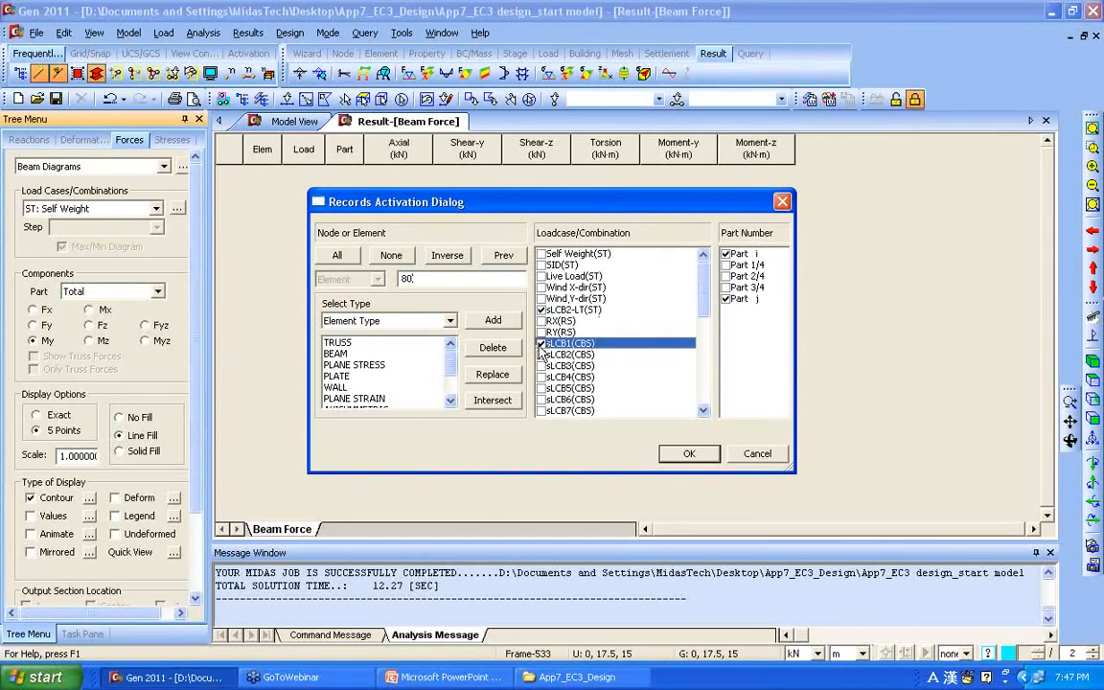
click(542, 355)
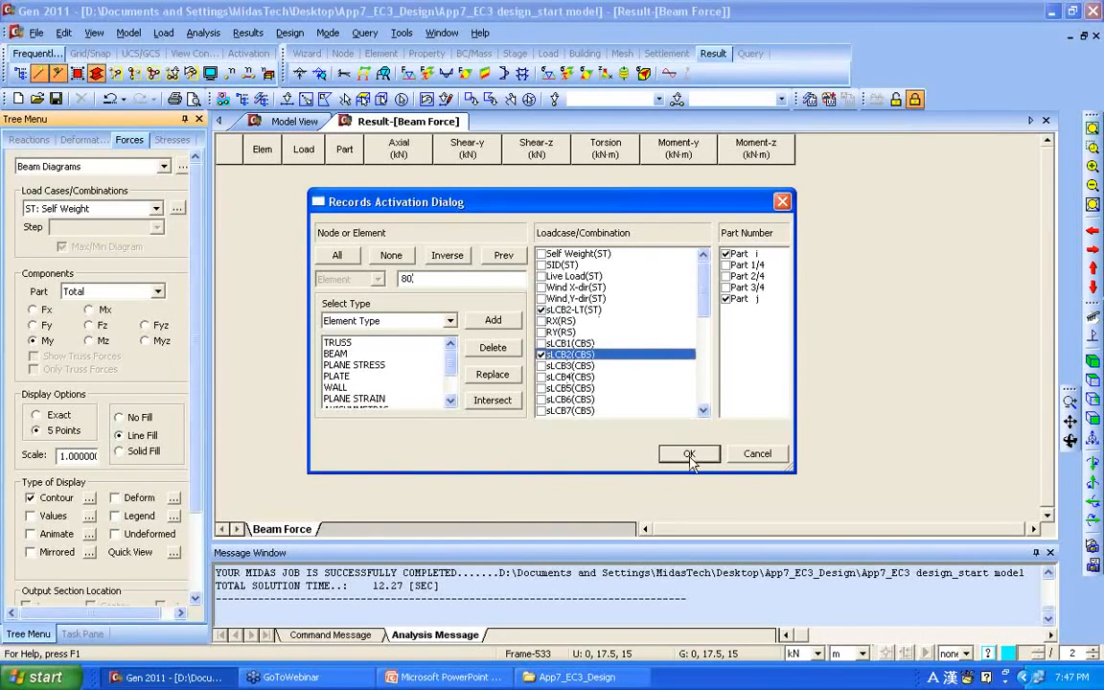
click(726, 300)
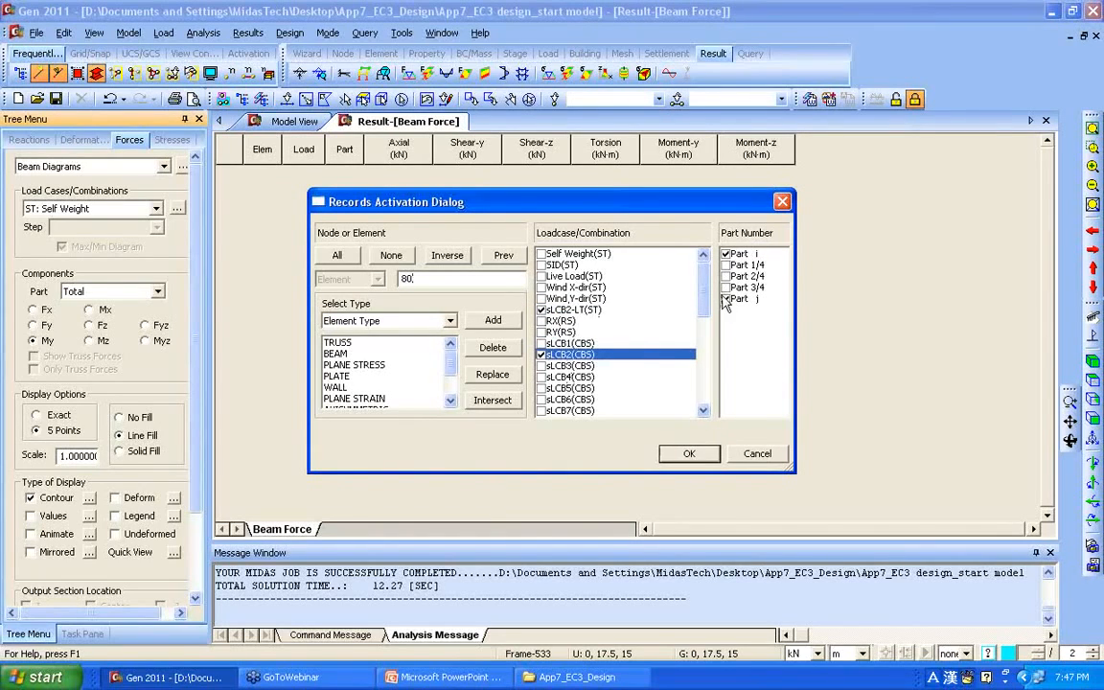
click(689, 453)
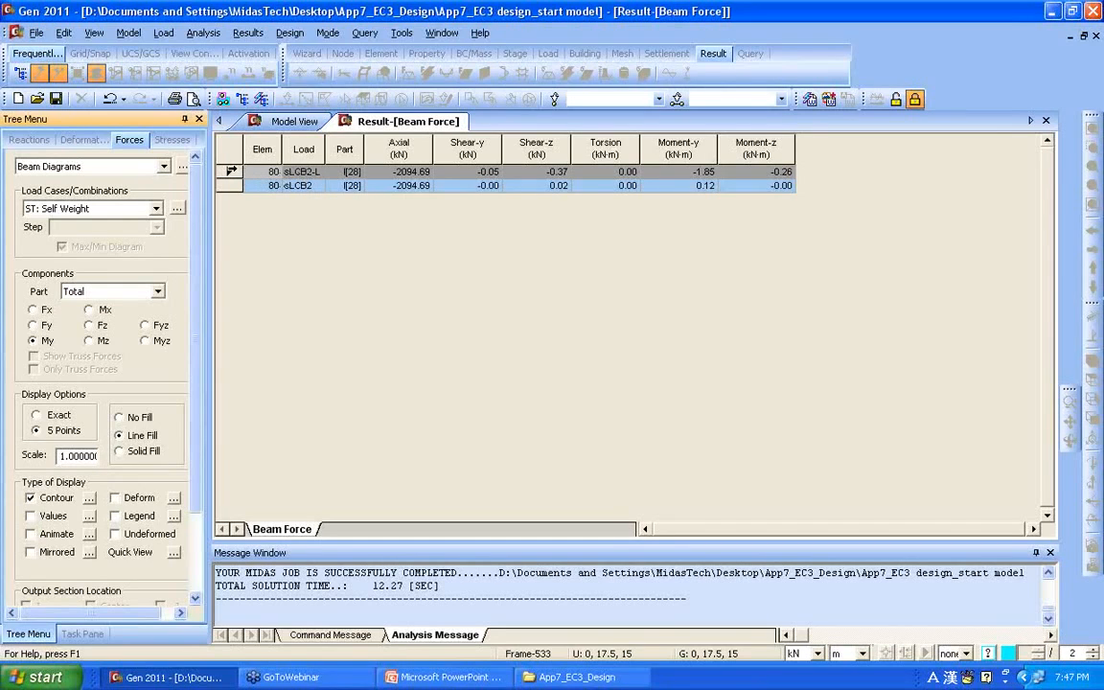
click(218, 151)
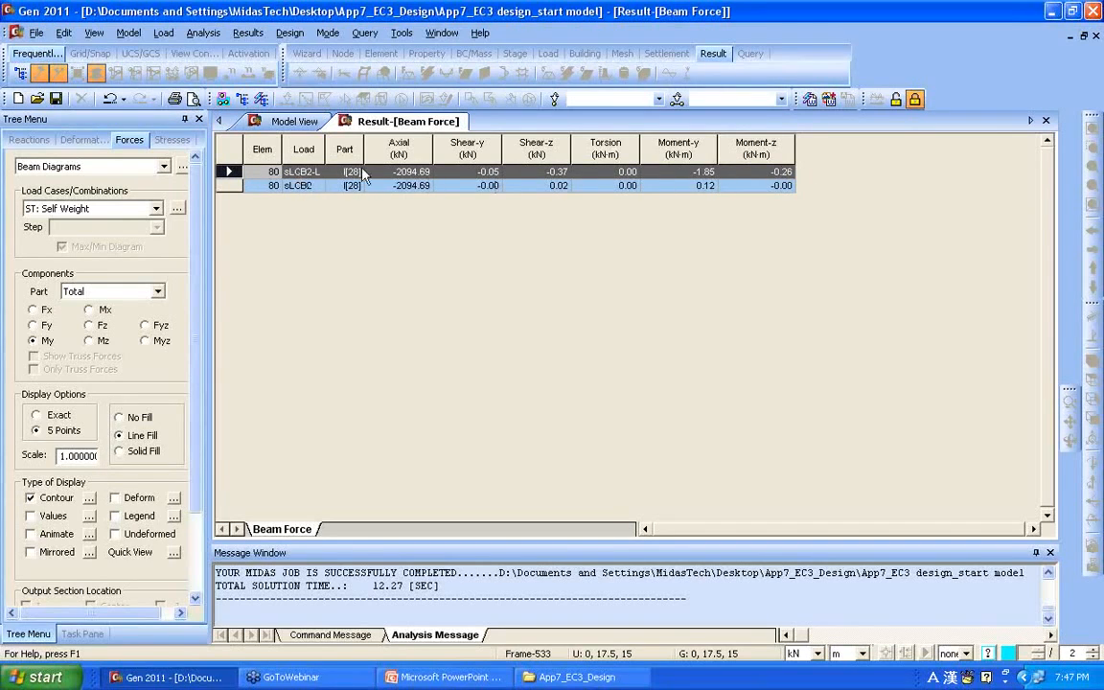
key(ctrl+F4)
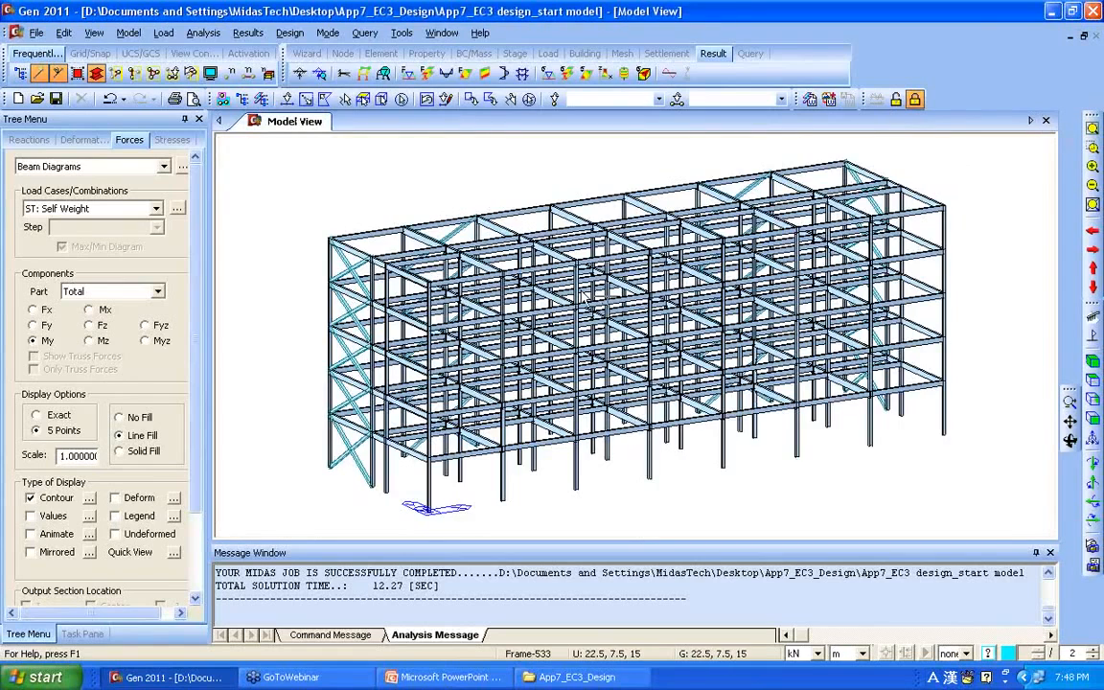
Step: Open the model Steel_eurocode.mgb from the Optimal Design folder on the desktop
mouse_move(346, 232)
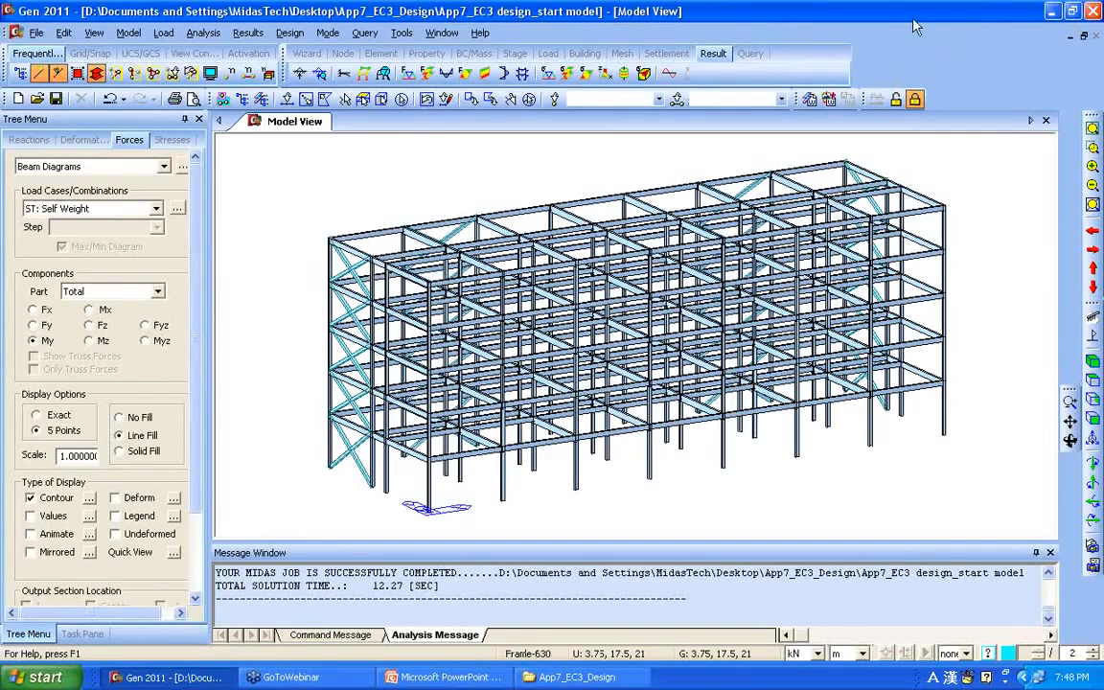
double_click(719, 9)
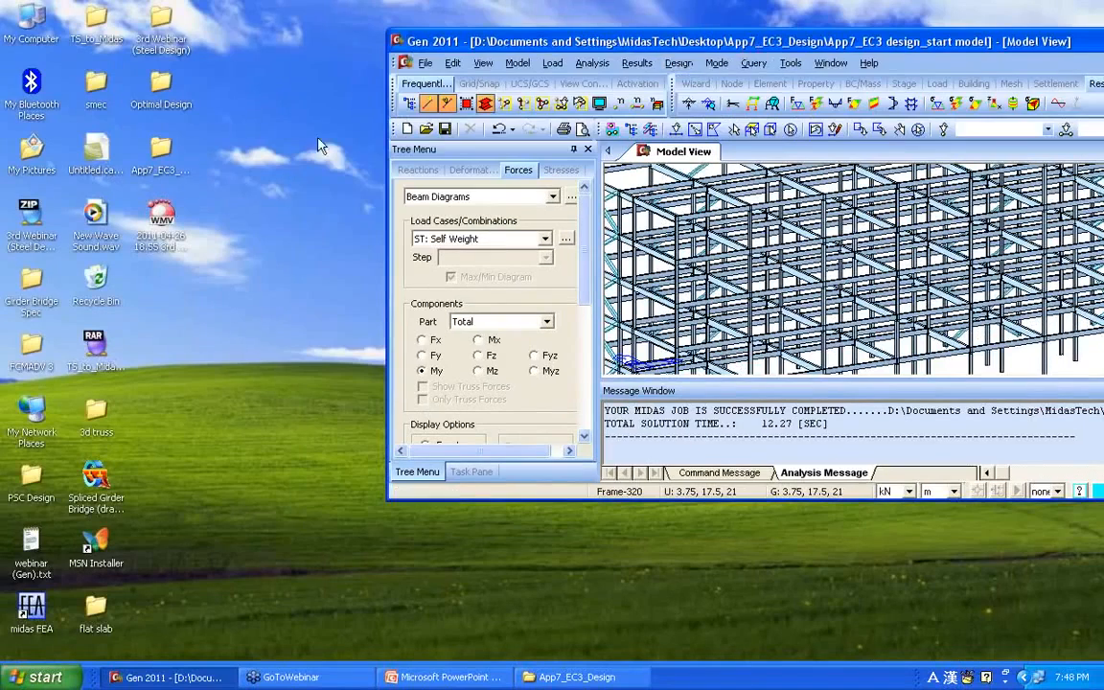
double_click(150, 73)
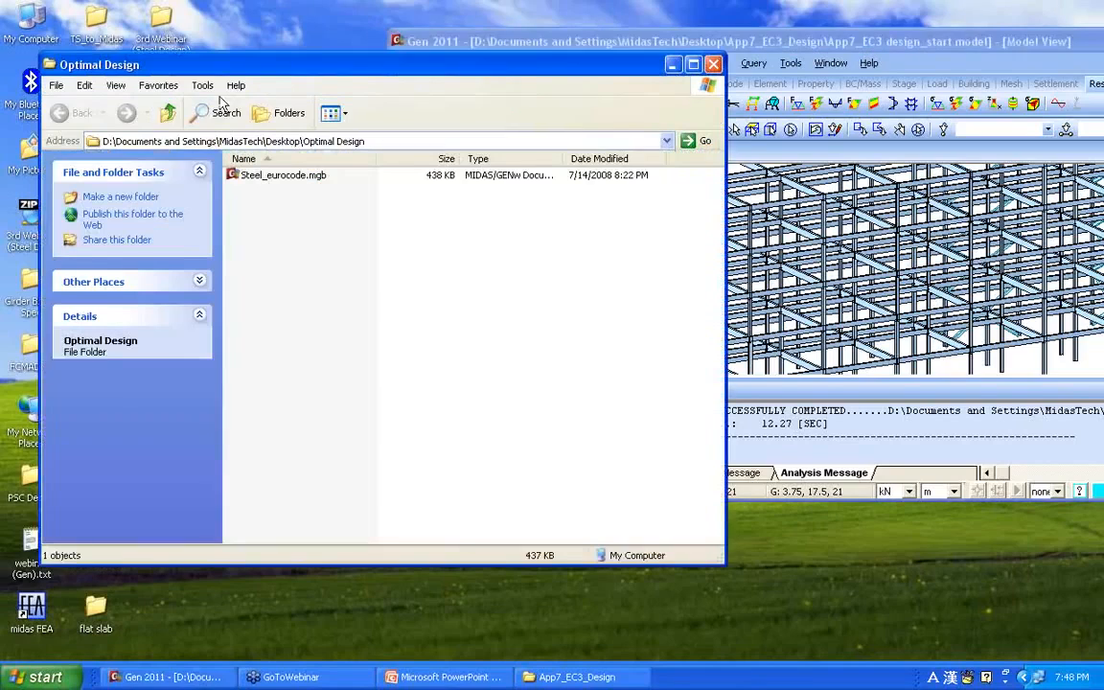
drag(357, 85, 147, 185)
drag(73, 276, 762, 268)
click(463, 164)
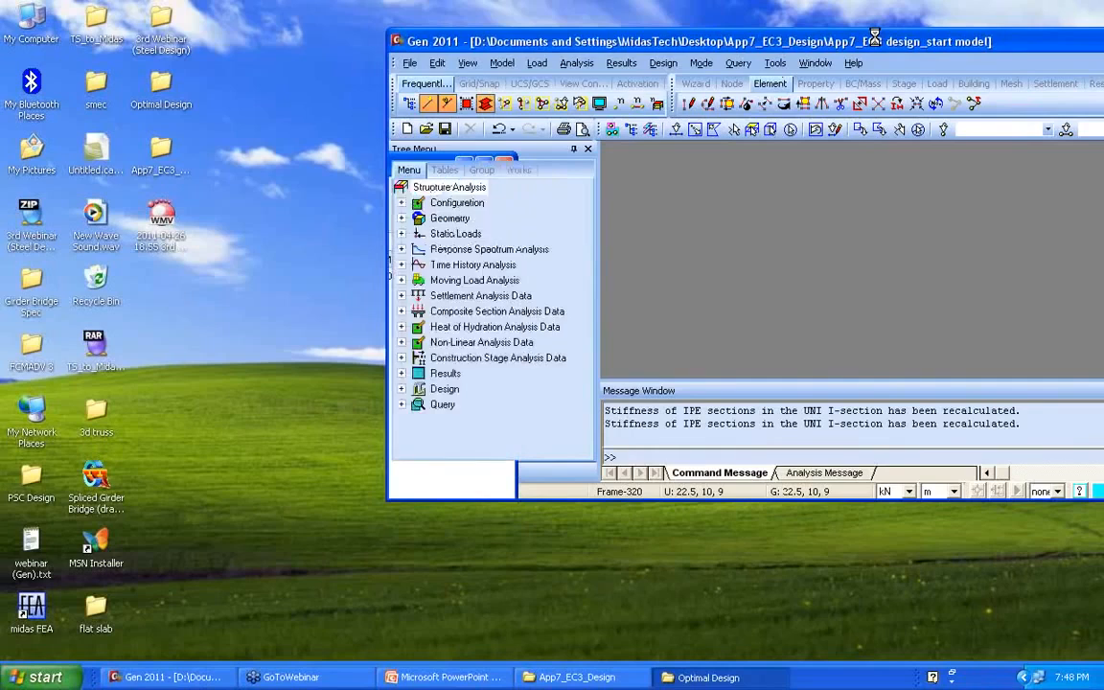
Step: Maximize the model window, hide the node markers and display the frame members as solid sections with hidden lines removed
double_click(877, 43)
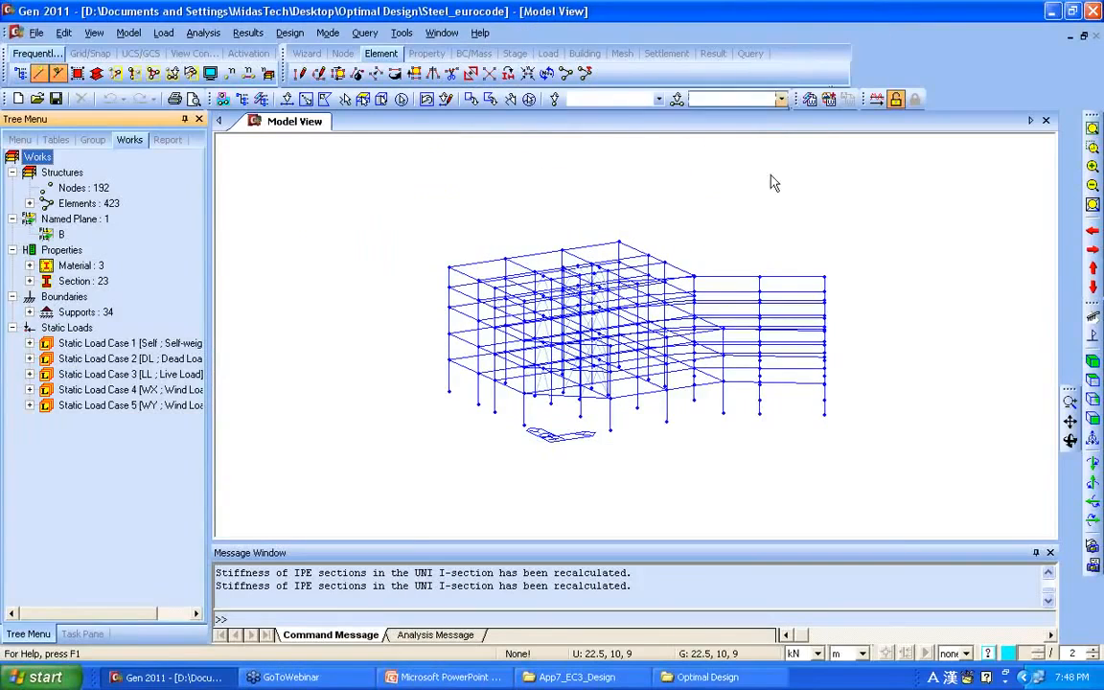
click(210, 73)
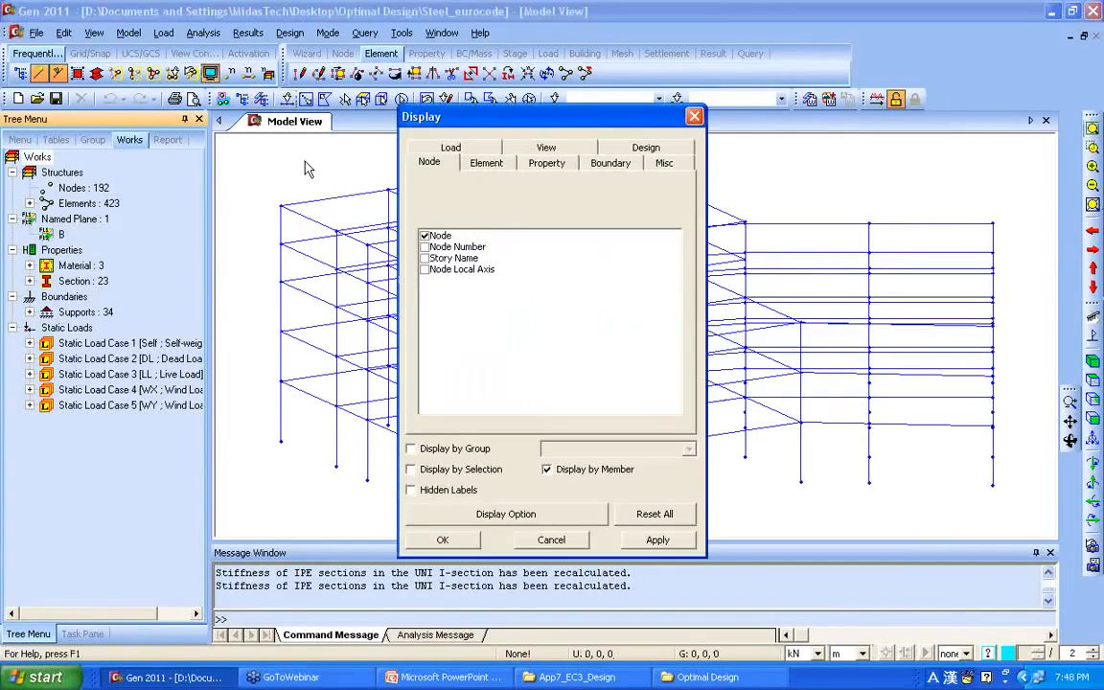
click(431, 237)
click(442, 540)
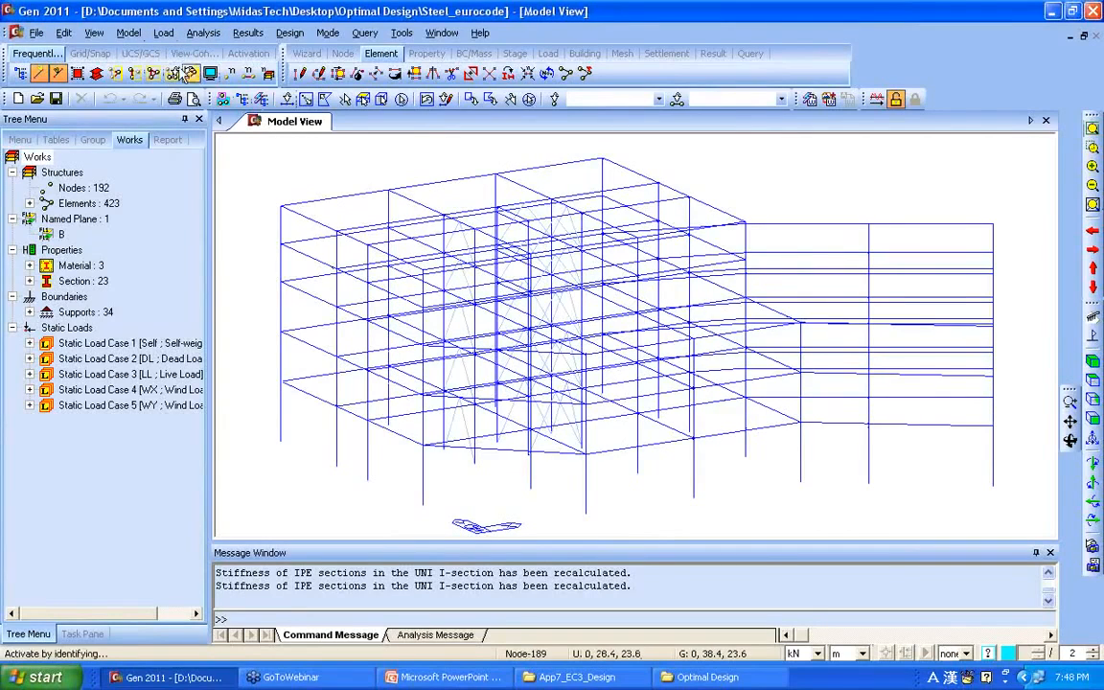
click(95, 75)
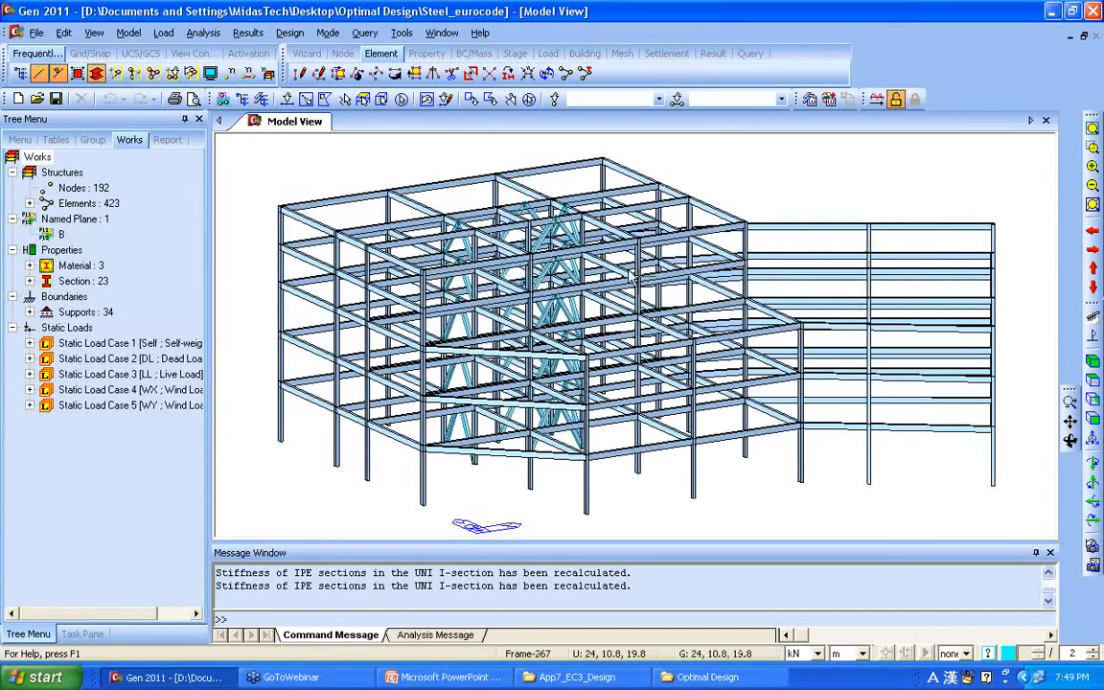
Step: Auto-generate the steel design load combinations to Eurocode3:05, adding them to the existing combination list
click(247, 32)
click(270, 47)
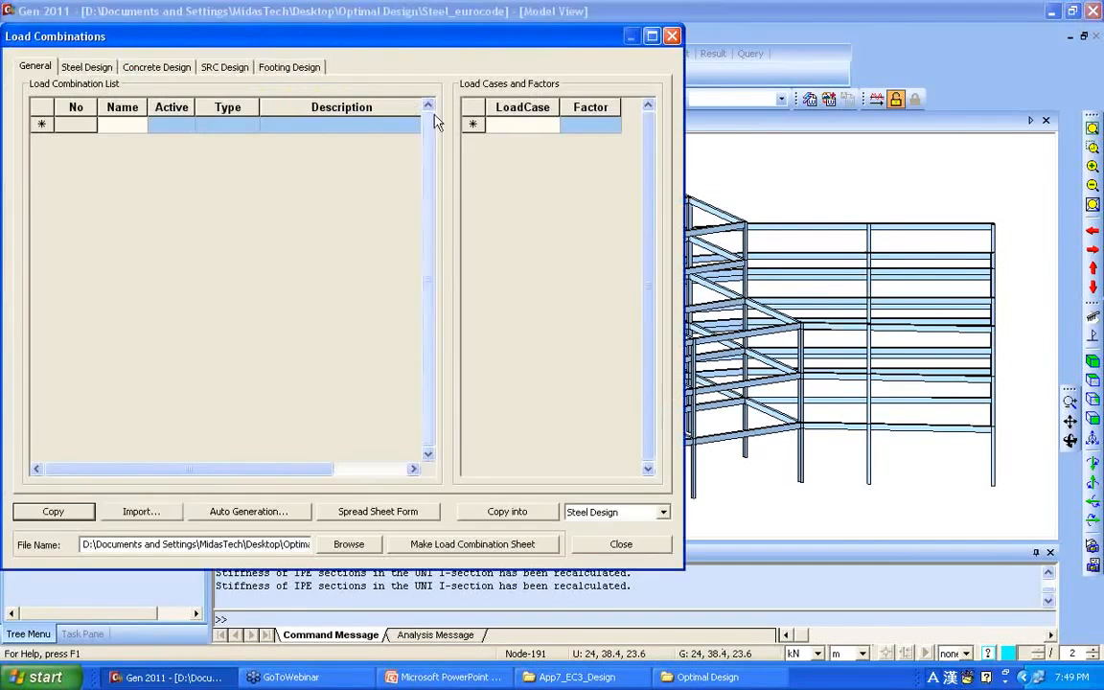
click(86, 66)
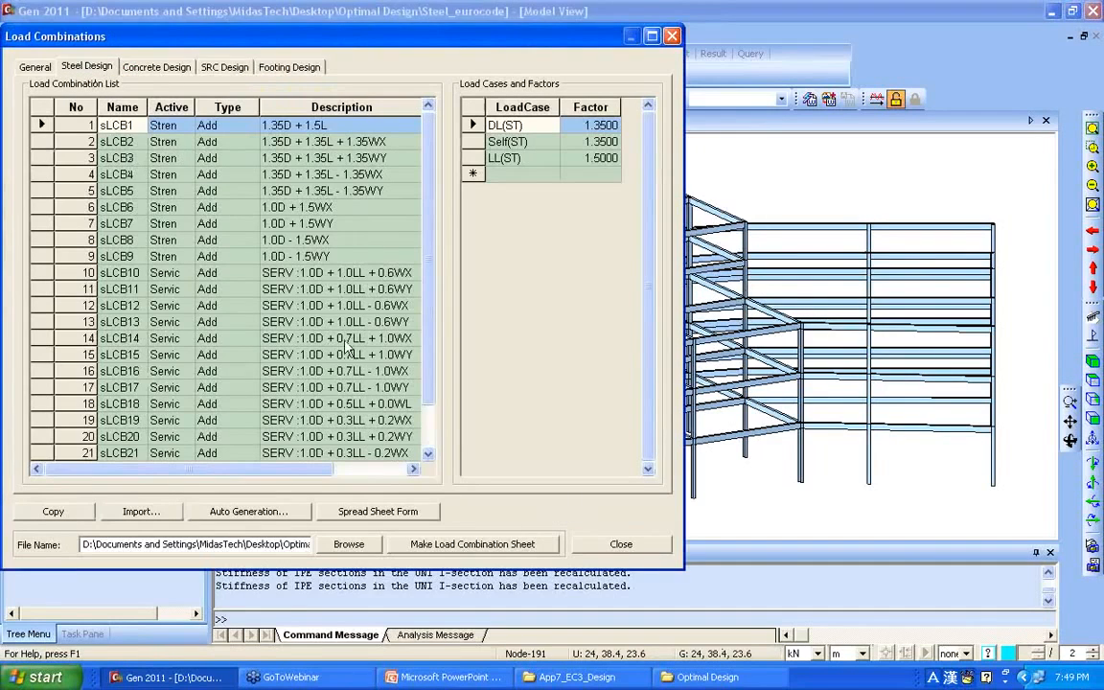
click(248, 511)
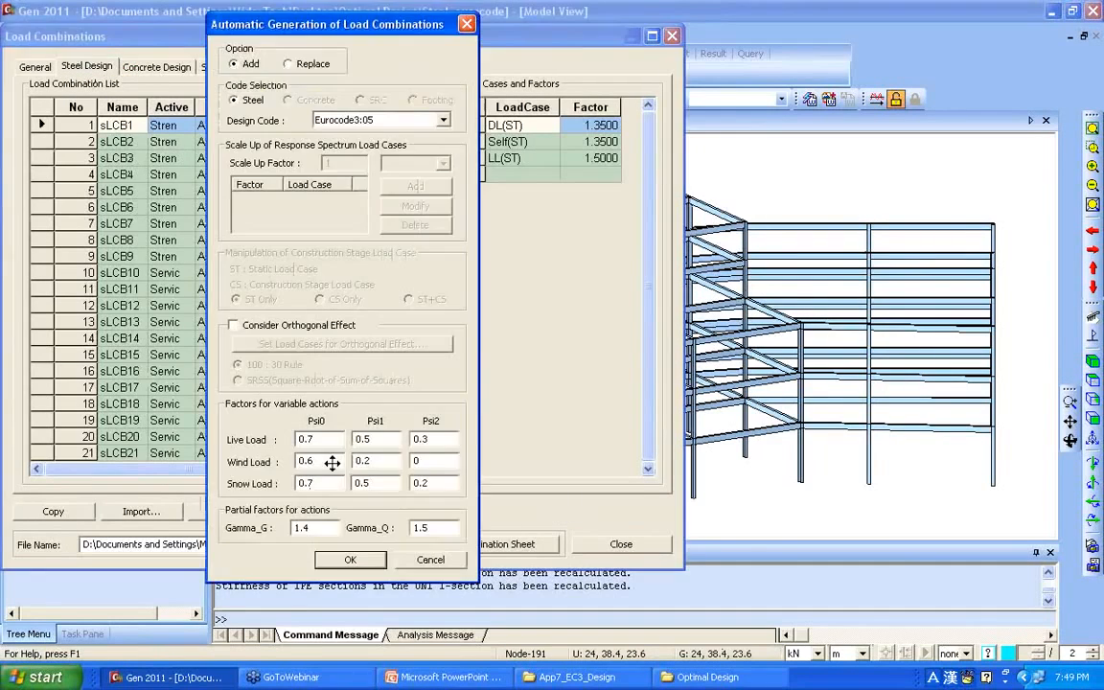
click(368, 561)
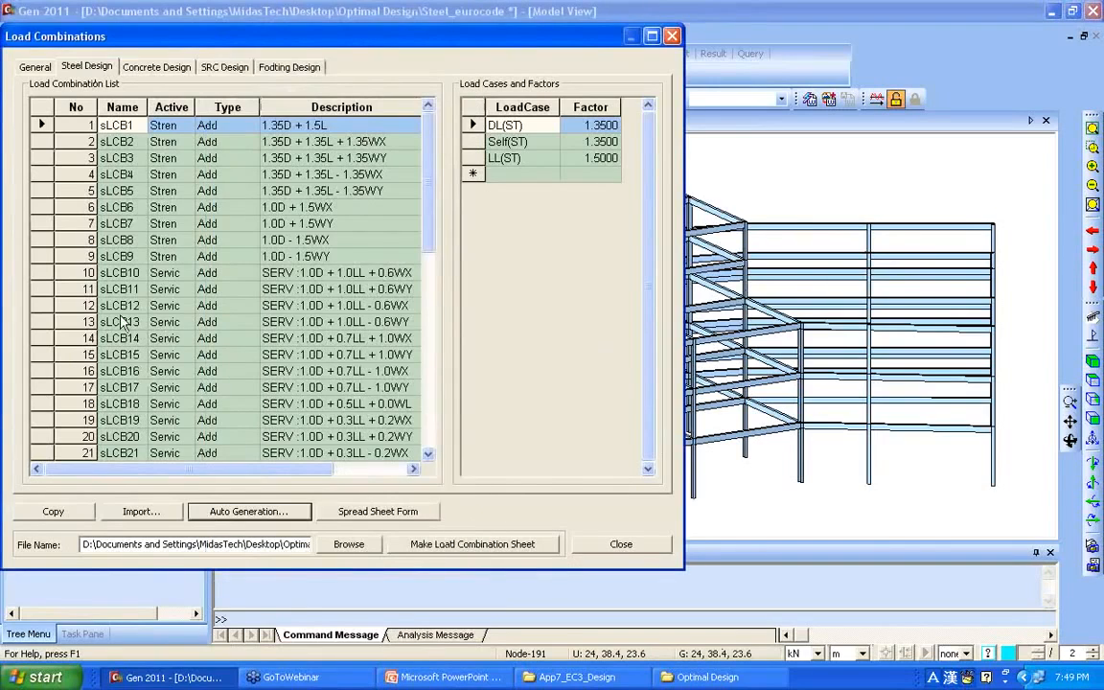
click(623, 545)
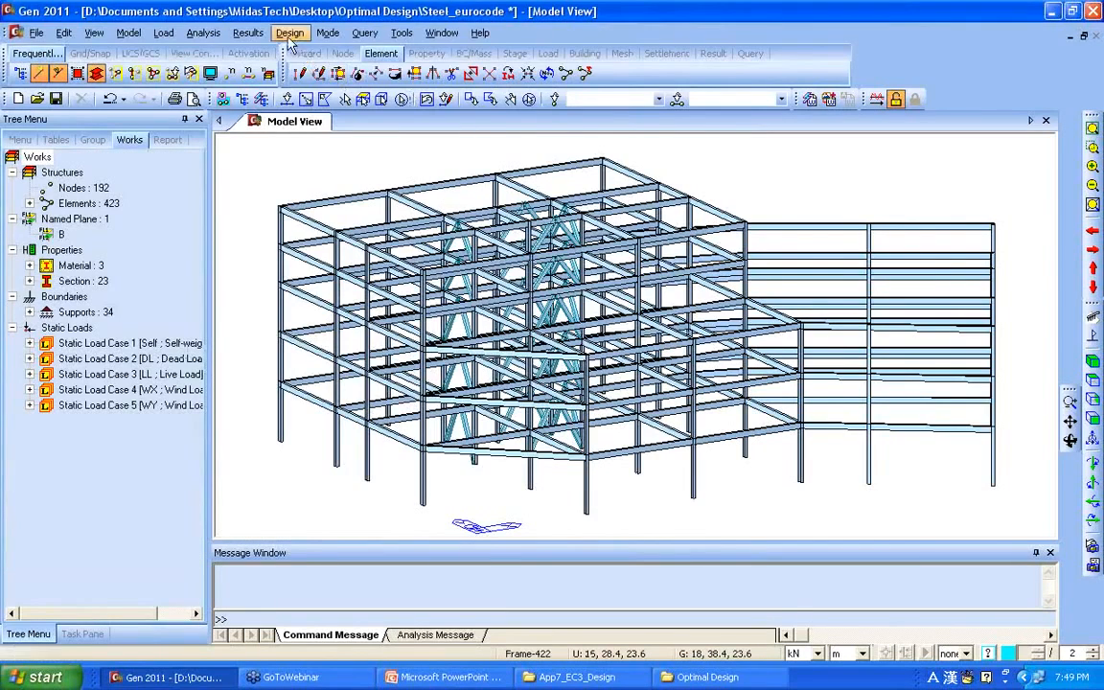
Step: Confirm Eurocode3:05 as the steel design code with all beams/girders laterally braced, and run the analysis
click(289, 33)
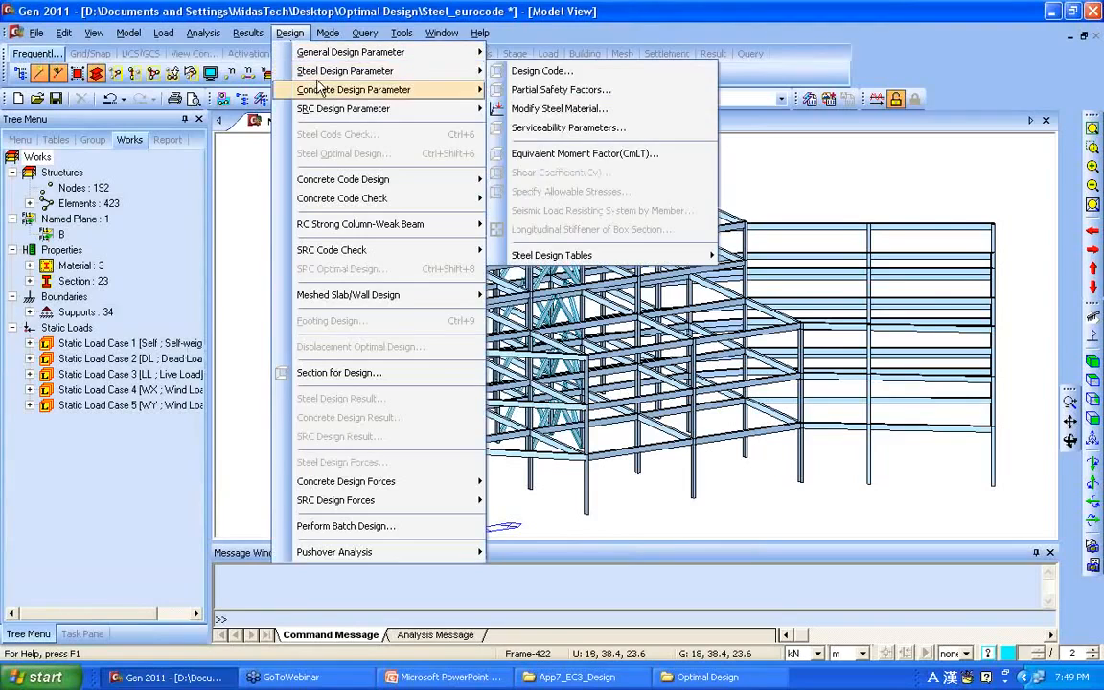
click(525, 71)
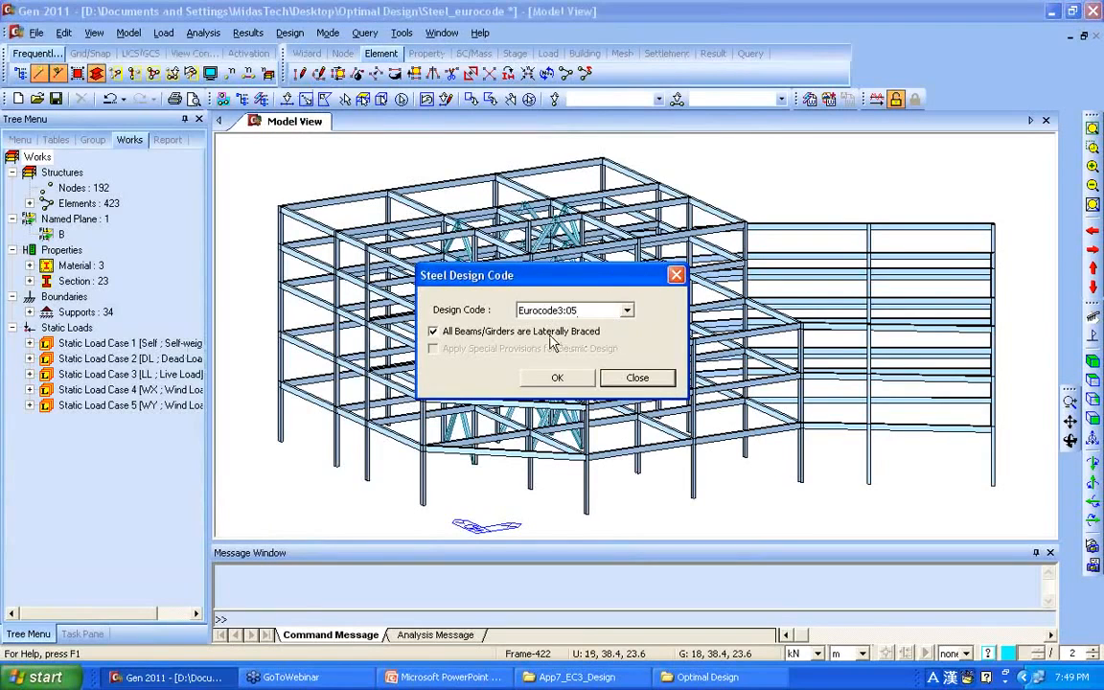
click(562, 380)
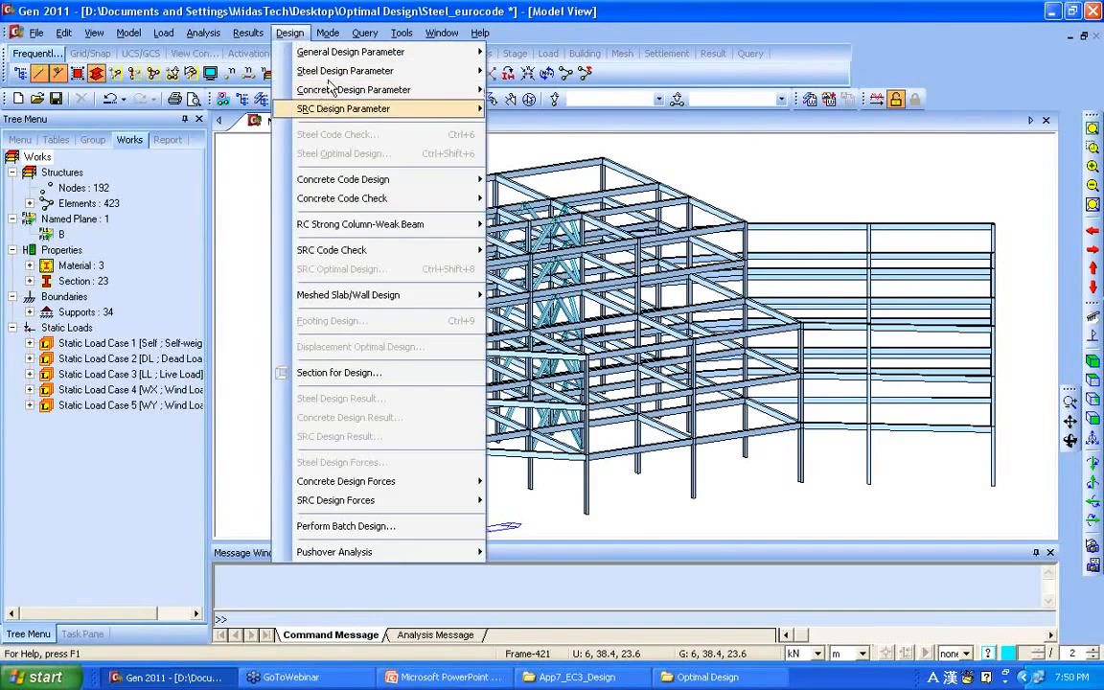
click(878, 99)
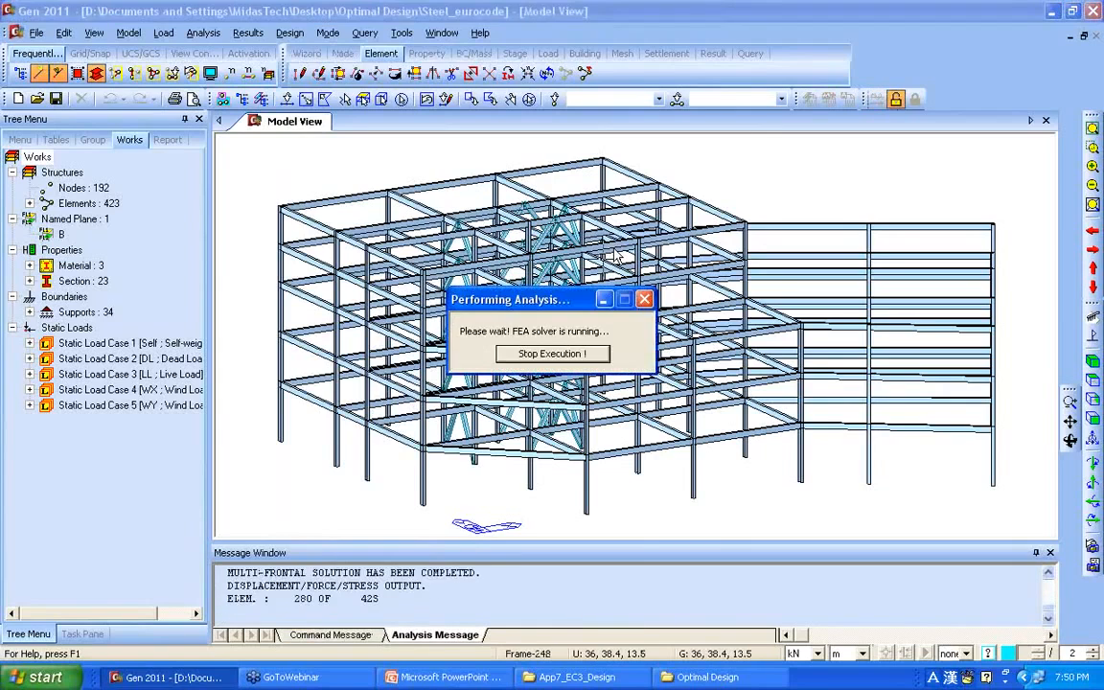
Step: Start Steel Optimal Design and examine the sections' original sizes and design criteria
click(289, 32)
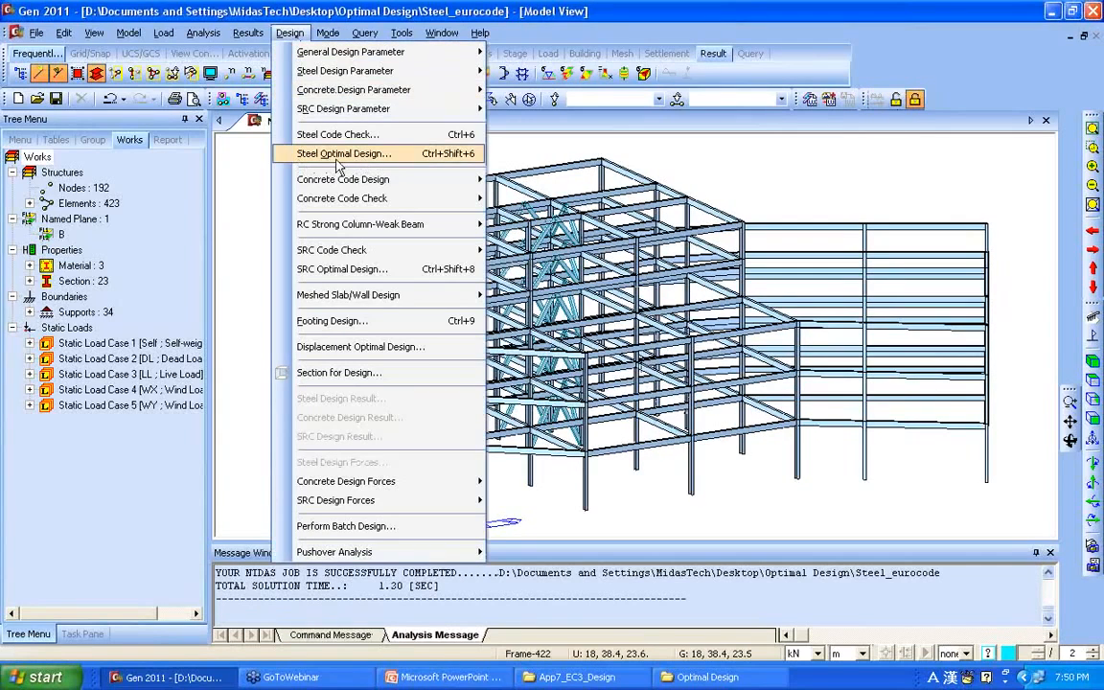
click(393, 159)
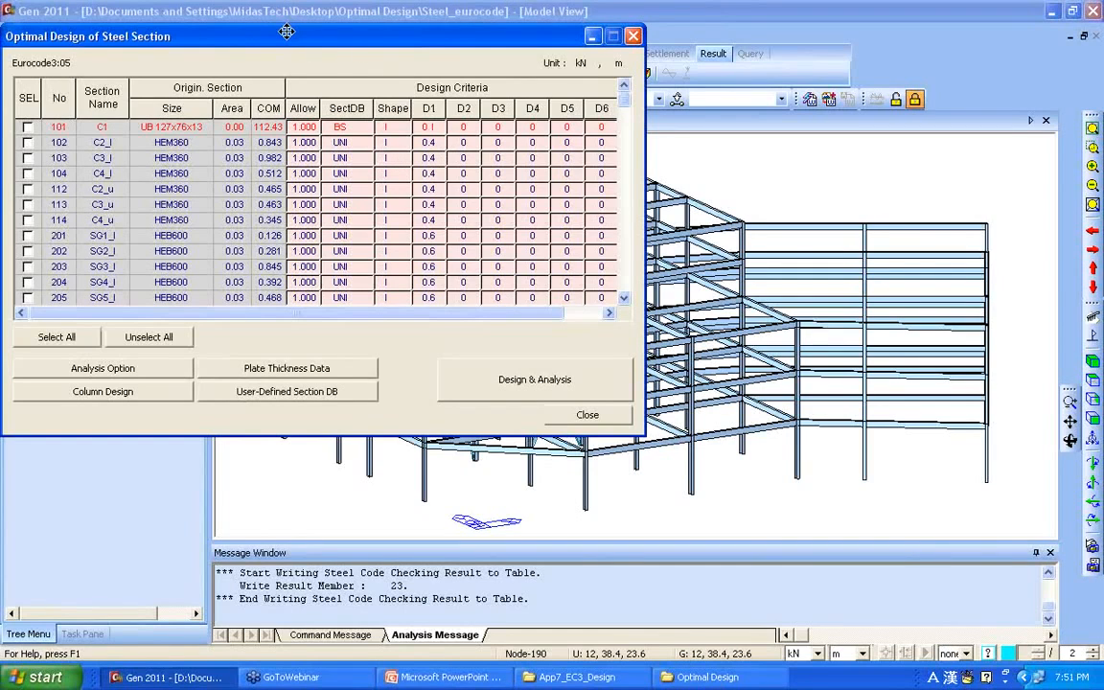
drag(290, 28, 440, 35)
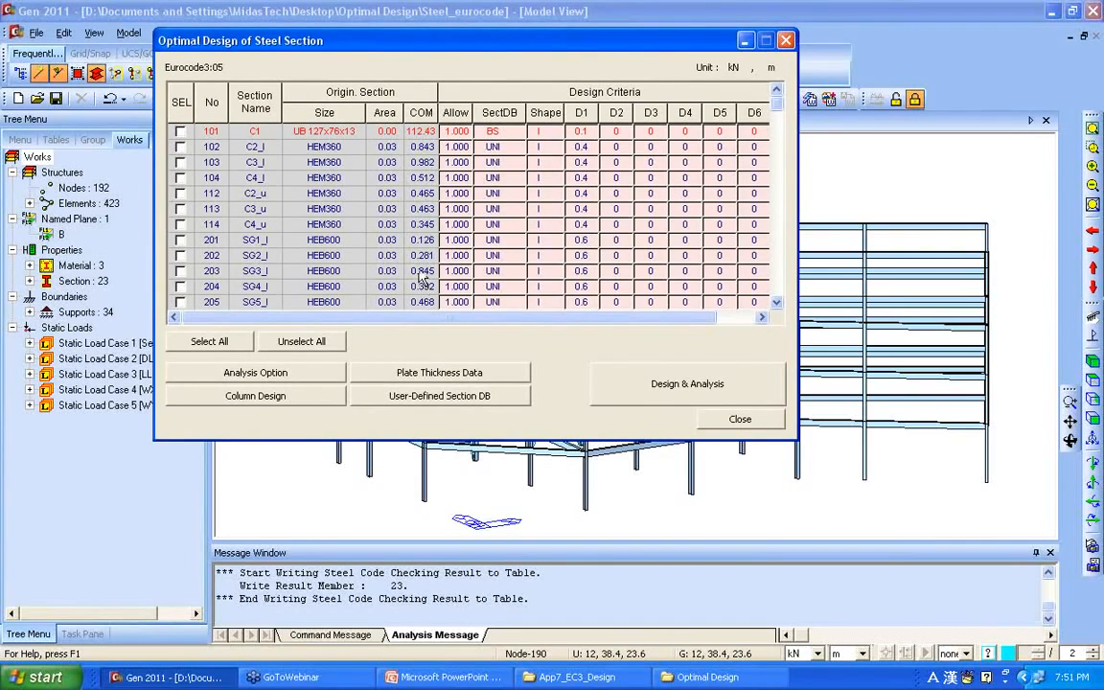
scroll(774, 168, down, 4)
drag(778, 171, 778, 142)
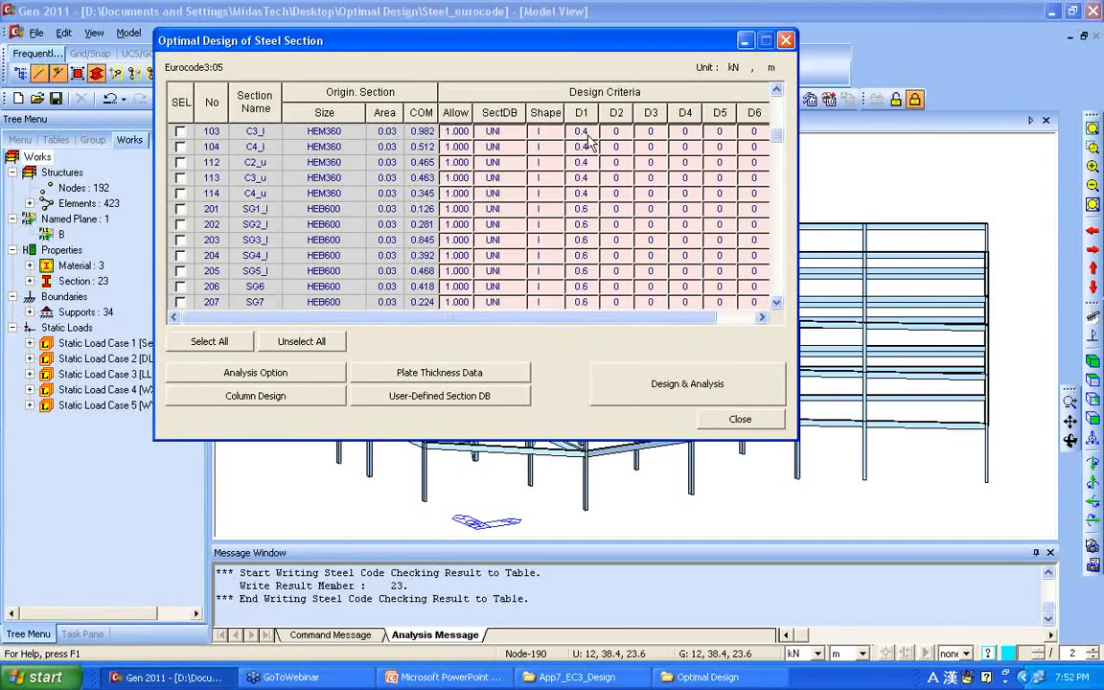
Step: Set the optimal design's analysis option to 1 repetition
click(293, 375)
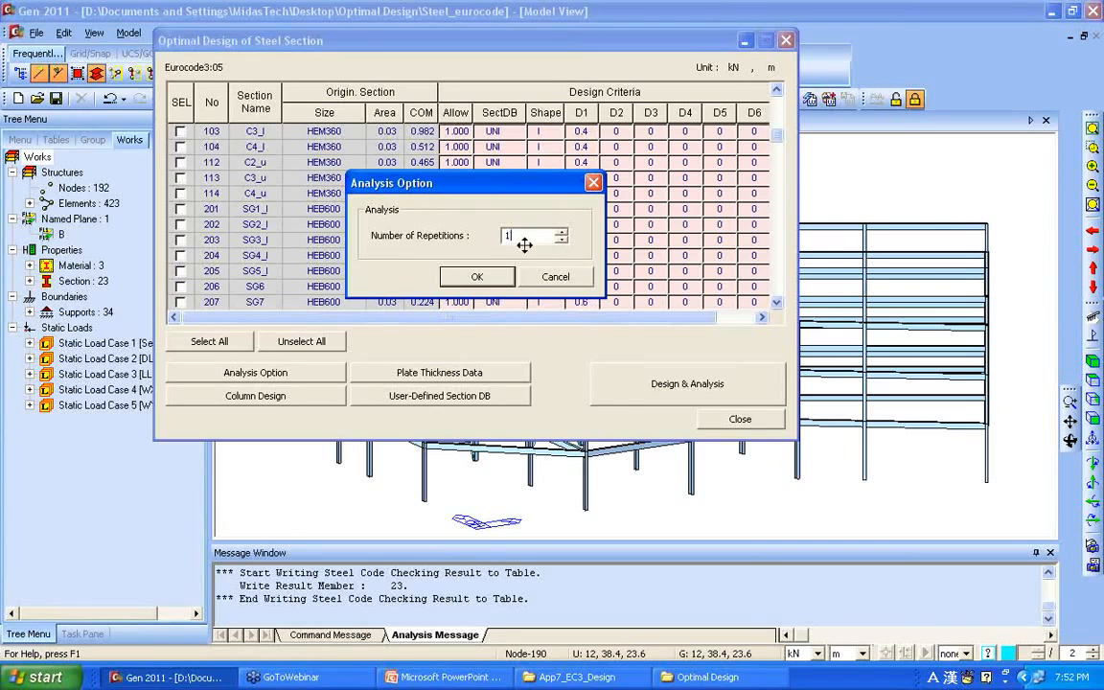
click(538, 237)
click(504, 279)
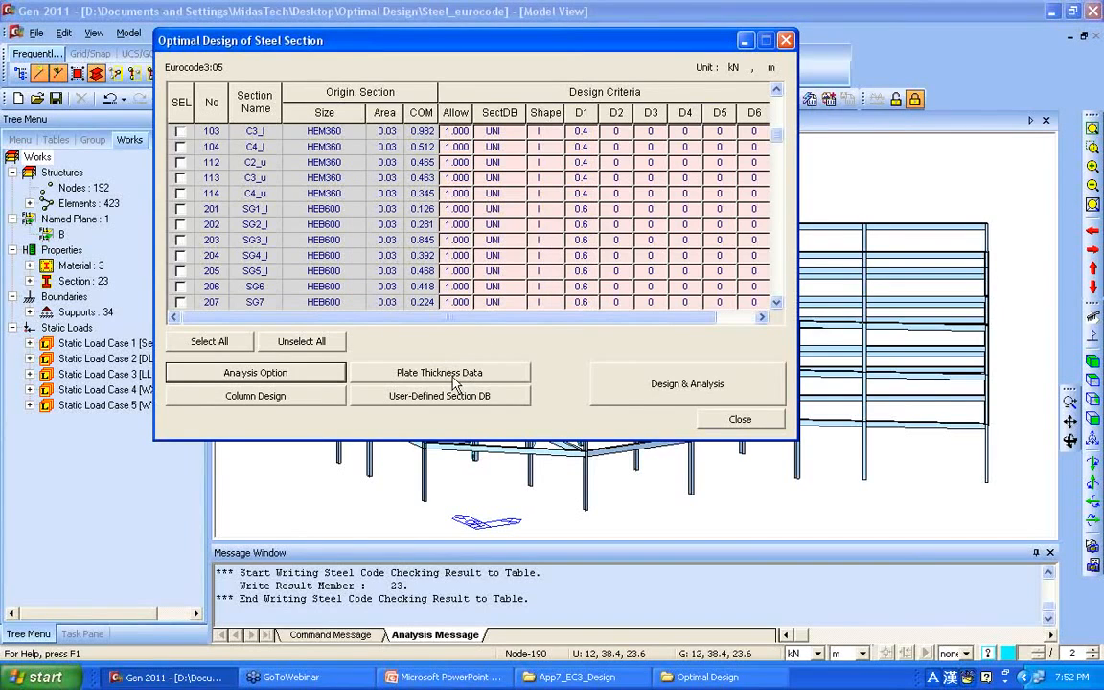
click(677, 393)
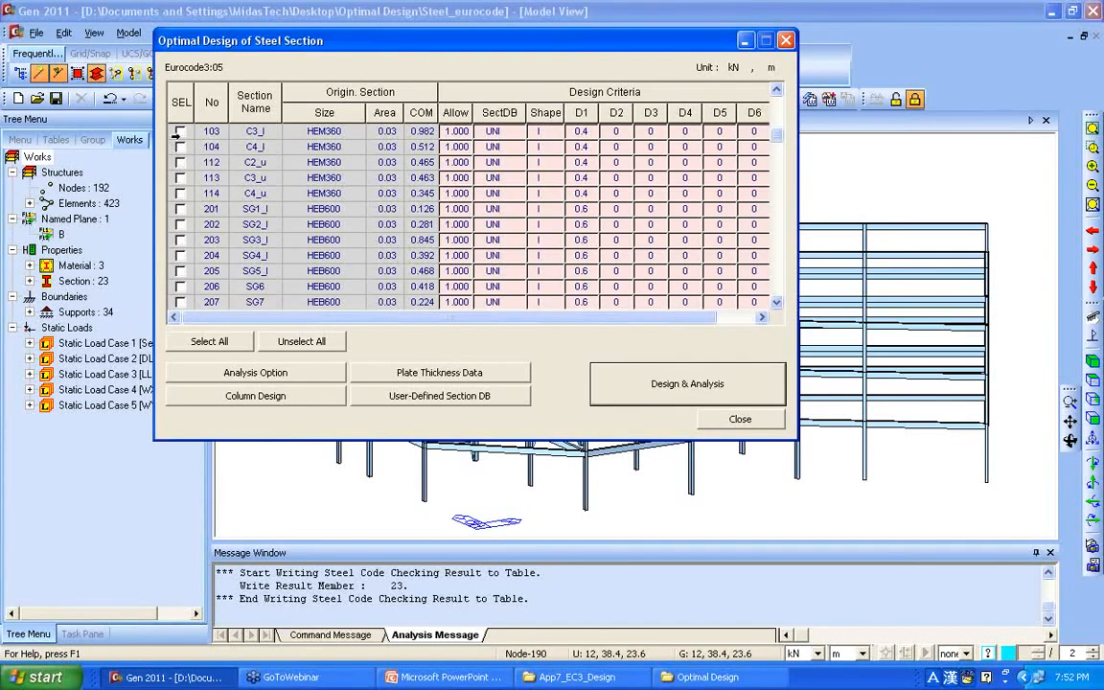
Step: Select sections 102 (C2_l) through 206 (SG6) in the list for the optimal design
drag(776, 135, 776, 120)
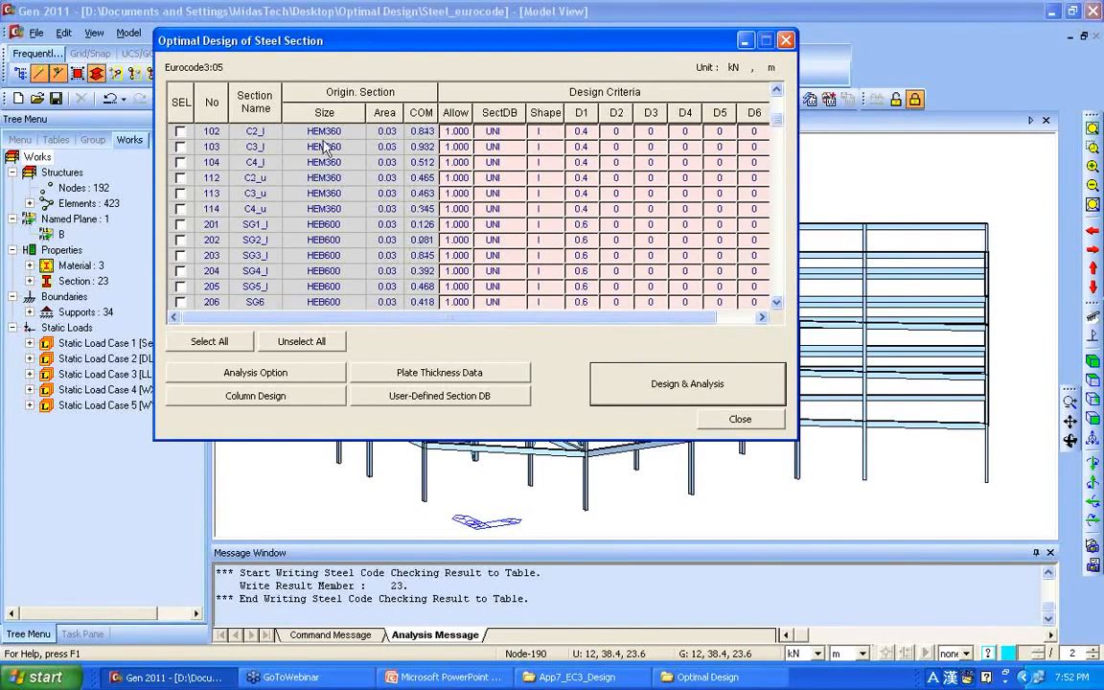
click(180, 131)
click(180, 147)
click(180, 162)
click(181, 178)
click(180, 193)
click(180, 208)
click(180, 223)
click(180, 240)
click(181, 255)
click(181, 270)
click(181, 286)
click(181, 302)
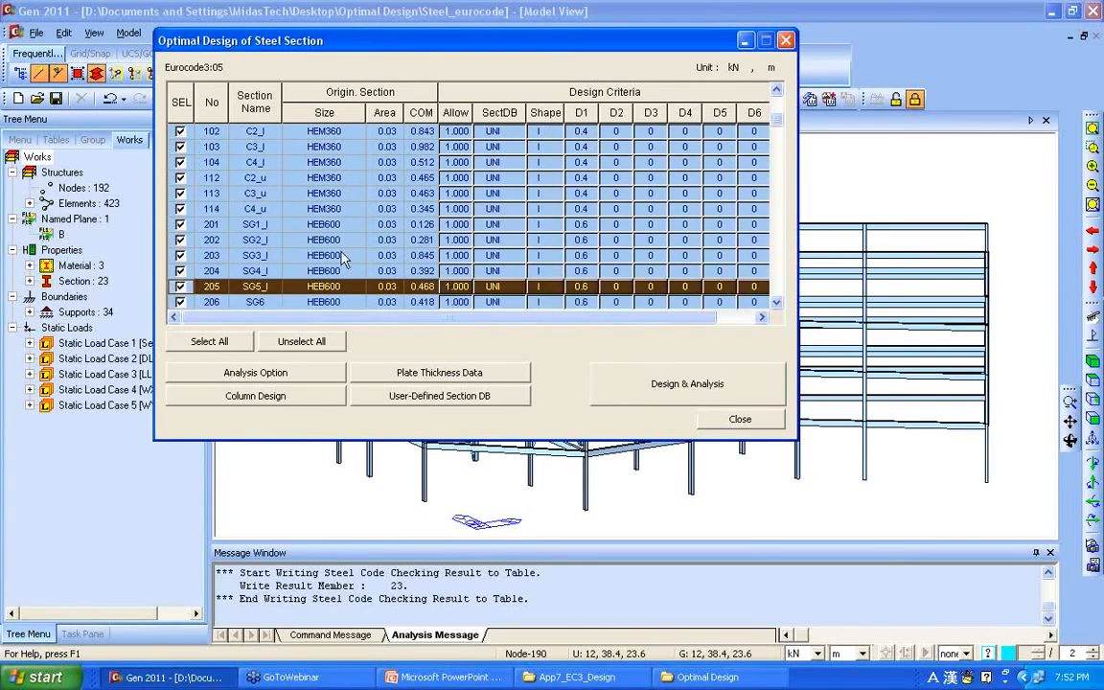
Step: Exclude sections 102 (C2_l), 103 (C3_l), 104 (C4_l) and 112 (C2_u) from the optimal design selection
click(776, 90)
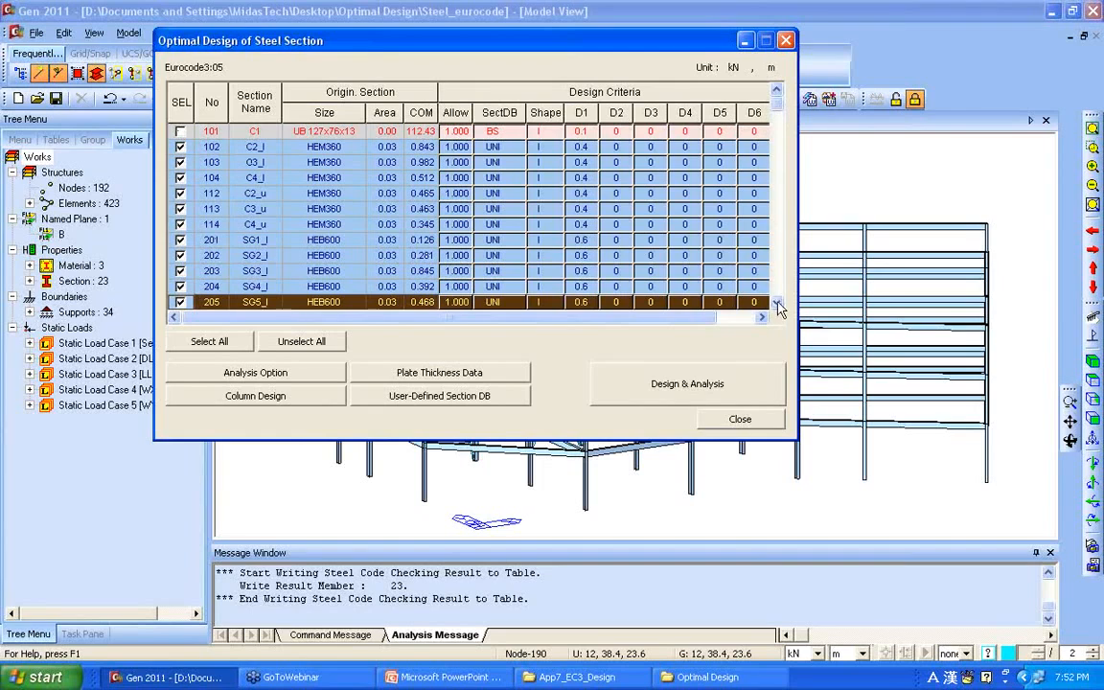
click(180, 146)
click(180, 162)
click(181, 177)
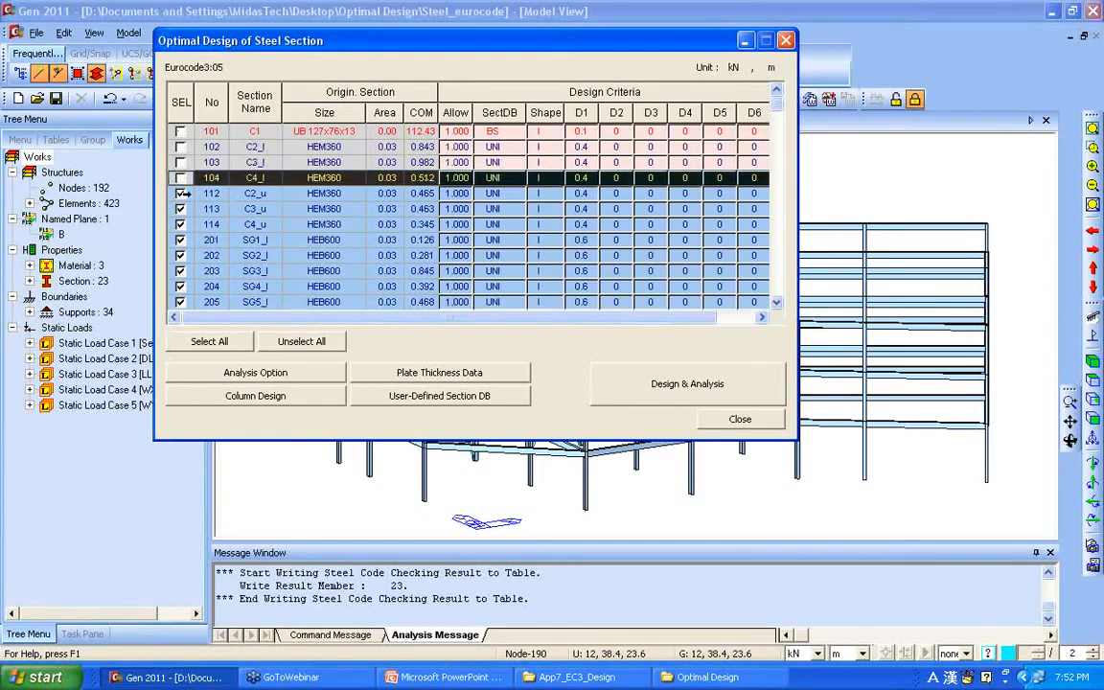
click(180, 192)
Step: Add sections 207 (SG7) and 211 to 215 (SG1_u to SG5_u) to the optimal design selection
click(777, 302)
click(777, 302)
click(776, 302)
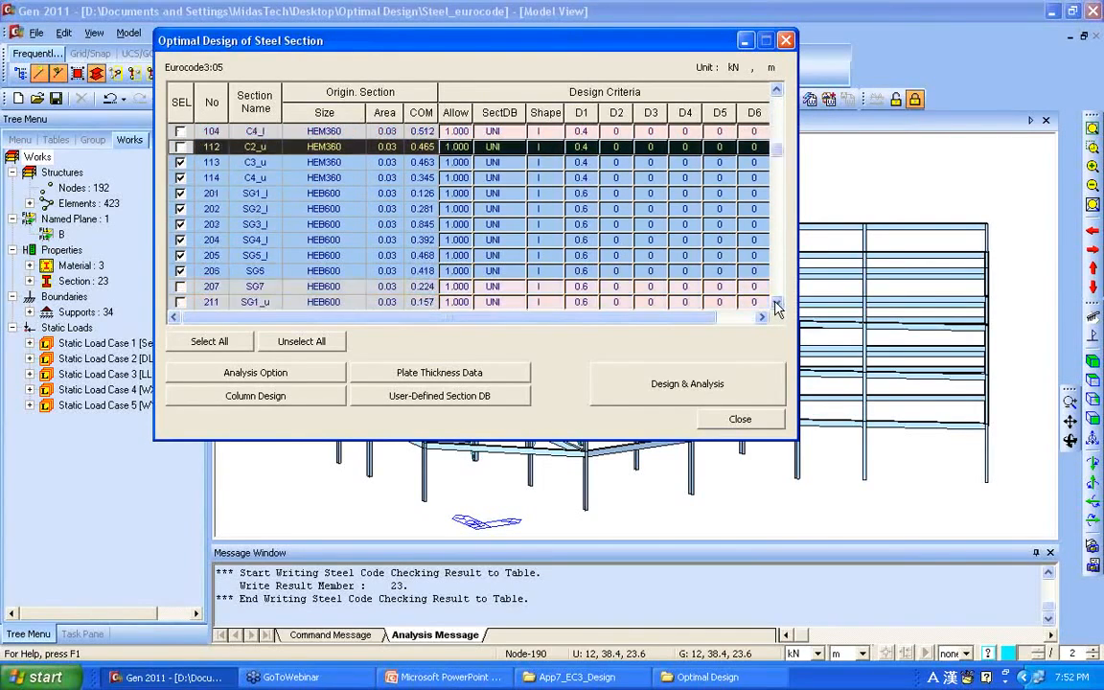
click(777, 302)
click(776, 302)
click(776, 302)
click(776, 302)
click(777, 302)
click(776, 302)
click(776, 302)
click(180, 177)
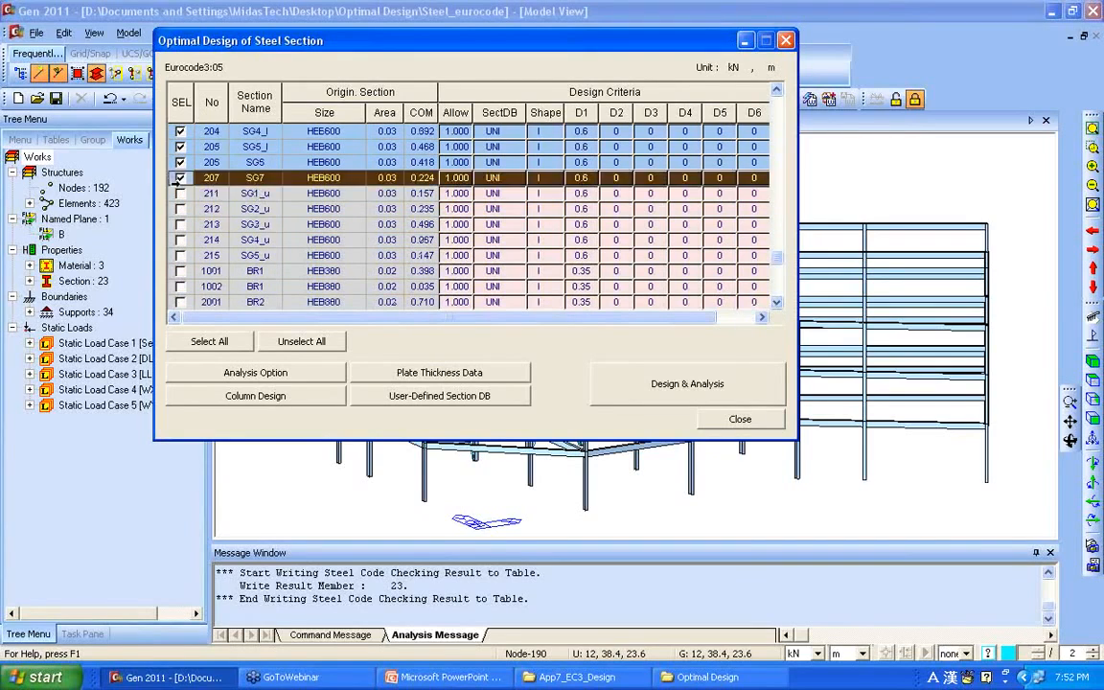
click(181, 193)
click(180, 208)
click(180, 223)
click(180, 240)
click(181, 255)
Step: Review the selected sections and run the optimal design and analysis on them
click(777, 90)
click(776, 90)
click(776, 90)
click(776, 91)
click(778, 90)
click(778, 303)
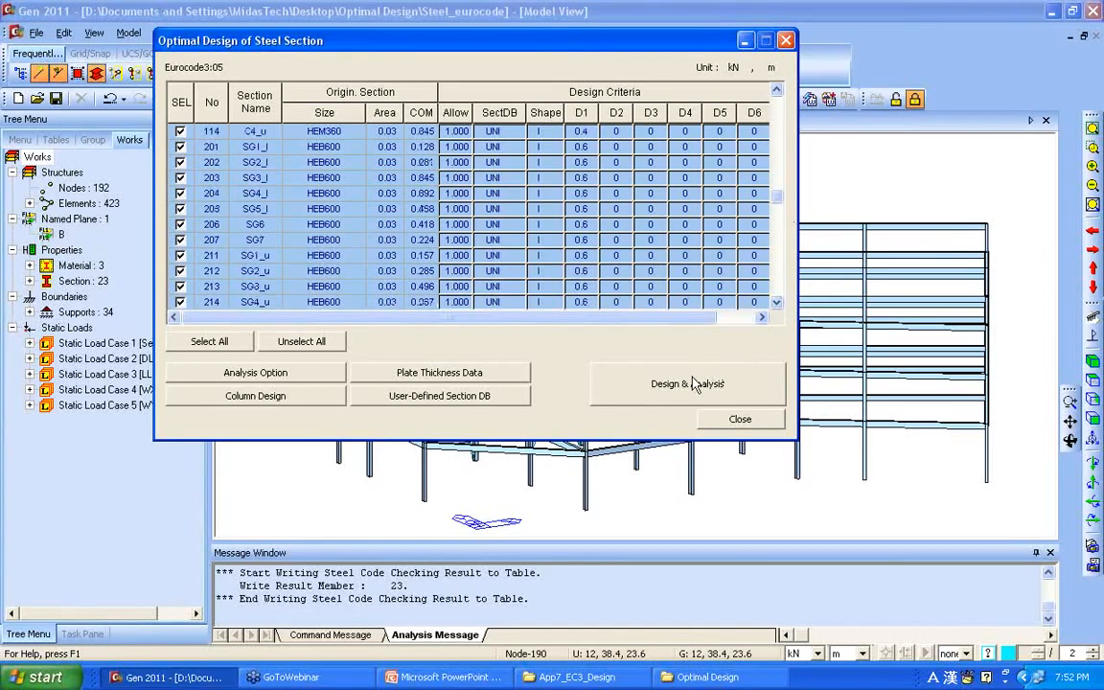
click(669, 401)
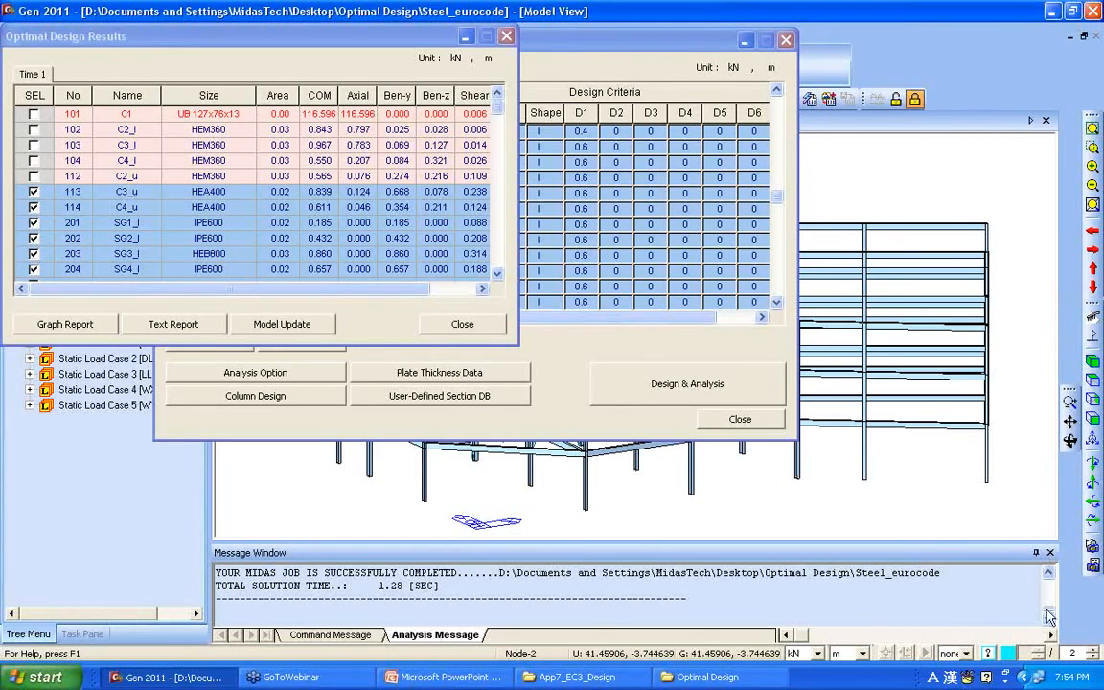
Step: Generate the graph report of the optimal design results and tile all result windows vertically
click(67, 324)
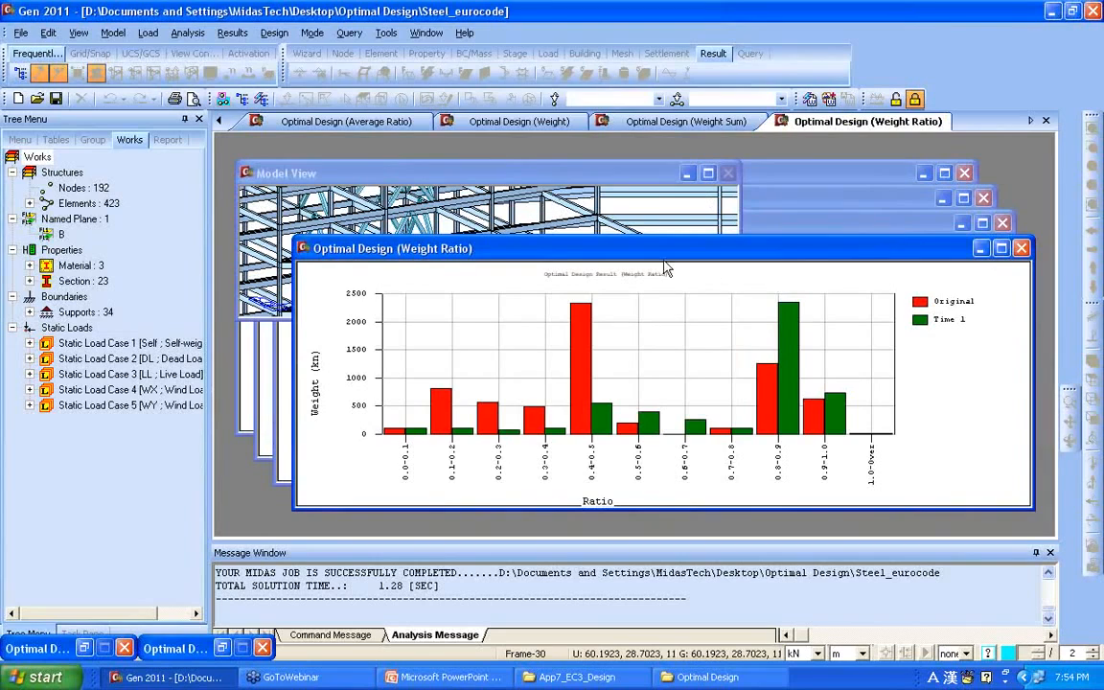
click(383, 33)
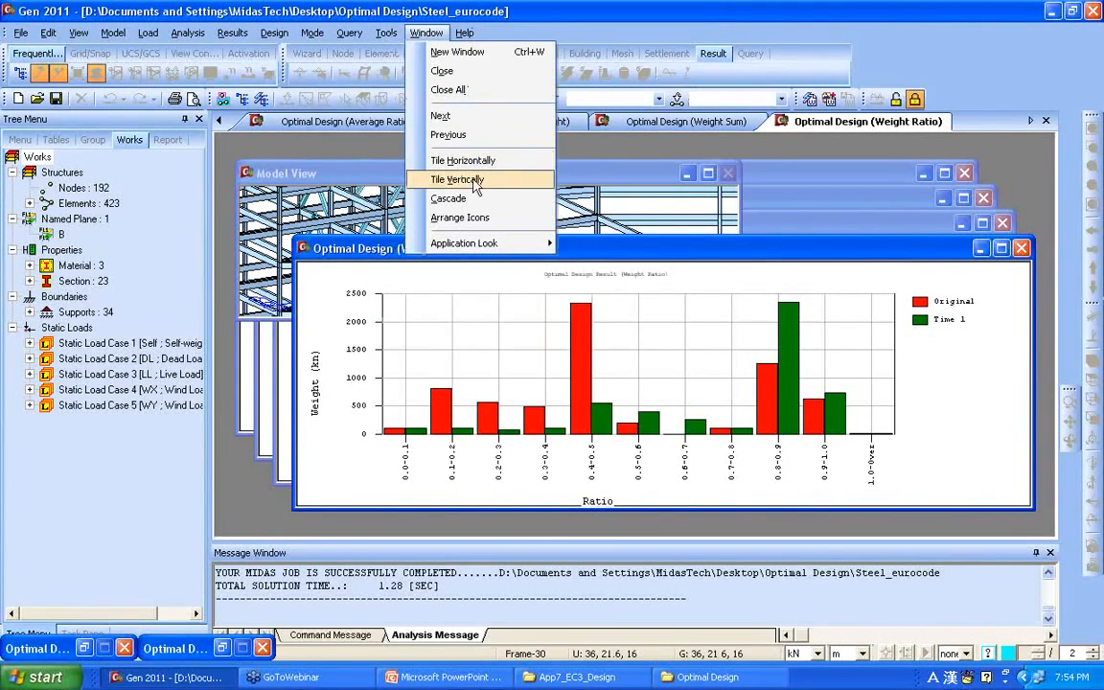
click(493, 185)
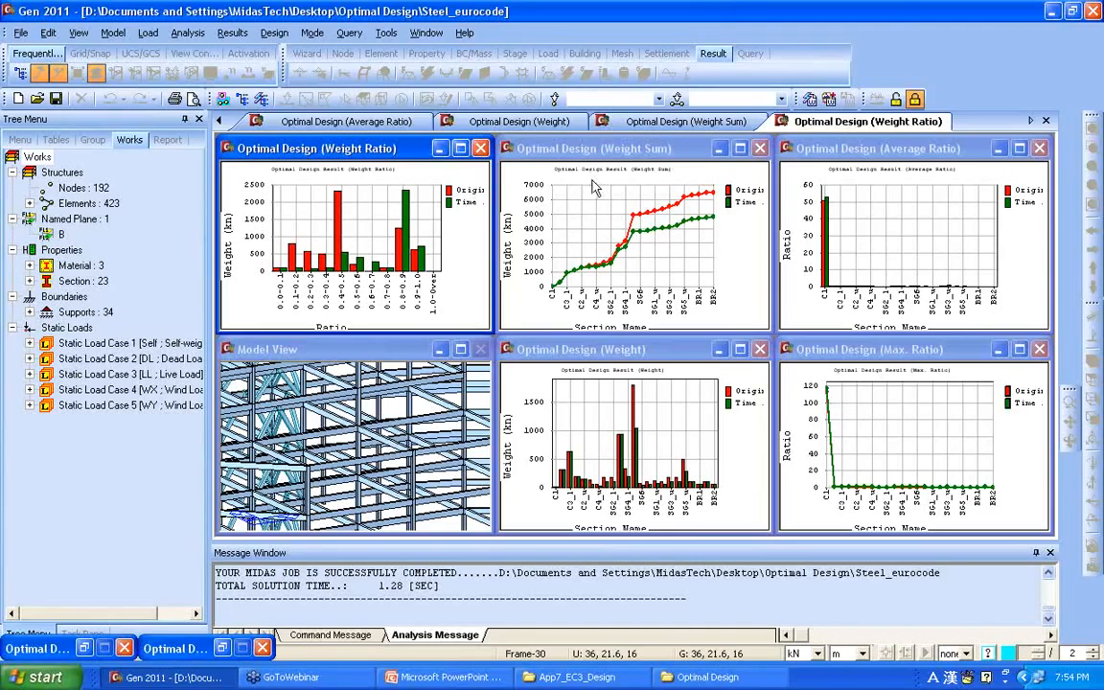
Step: Enlarge the Weight Sum graph to compare the original and optimised weights, and close all optimal design graph windows
click(740, 148)
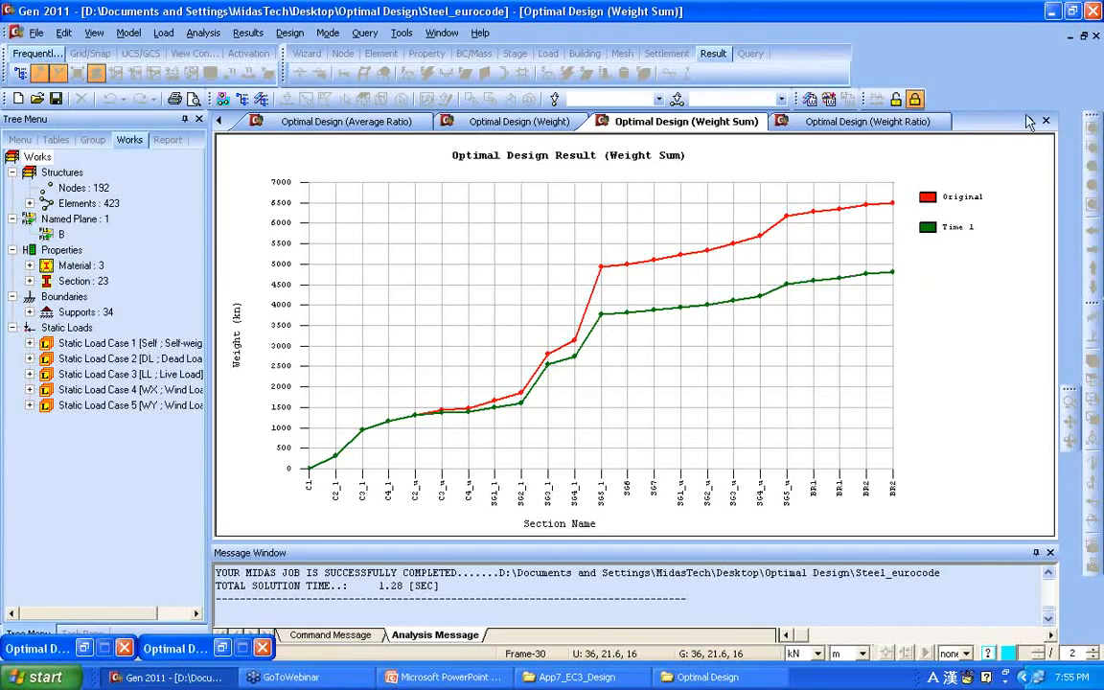
key(ctrl+F4)
key(ctrl+F4)
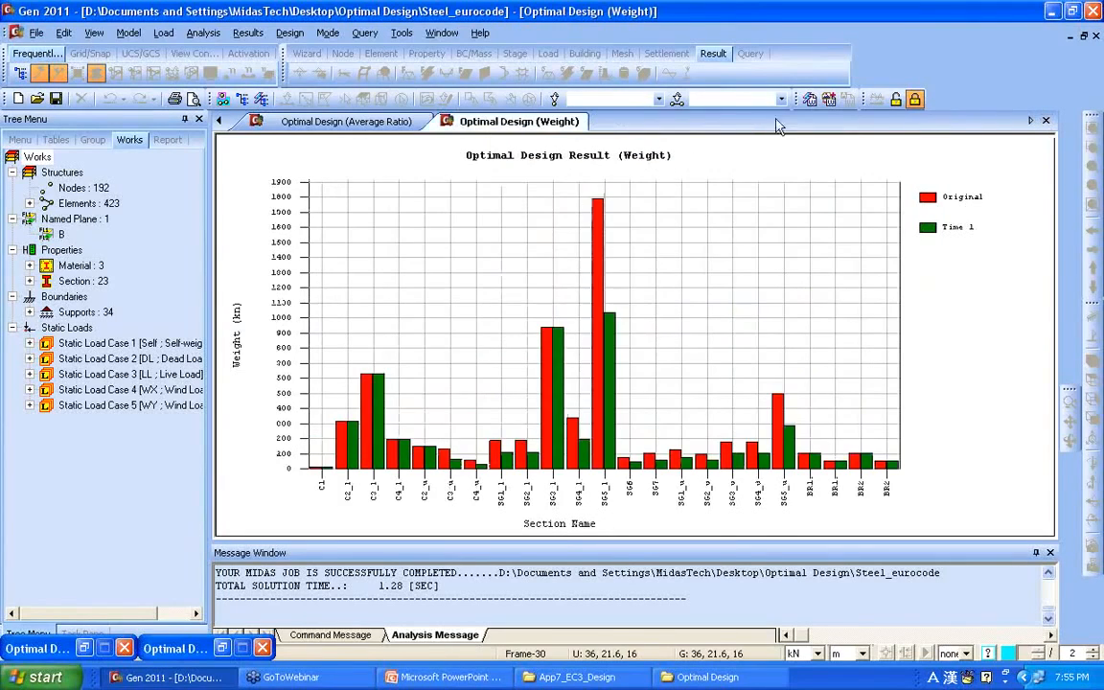
key(ctrl+F4)
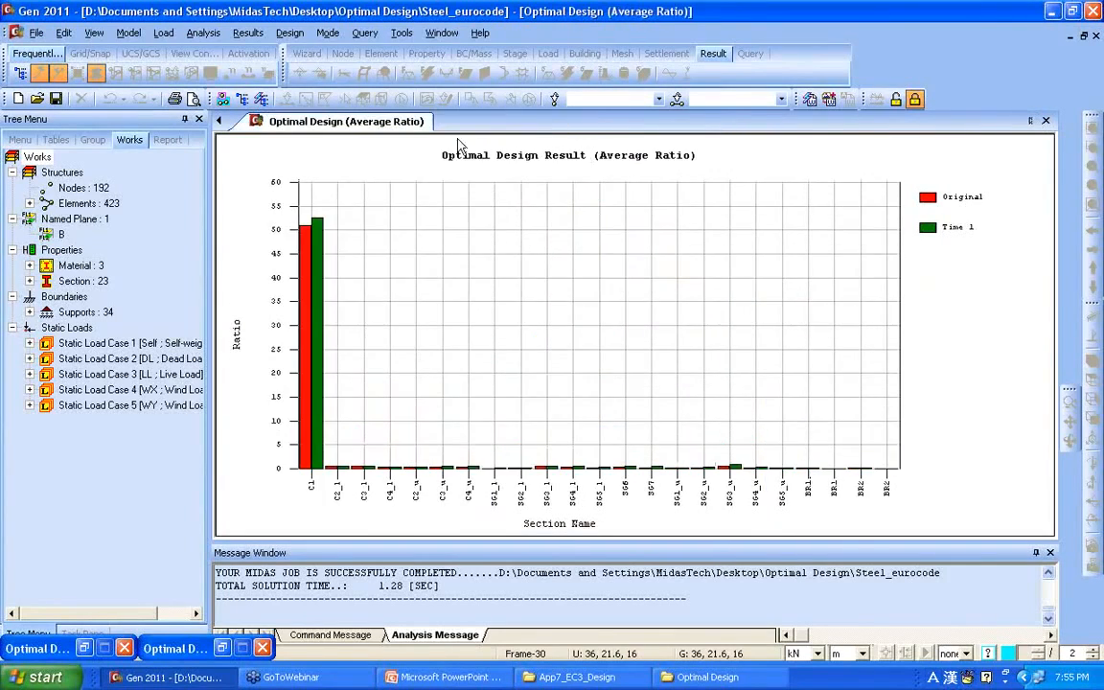
key(ctrl+F4)
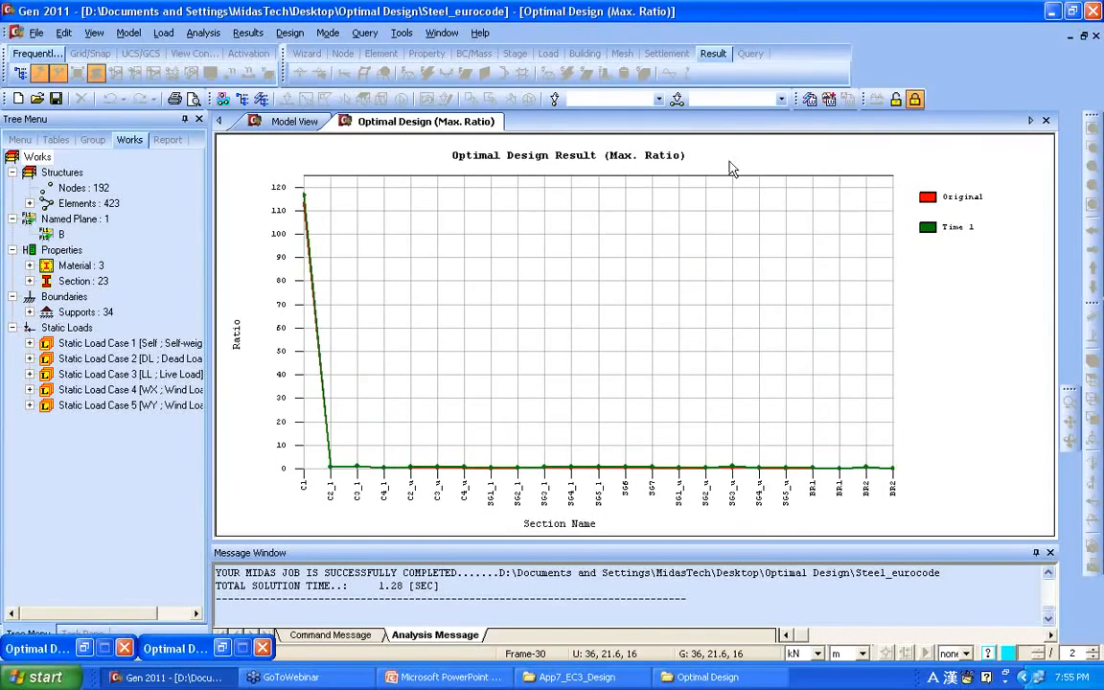
key(ctrl+F4)
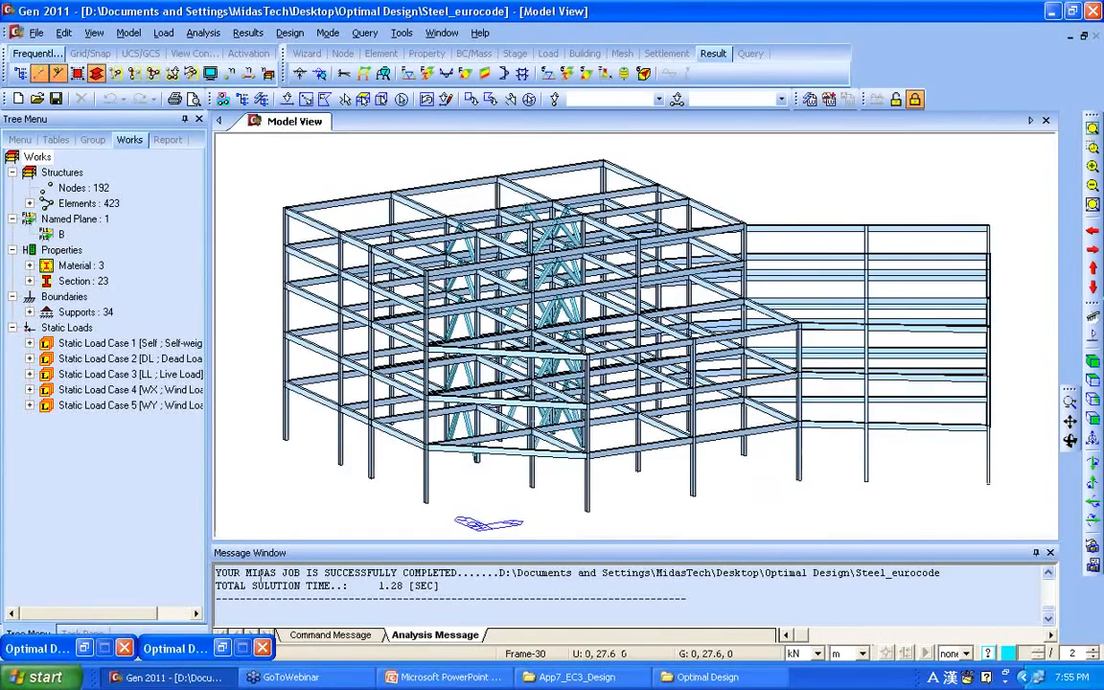
Step: Restore the optimal design results and save their text report as Steel_eurocode.ods in the Optimal Design folder
click(222, 648)
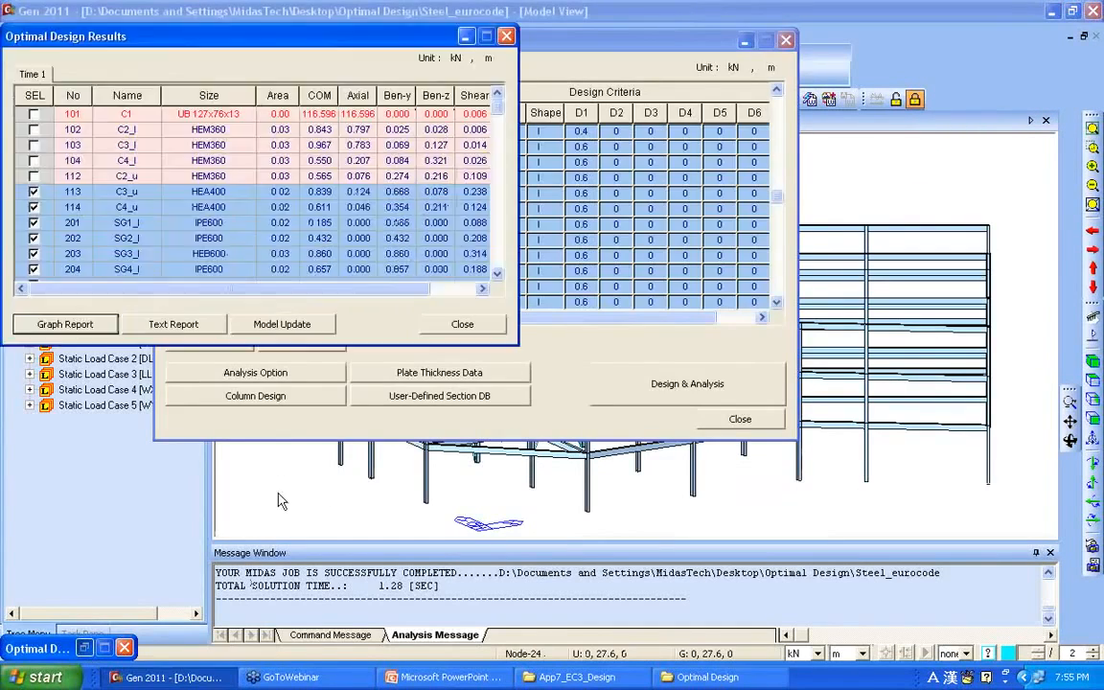
drag(211, 36, 410, 62)
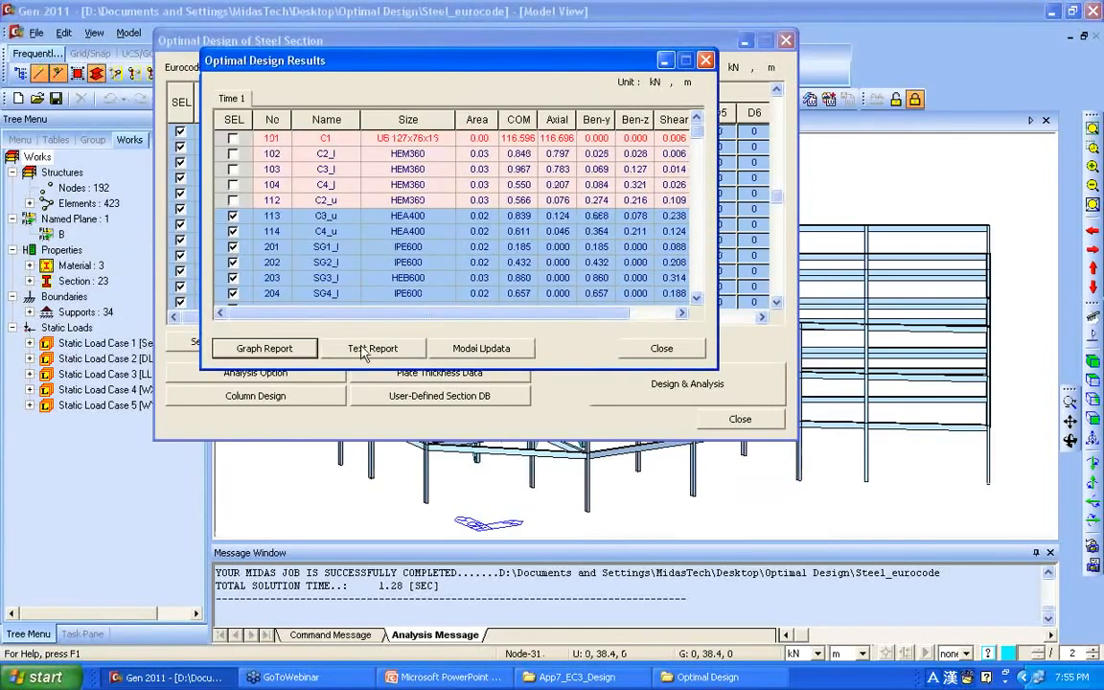
click(368, 347)
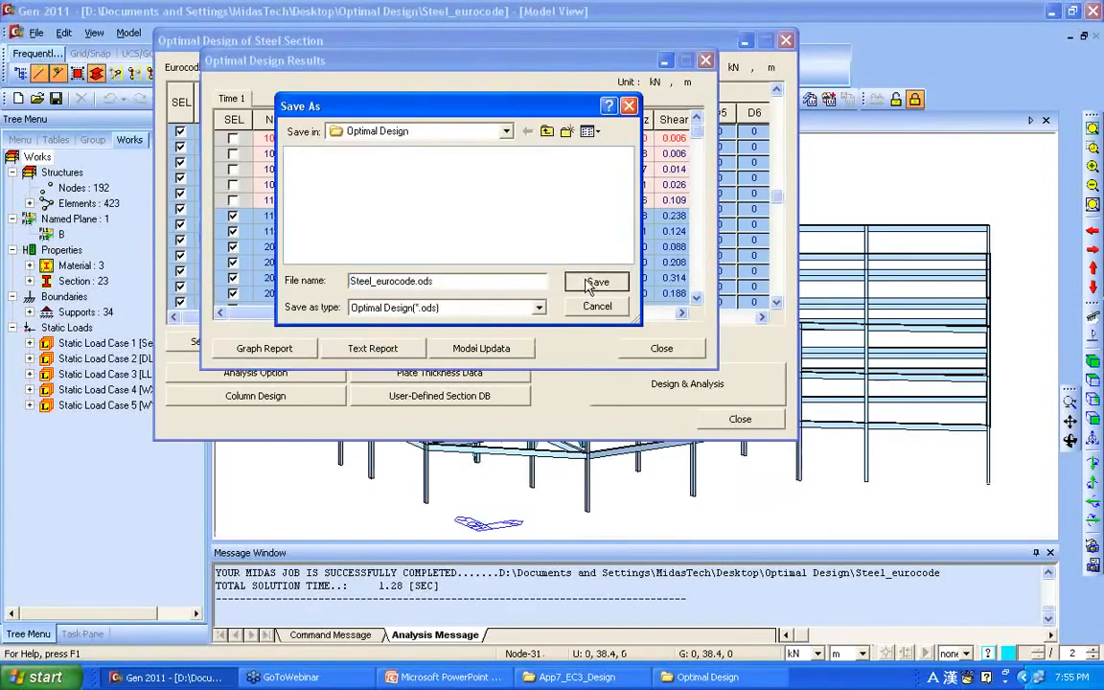
click(594, 282)
drag(640, 68, 949, 55)
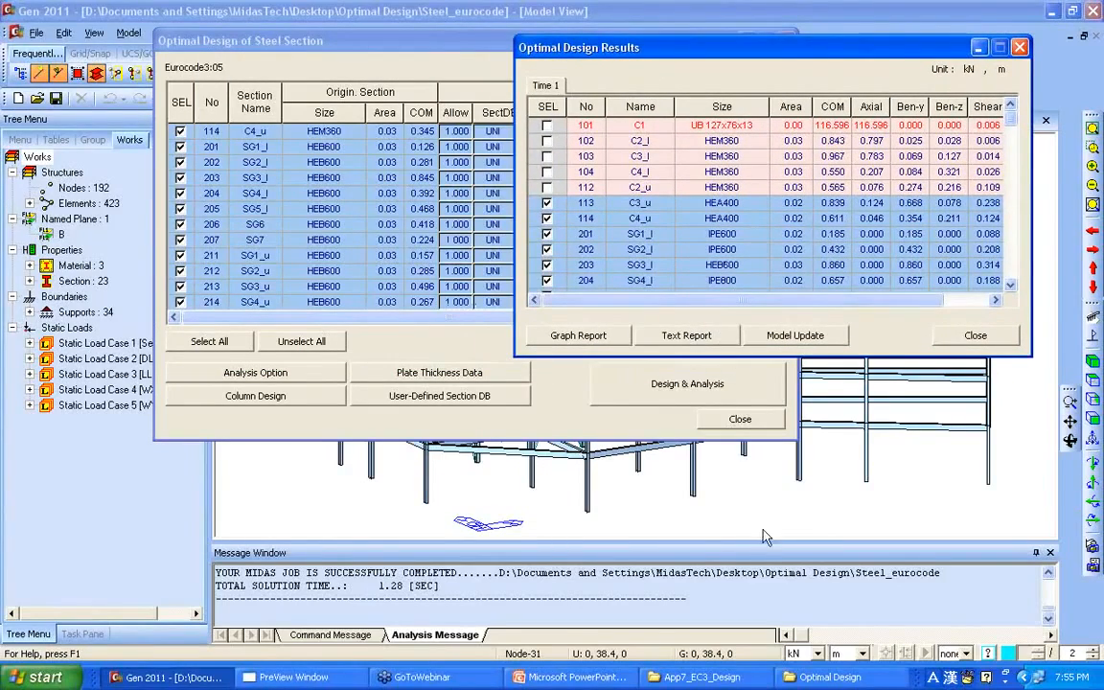
Step: Examine the original section results in the text report preview and close the preview
click(292, 677)
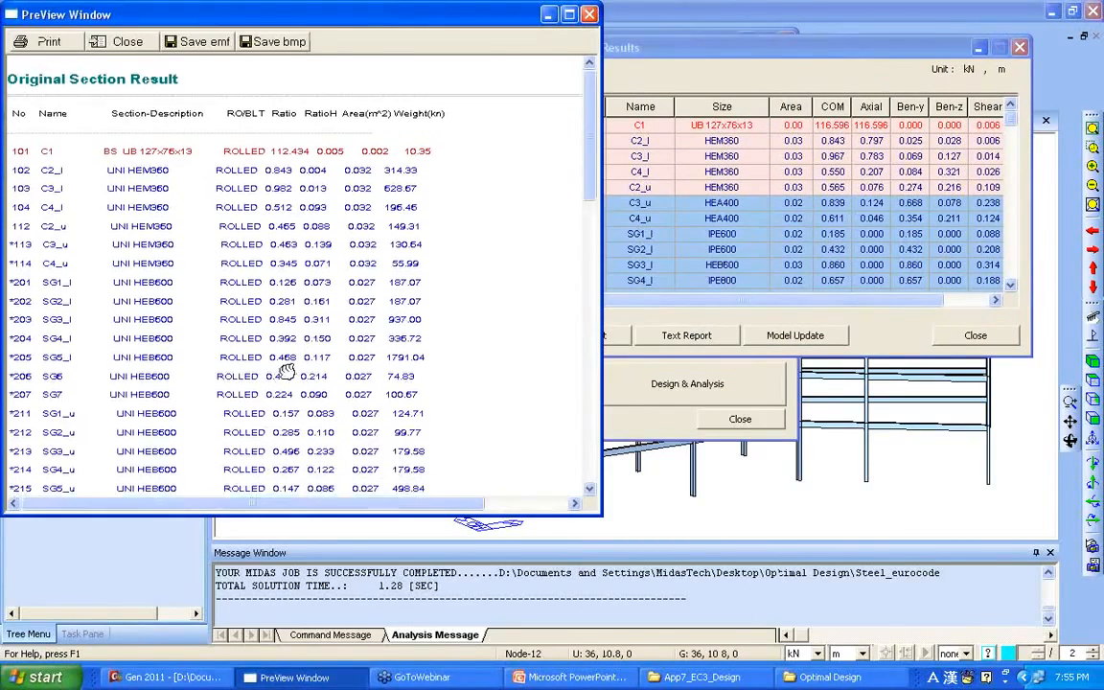
scroll(288, 371, down, 10)
drag(595, 273, 596, 129)
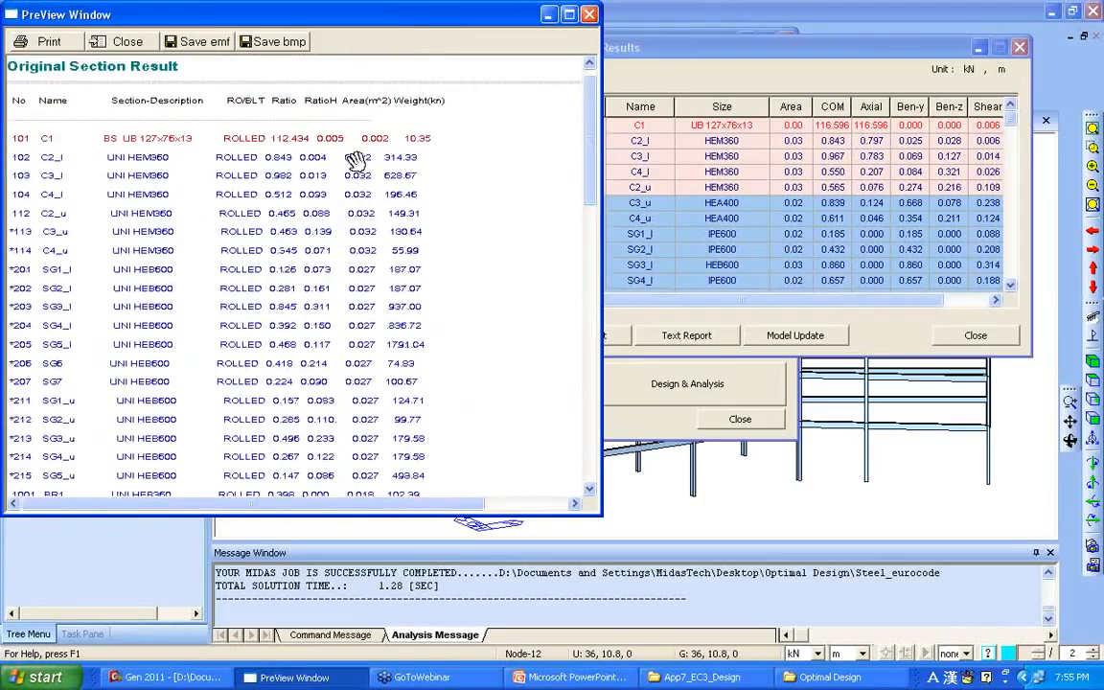
click(589, 16)
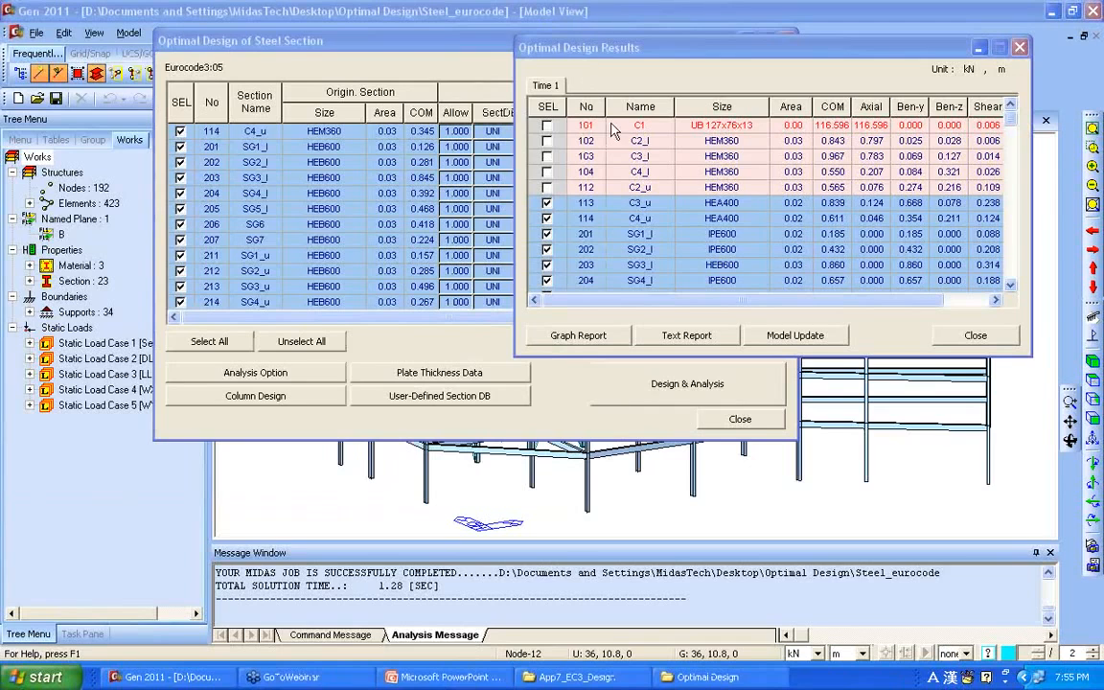
Step: Update the model with the optimised sections from the optimal design results
drag(809, 58, 587, 87)
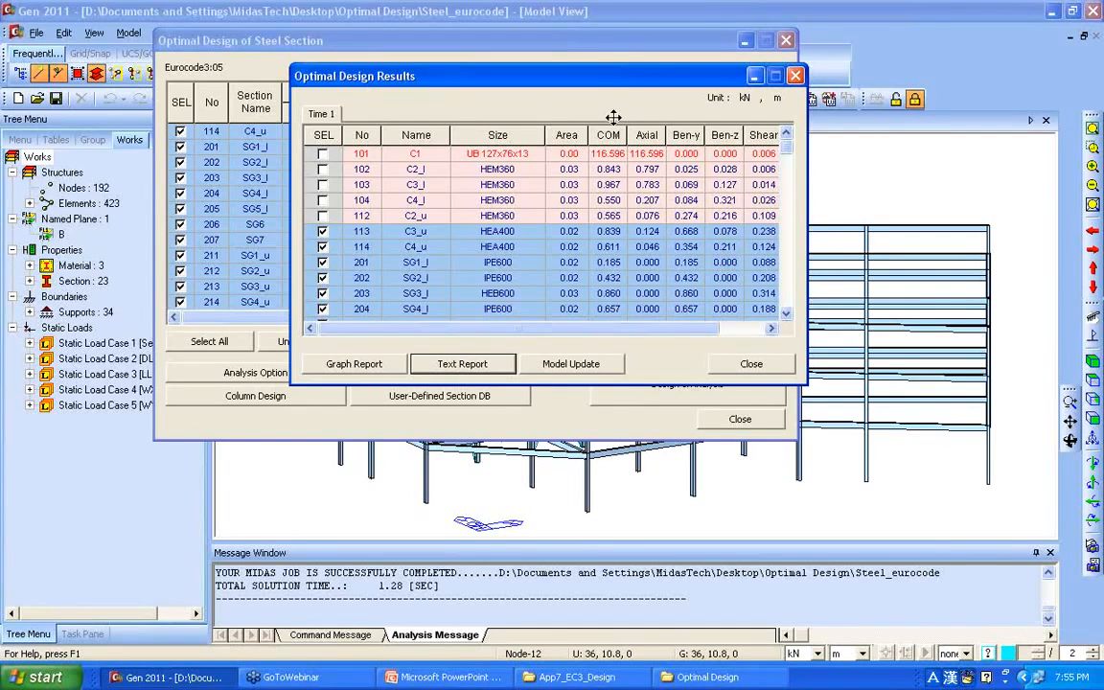
click(593, 369)
click(521, 251)
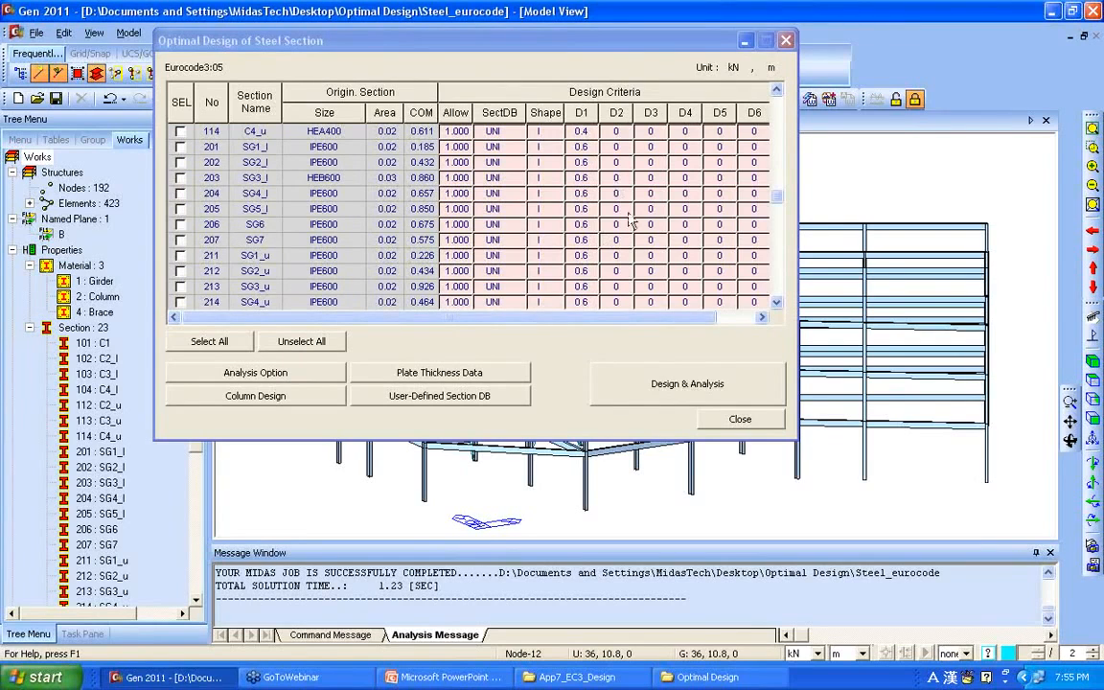
Step: Check the updated section sizes down to the BR1 braces in the optimal design list and close the dialog
click(779, 198)
drag(778, 201, 779, 251)
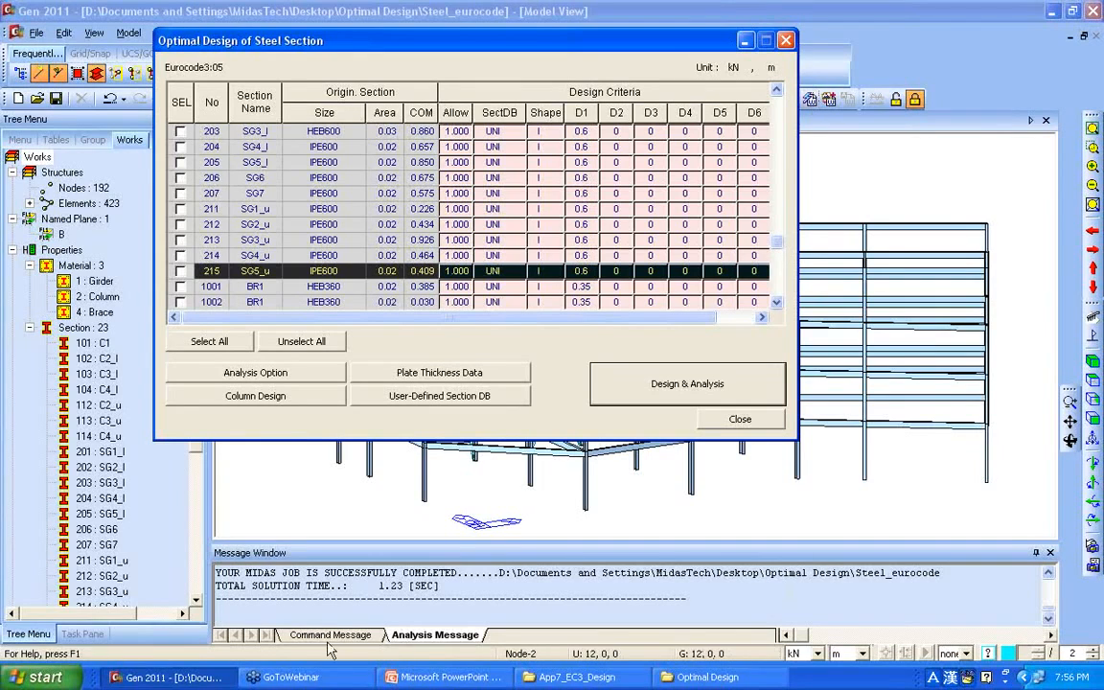
click(351, 677)
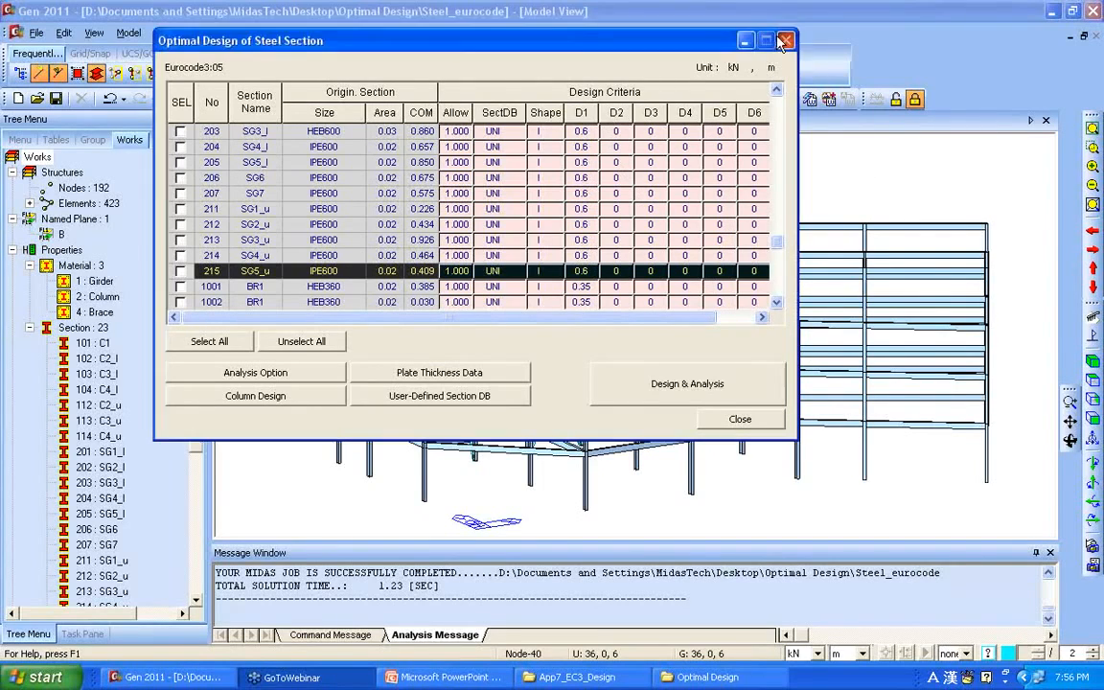
key(Escape)
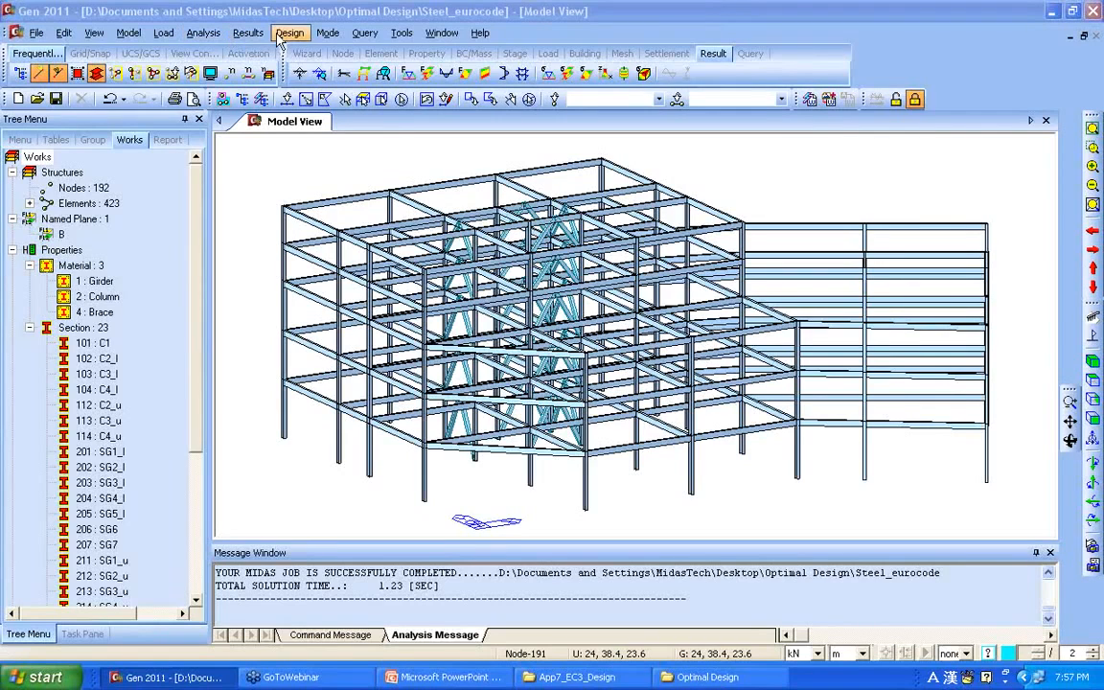
click(163, 33)
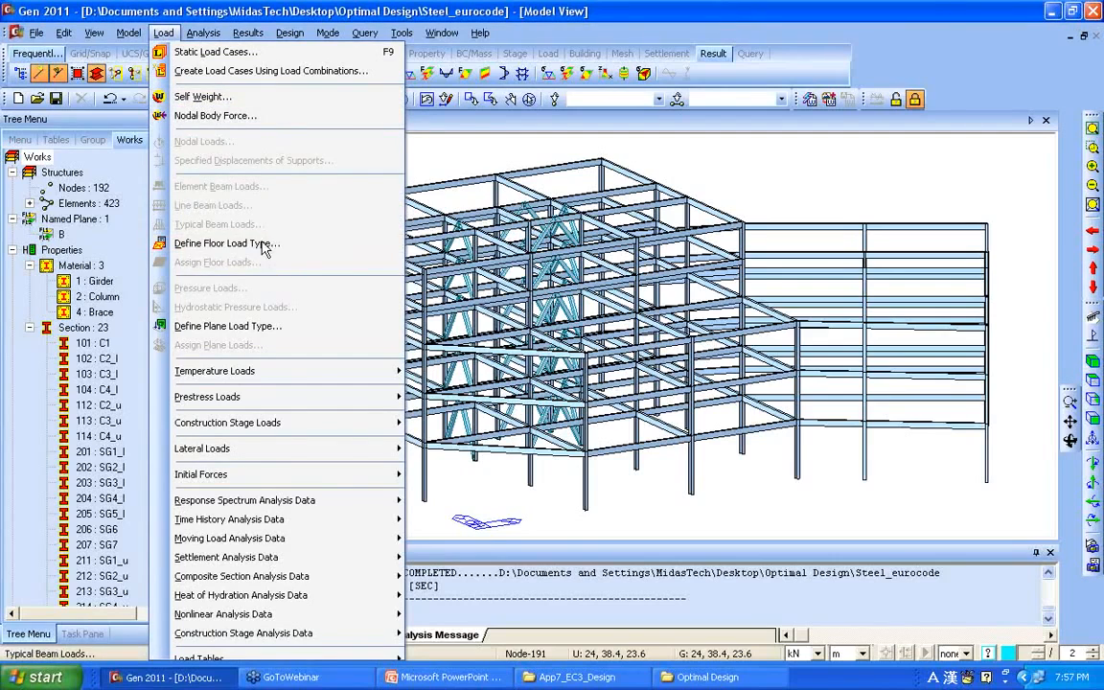
mouse_move(290, 33)
click(286, 12)
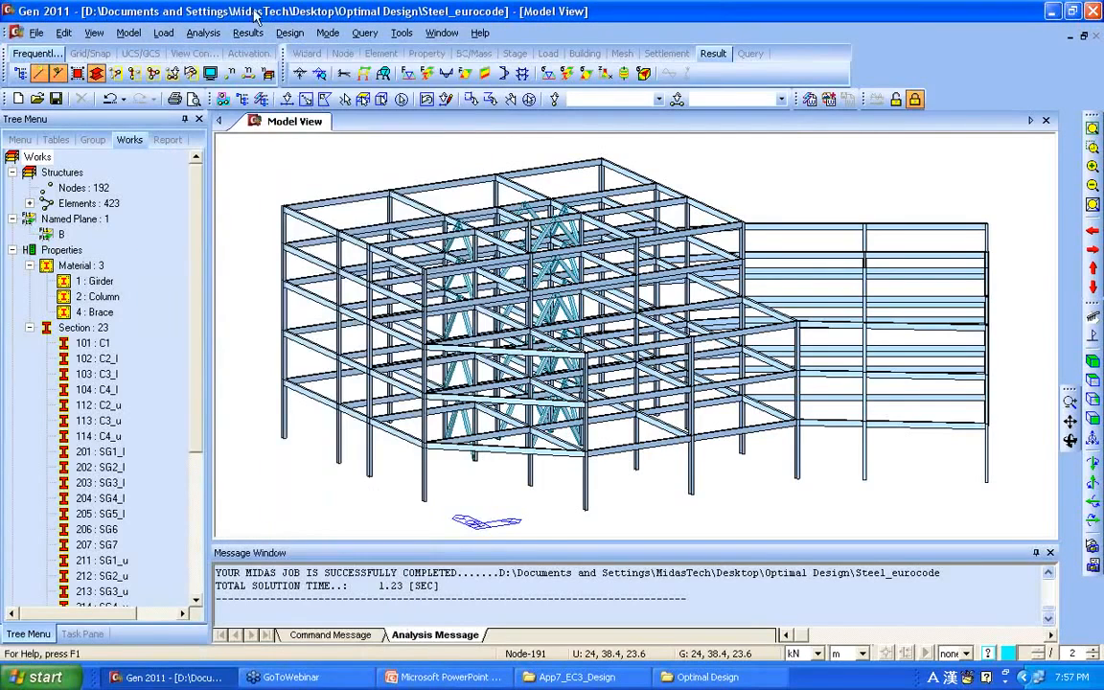
Step: Open the time forcing functions and start a new sinusoidal time history function
click(165, 33)
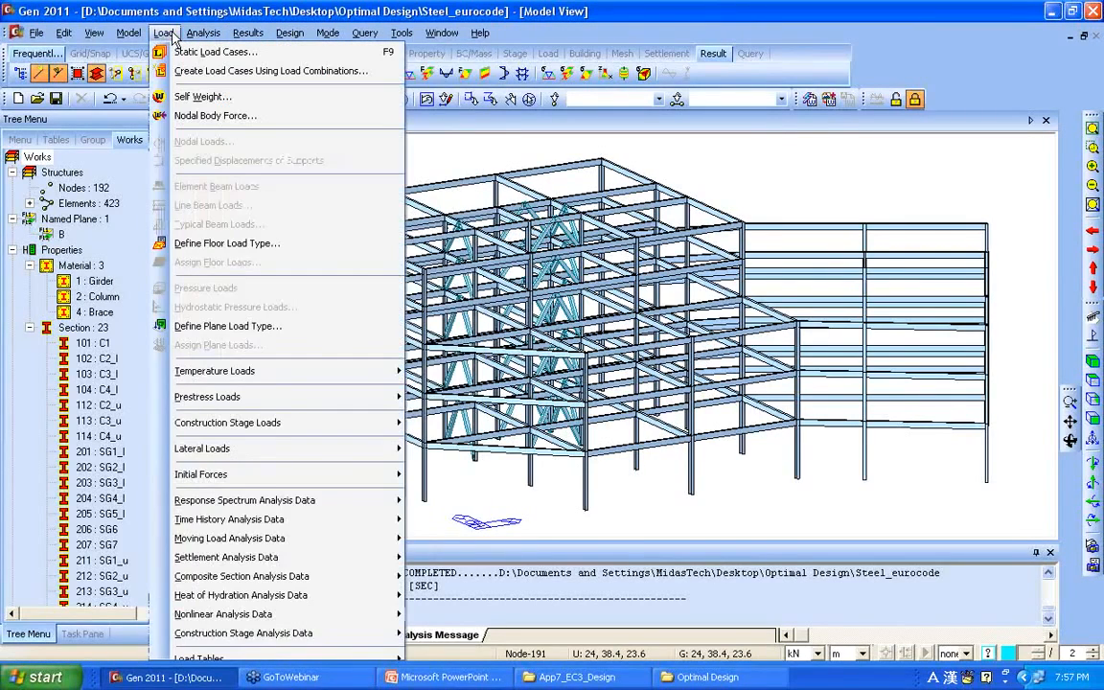
mouse_move(288, 519)
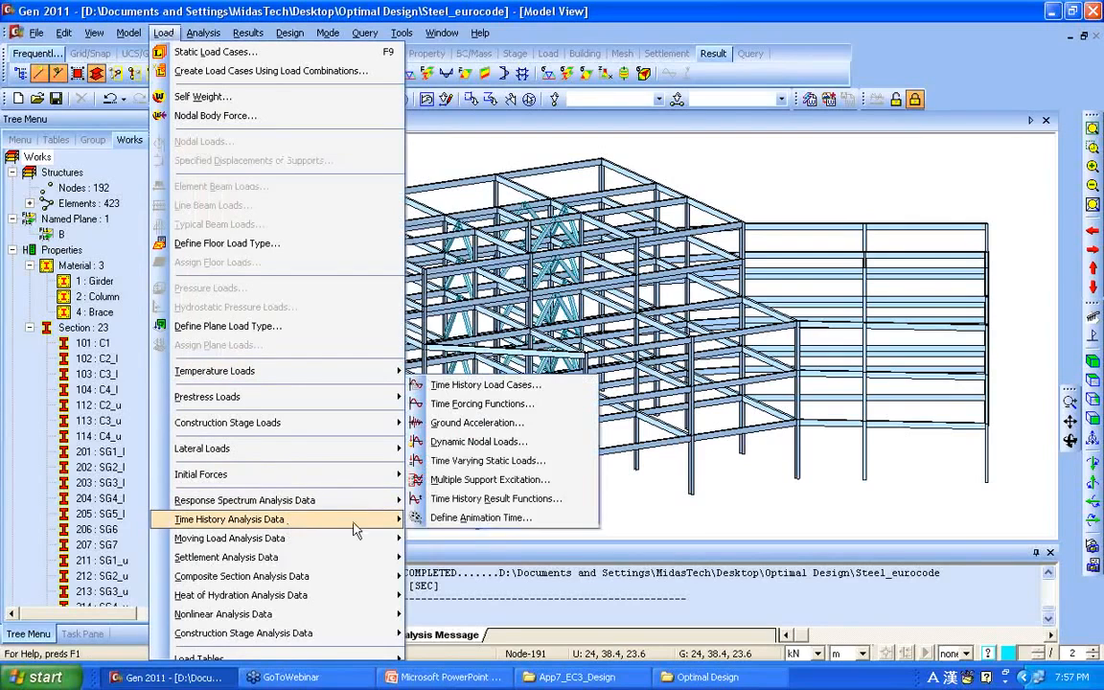
click(470, 403)
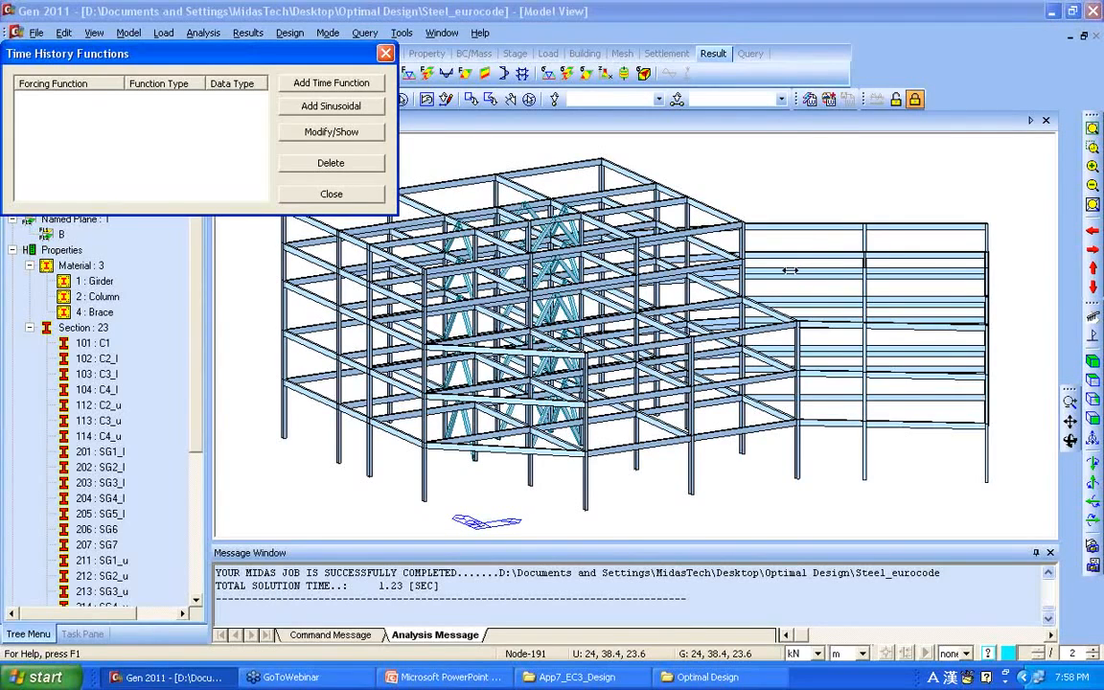
click(707, 242)
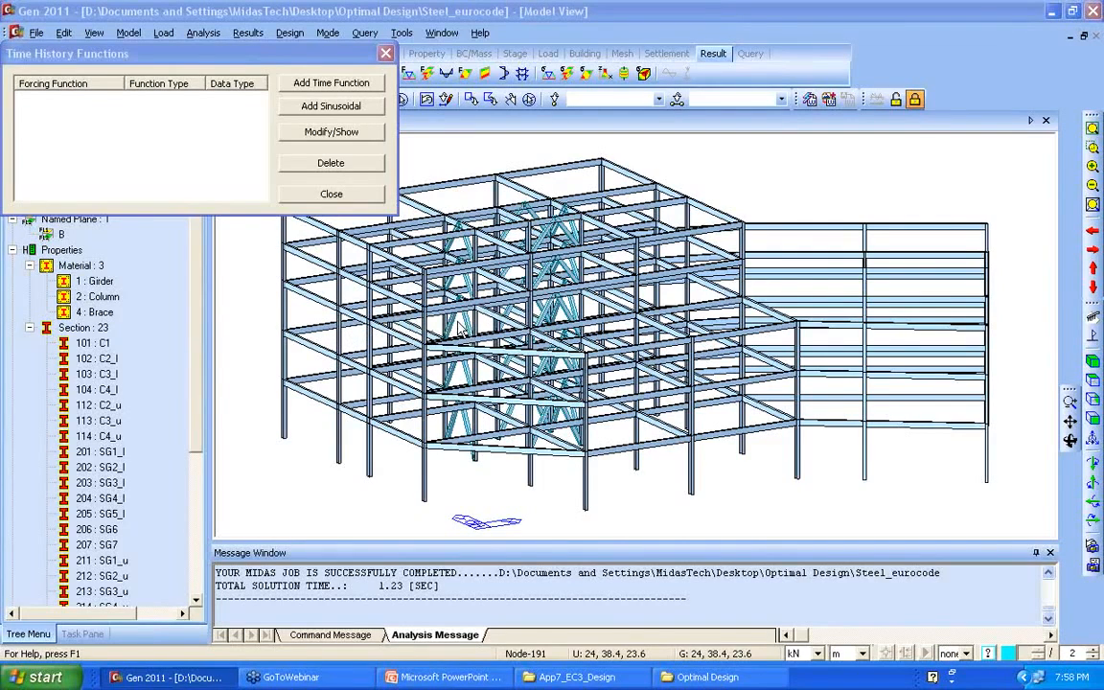
drag(279, 58, 329, 116)
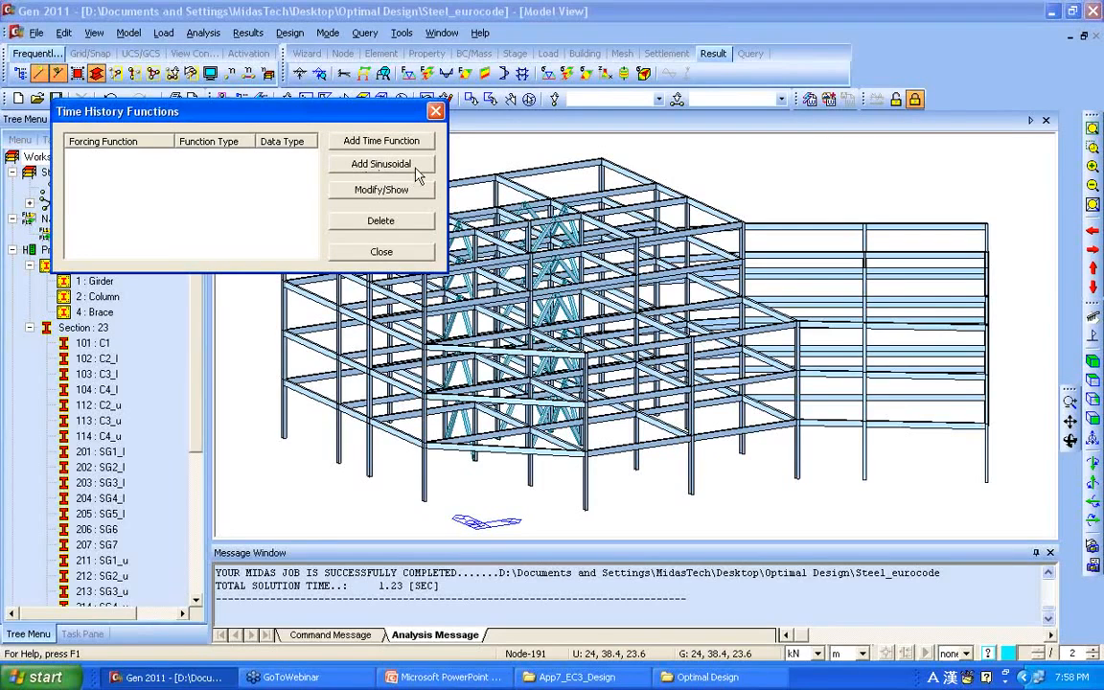
click(347, 163)
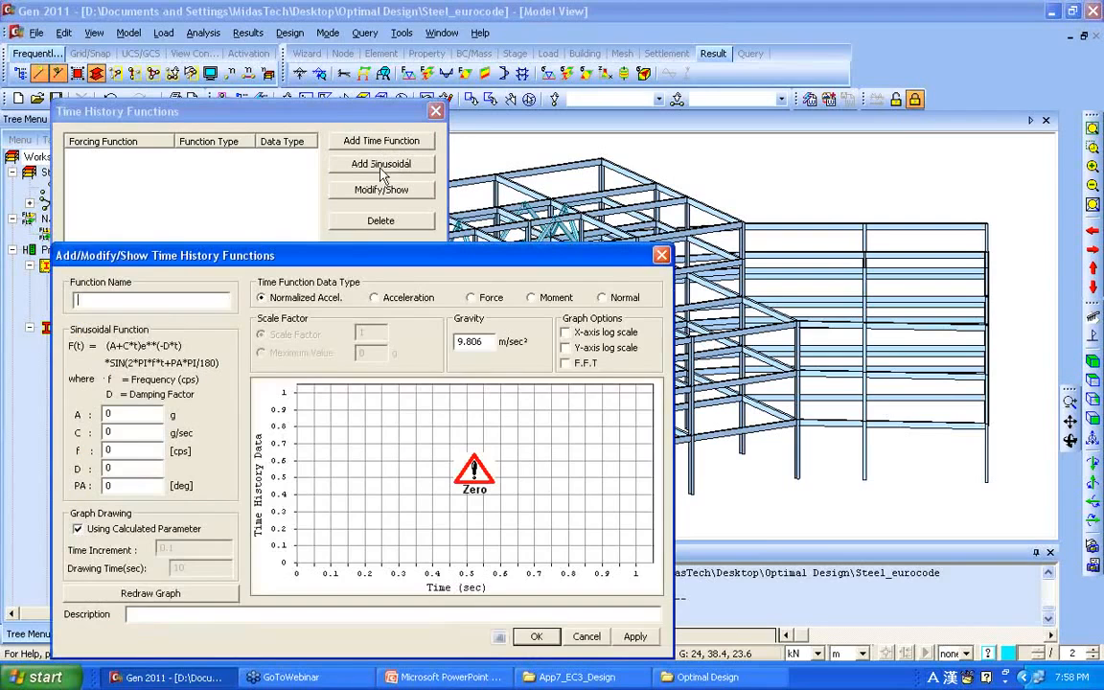
drag(348, 248, 312, 36)
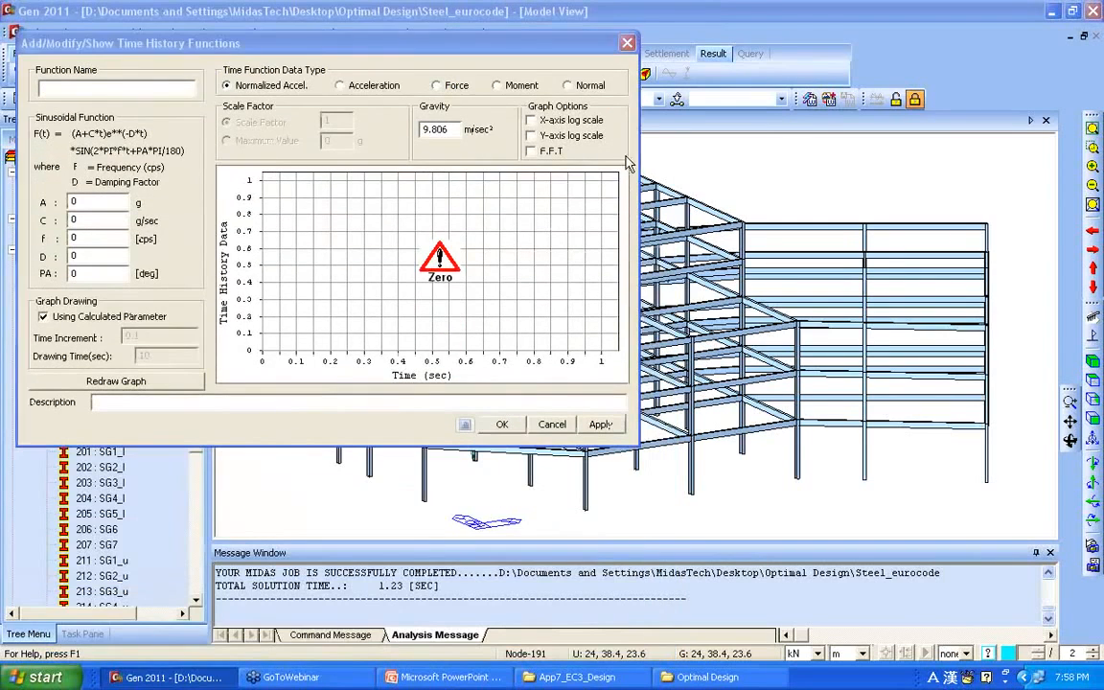
Step: Explore the Acceleration and Force data types for the sinusoidal function and return it to Normalized Accel
click(128, 84)
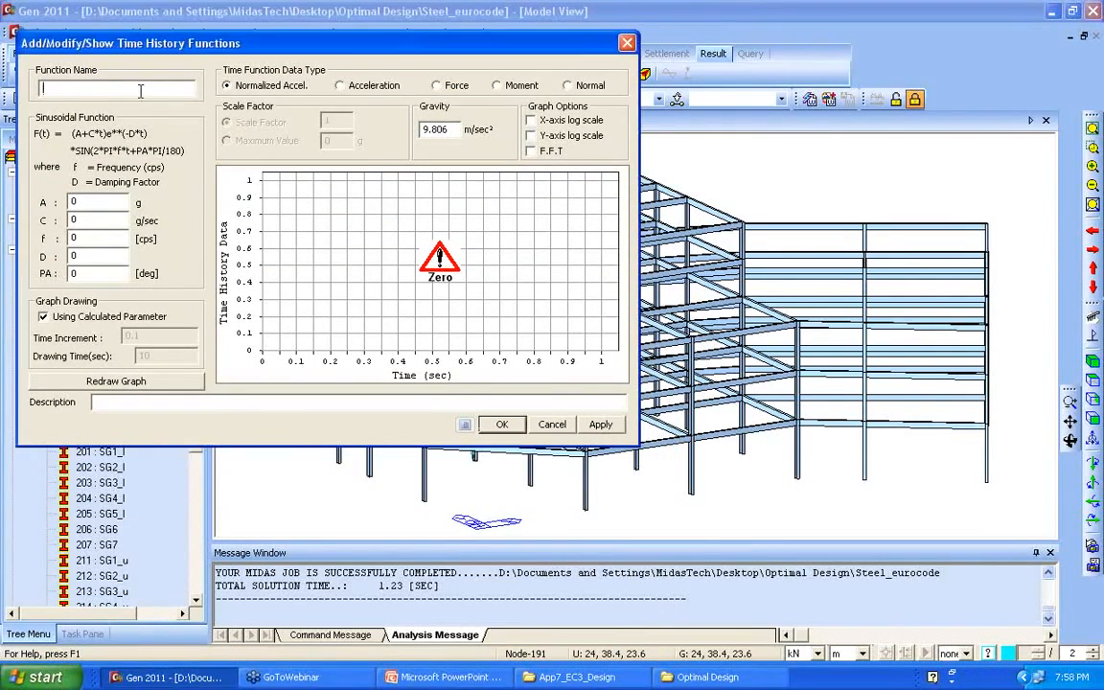
click(357, 86)
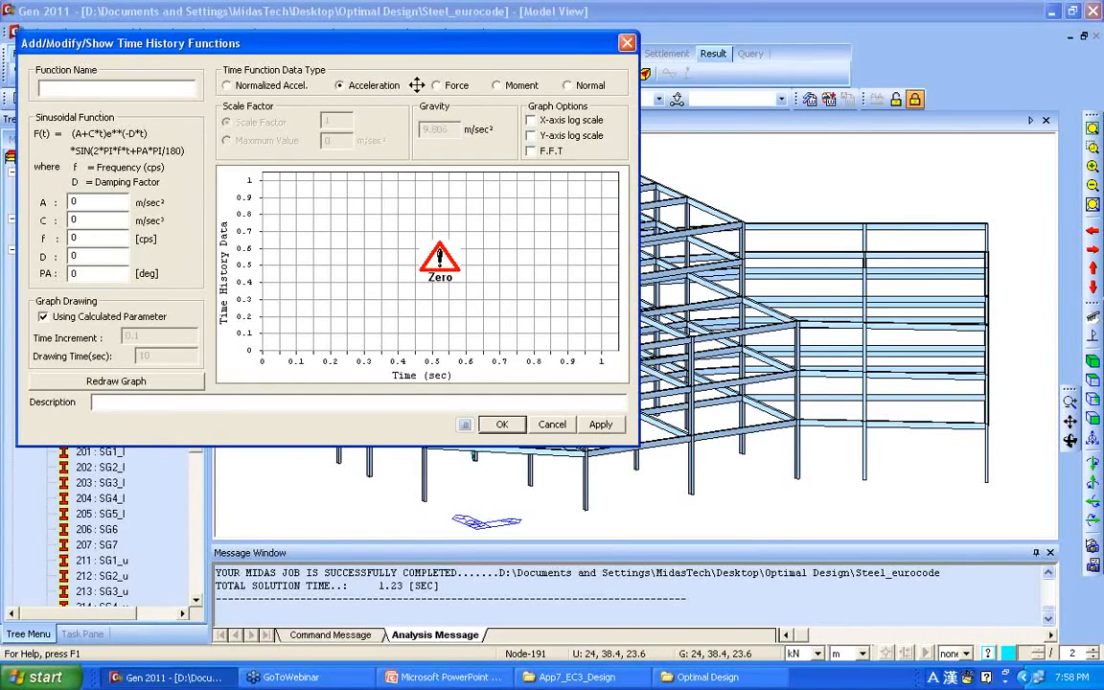
click(431, 85)
click(228, 85)
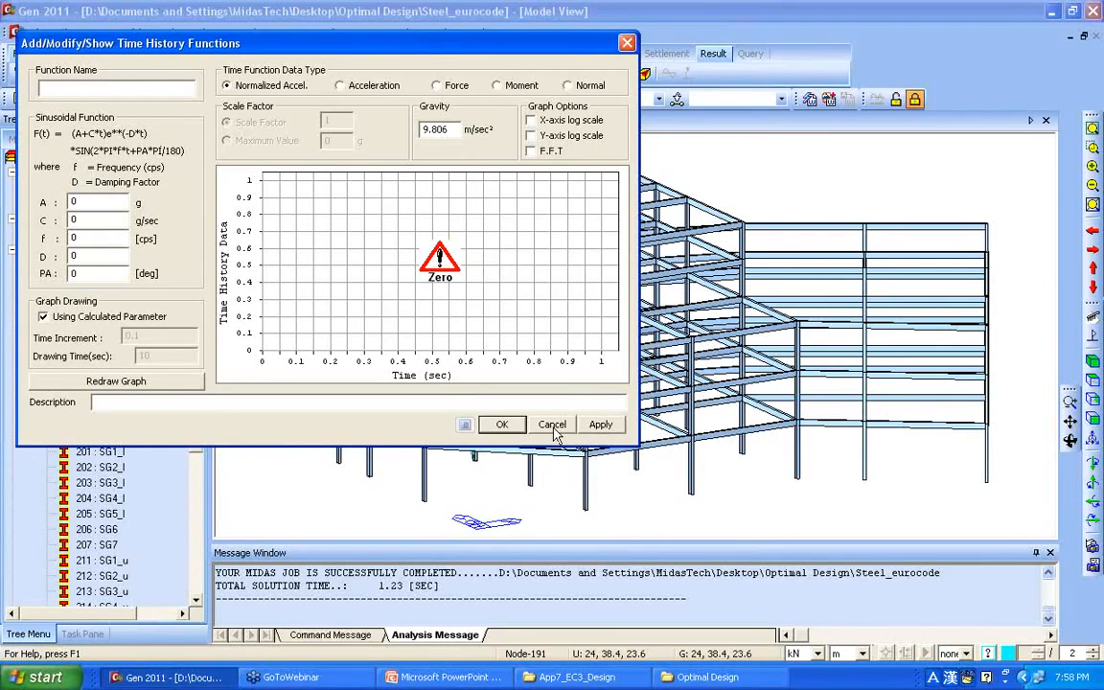
click(724, 181)
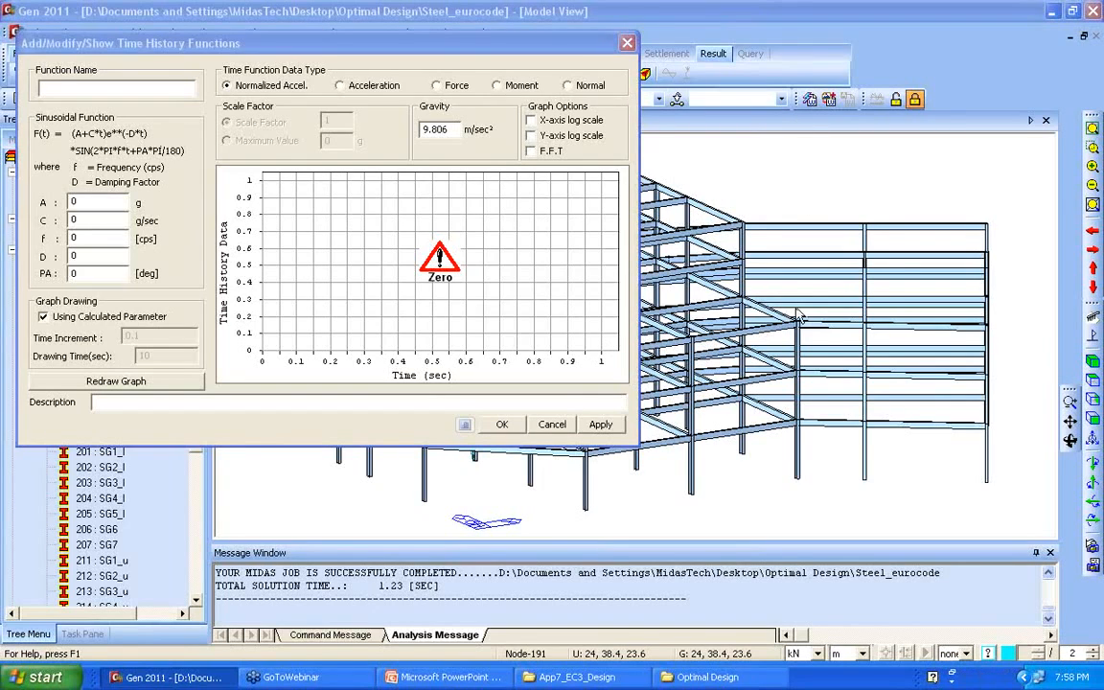